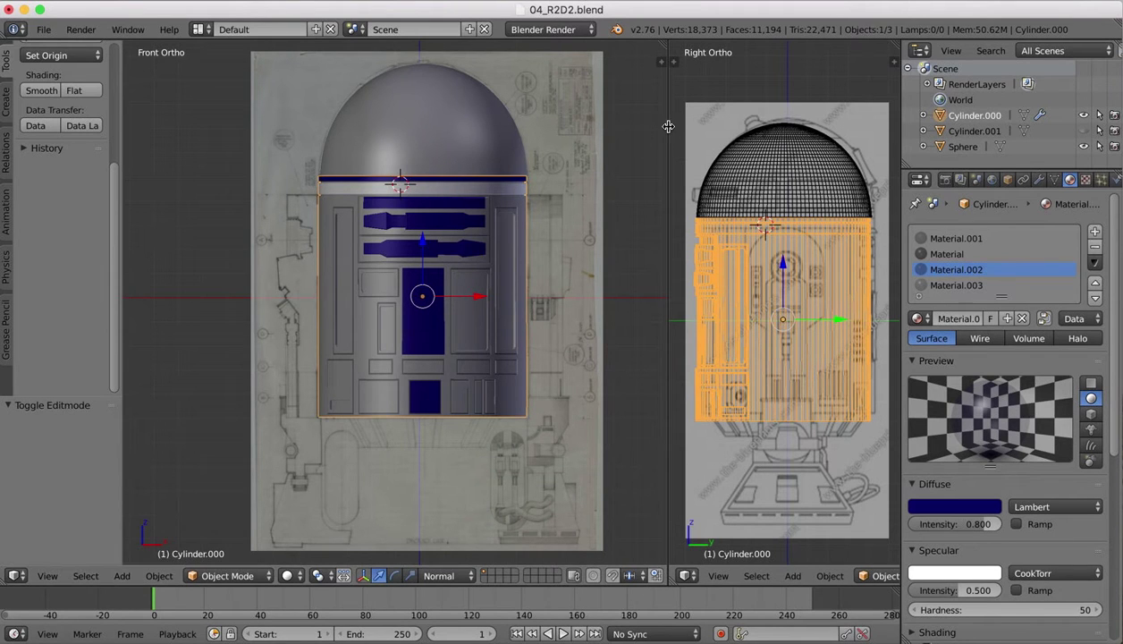
Widen the side reference view and recentre the robot in the front view.
left_click_drag(668, 125, 603, 124)
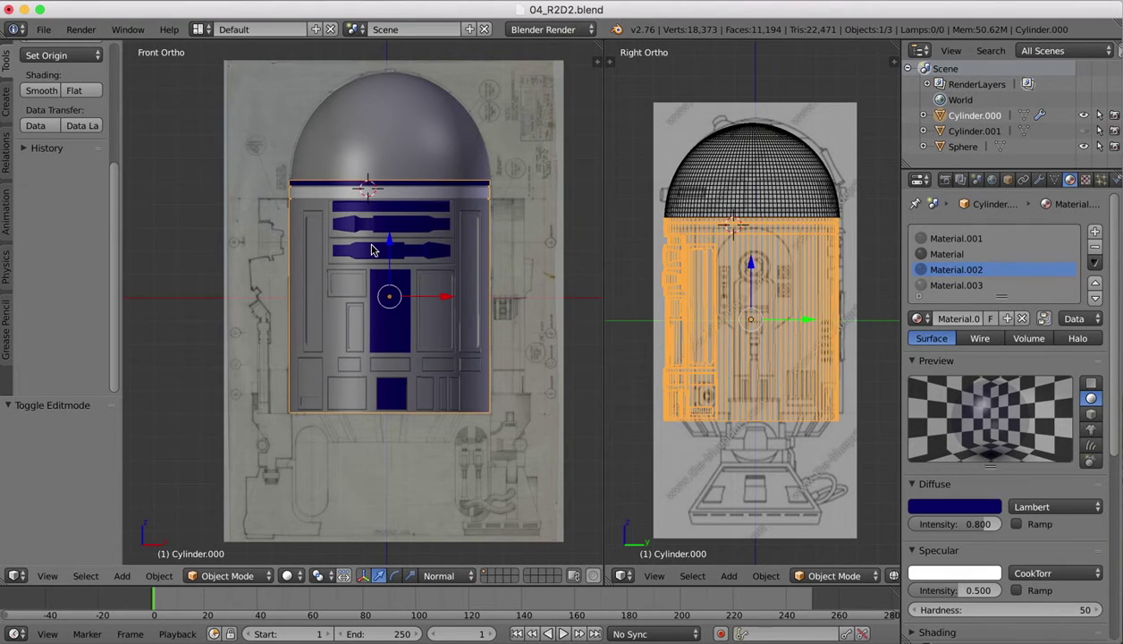
middle_click_drag(368, 248, 372, 245, "shift")
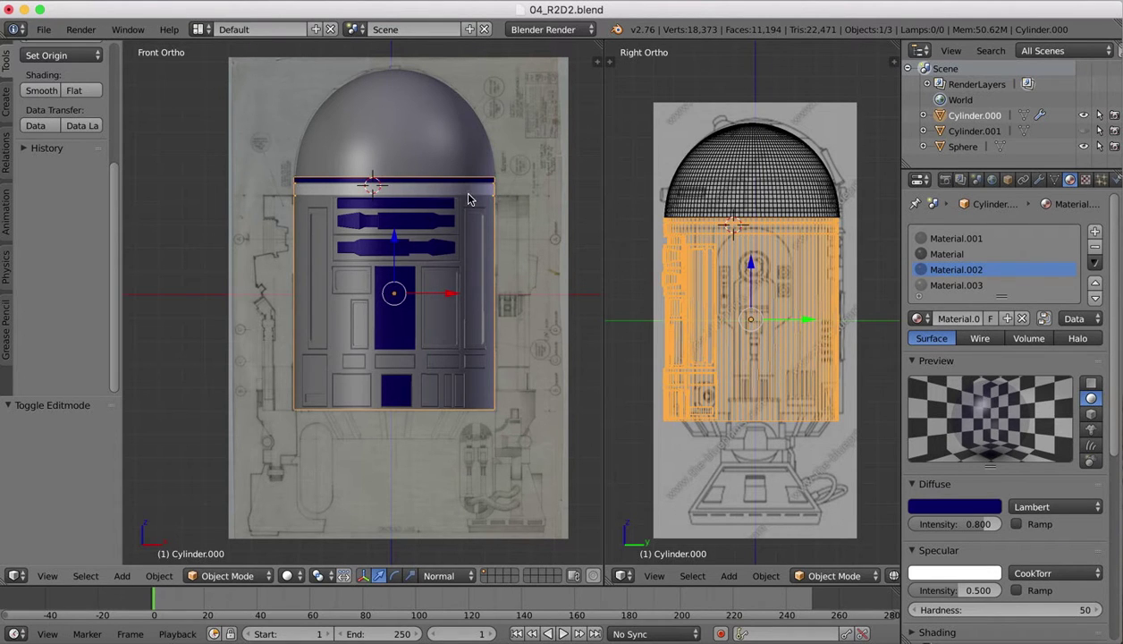
Examine the blue stripes and recessed panels around the robot's body from several angles.
scroll(359, 236, "right", 10)
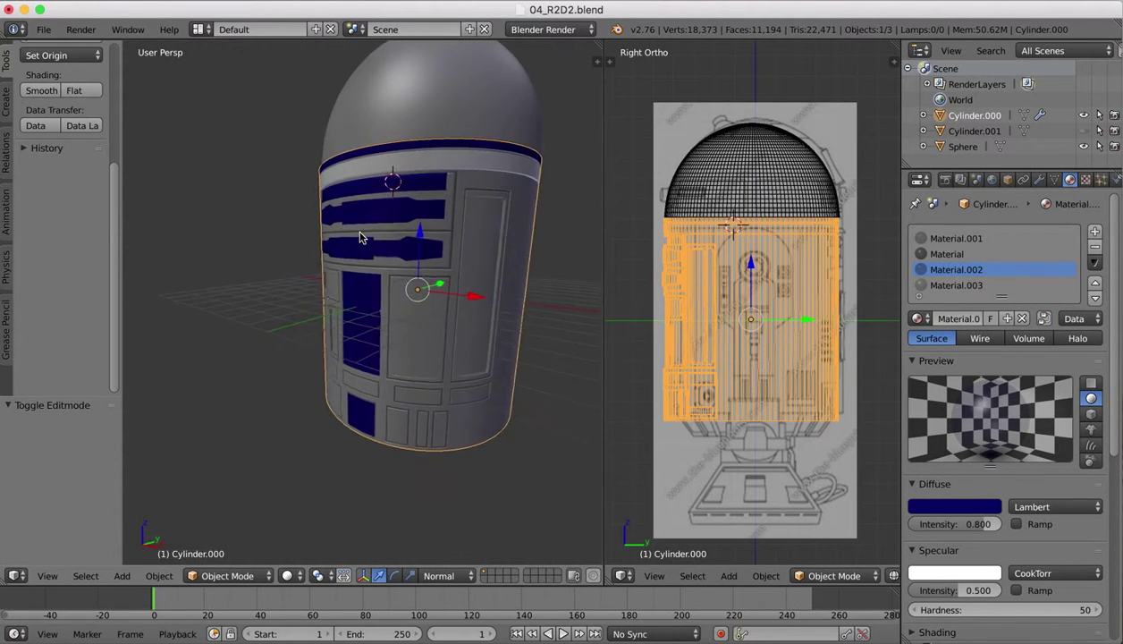
scroll(359, 236, "left", 5)
scroll(359, 237, "left", 10)
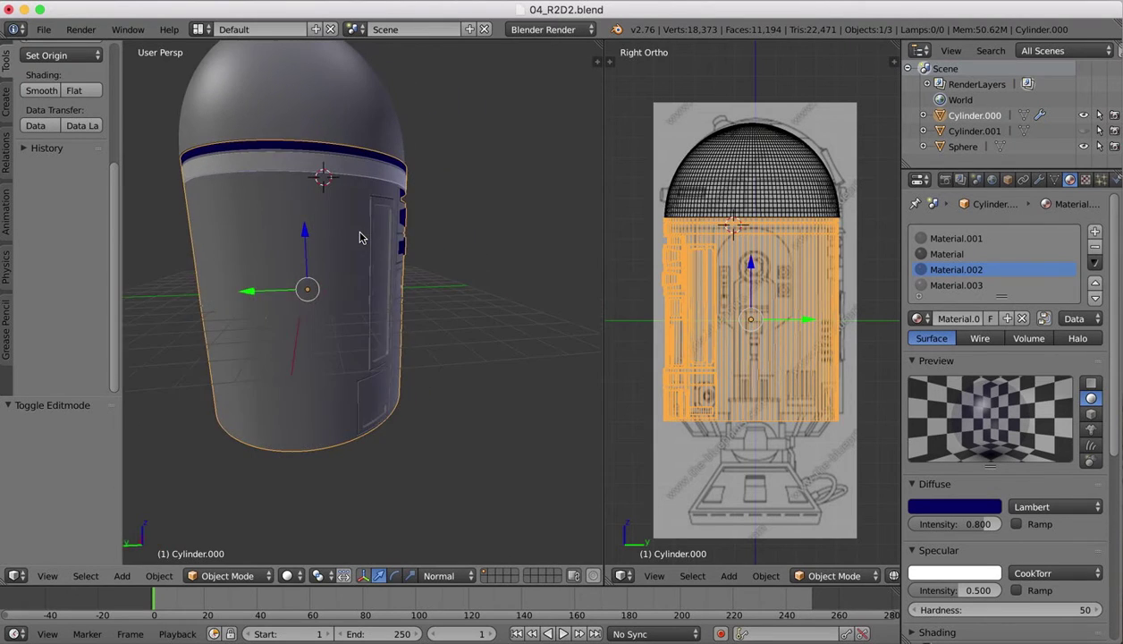
scroll(360, 237, "left", 8)
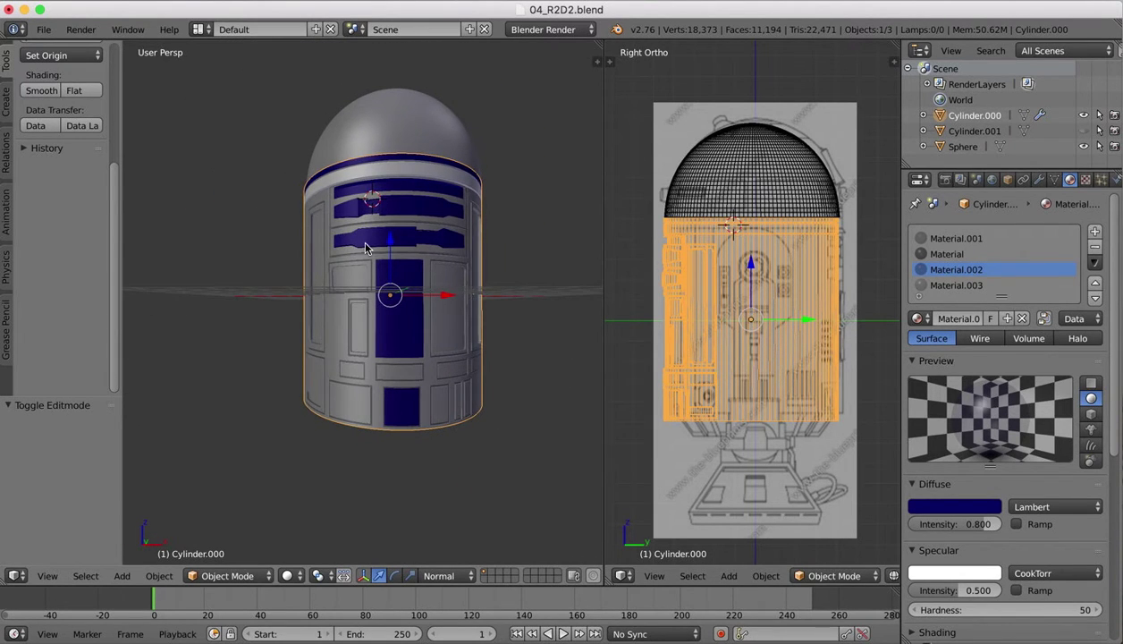
scroll(365, 248, "up", 3)
scroll(365, 248, "right", 8)
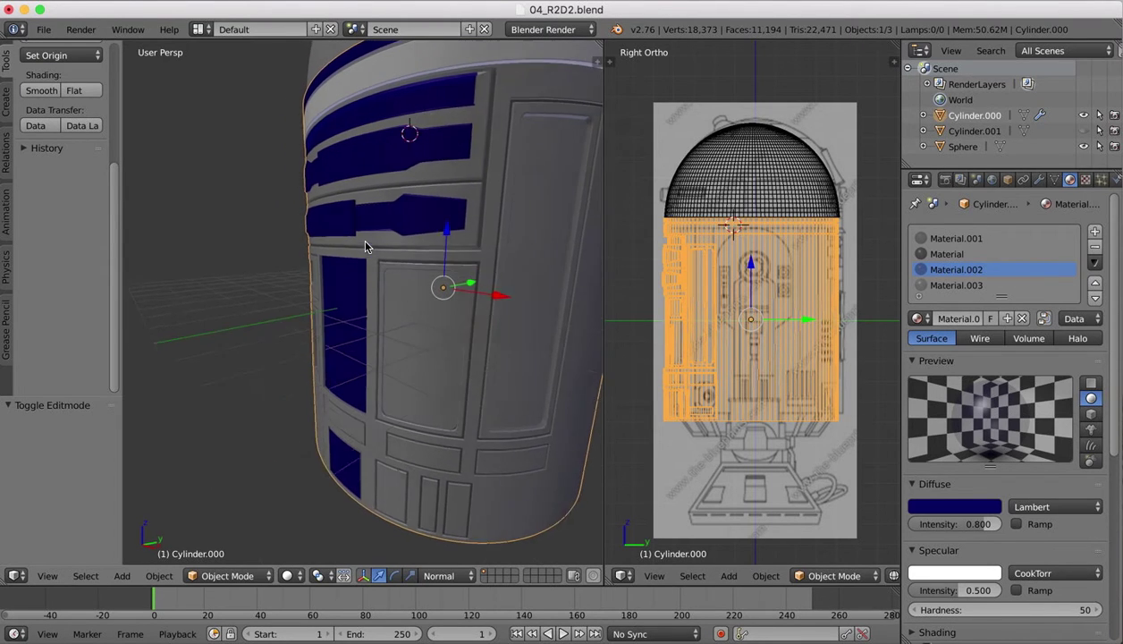
scroll(365, 247, "right", 2)
scroll(365, 247, "down", 3)
scroll(365, 247, "right", 1)
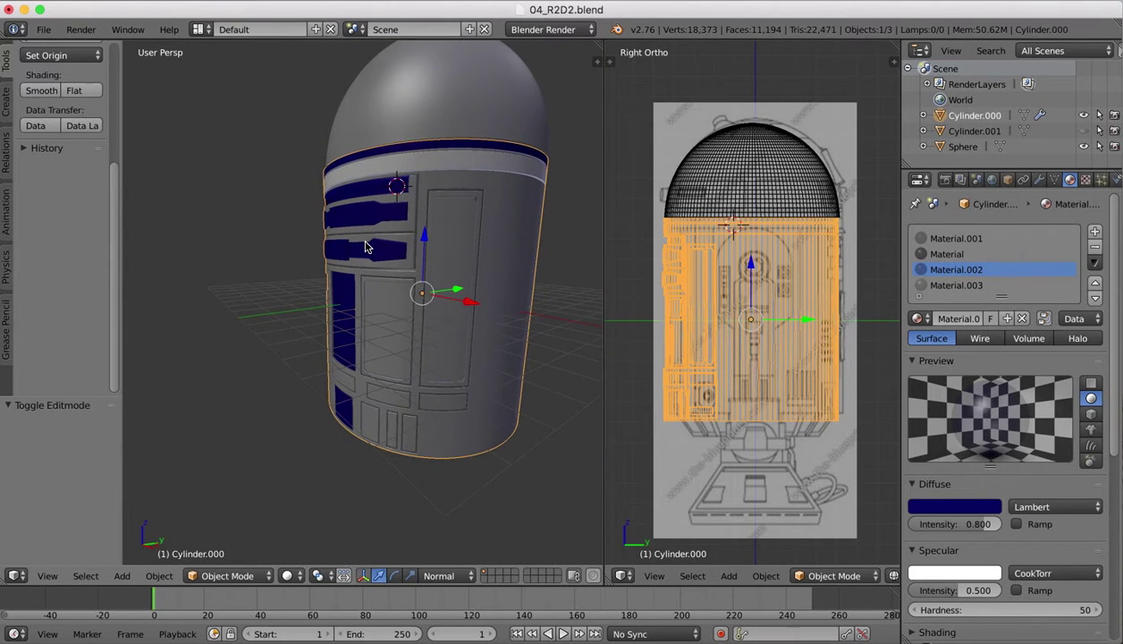
scroll(361, 355, "left", 6)
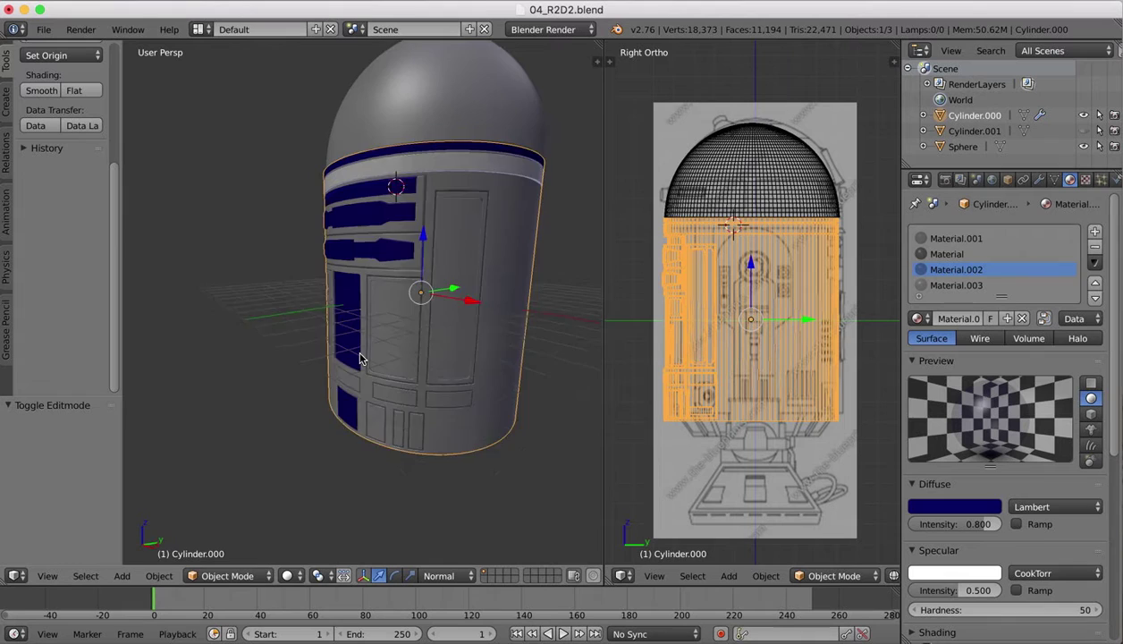
scroll(435, 305, "left", 5)
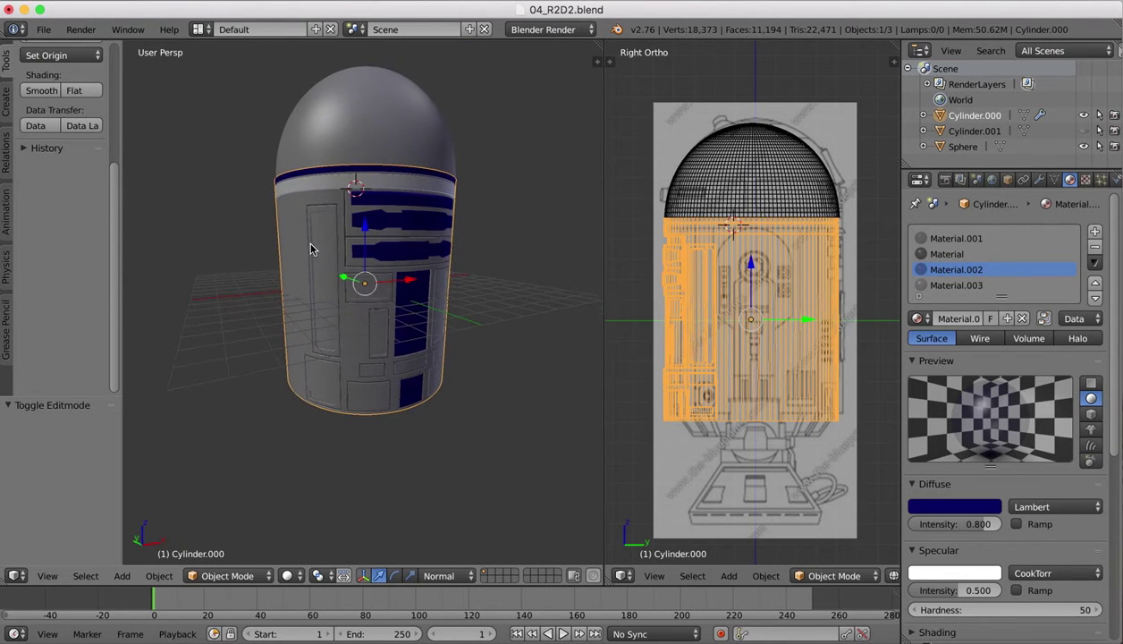
scroll(303, 225, "up", 3)
scroll(313, 332, "up", 5)
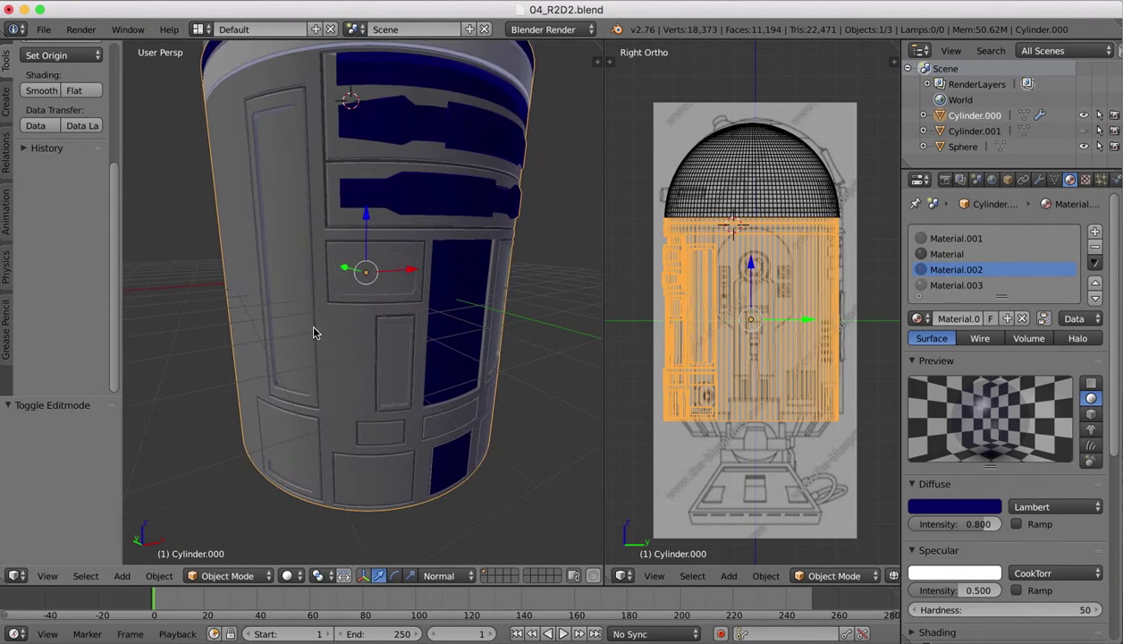
scroll(313, 333, "left", 5)
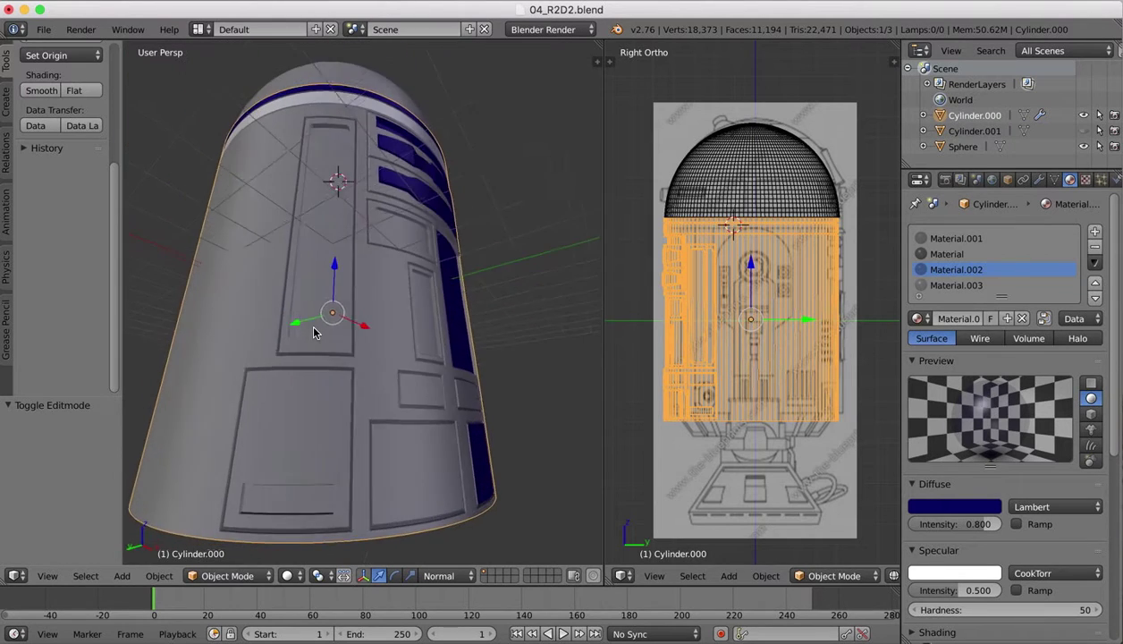
scroll(313, 333, "right", 8)
scroll(314, 328, "down", 5)
scroll(314, 330, "left", 5)
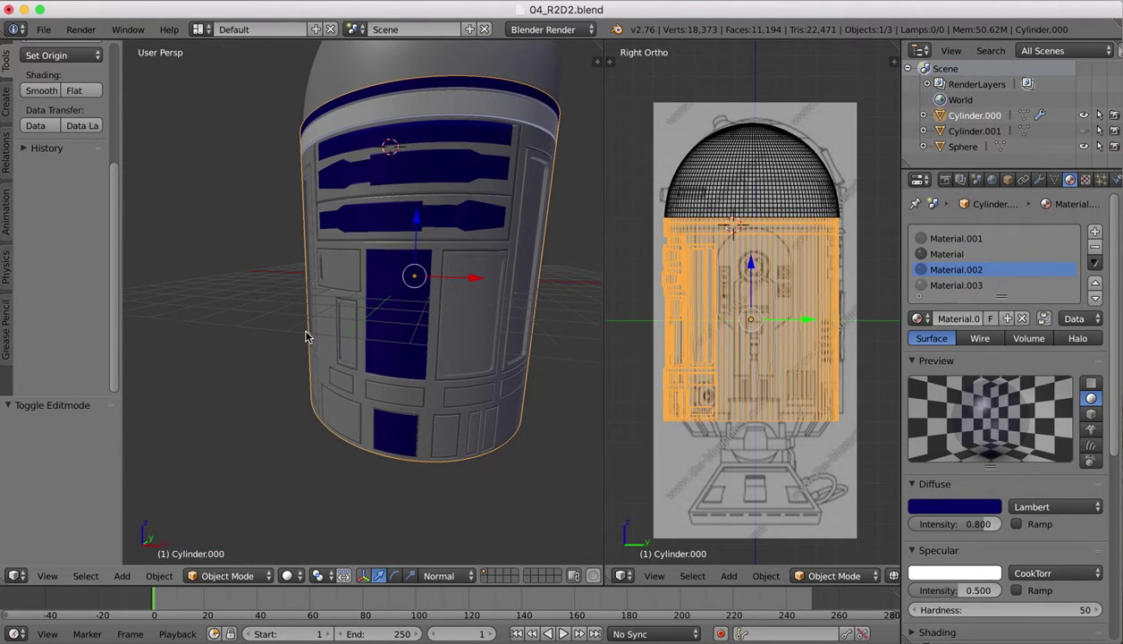
Switch to the reference photo voice-activated-r2-d2-robot.jpg, study the body's vents up close, and compare them with the model's front.
left_click(939, 638)
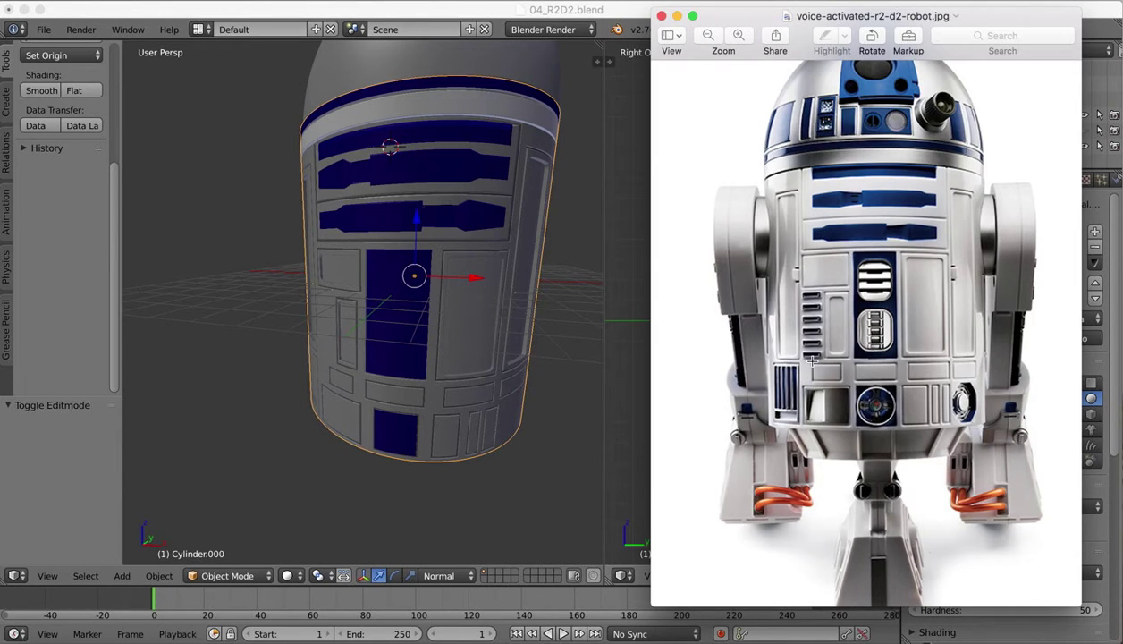
scroll(823, 338, "up", 5)
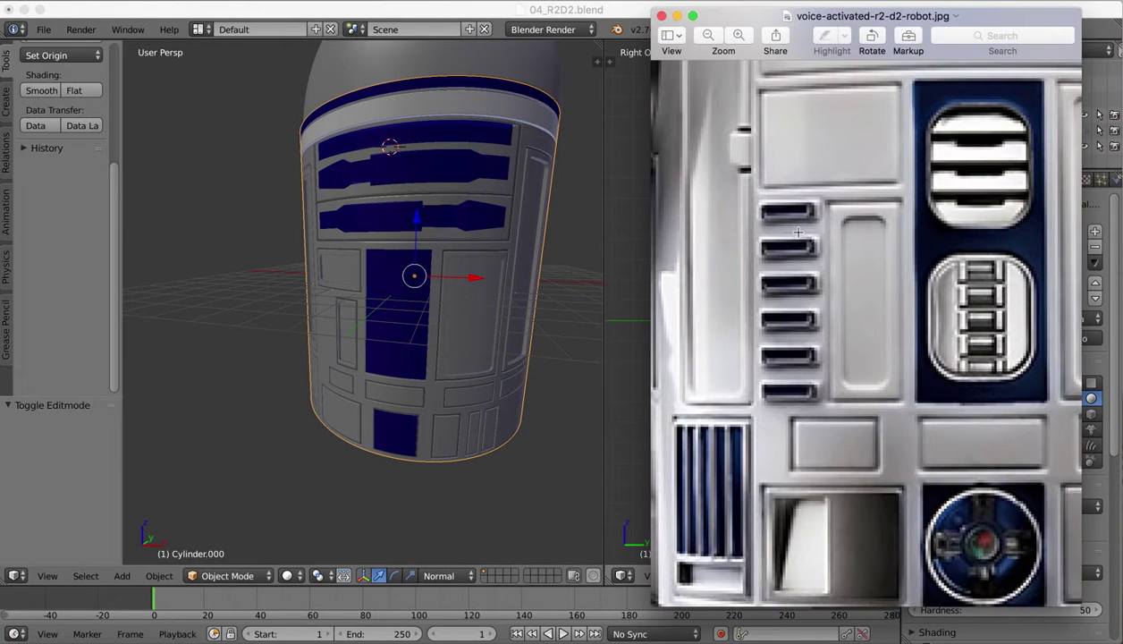
scroll(796, 313, "down", 5)
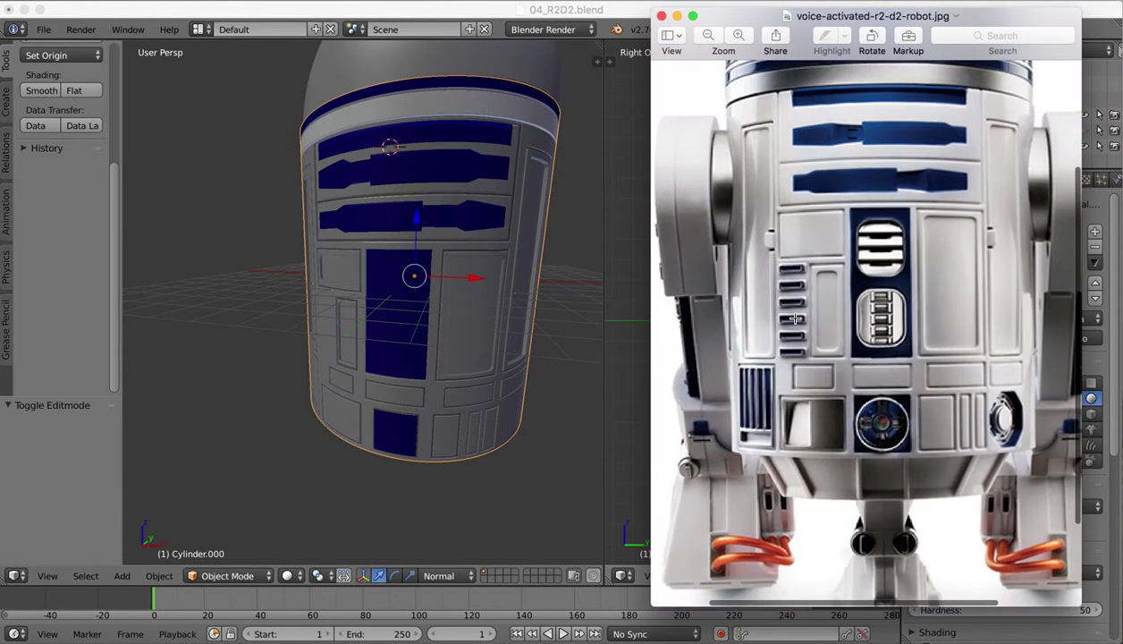
left_click(239, 227)
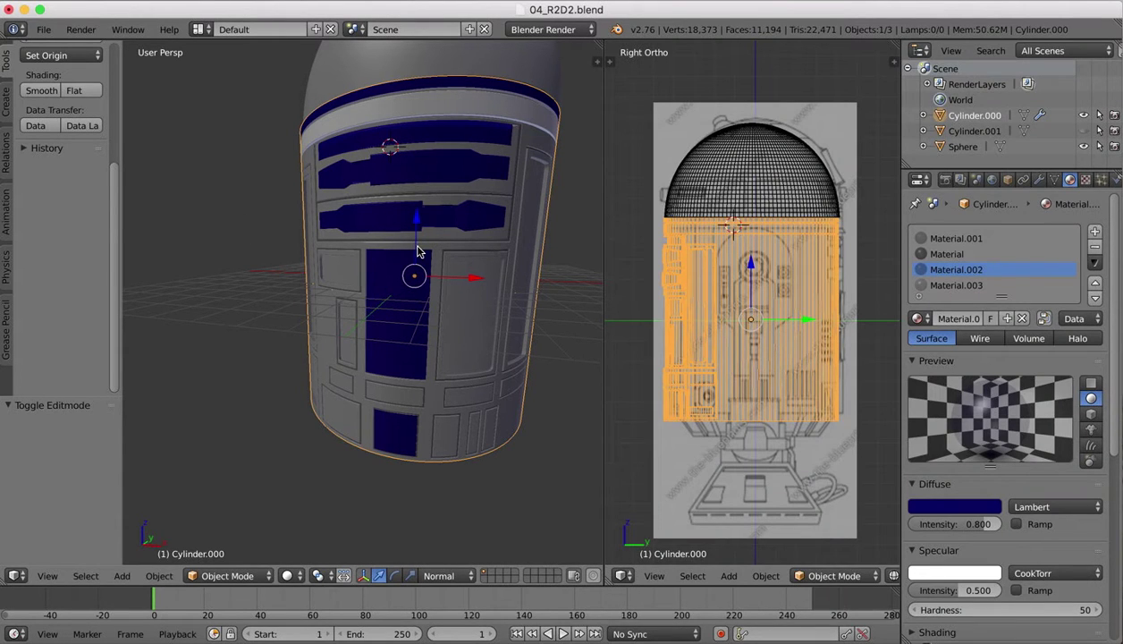
right_click(227, 242)
scroll(402, 273, "left", 4)
scroll(401, 270, "right", 4)
scroll(403, 275, "up", 2)
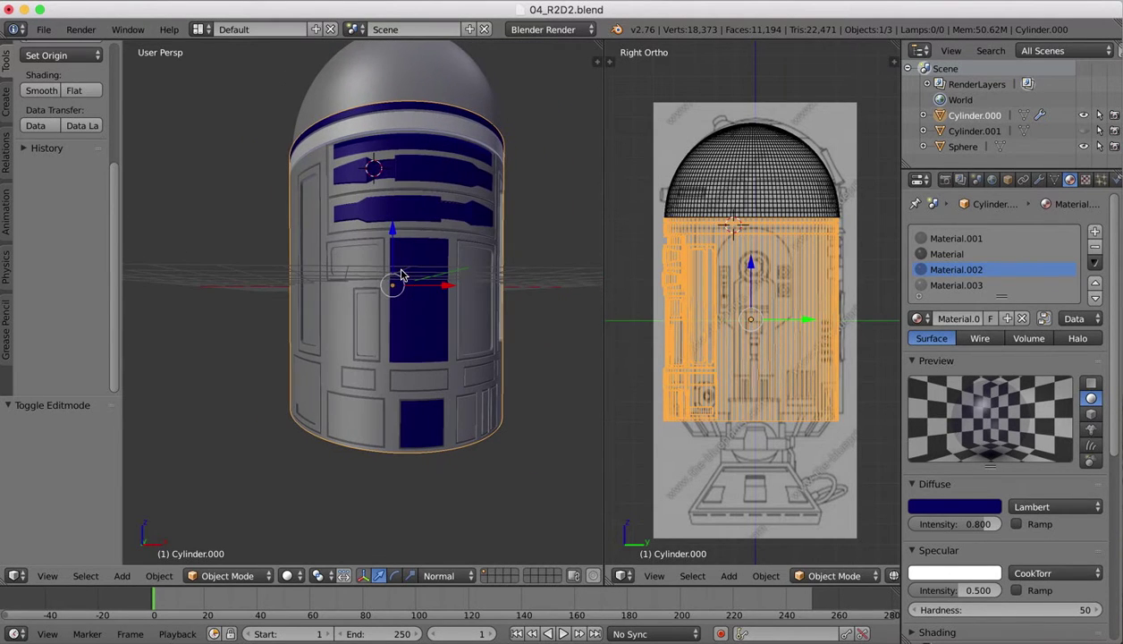
Compare the front view of the body with the reference photo, focusing on the tall panel in the body's lower-left corner.
left_click(54, 575)
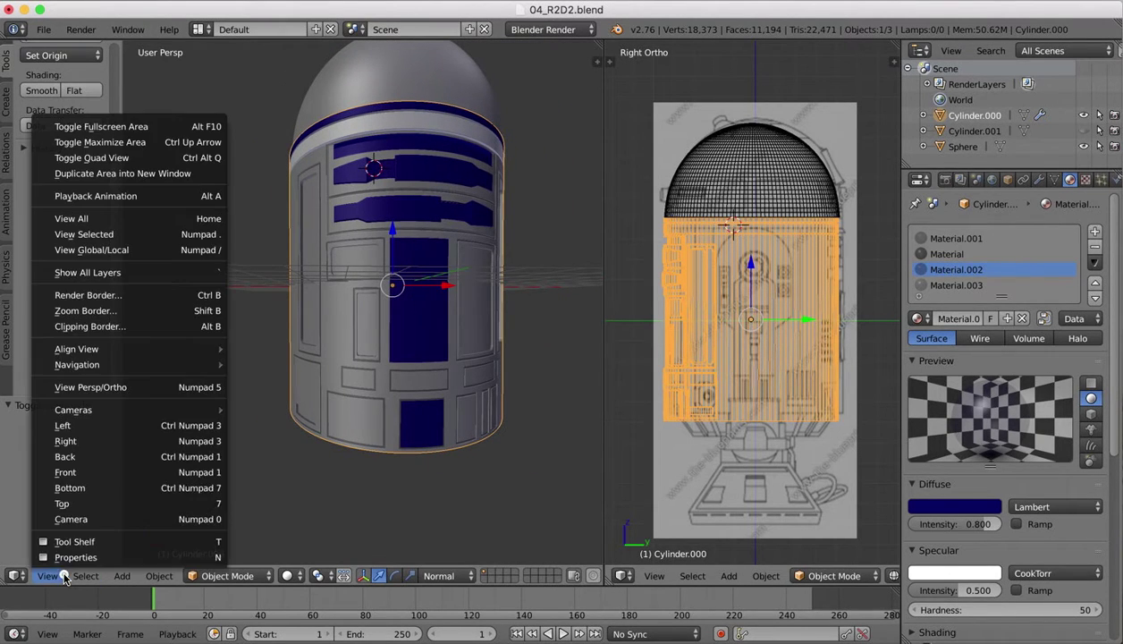
left_click(71, 470)
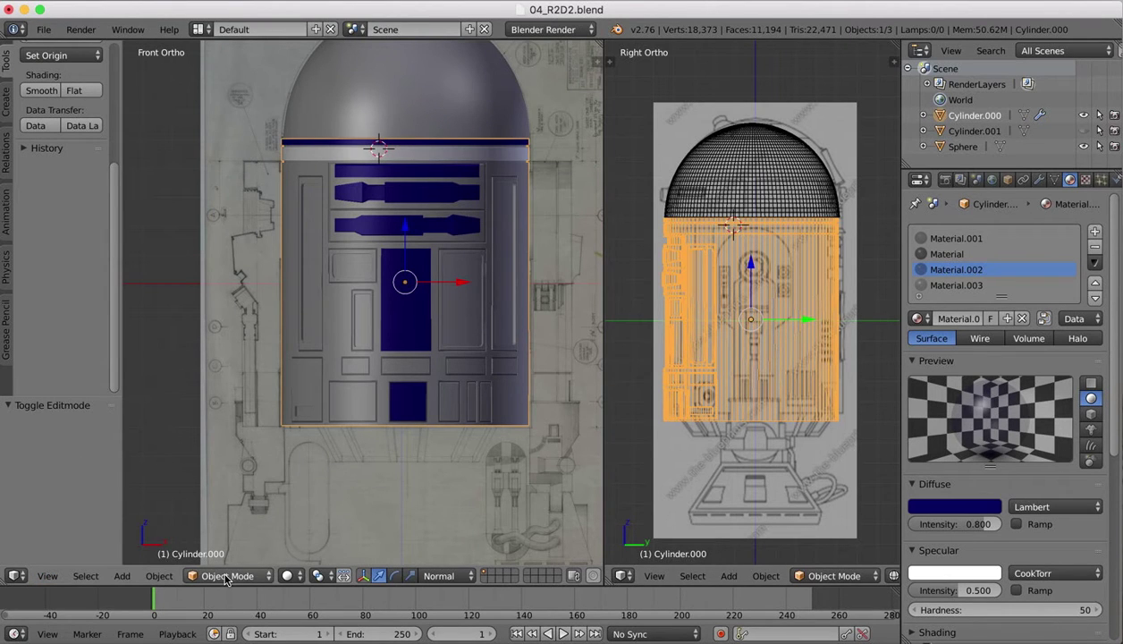
scroll(404, 371, "left", 2)
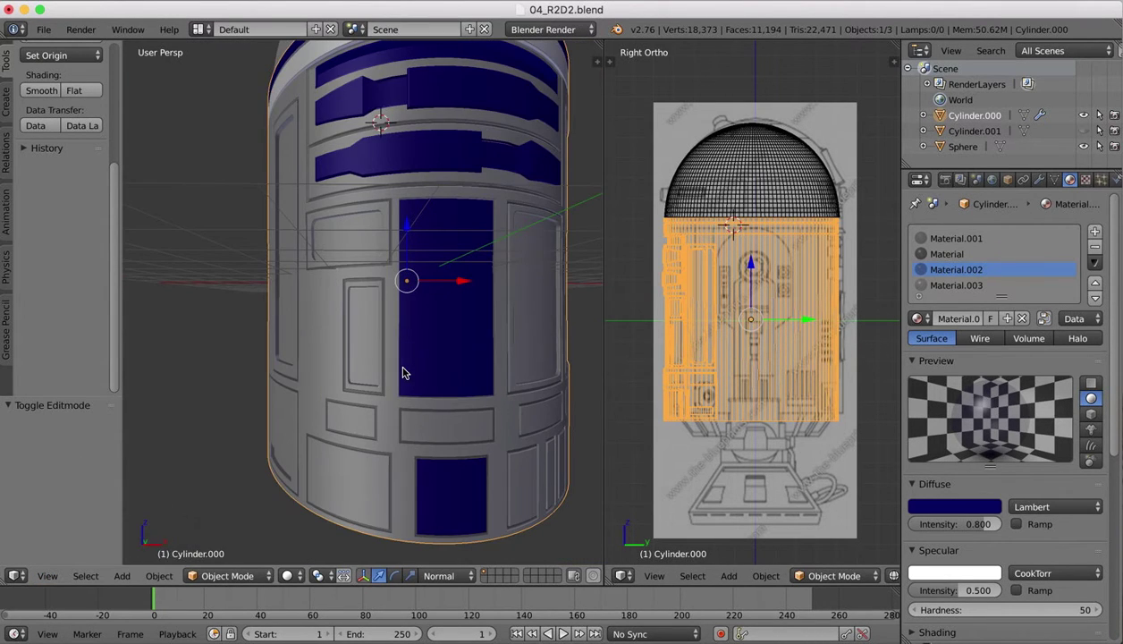
left_click(47, 575)
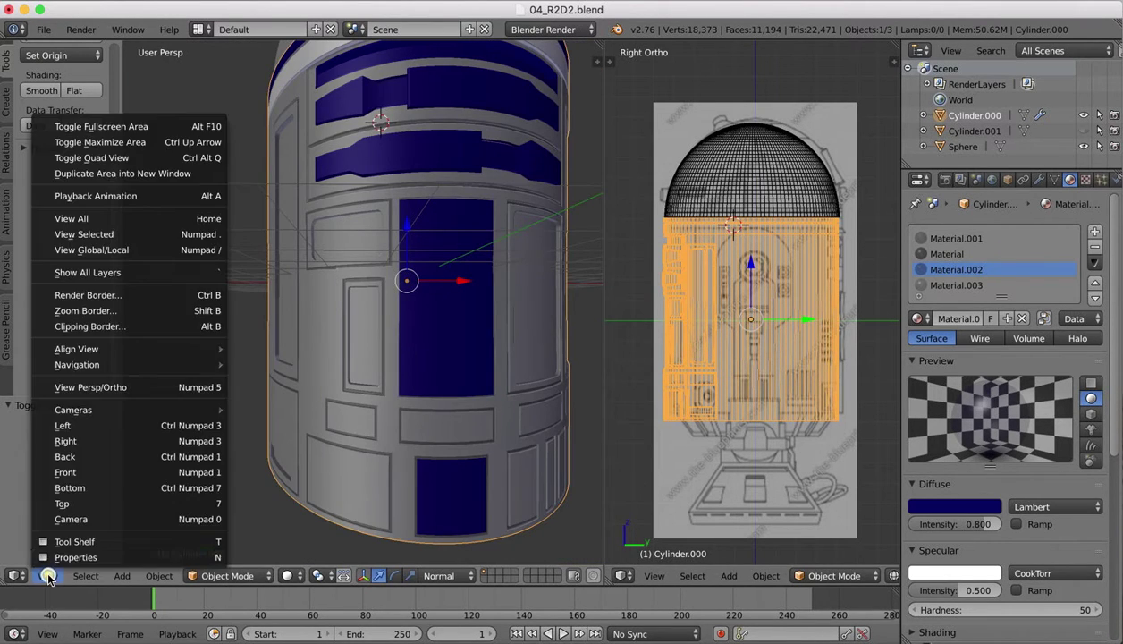
left_click(71, 472)
left_click(934, 635)
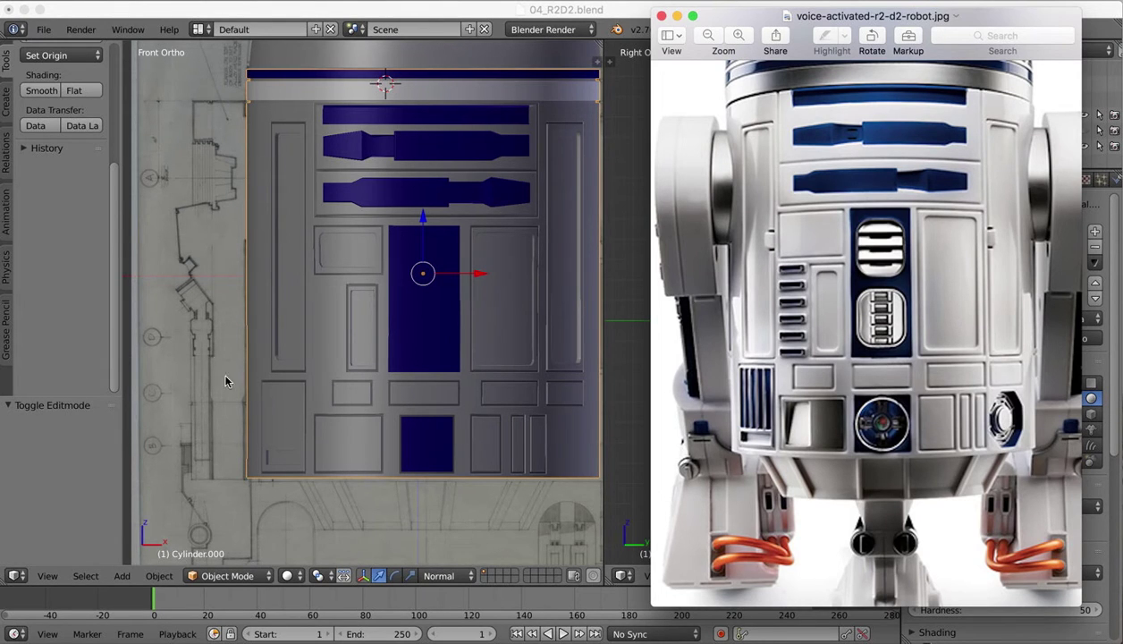
left_click(247, 423)
scroll(248, 422, "up", 2)
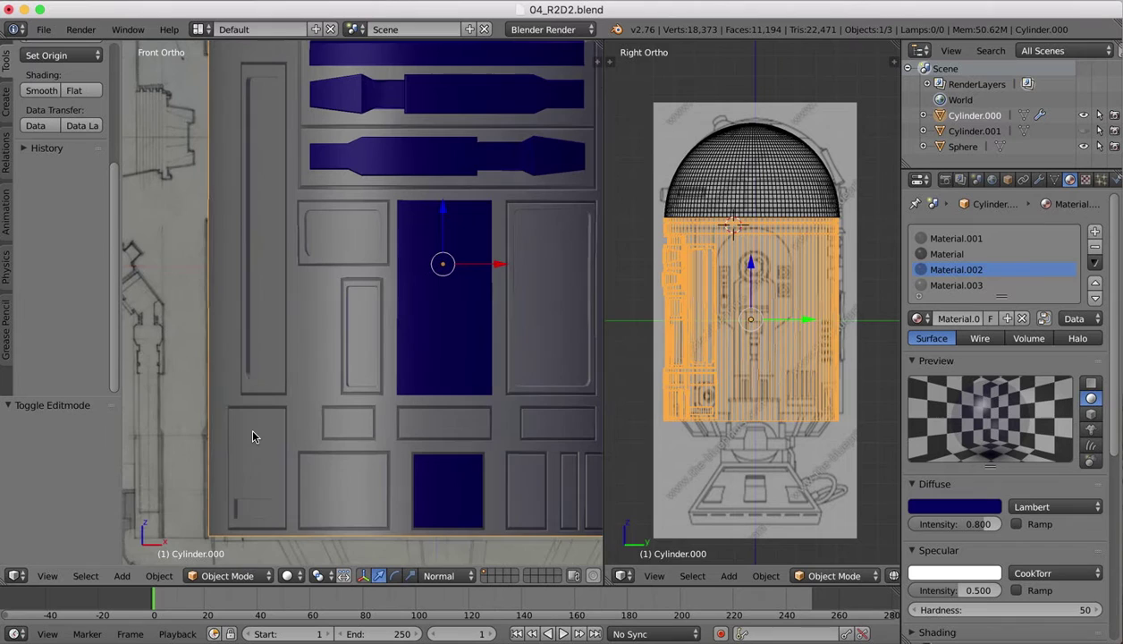
scroll(252, 436, "down", 5)
scroll(252, 437, "left", 5)
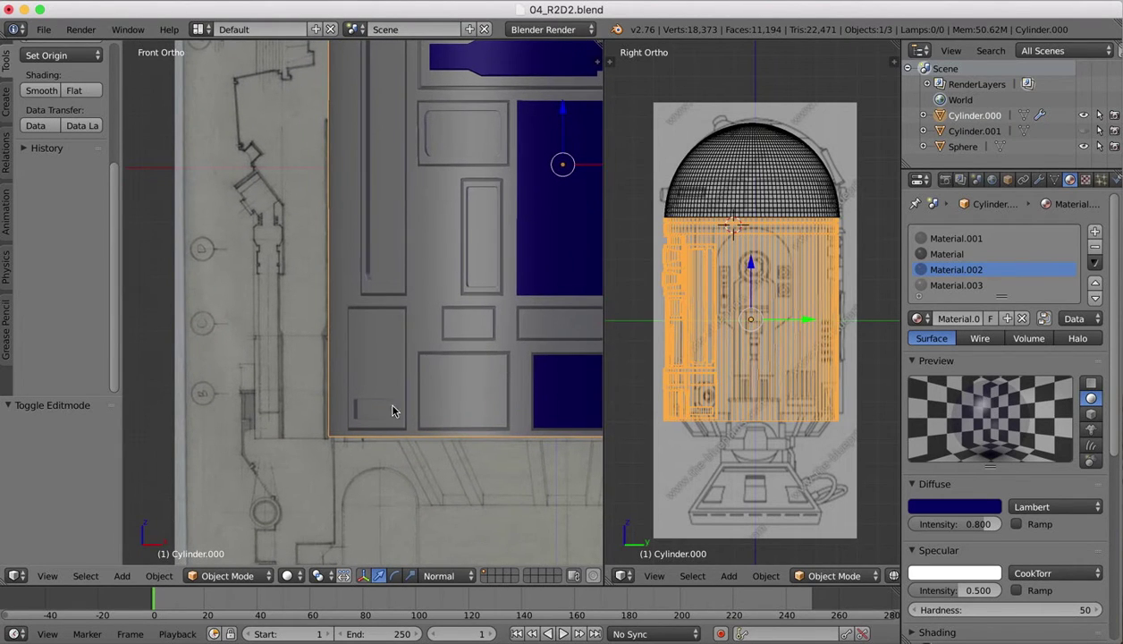
scroll(387, 396, "up", 2)
scroll(386, 396, "down", 1)
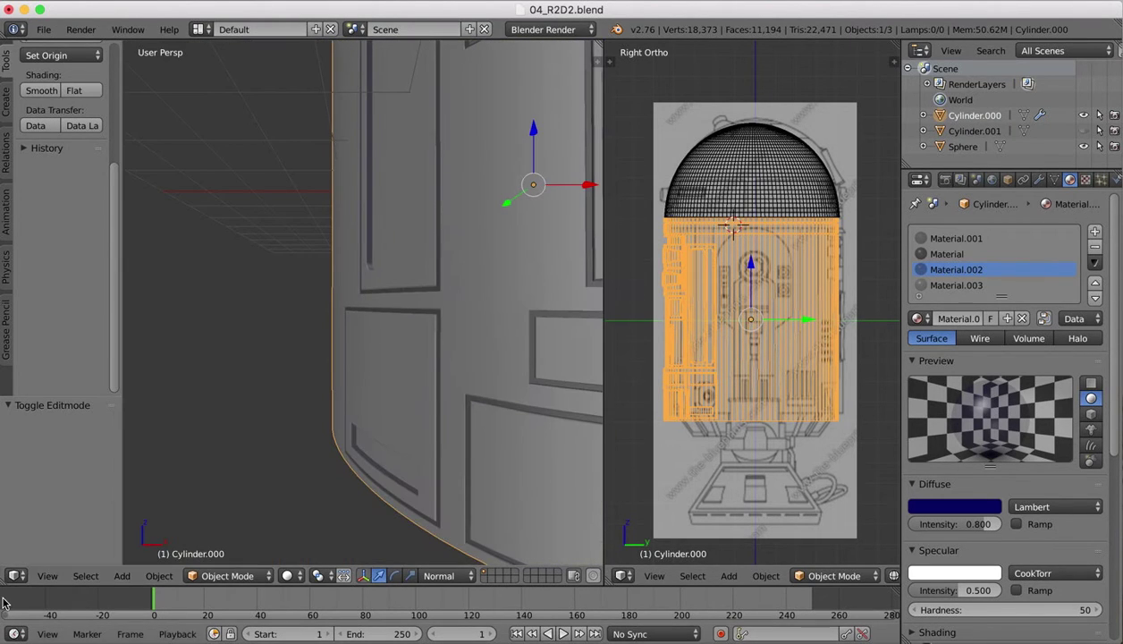
Set the main view to front orthographic with Wireframe shading and put the body cylinder in Edit Mode.
left_click(48, 575)
left_click(67, 480)
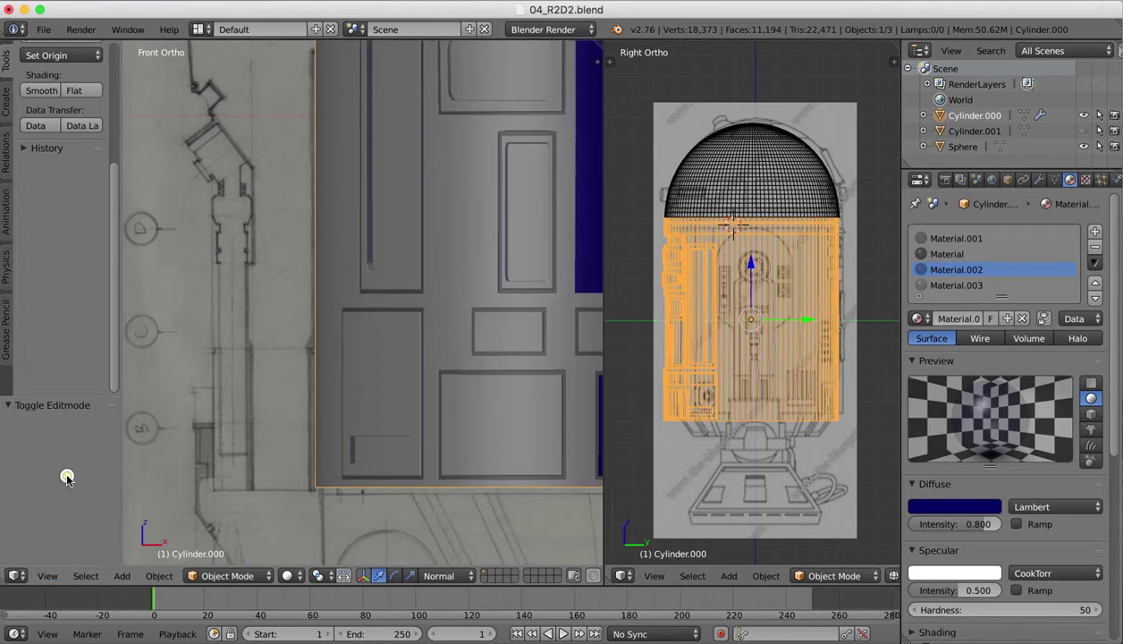
left_click(289, 576)
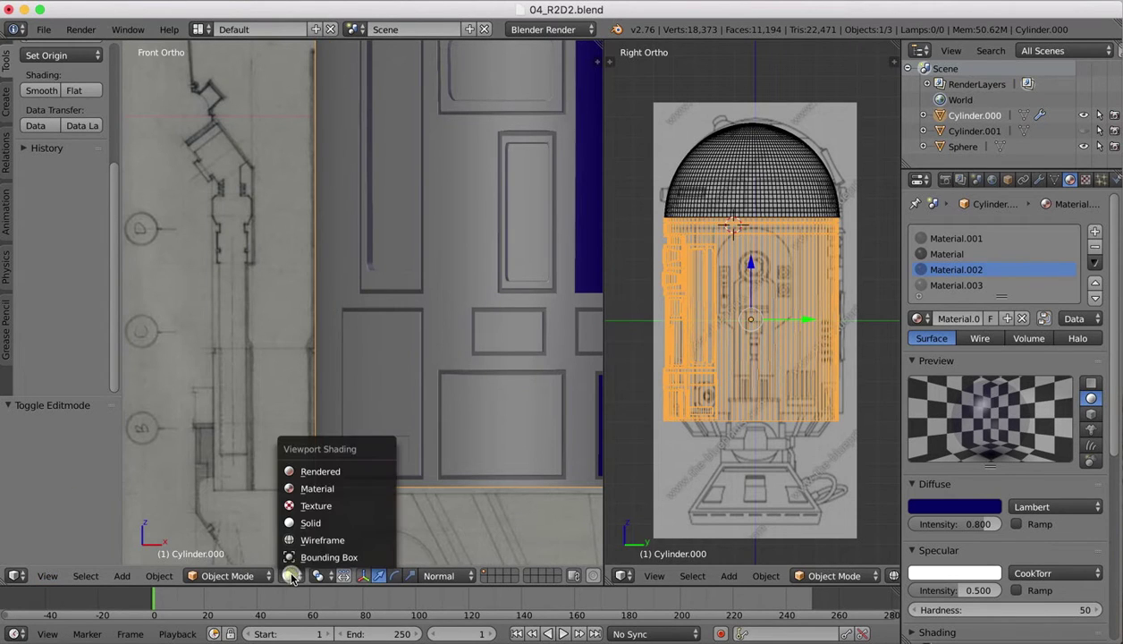
left_click(318, 540)
left_click(225, 576)
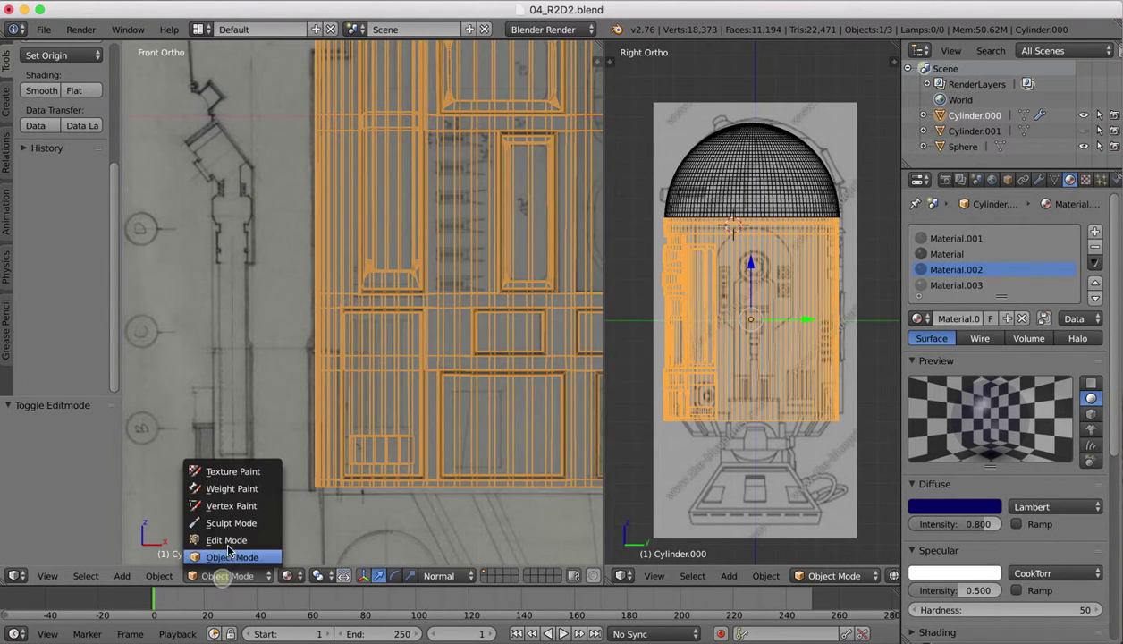
left_click(226, 540)
Cut a horizontal line with the Knife across the upper part of the body's lower-left panel, between its side edges, using midpoint snapping.
scroll(366, 406, "up", 2)
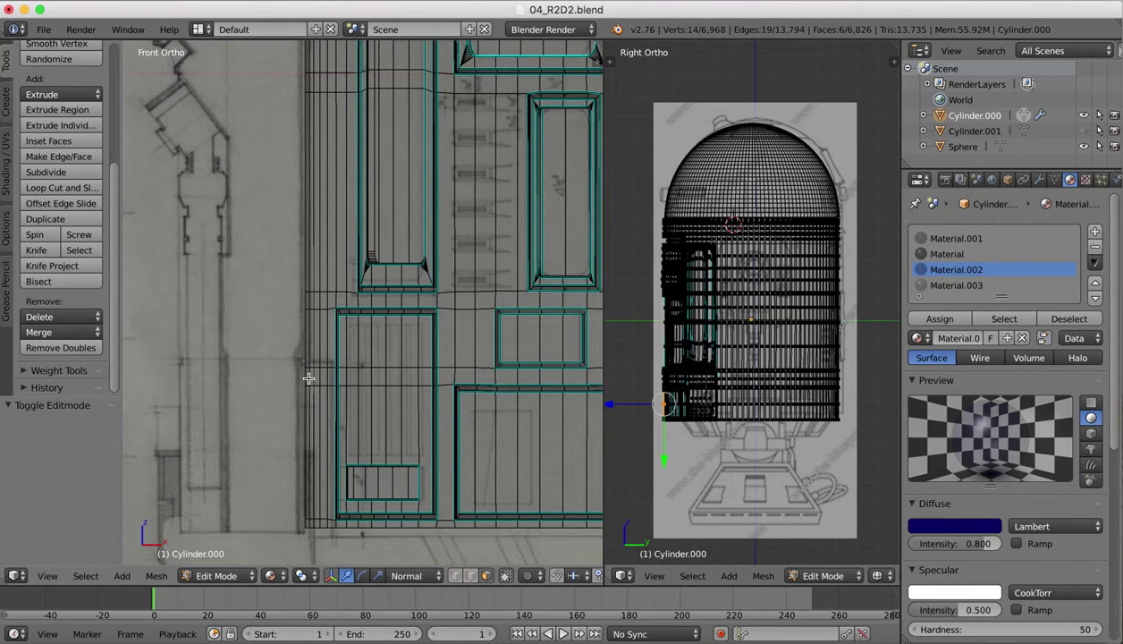
left_click(39, 249)
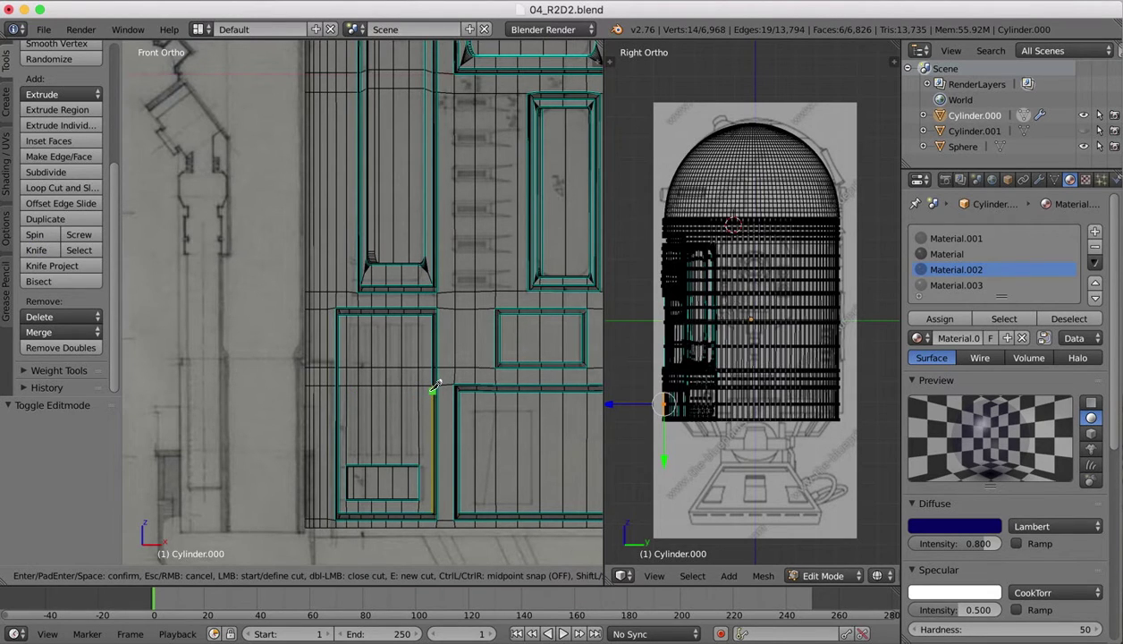
key("ctrl")
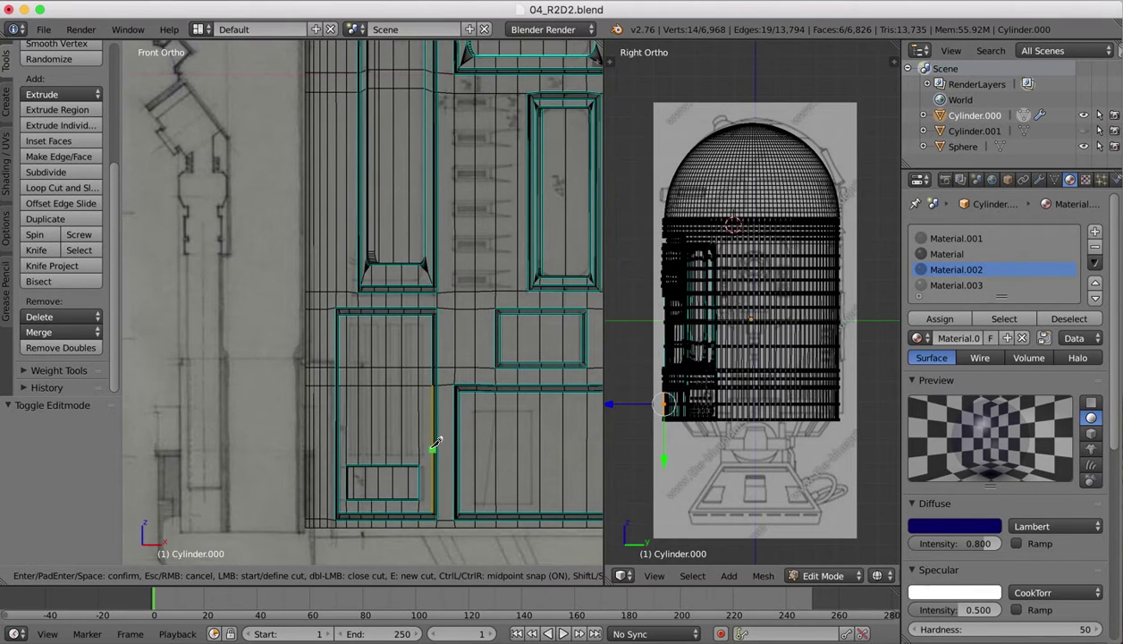
left_click(432, 340)
key("ctrl")
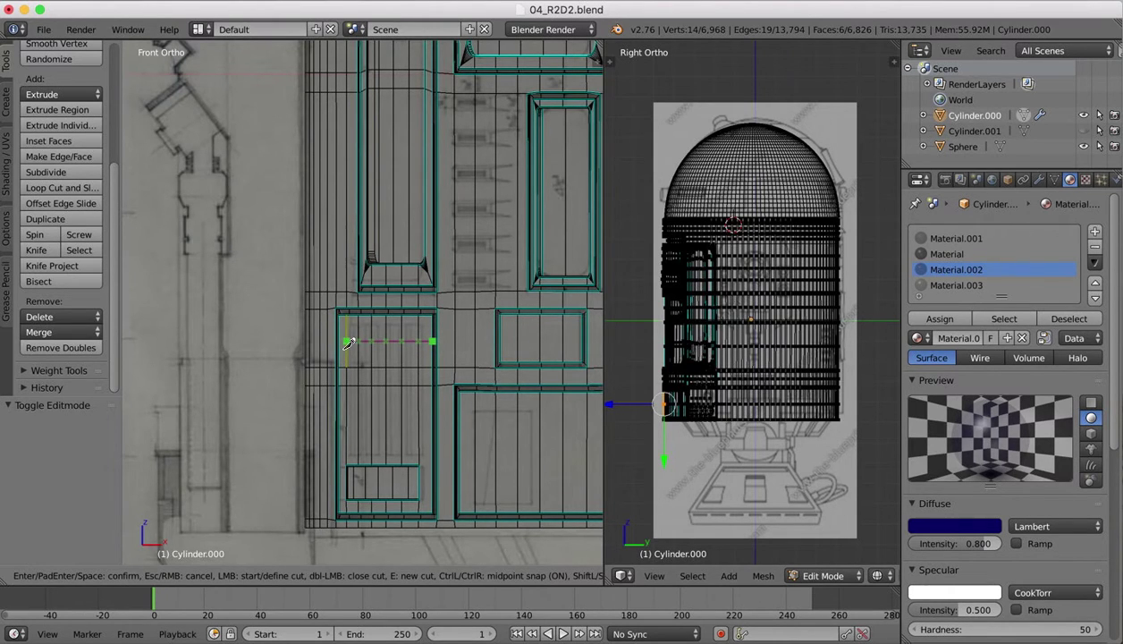
left_click(339, 342)
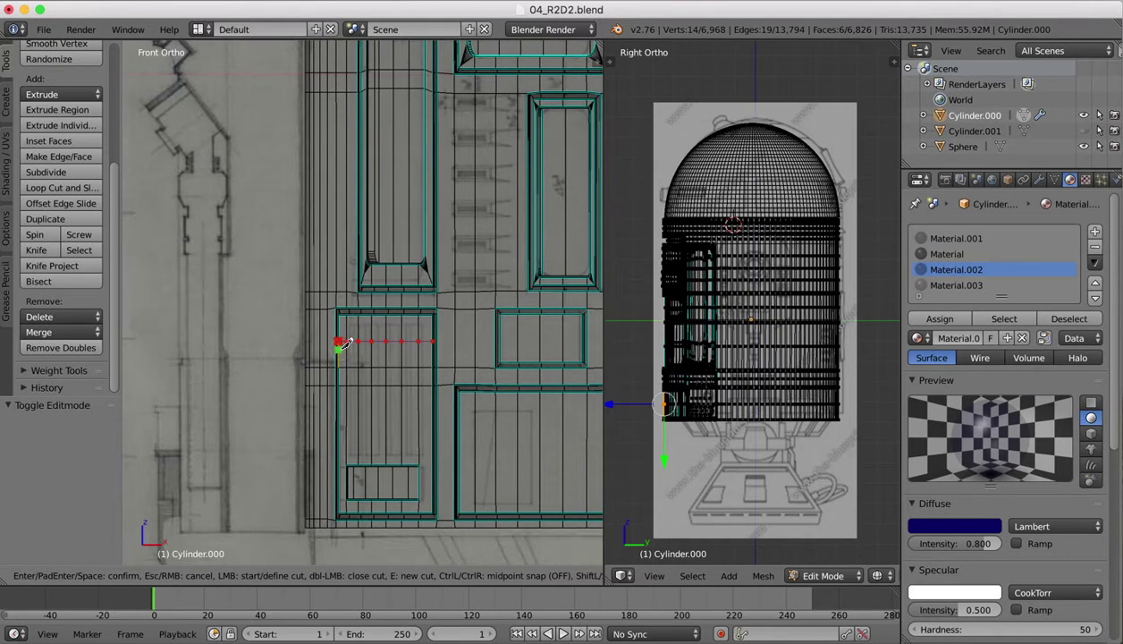
key("Return")
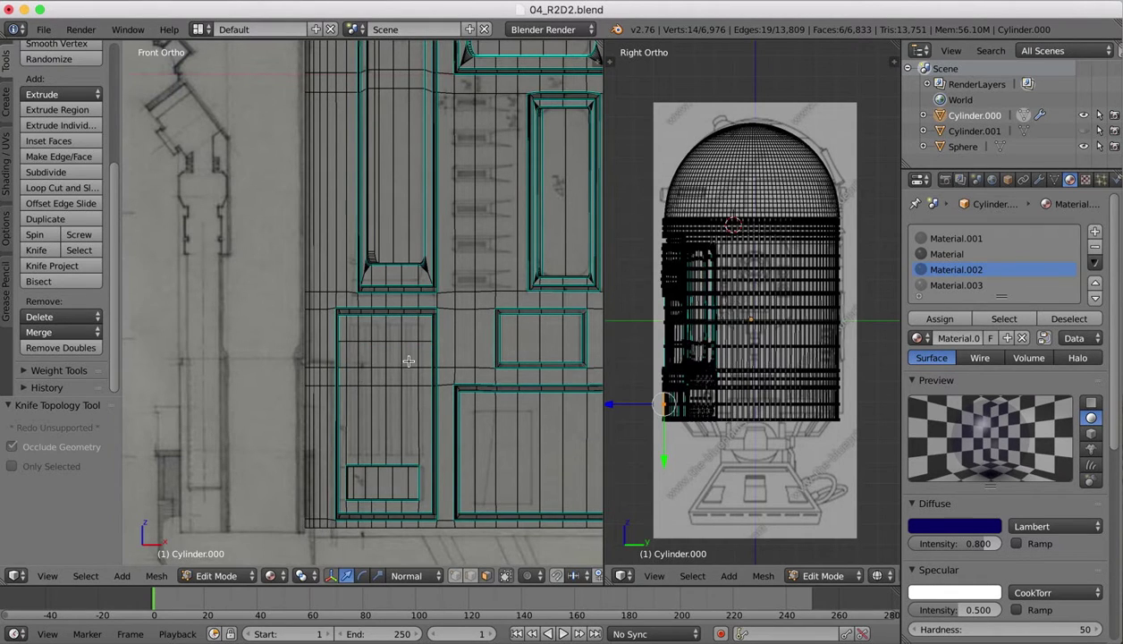
Select the whole horizontal cut line in edge select mode and move it up about 0.17, close to the panel's top edge.
left_click(468, 573)
right_click(424, 337)
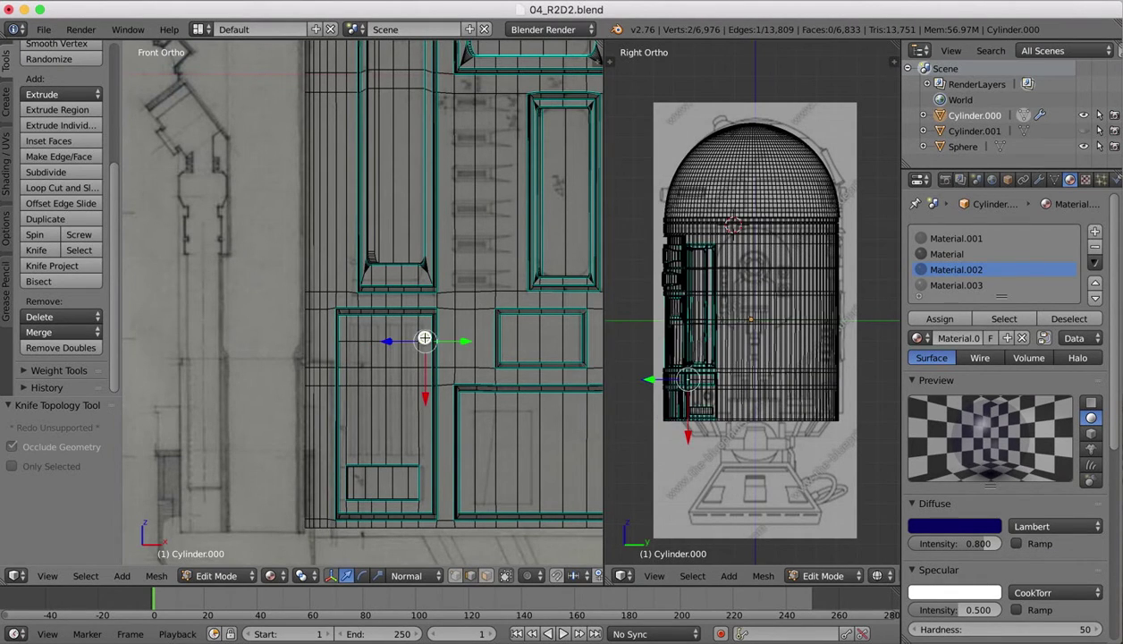
right_click(364, 341, "alt")
left_click_drag(383, 399, 384, 383)
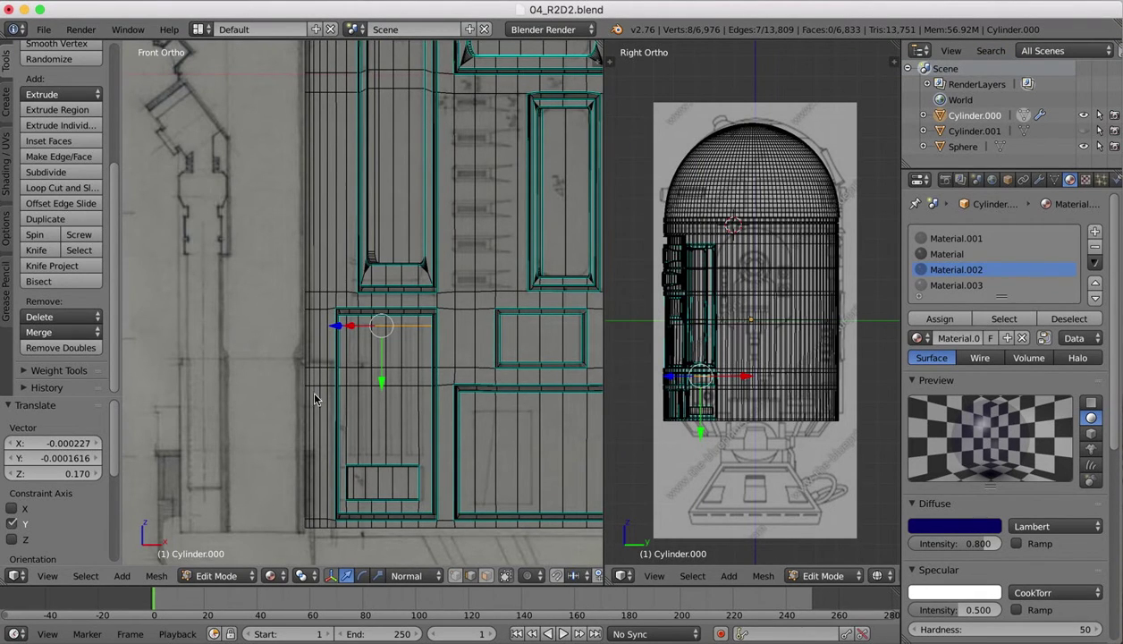
left_click(35, 251)
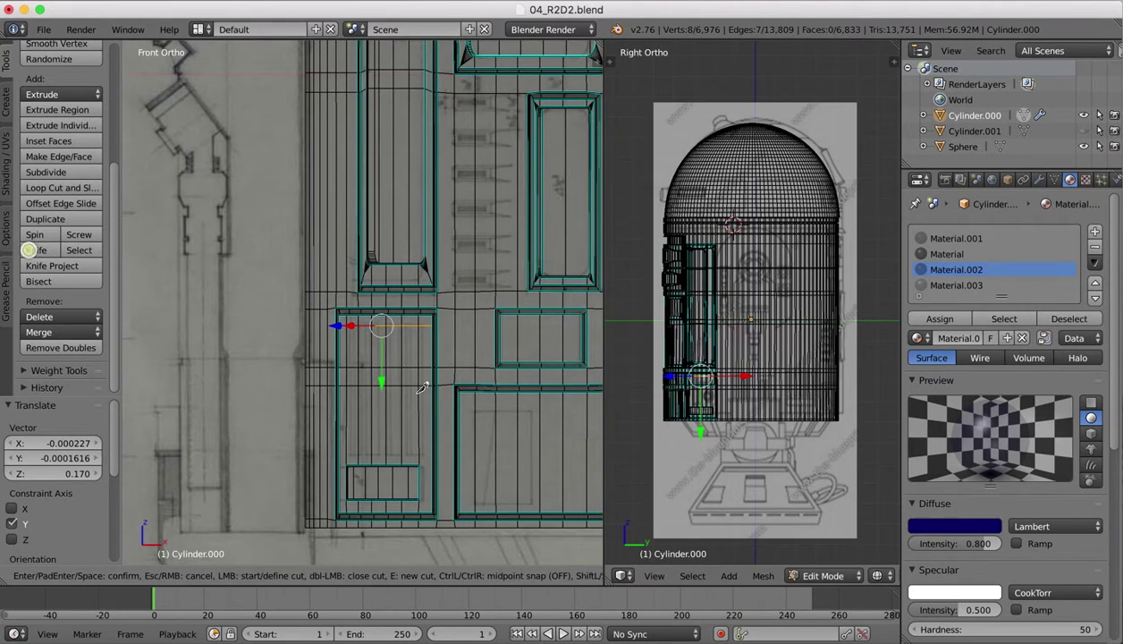
key("ctrl")
left_click(432, 449, "ctrl")
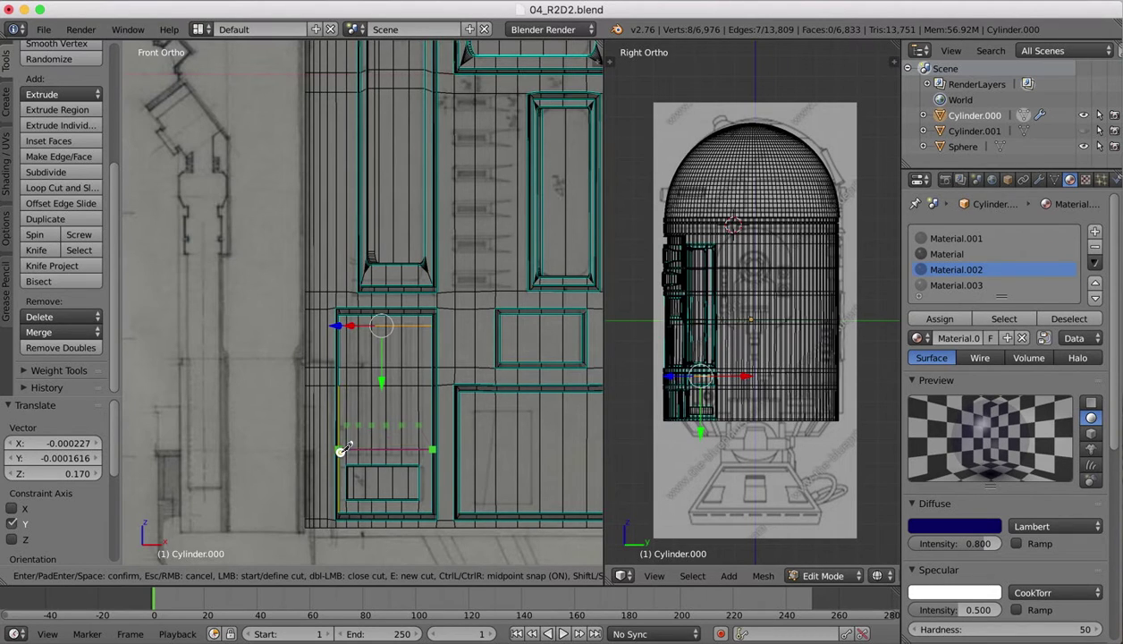
left_click(341, 450)
key("super+z")
key("super+z")
key("super+z")
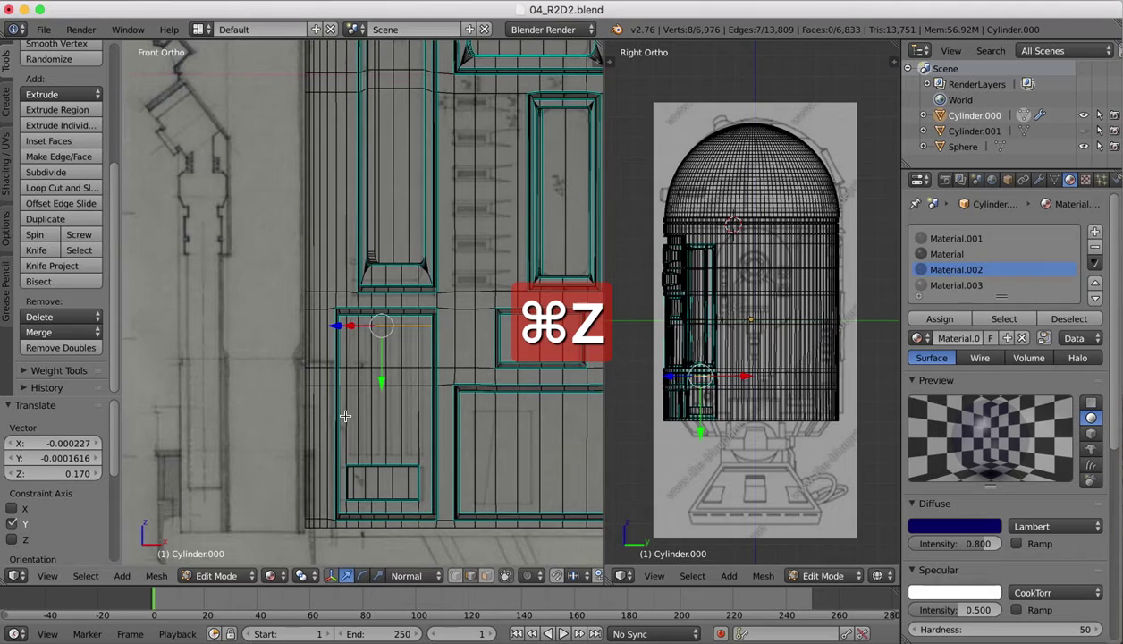
key("k")
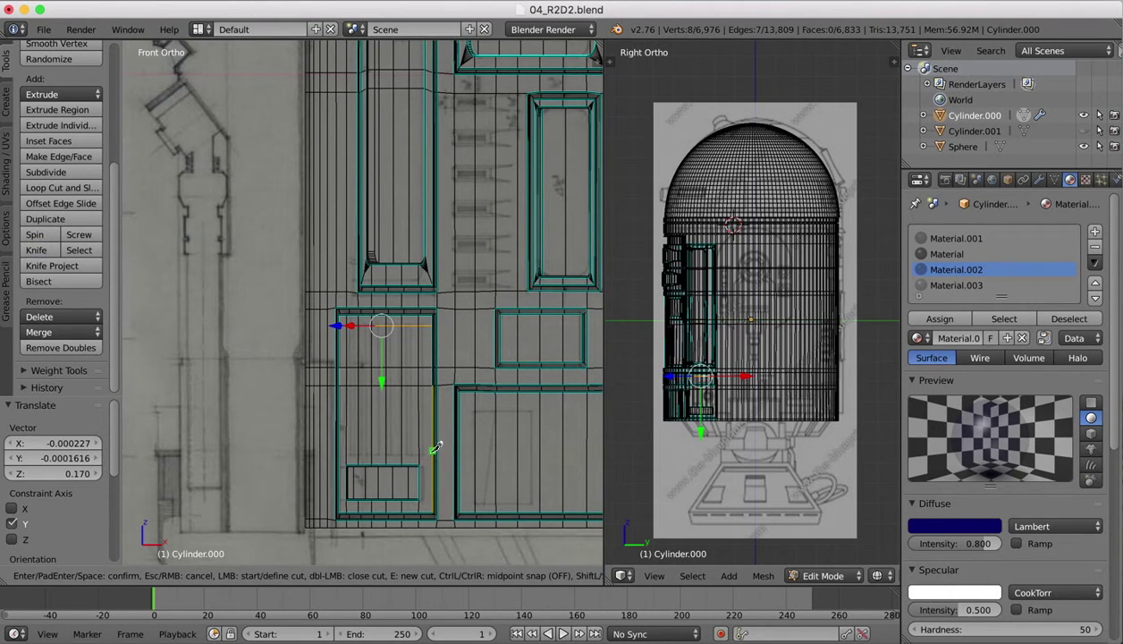
key("ctrl")
left_click(433, 449)
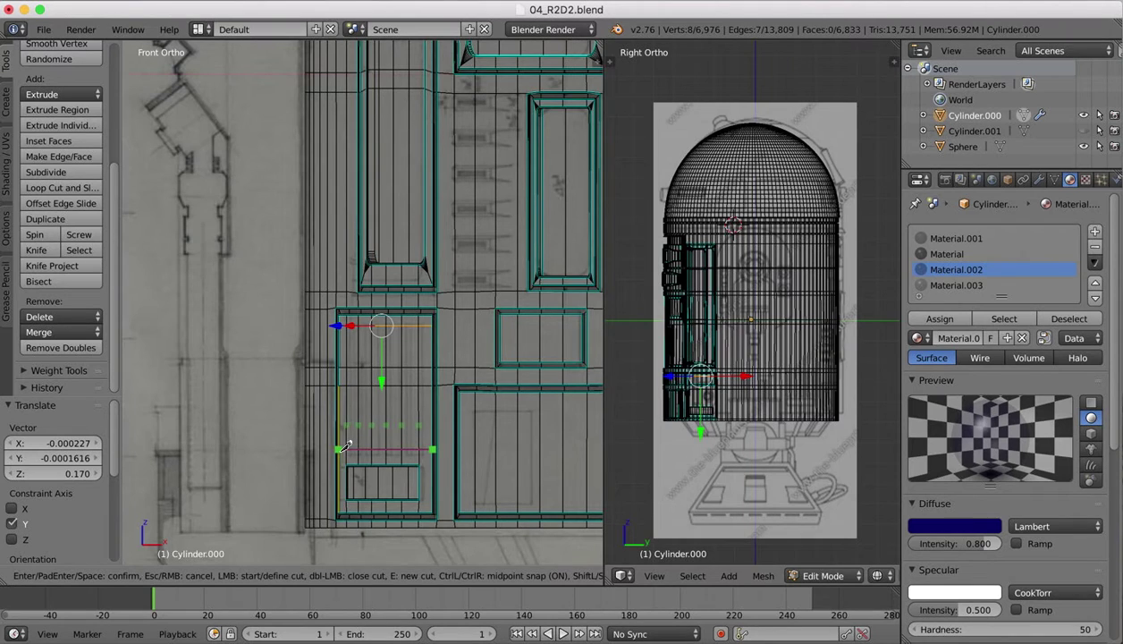
left_click(340, 448)
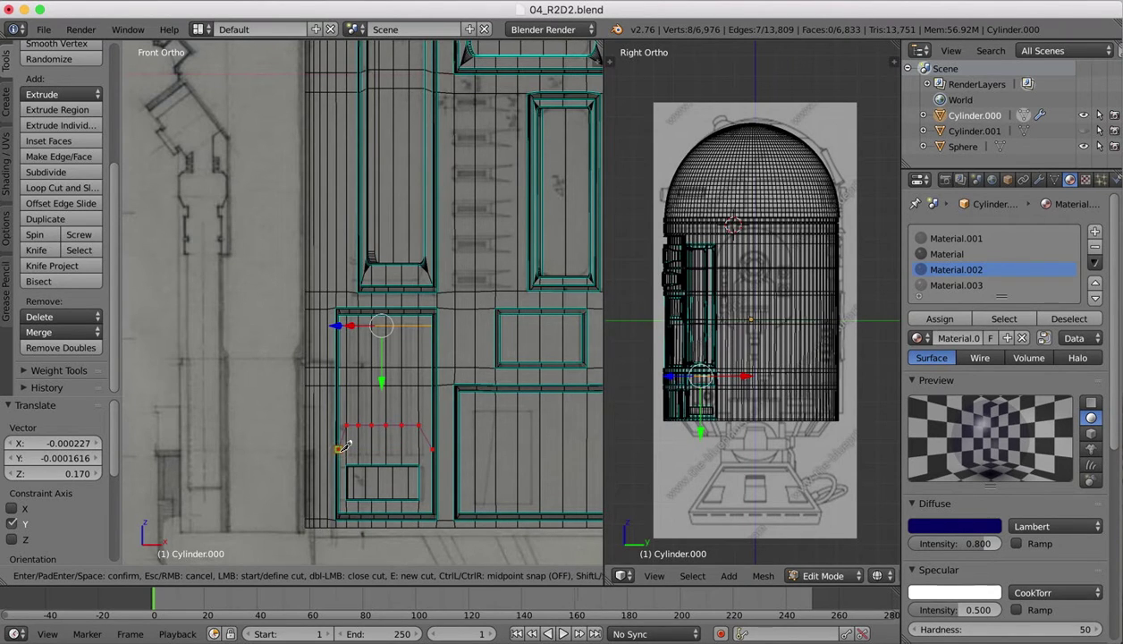
key("Escape")
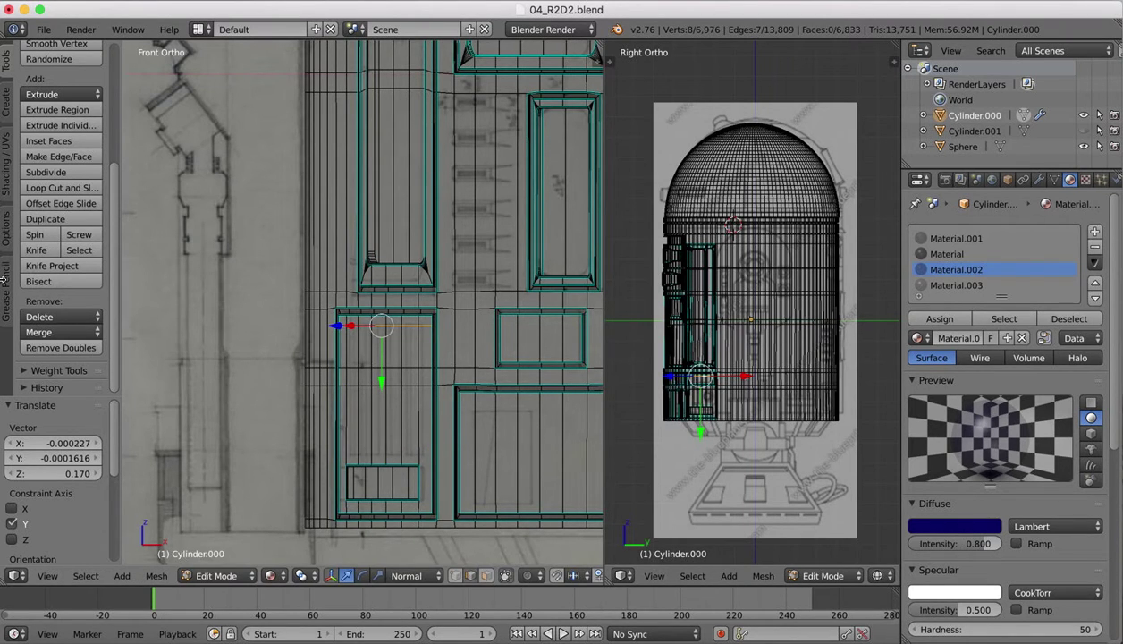
Add a single horizontal loop cut across the lower-left panel and slide it to just above the small rectangle.
left_click(61, 188)
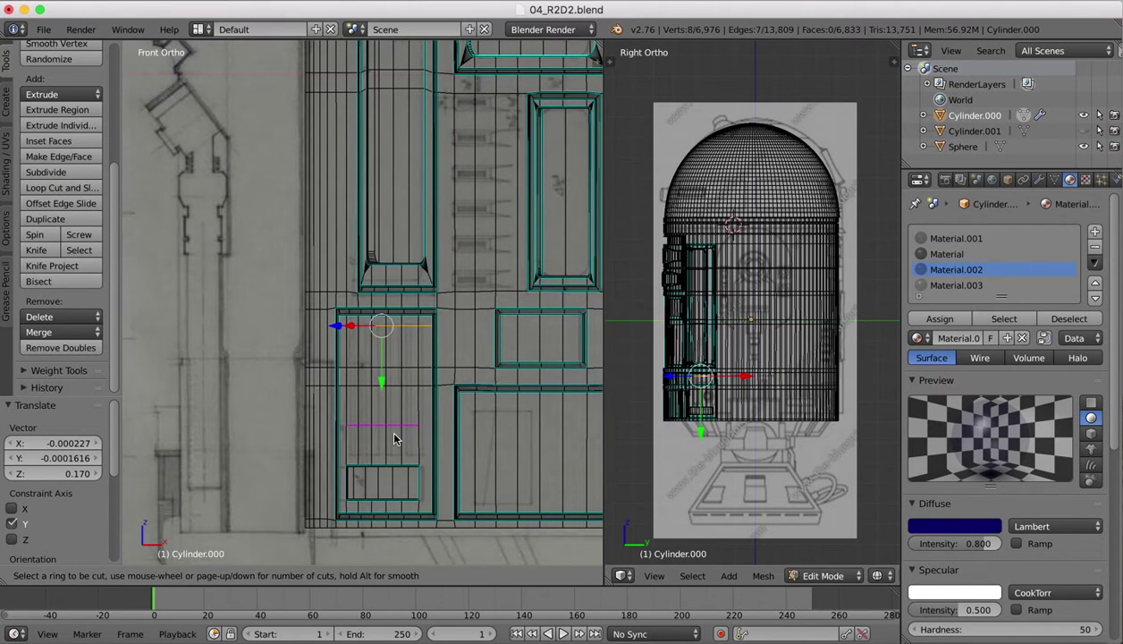
left_click(394, 437)
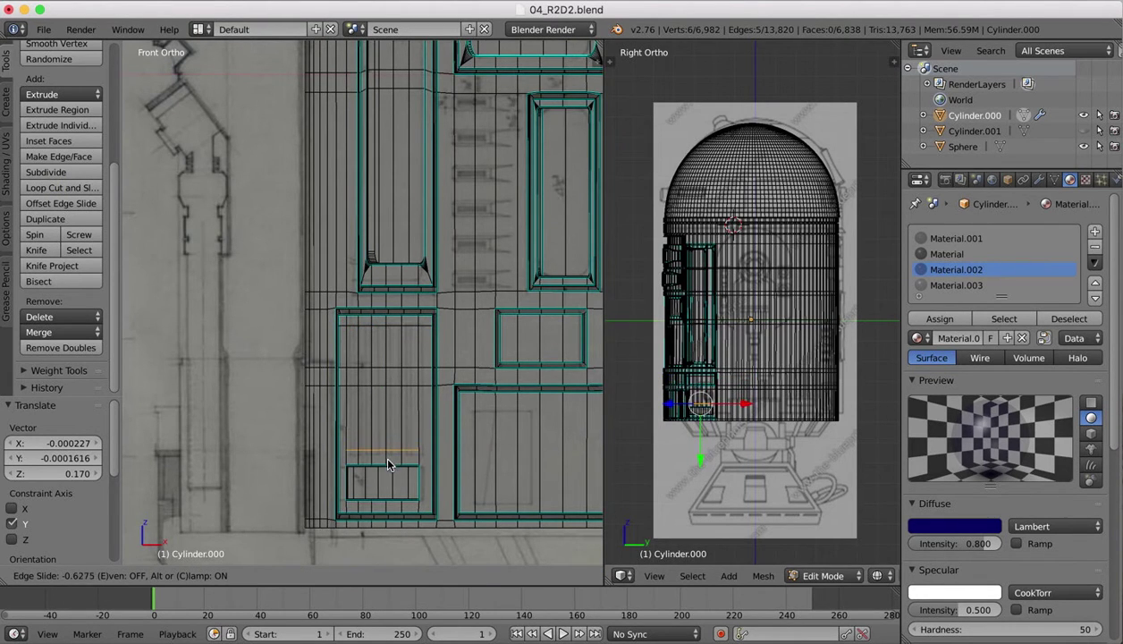
left_click(387, 467)
In front orthographic view, extend the new horizontal line with the Knife to the panel's right inner edge.
middle_click_drag(506, 443, 476, 449)
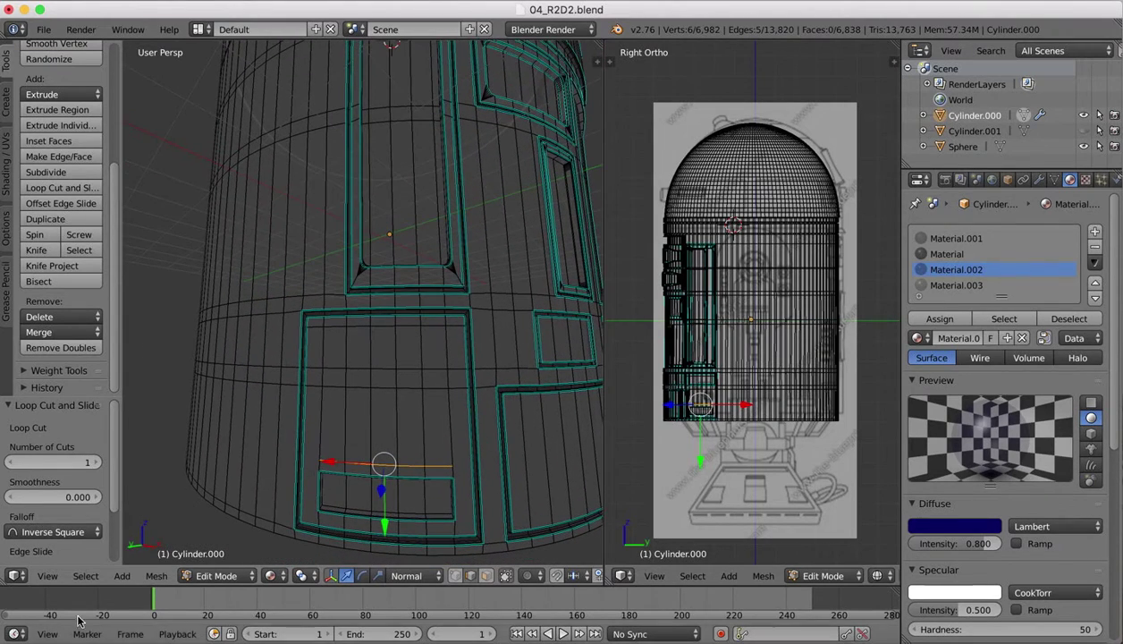
left_click(48, 579)
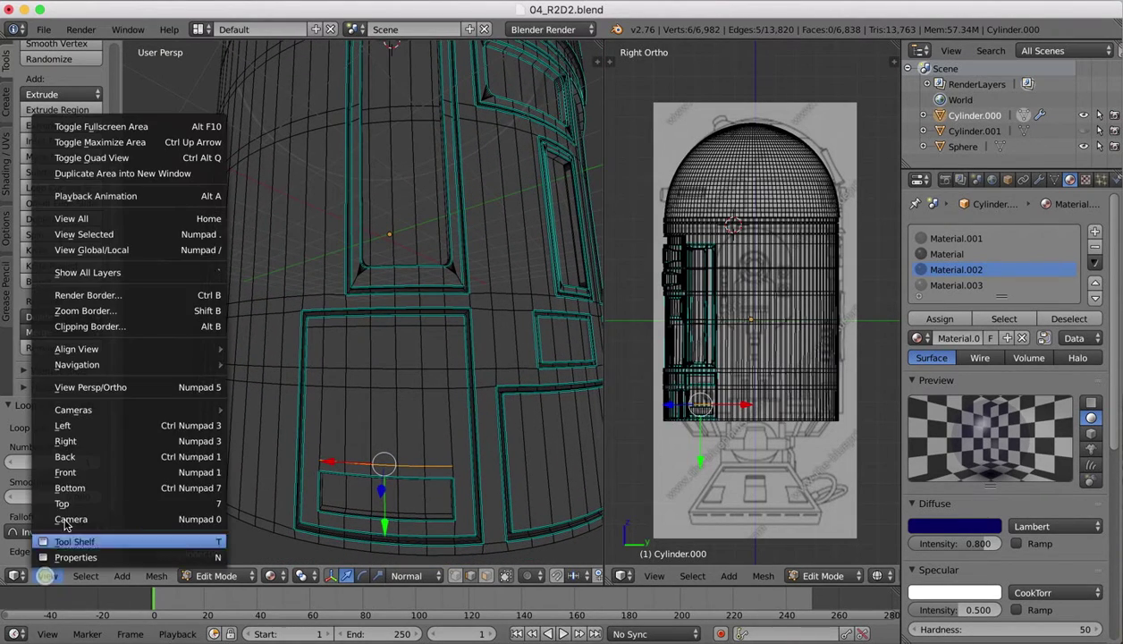
left_click(69, 472)
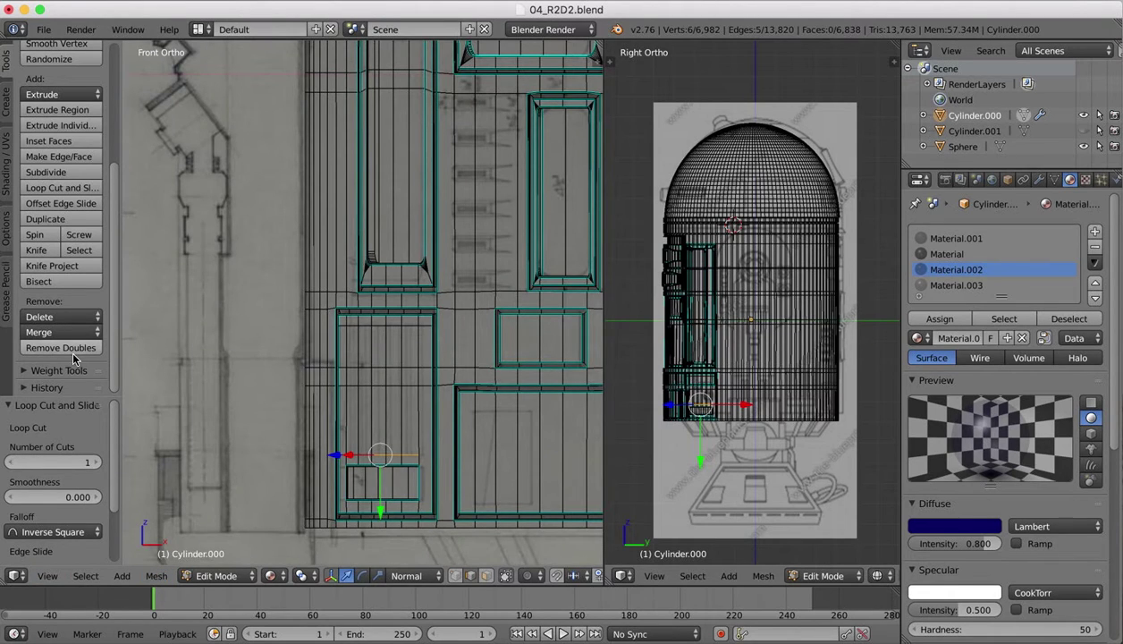
left_click(36, 251)
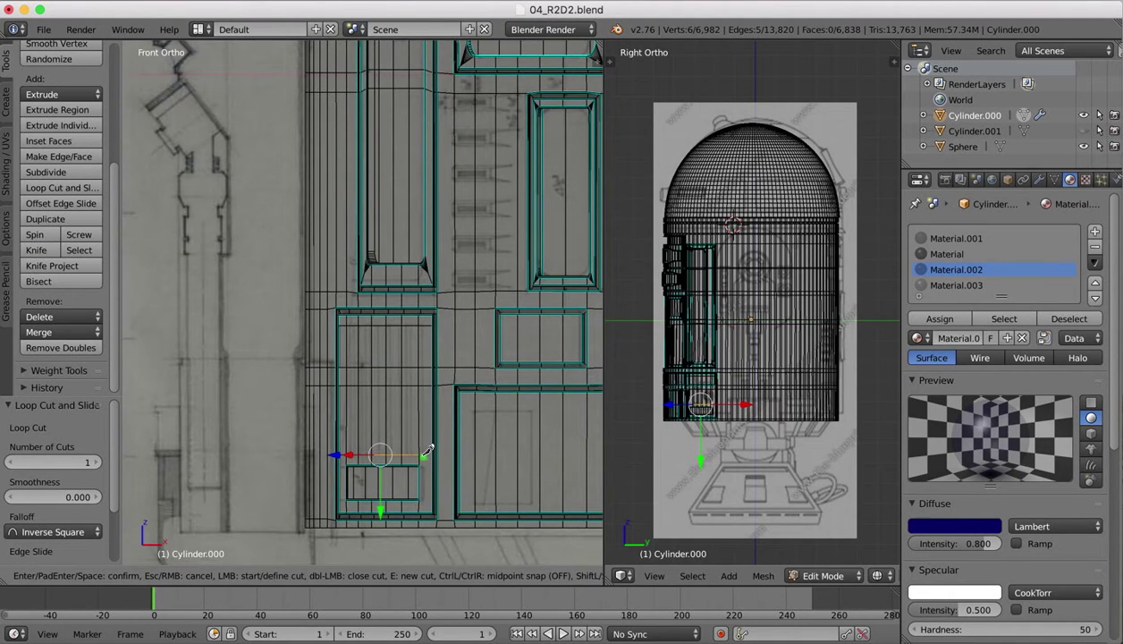
left_click(419, 454)
left_click(433, 455)
key("Return")
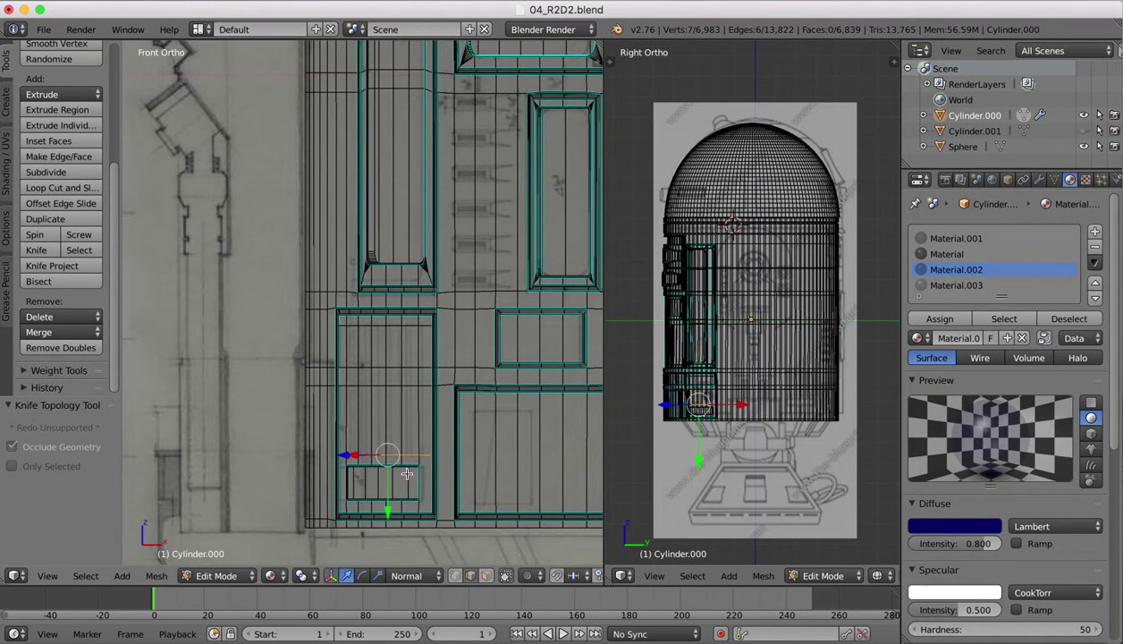
Inspect the line's open left end, then extend it with the Knife to the panel's left inner edge in front view.
scroll(441, 478, "left", 10)
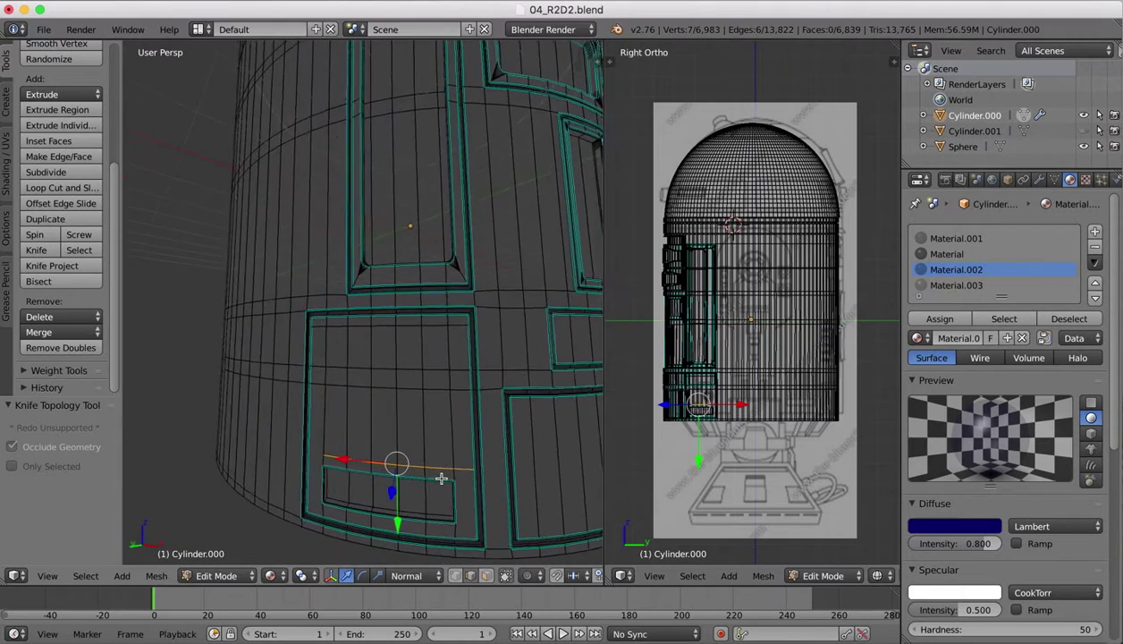
scroll(441, 478, "left", 3)
scroll(306, 504, "up", 2)
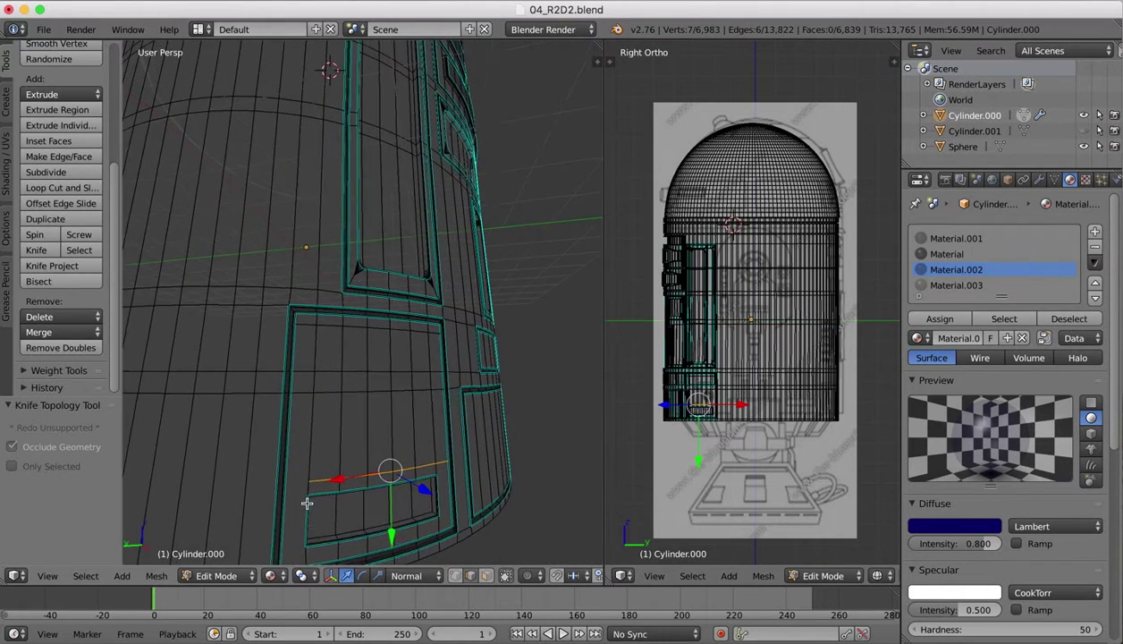
left_click(47, 575)
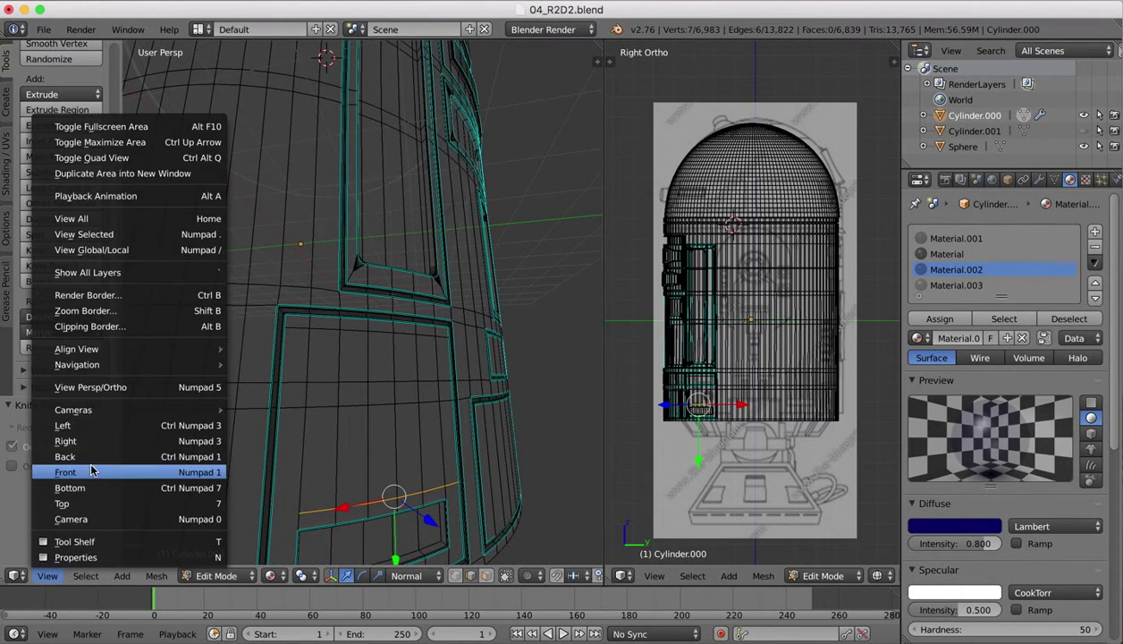
left_click(81, 472)
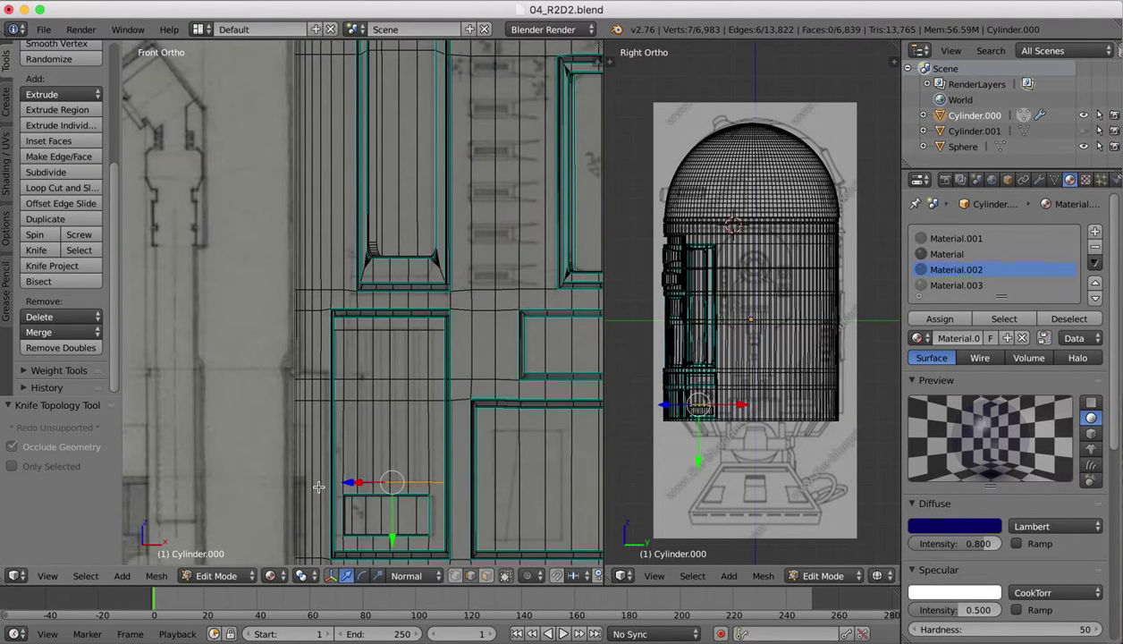
scroll(318, 485, "up", 3)
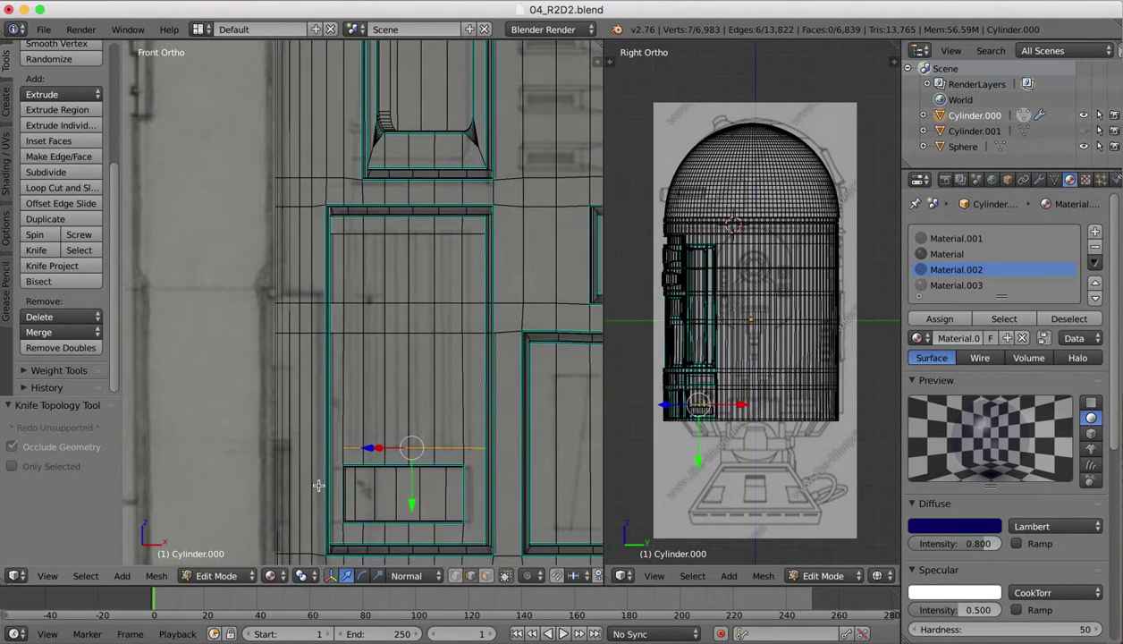
left_click(36, 249)
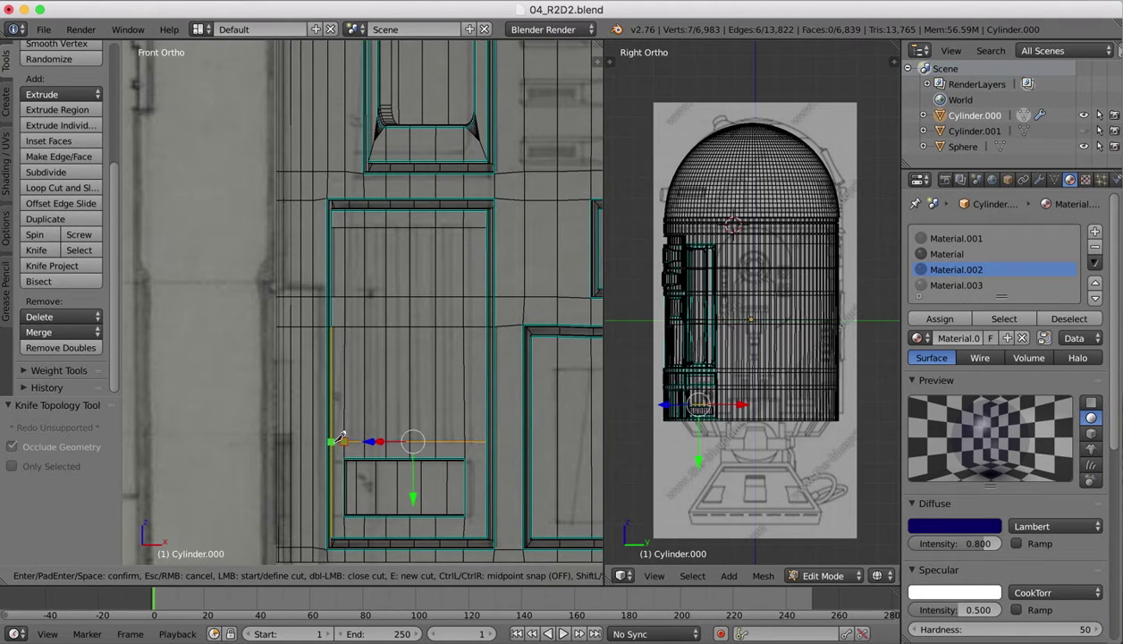
left_click(331, 441)
key("Return")
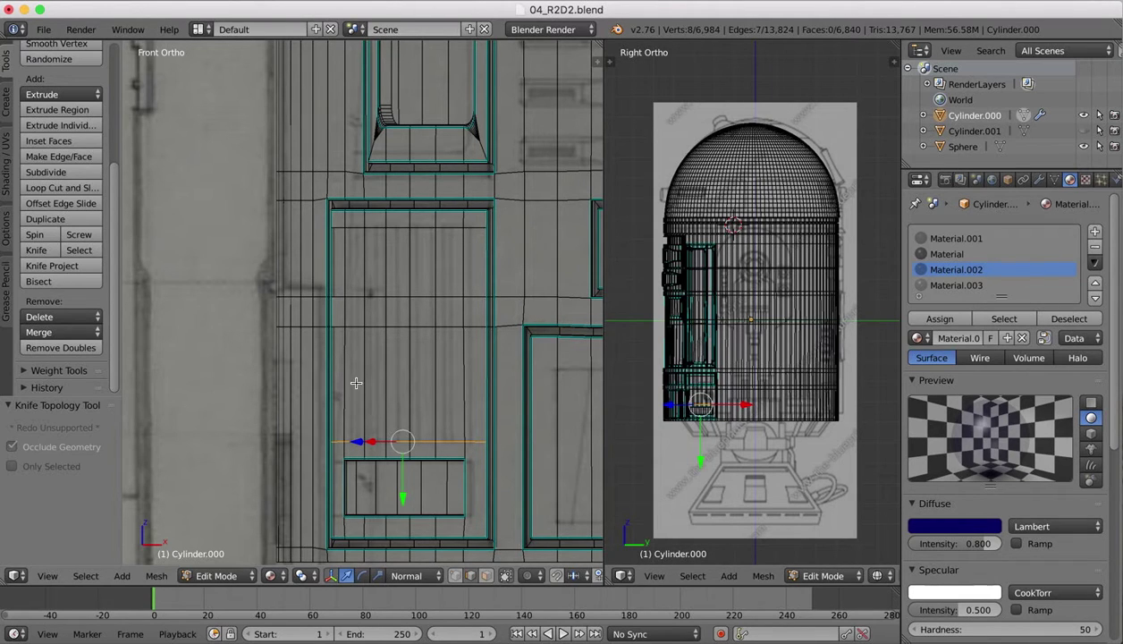
Consult voice-activated-r2-d2-robot.jpg and Knife-cut a vertical line between the panel's upper and lower horizontal lines, right of centre between two existing edges.
left_click(49, 188)
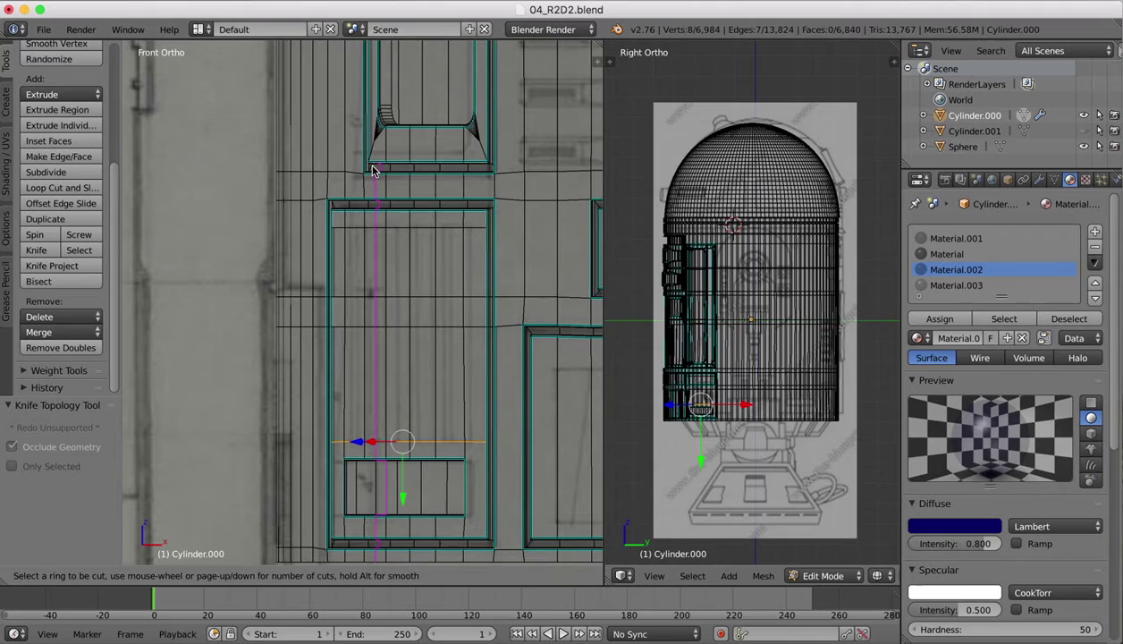
key("Escape")
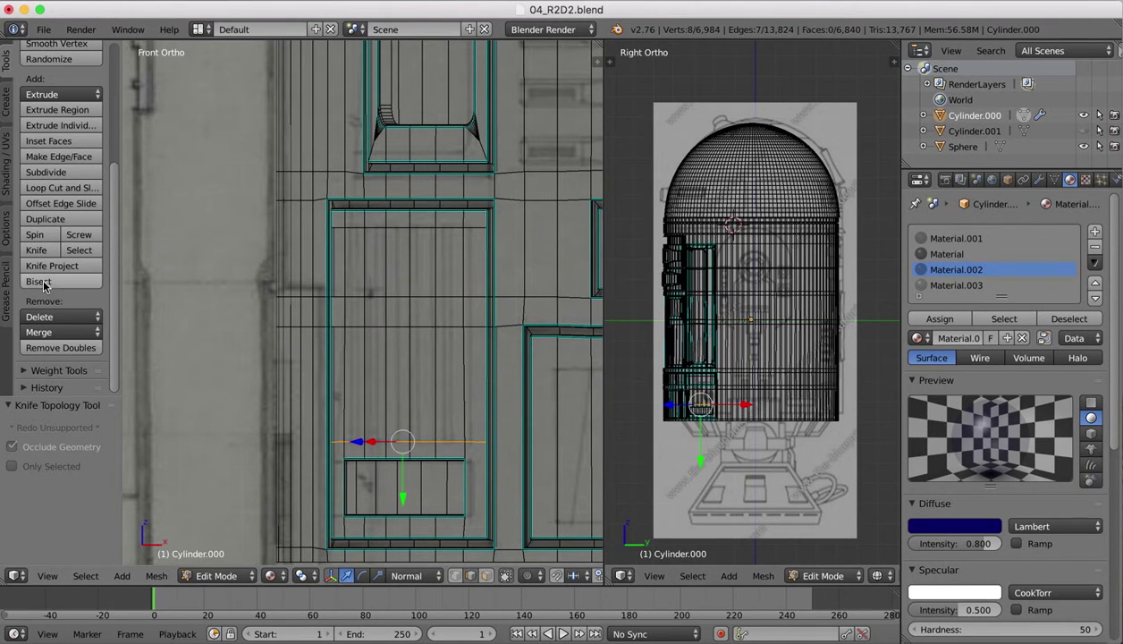
left_click(39, 252)
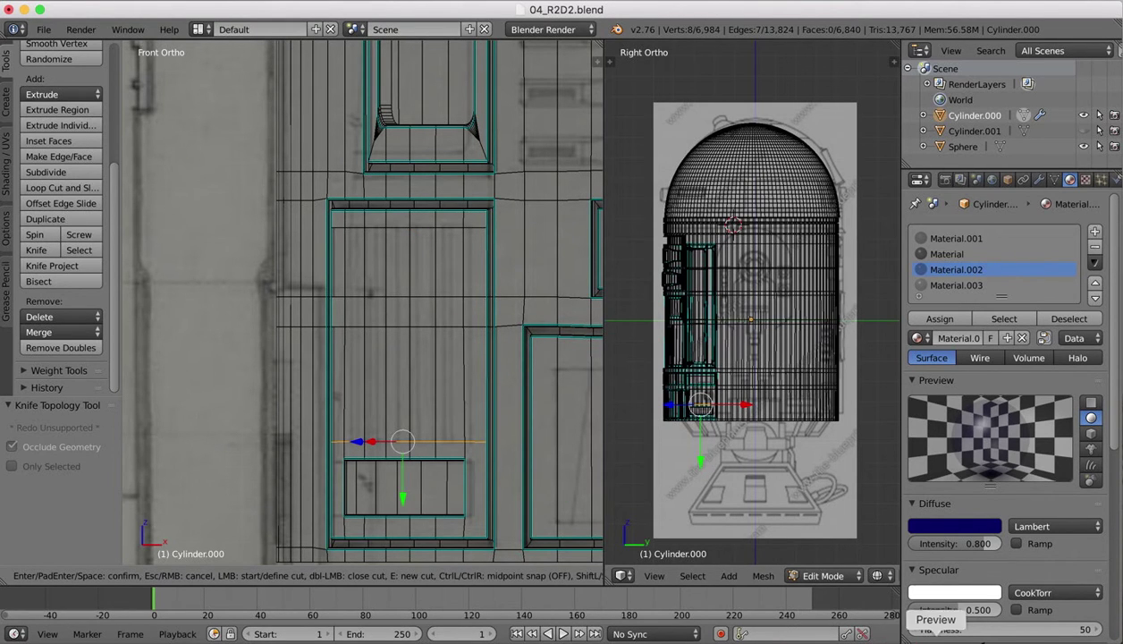
left_click(930, 626)
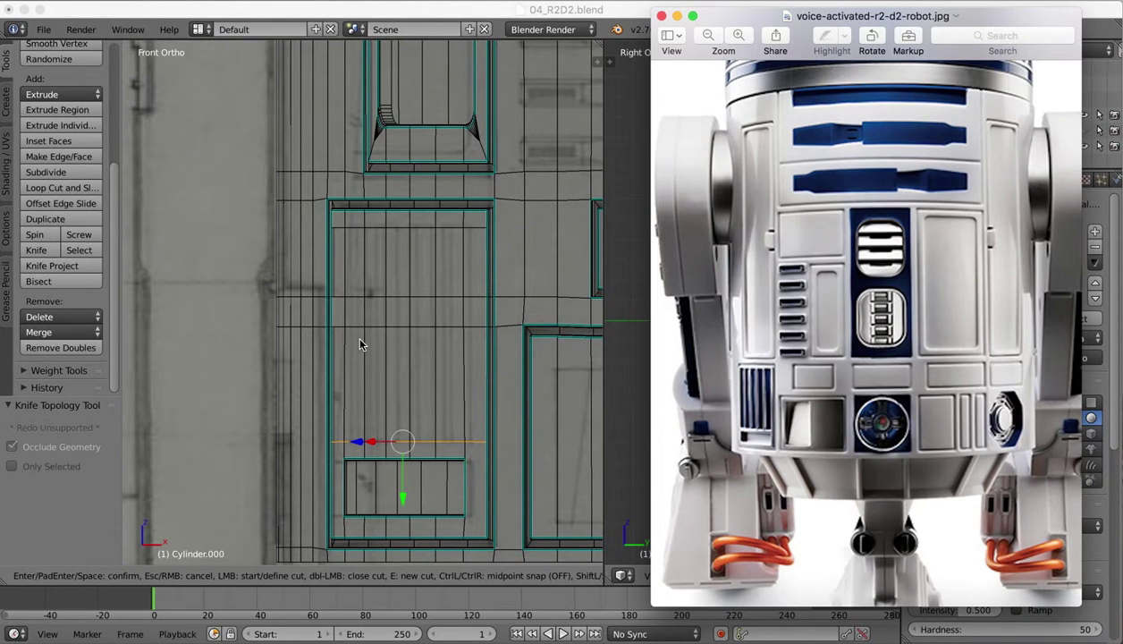
left_click(213, 255)
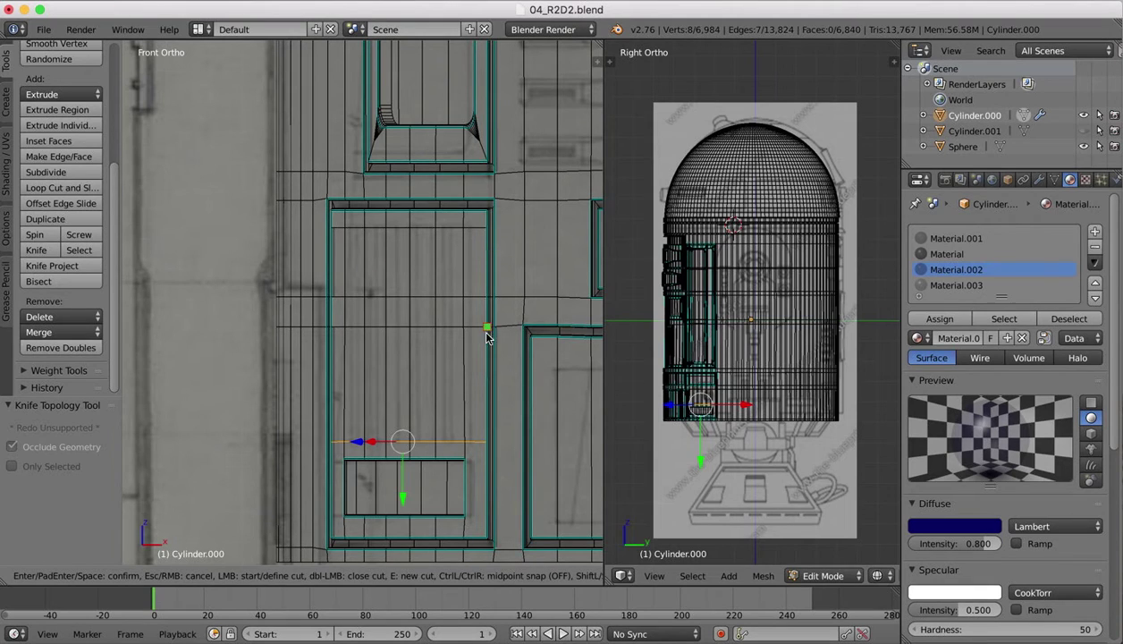
left_click(464, 295)
left_click(463, 227)
left_click(442, 229)
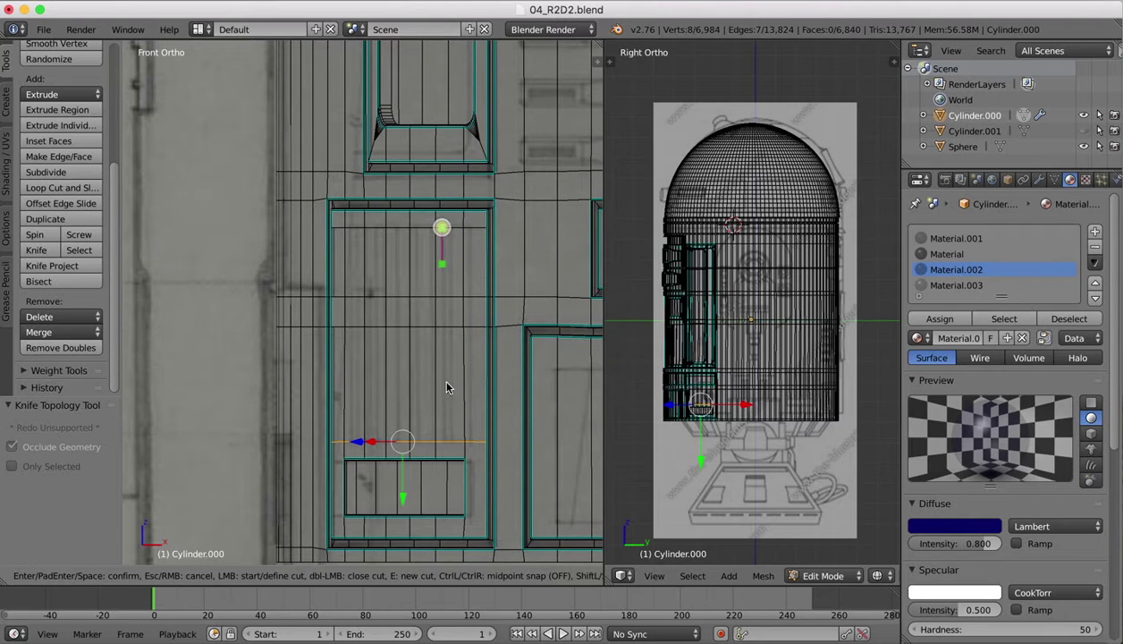
left_click(442, 442)
key("Return")
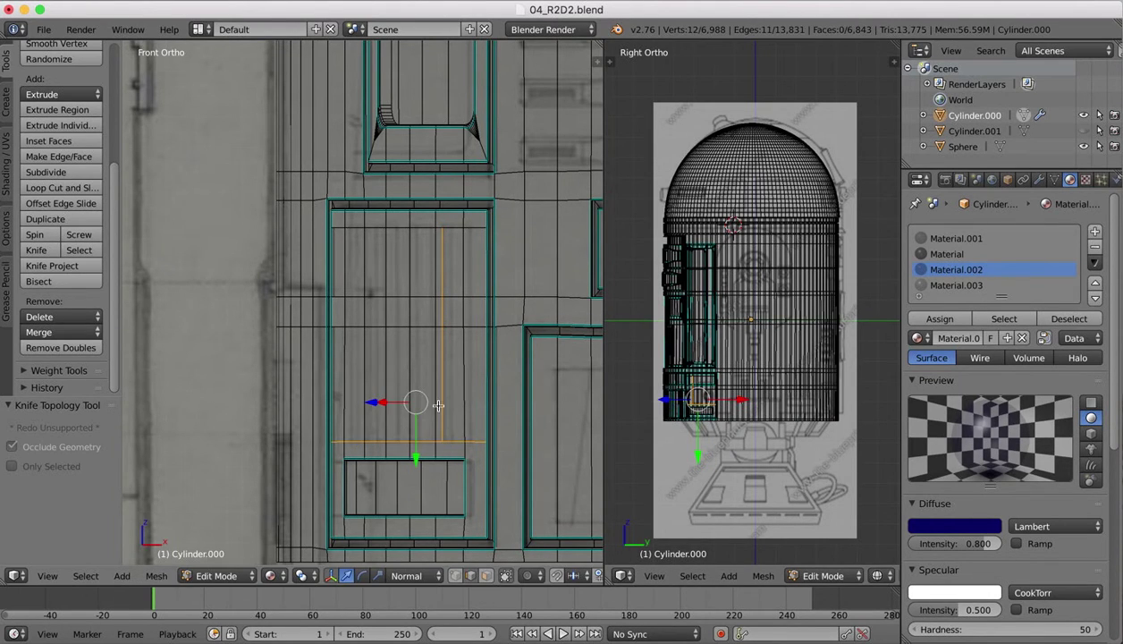
Cut a second vertical line with the Knife near the panel's centre, from the upper horizontal line down to the lower one.
left_click(38, 251)
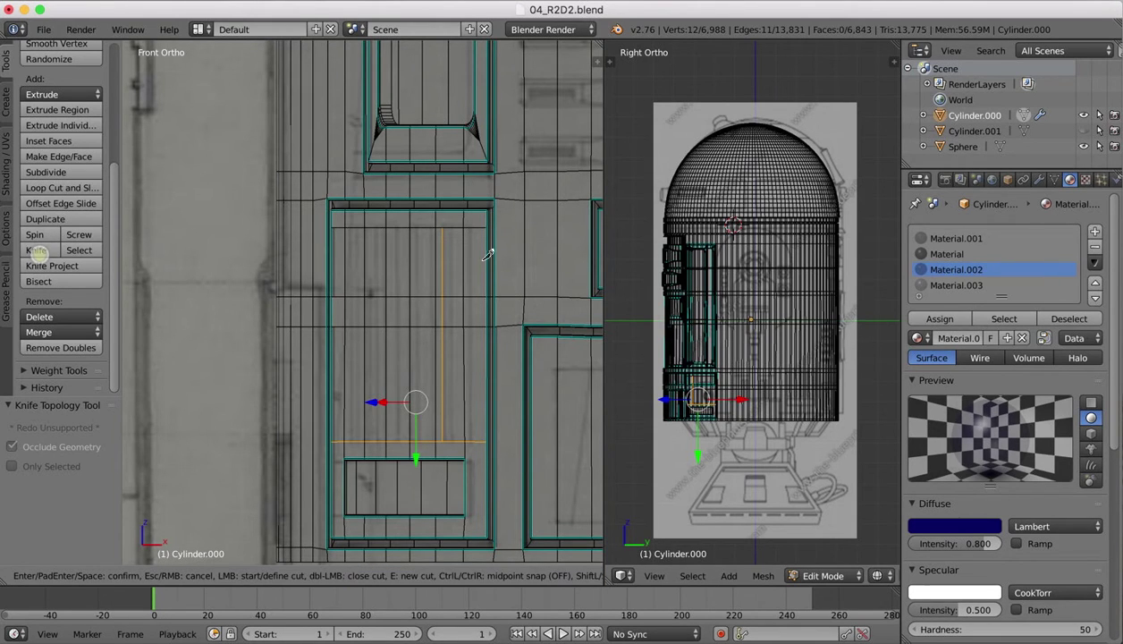
left_click(416, 224)
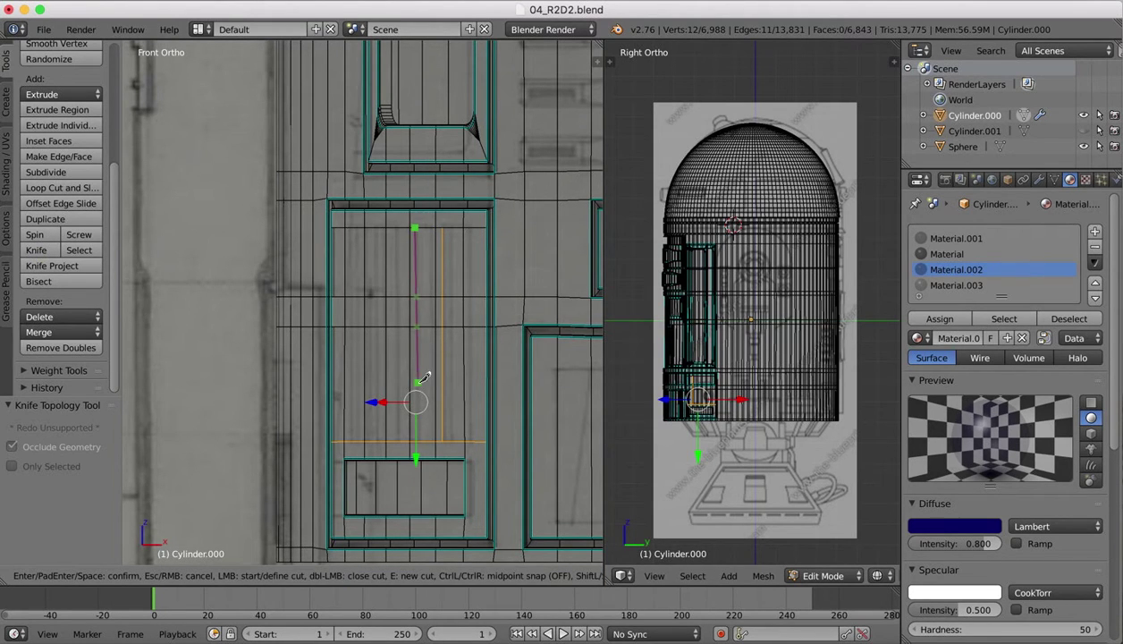
left_click(415, 440)
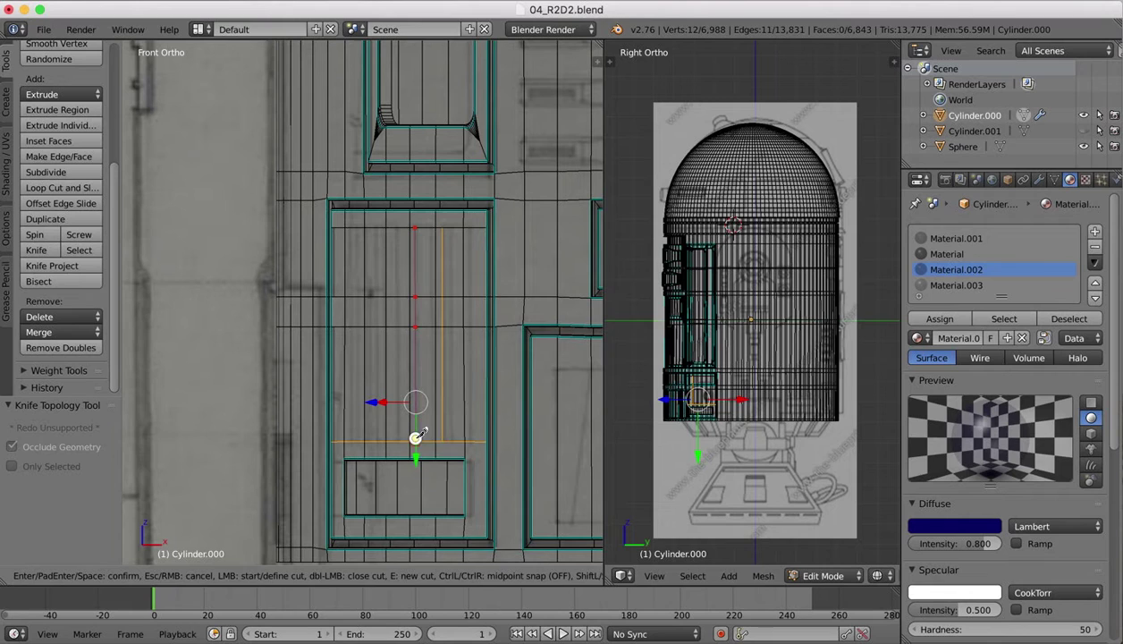
key("Return")
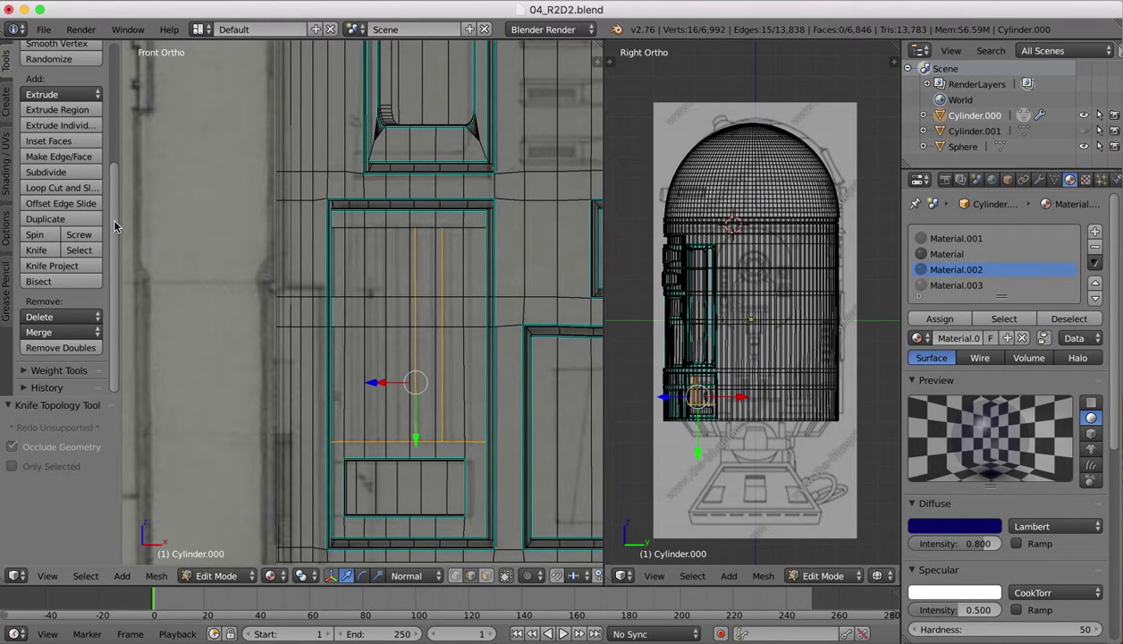
Knife-cut a third vertical line just left of the panel's centre, from the upper horizontal line down to the lower one.
left_click(35, 249)
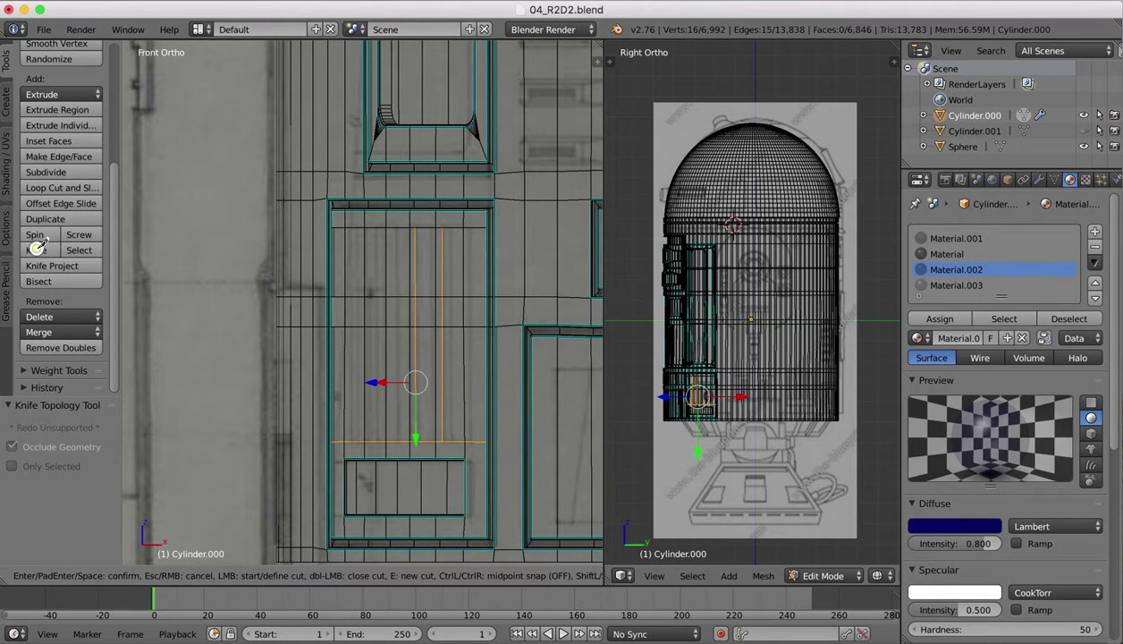
left_click(391, 226)
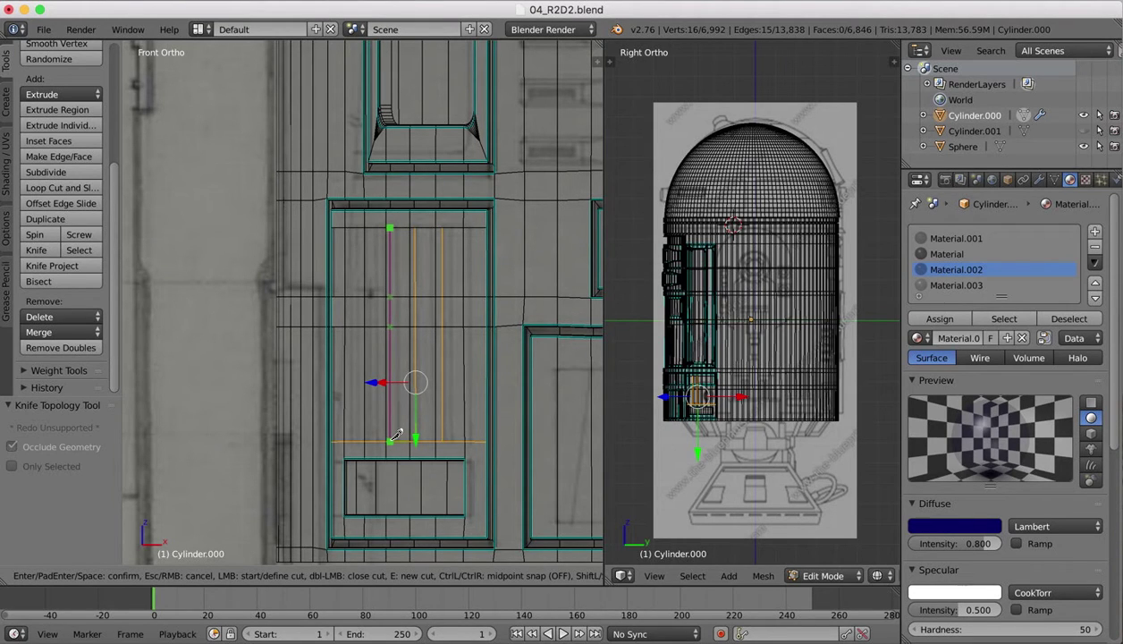
left_click(390, 440)
key("Return")
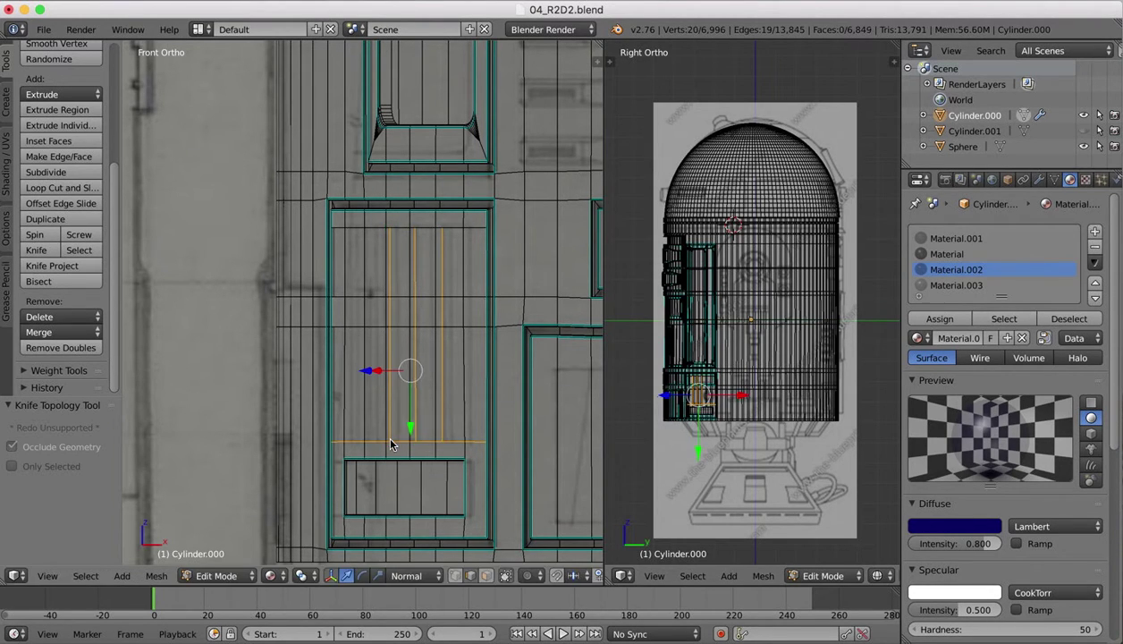
Knife-cut a fourth vertical line between the panel's horizontal lines, one slot spacing left of the third cut.
key("k")
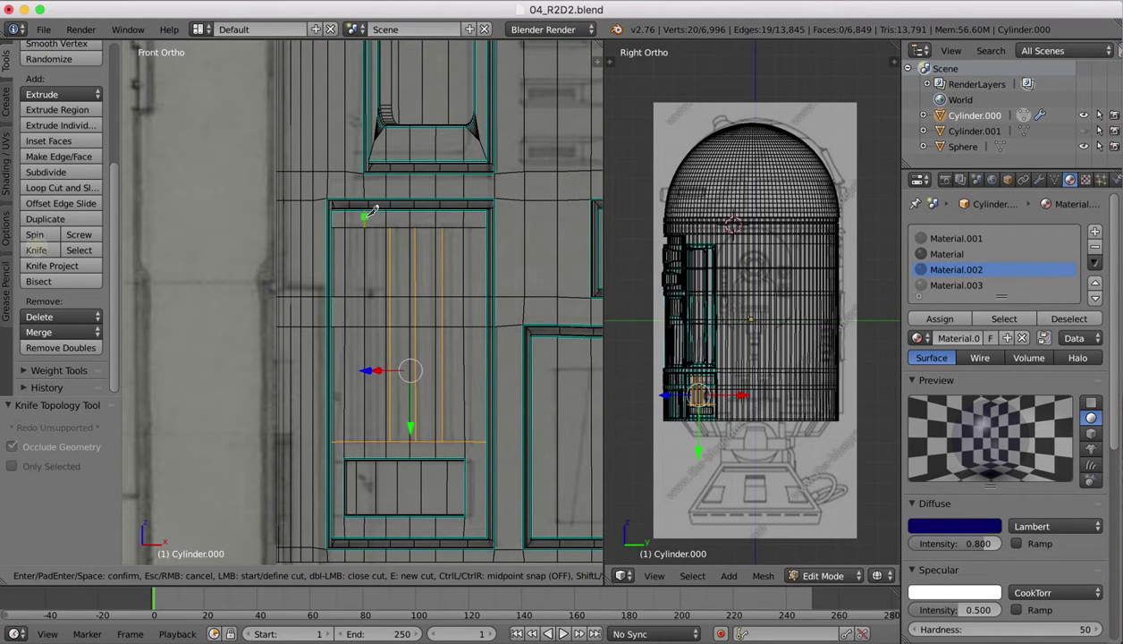
left_click(369, 228)
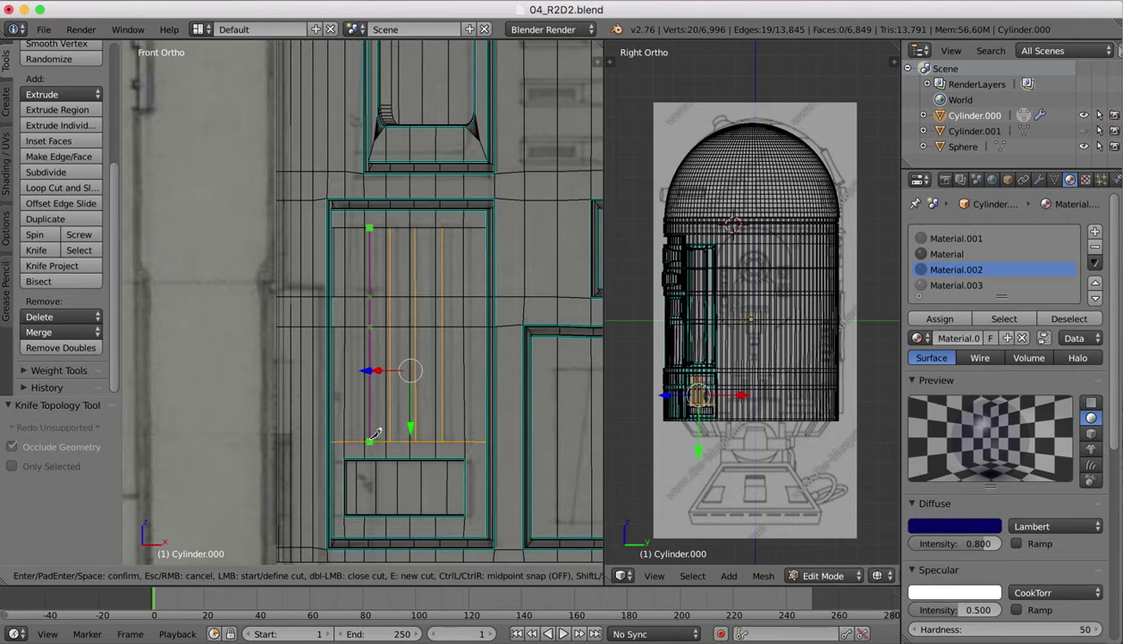
left_click(369, 440)
key("Return")
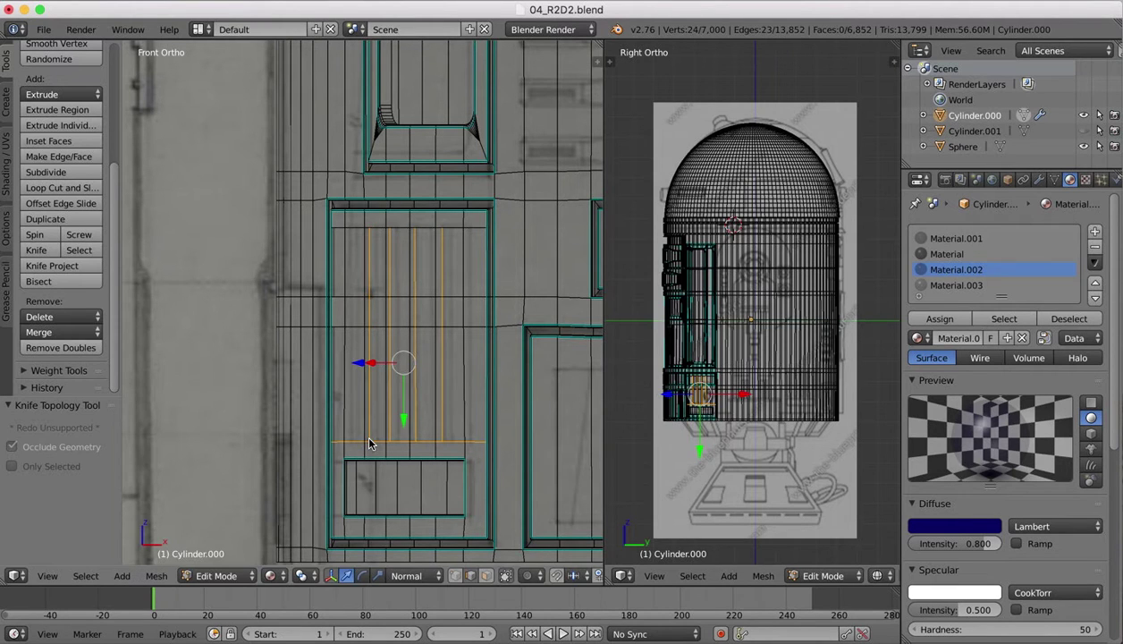
Knife-cut a fifth vertical line near the panel's left inner edge, spanning the upper and lower horizontal lines.
left_click(35, 250)
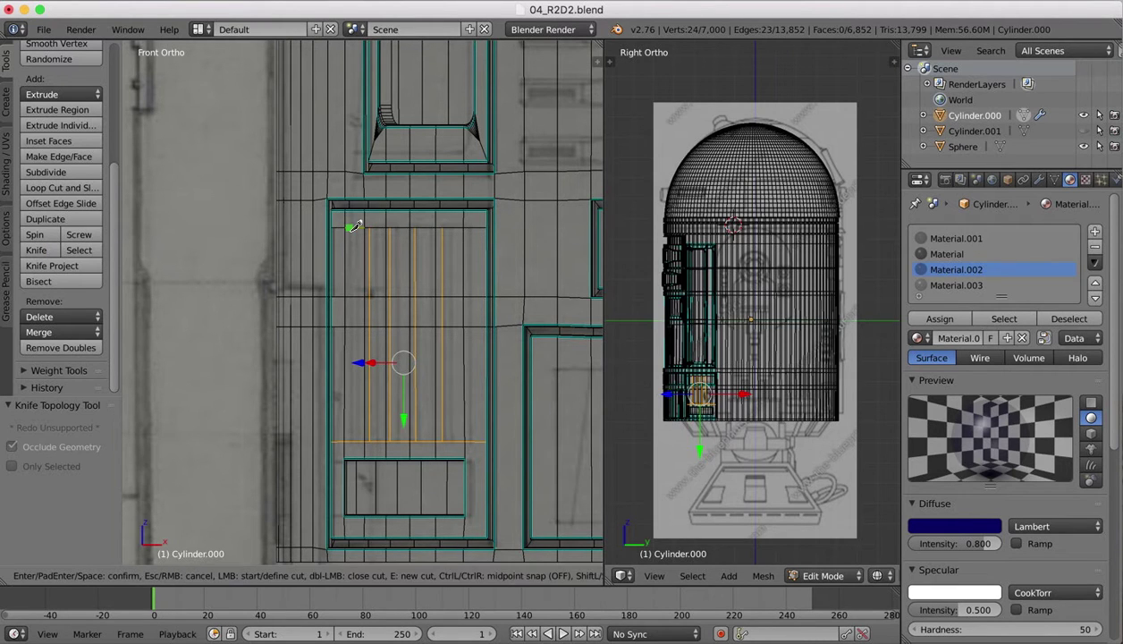
left_click(349, 228)
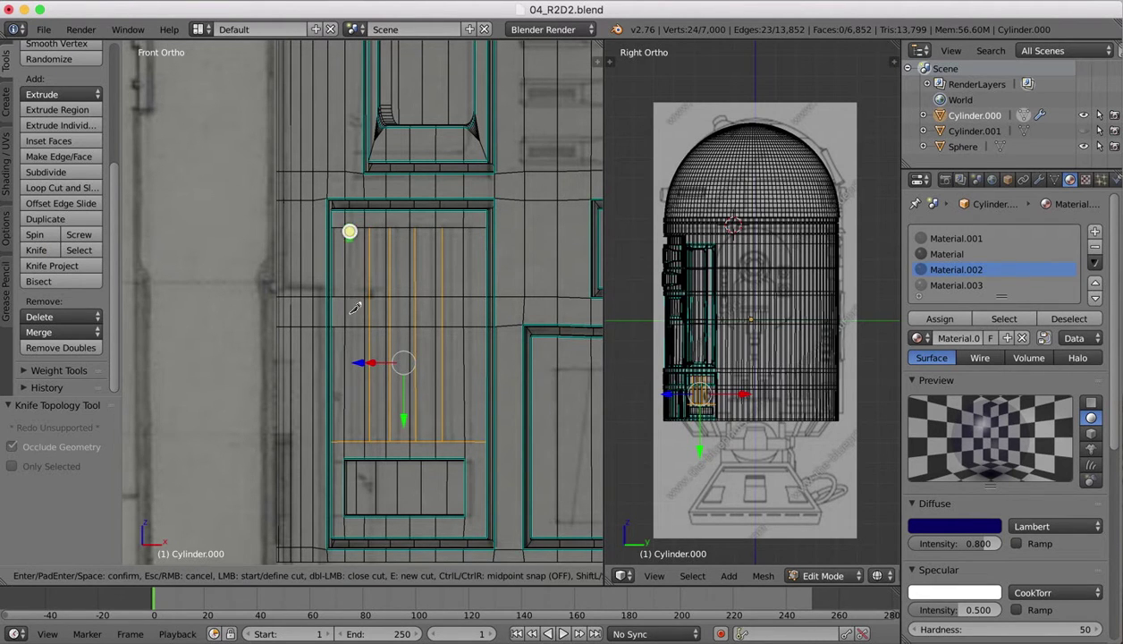
left_click(348, 440)
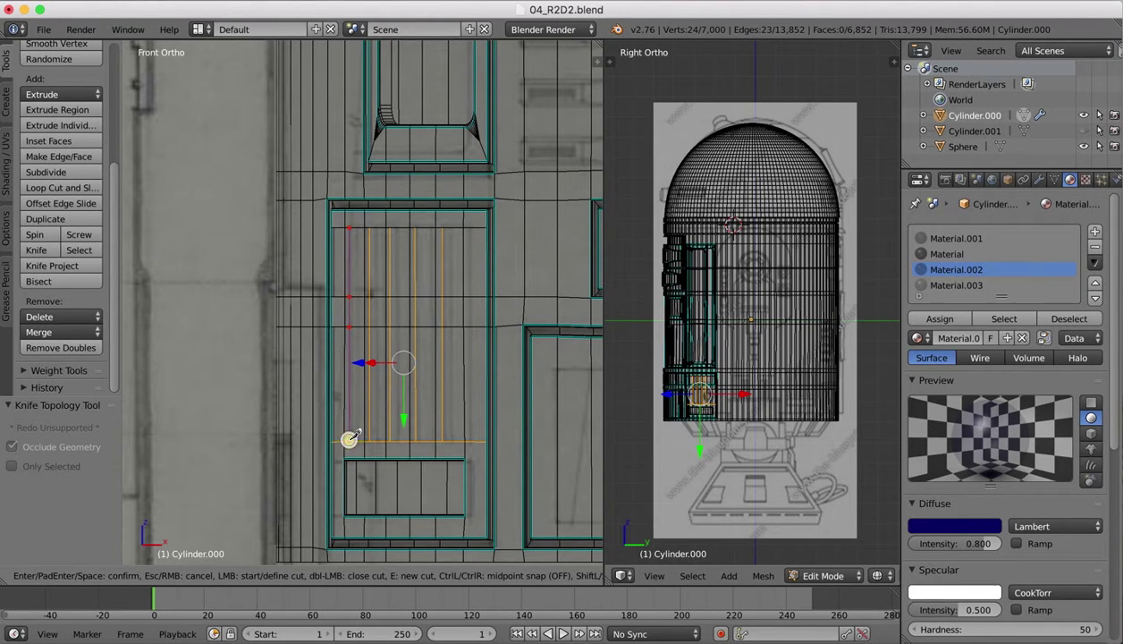
key("Return")
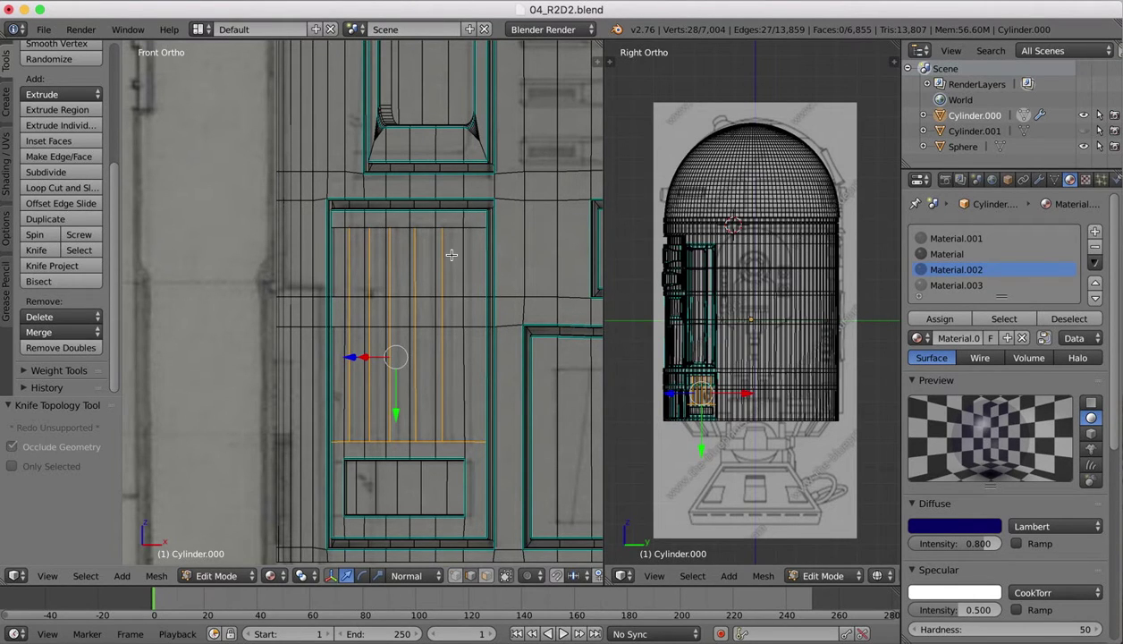
Clear the selection and, in face select mode, select the three stacked faces of each of the five wide vertical strips.
key("a")
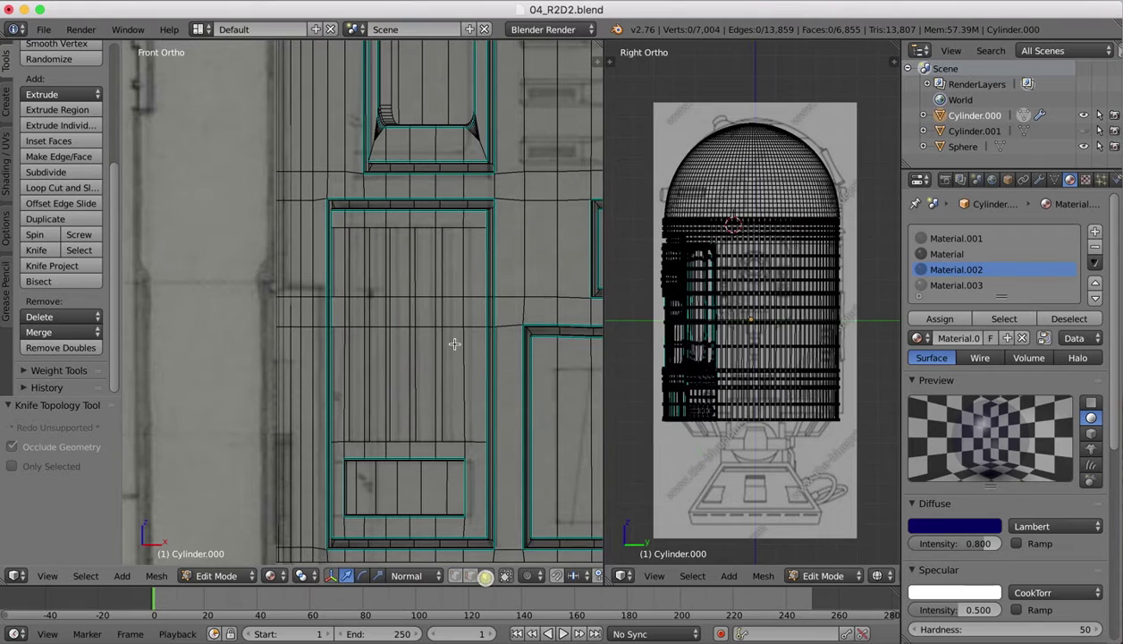
right_click(451, 259)
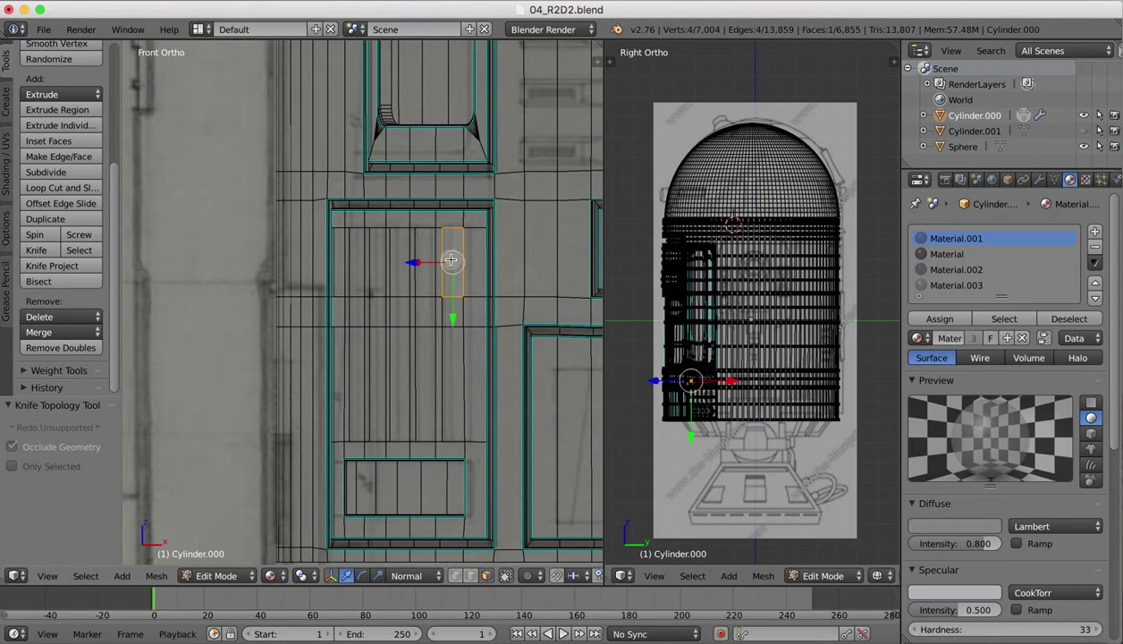
right_click(456, 309, "shift")
right_click(452, 375, "shift")
right_click(420, 375, "shift")
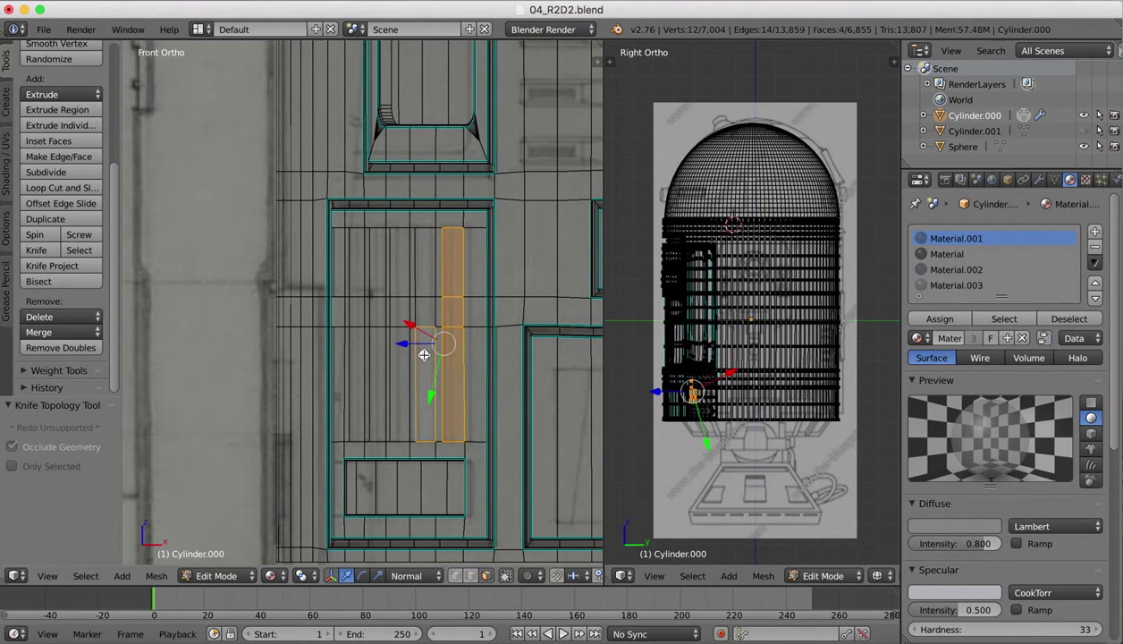
right_click(424, 316, "shift")
right_click(414, 258, "shift")
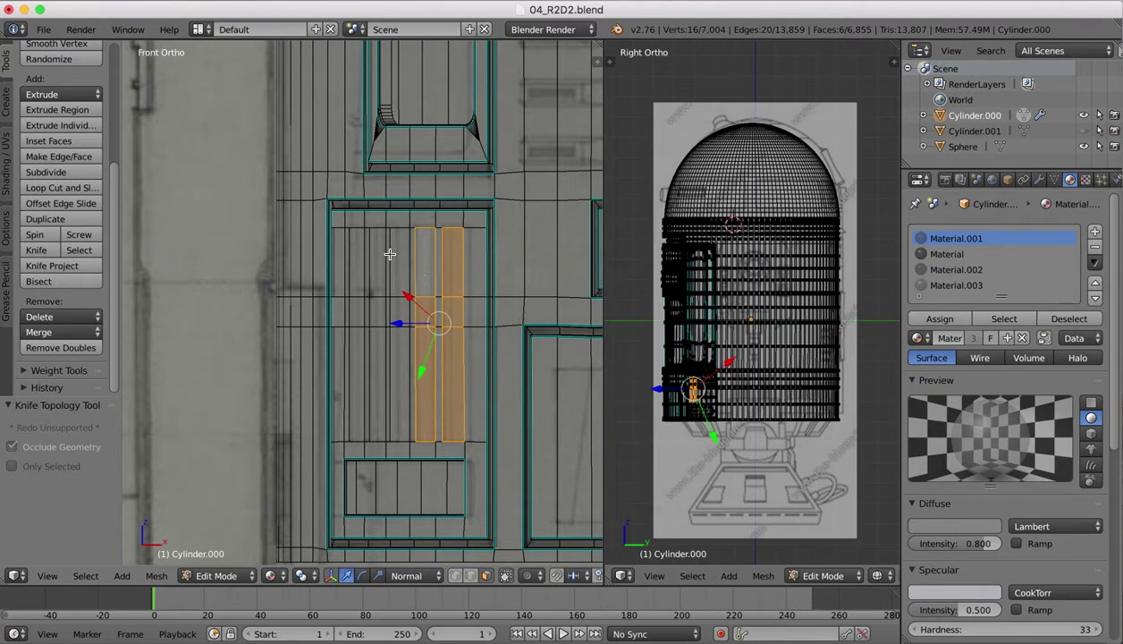
right_click(398, 254, "shift")
right_click(393, 308, "shift")
right_click(395, 351, "shift")
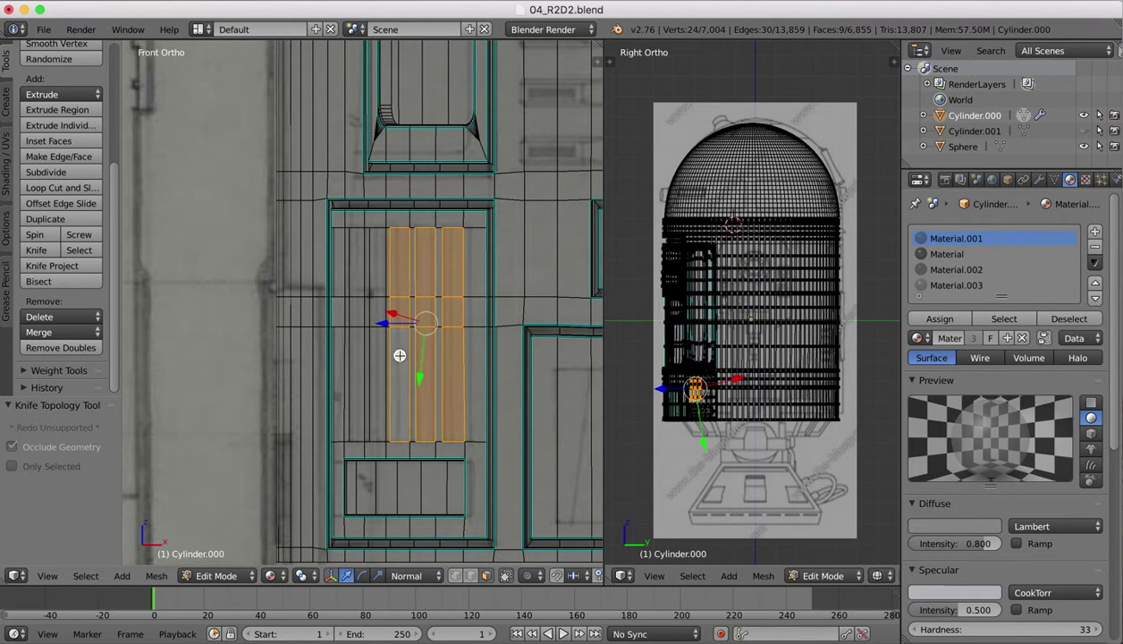
right_click(379, 363, "shift")
right_click(374, 313, "shift")
right_click(374, 266, "shift")
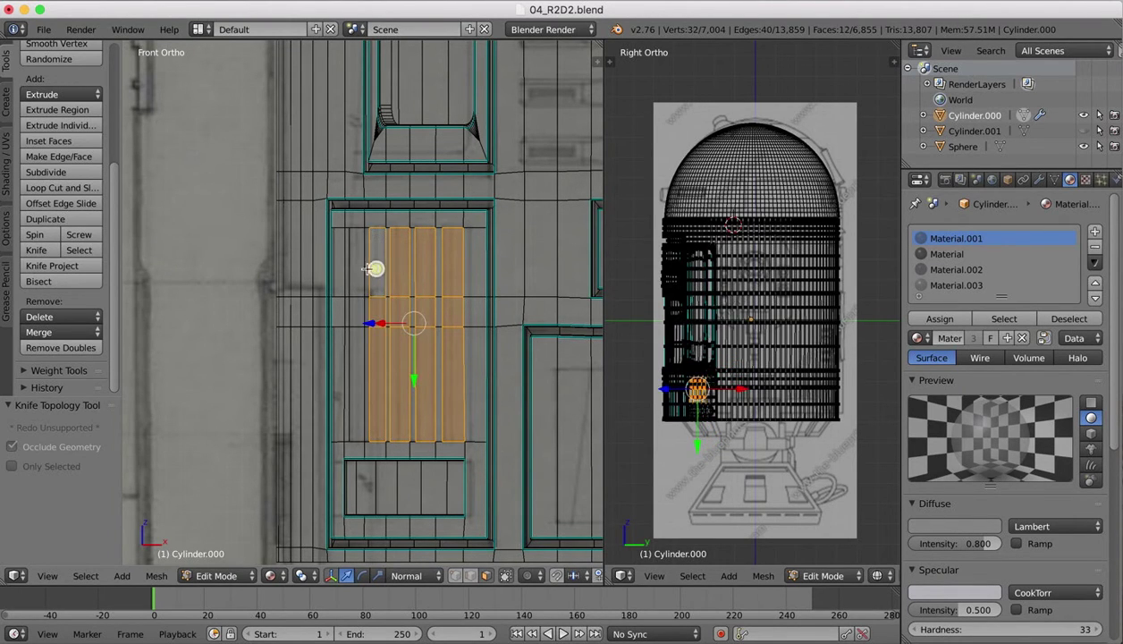
right_click(357, 265, "shift")
right_click(351, 304, "shift")
right_click(351, 358, "shift")
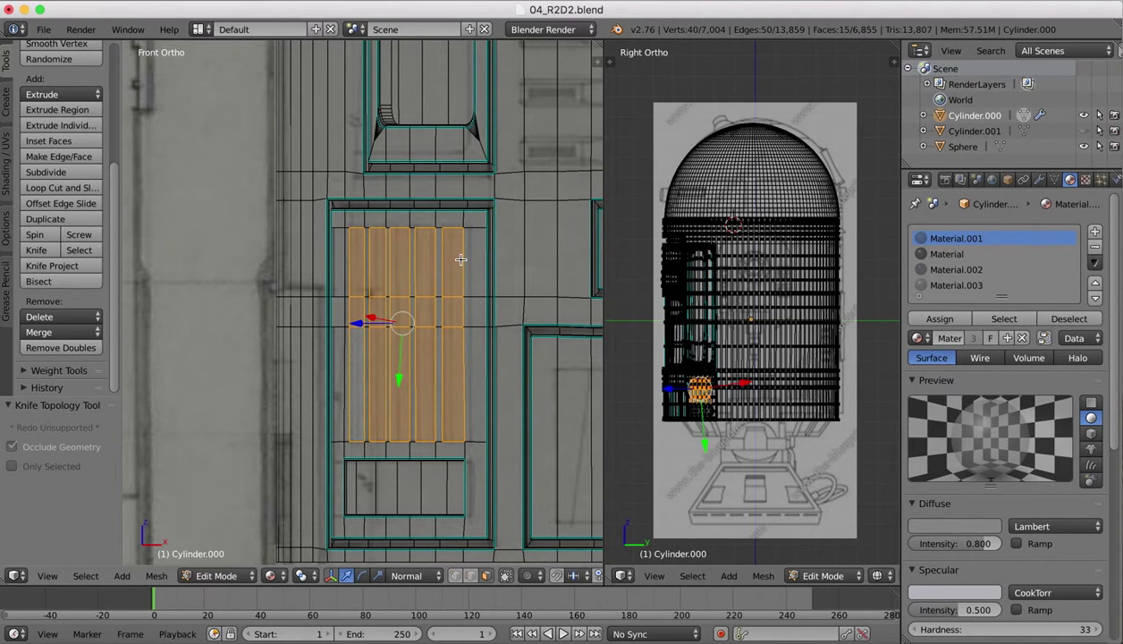
Check voice-activated-r2-d2-robot.jpg and extrude the selected strip faces inward, offset about 0.119 in X and 0.085 in Y.
middle_click_drag(461, 259, 461, 258)
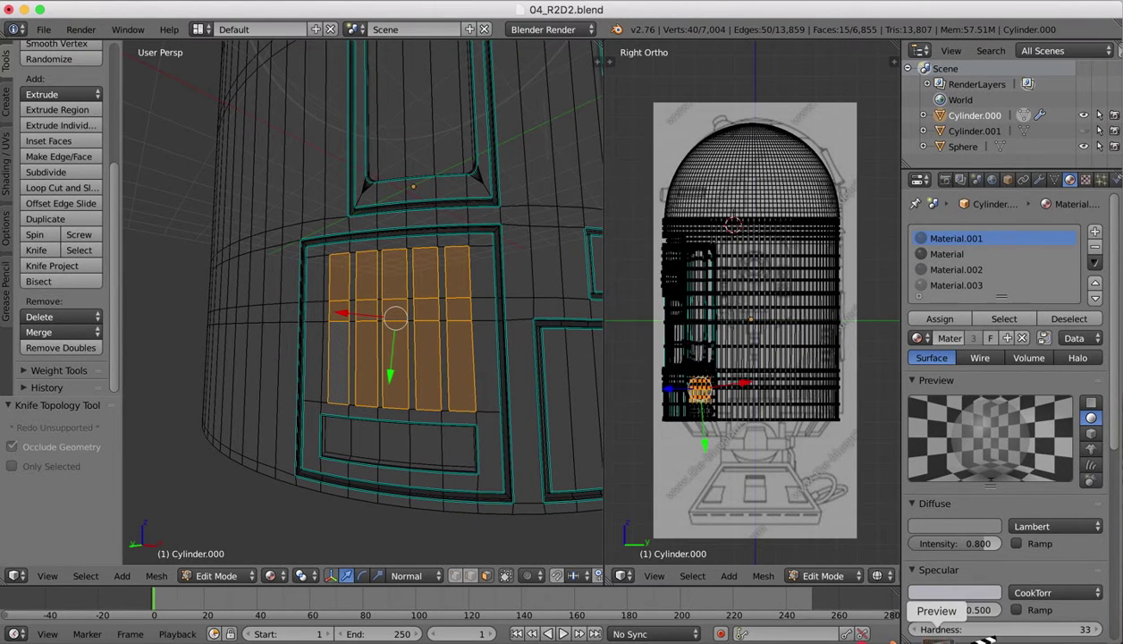
key("super+Tab")
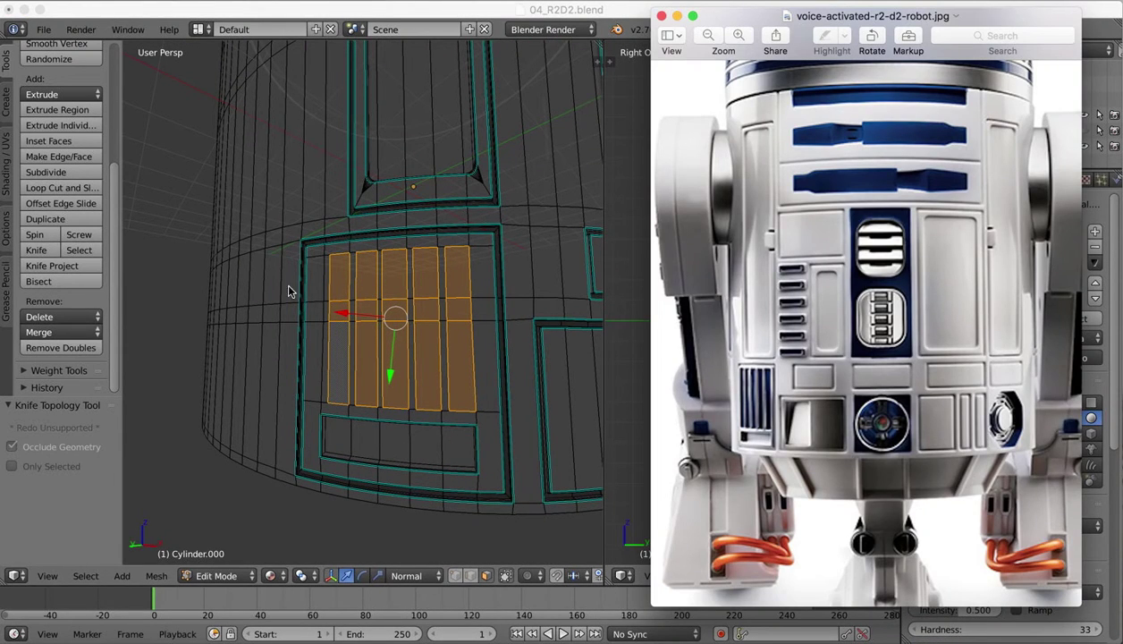
key("super+Tab")
middle_click_drag(441, 228, 442, 233)
key("e")
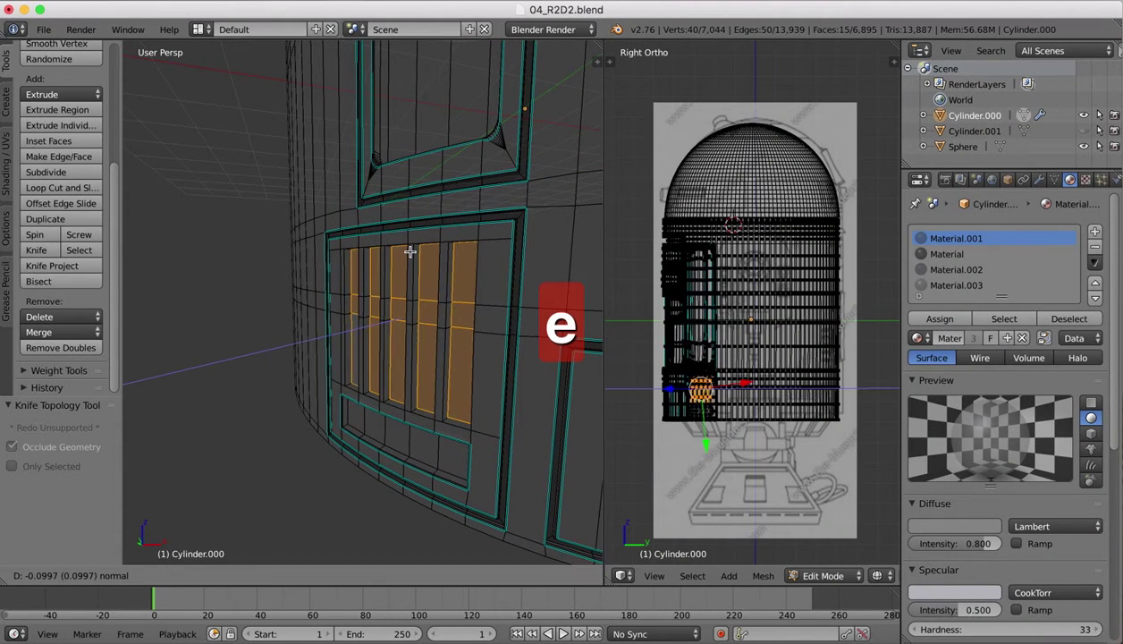
left_click(413, 249)
middle_click_drag(412, 250, 413, 249)
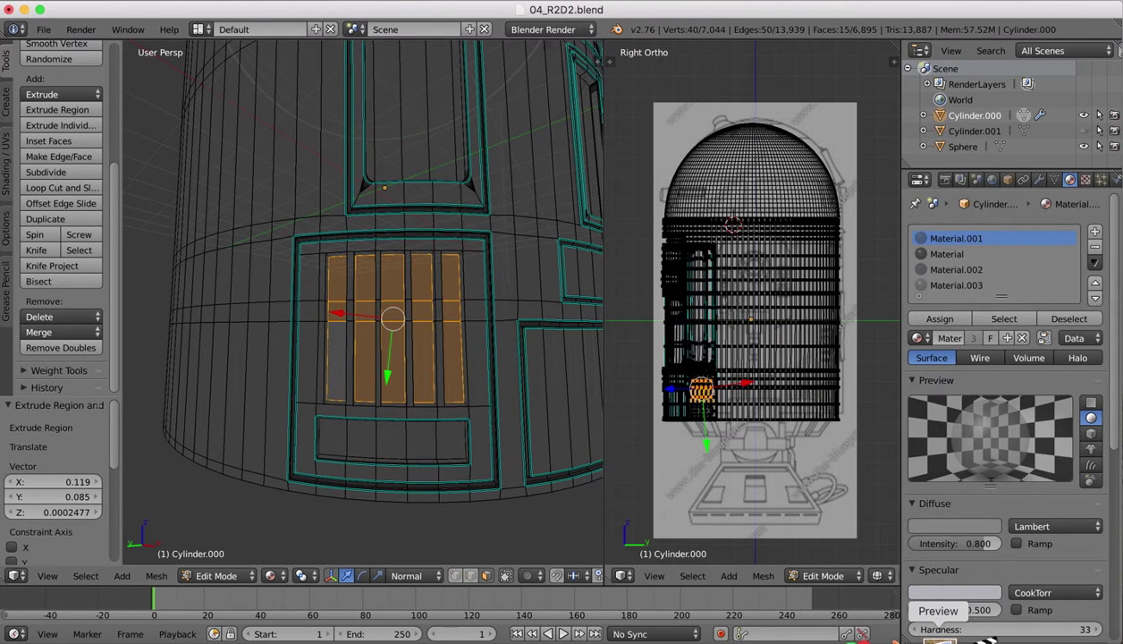
Check the vent colour in voice-activated-r2-d2-robot.jpg and assign Material.002 to the recessed slot faces.
left_click(927, 635)
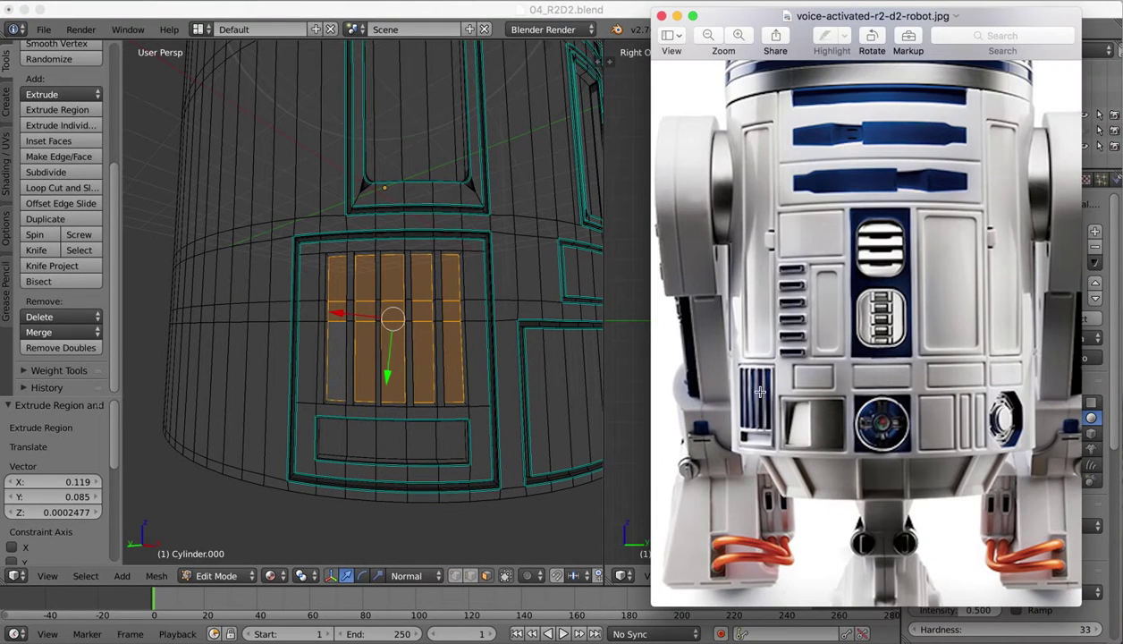
left_click(141, 142)
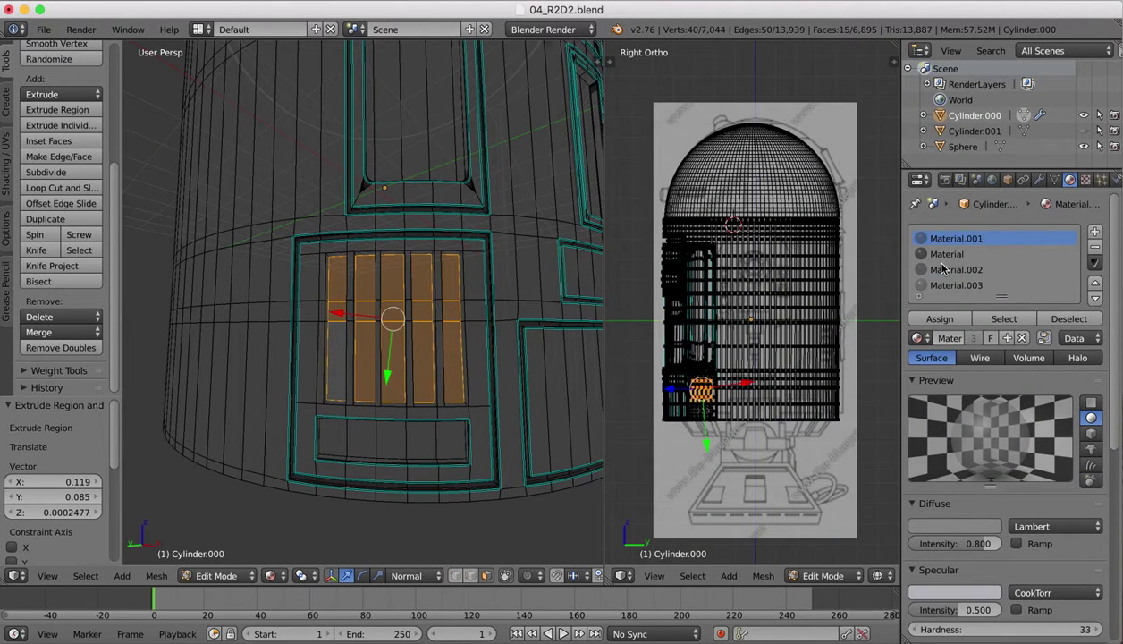
left_click(950, 269)
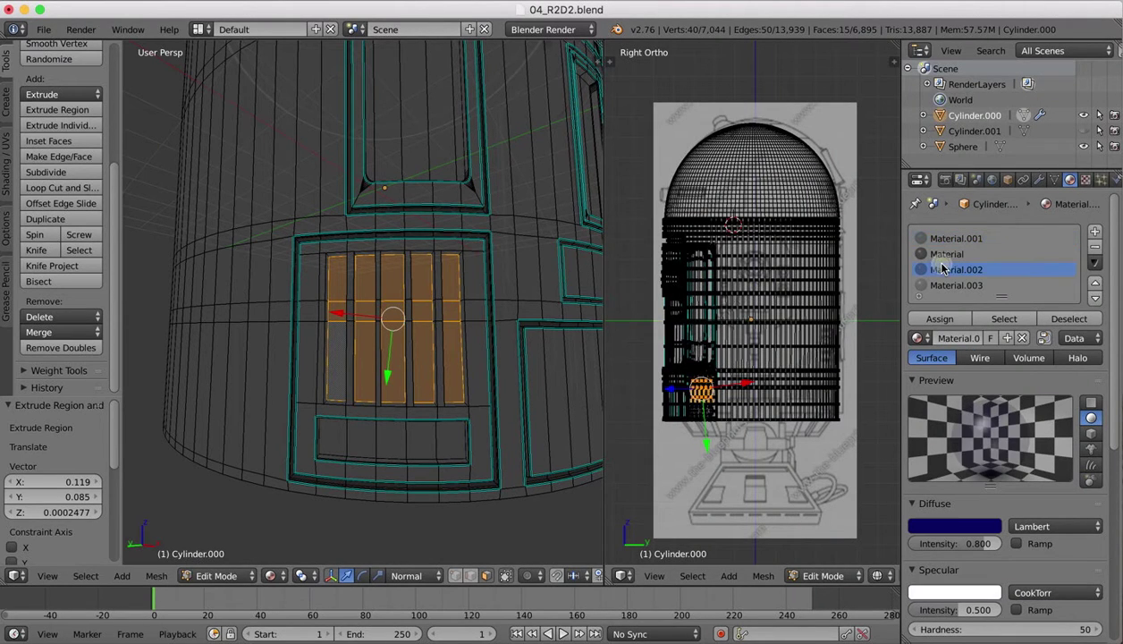
left_click(939, 320)
Select the inner side-wall face loops of all five recessed vent slots.
scroll(378, 289, "right", 4)
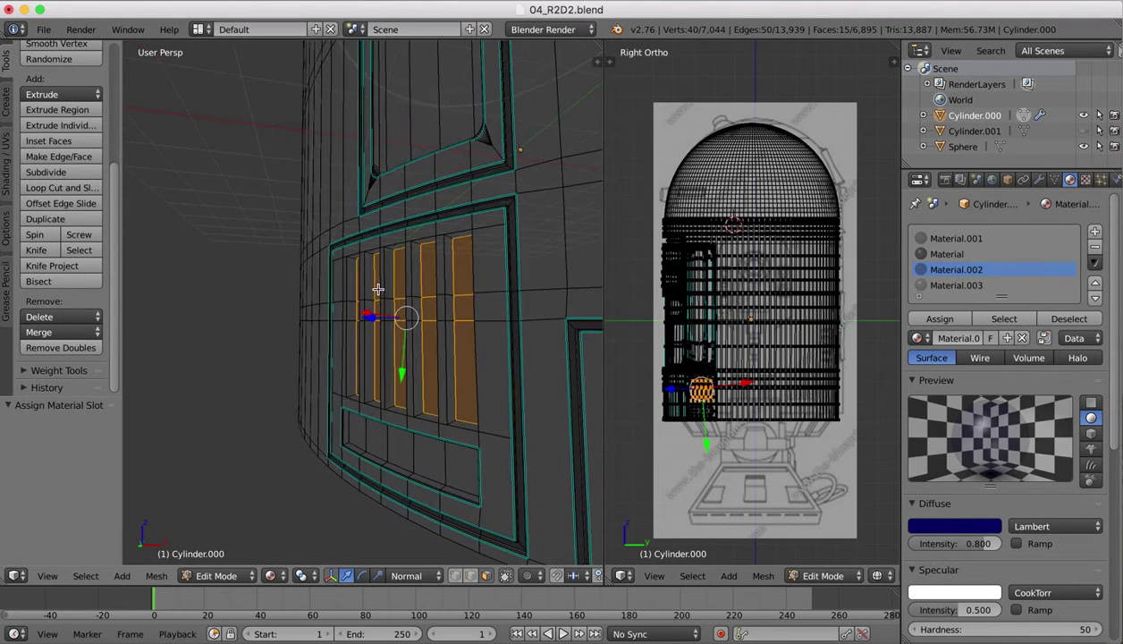
scroll(378, 289, "left", 3)
scroll(379, 289, "right", 2)
scroll(377, 289, "left", 5)
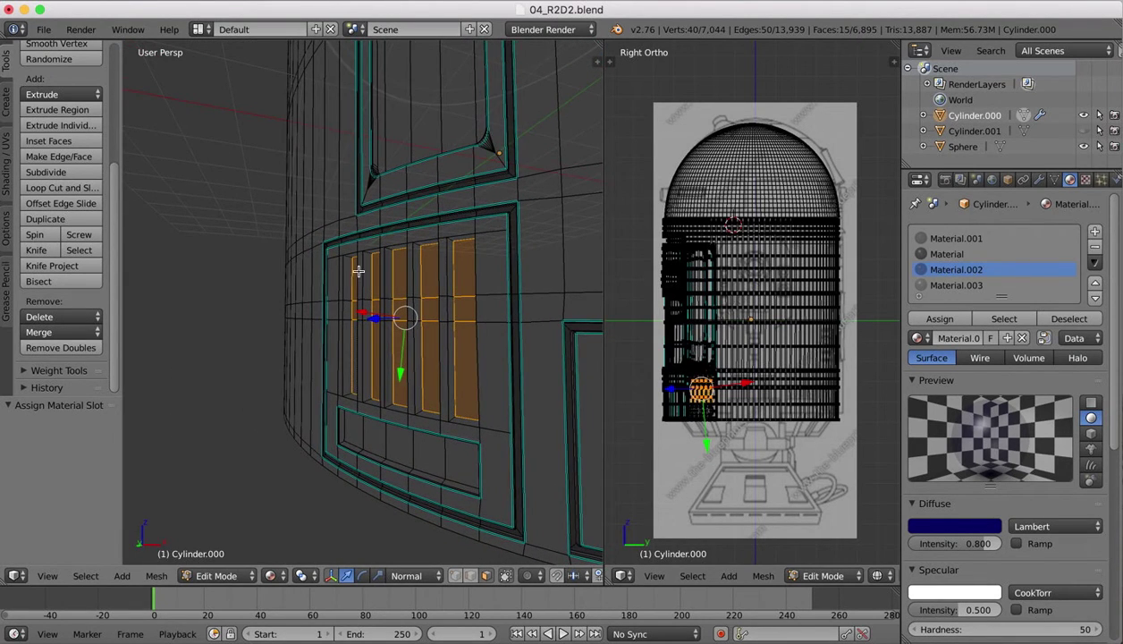
scroll(359, 260, "up", 3)
scroll(359, 255, "left", 3)
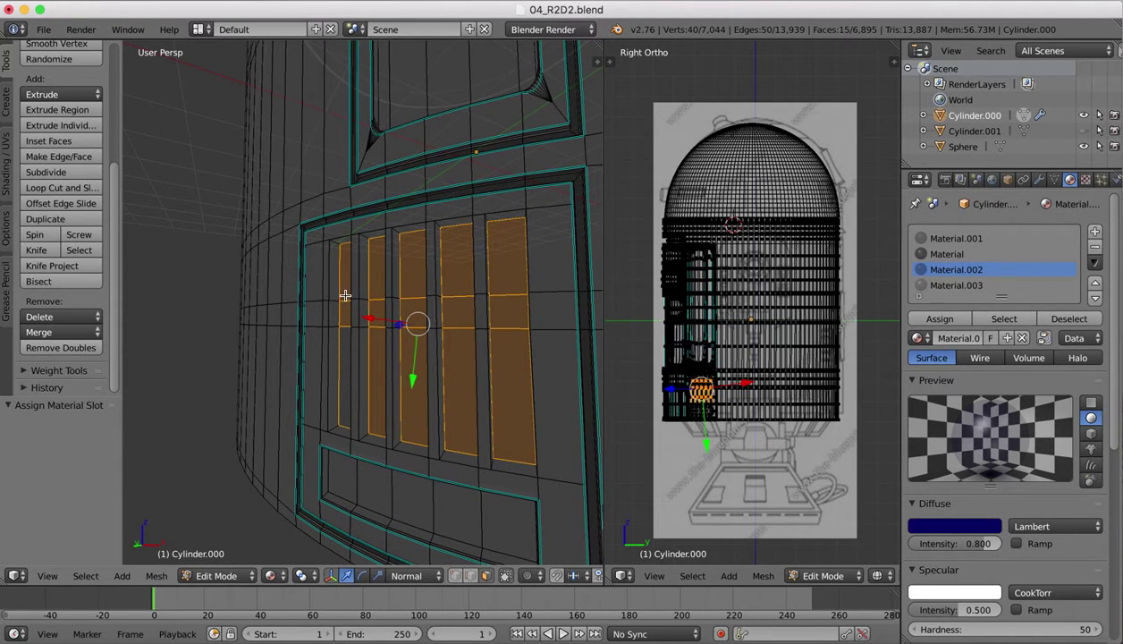
right_click(335, 288)
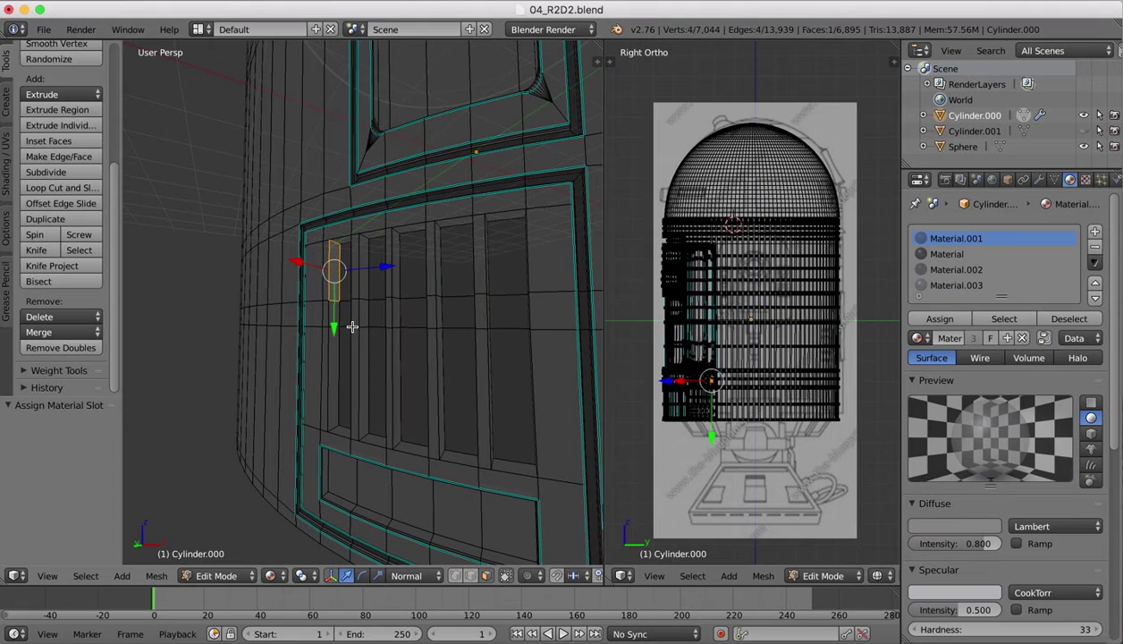
scroll(440, 308, "left", 5)
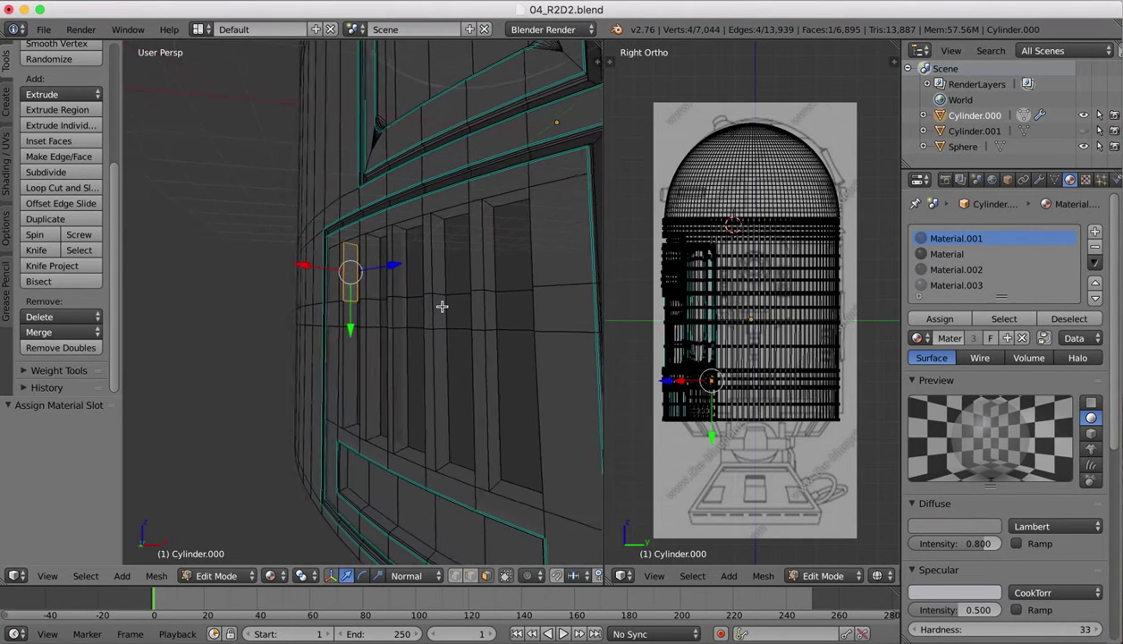
right_click(490, 271)
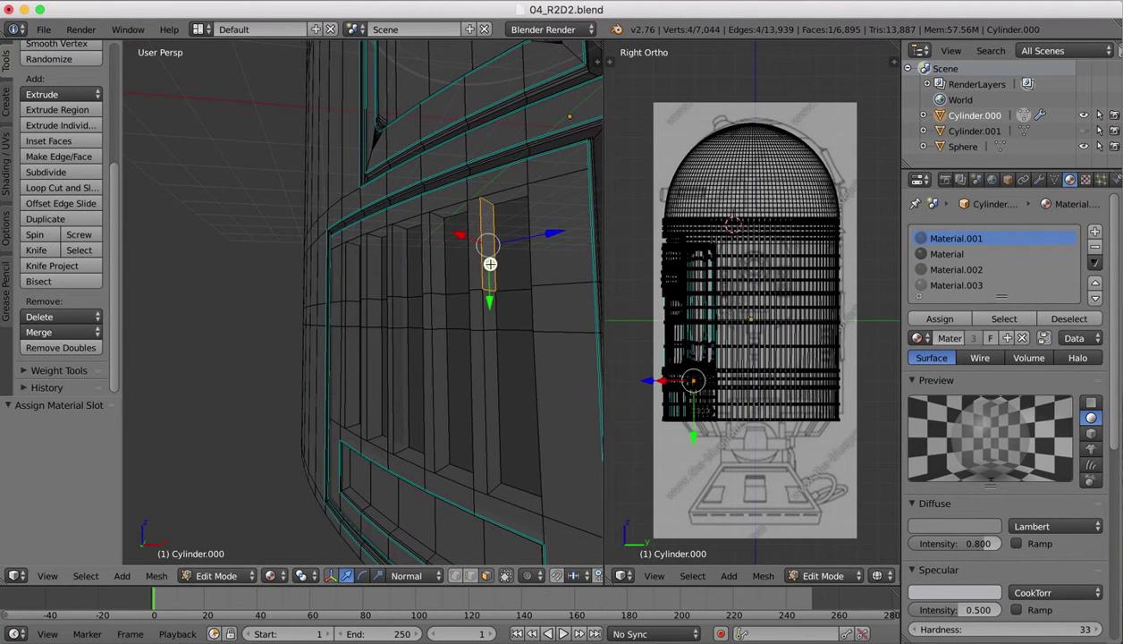
right_click(494, 330, "alt")
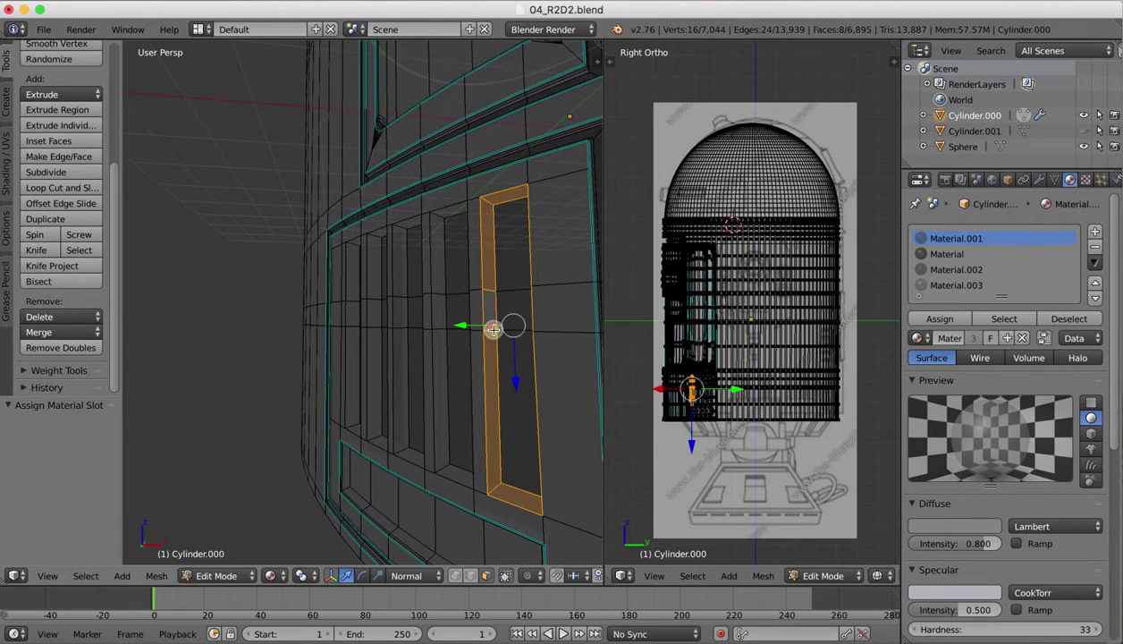
right_click(437, 293, "alt+shift")
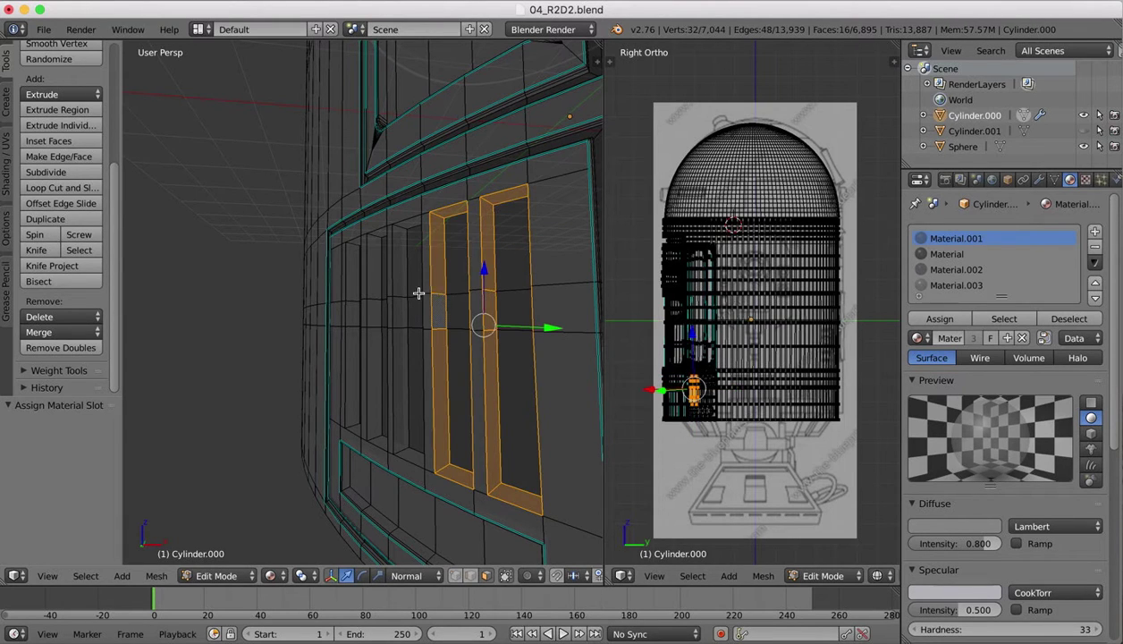
right_click(399, 296, "alt+shift")
right_click(371, 296, "alt+shift")
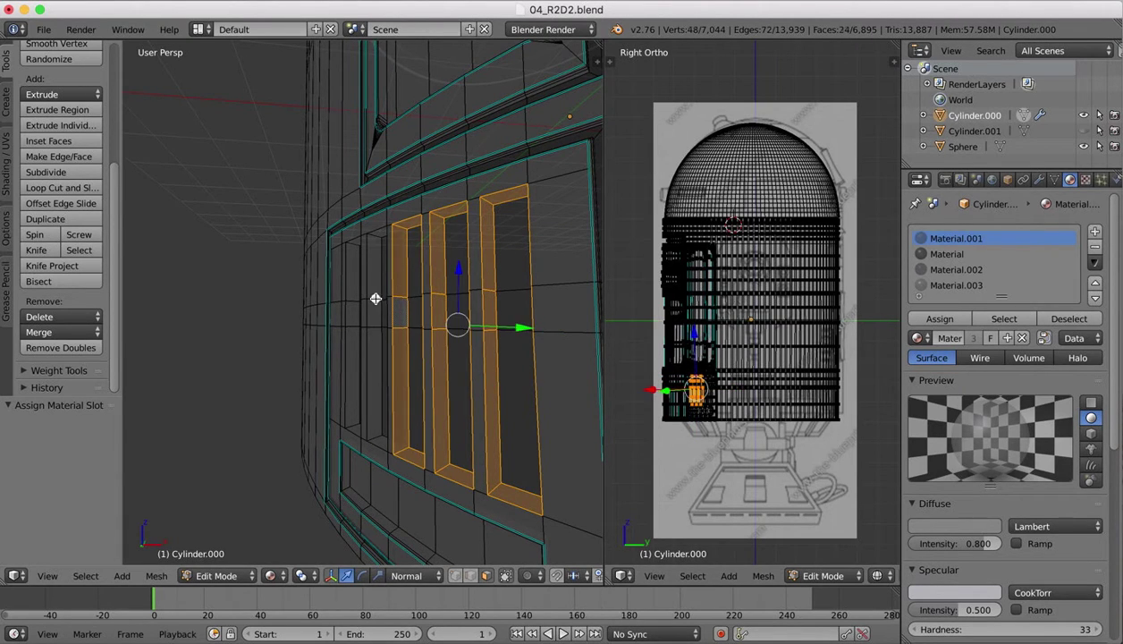
right_click(352, 303, "alt+shift")
scroll(353, 303, "left", 5)
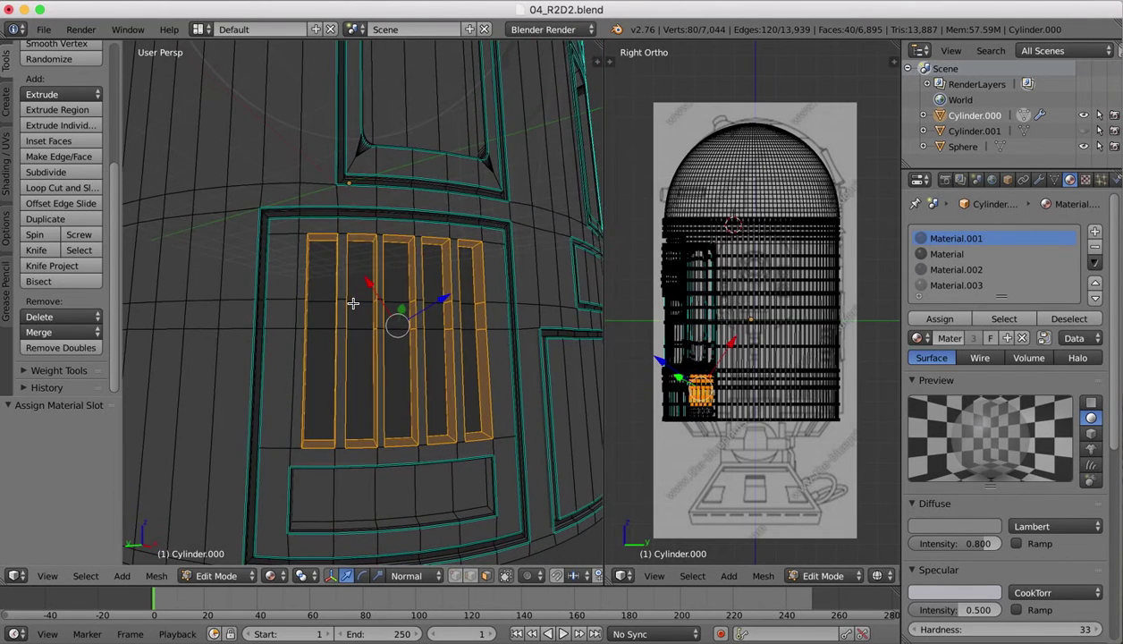
Assign Material.002 to the selected slot side walls and check the vents in voice-activated-r2-d2-robot.jpg.
left_click(921, 269)
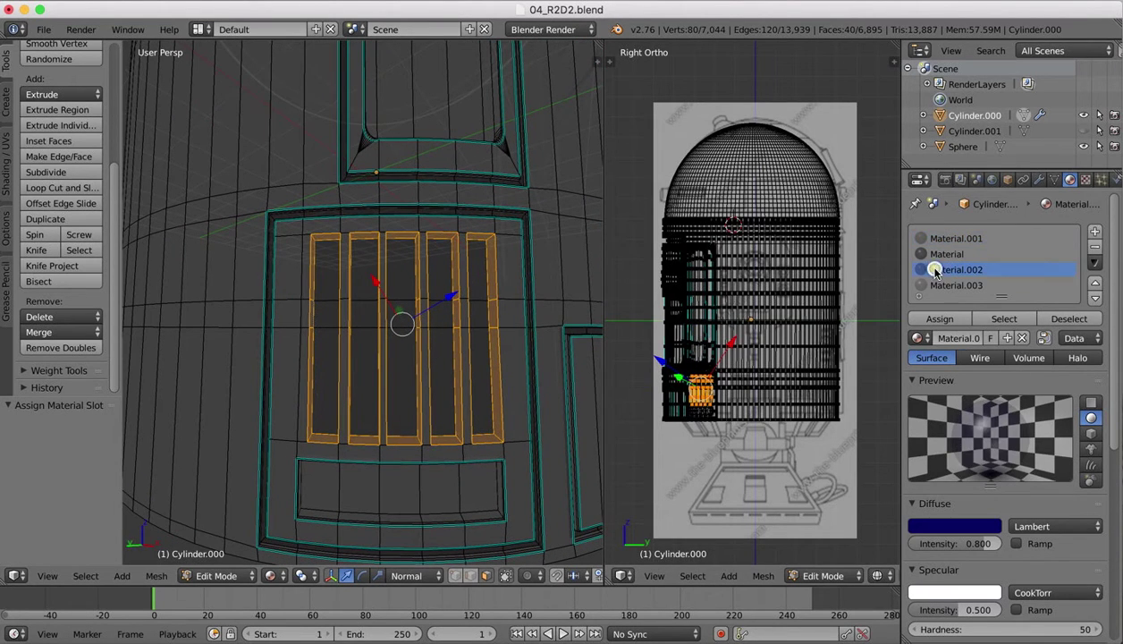
left_click(952, 322)
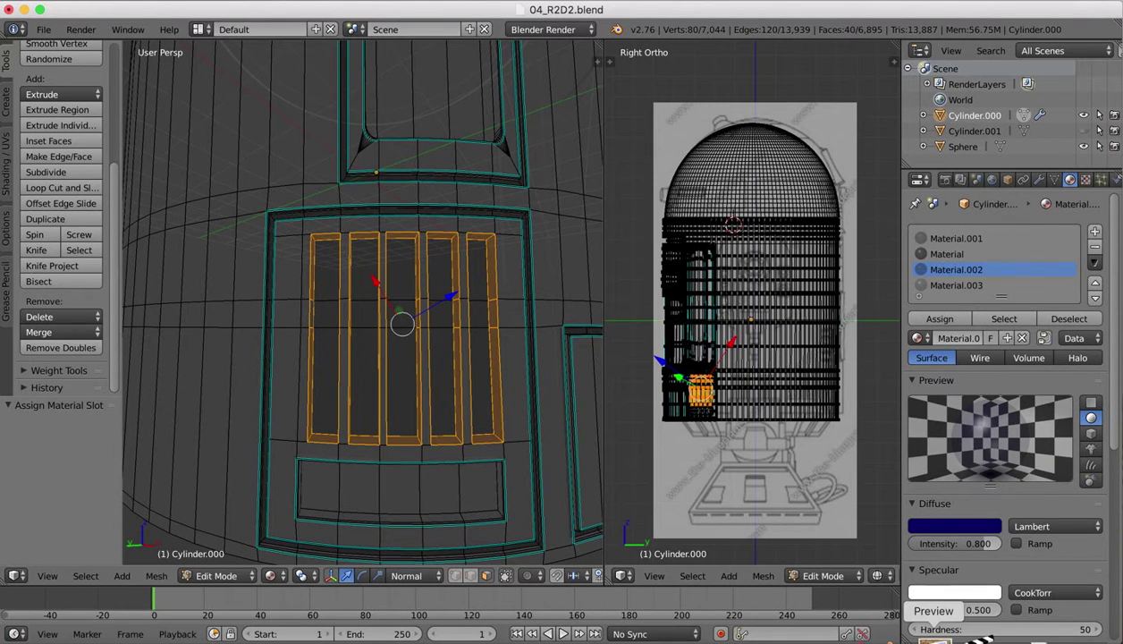
left_click(937, 637)
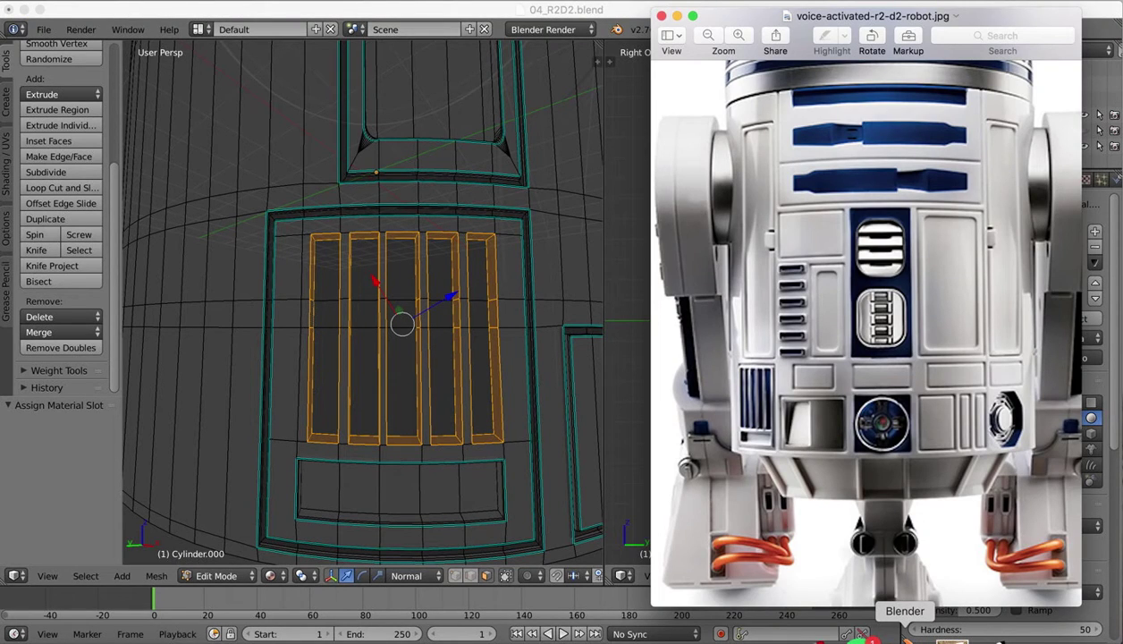
left_click(907, 638)
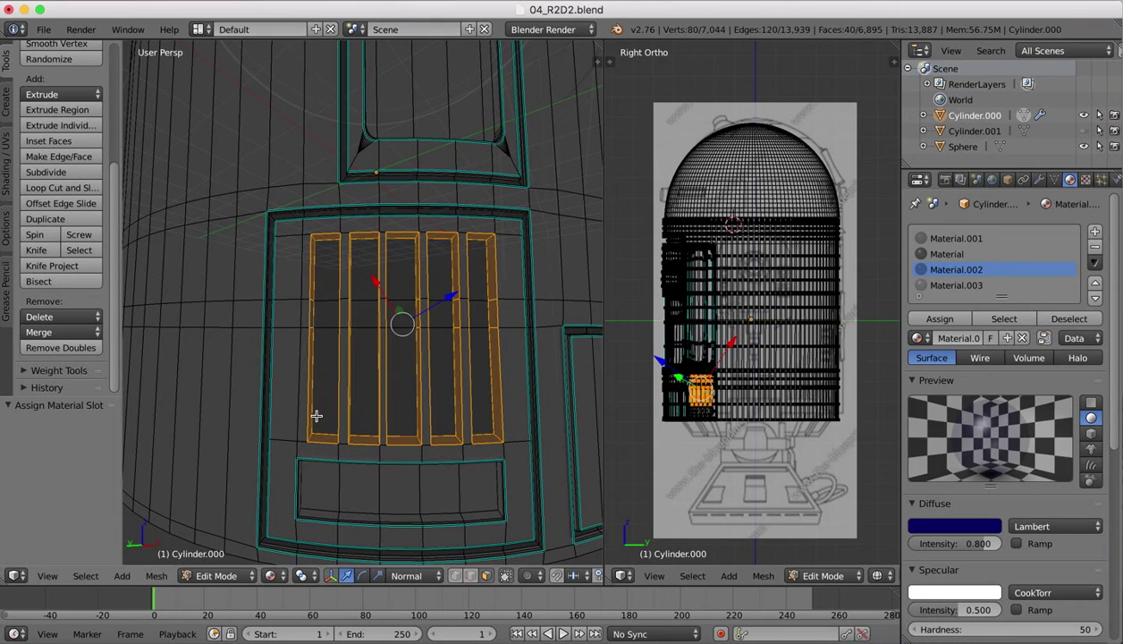
Switch the body cylinder to Object Mode and display the viewport with solid shading.
left_click(217, 575)
left_click(215, 555)
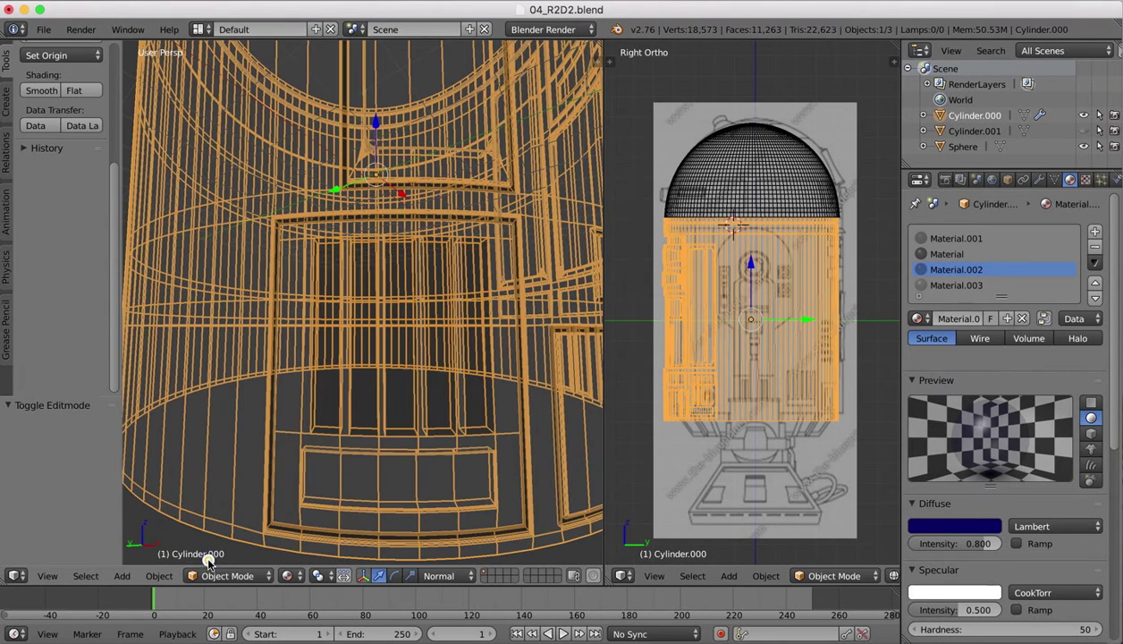
left_click(288, 575)
left_click(304, 523)
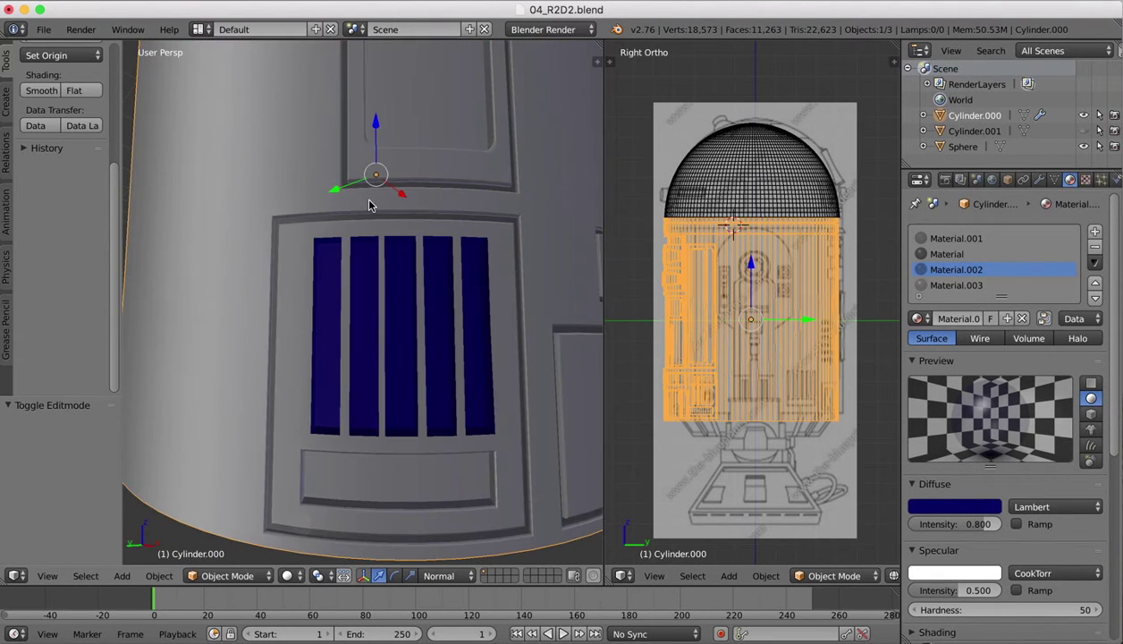
Examine the vent slots and their colouring on the body from several angles and distances.
scroll(369, 201, "down", 3)
scroll(369, 201, "right", 5)
scroll(369, 202, "up", 2)
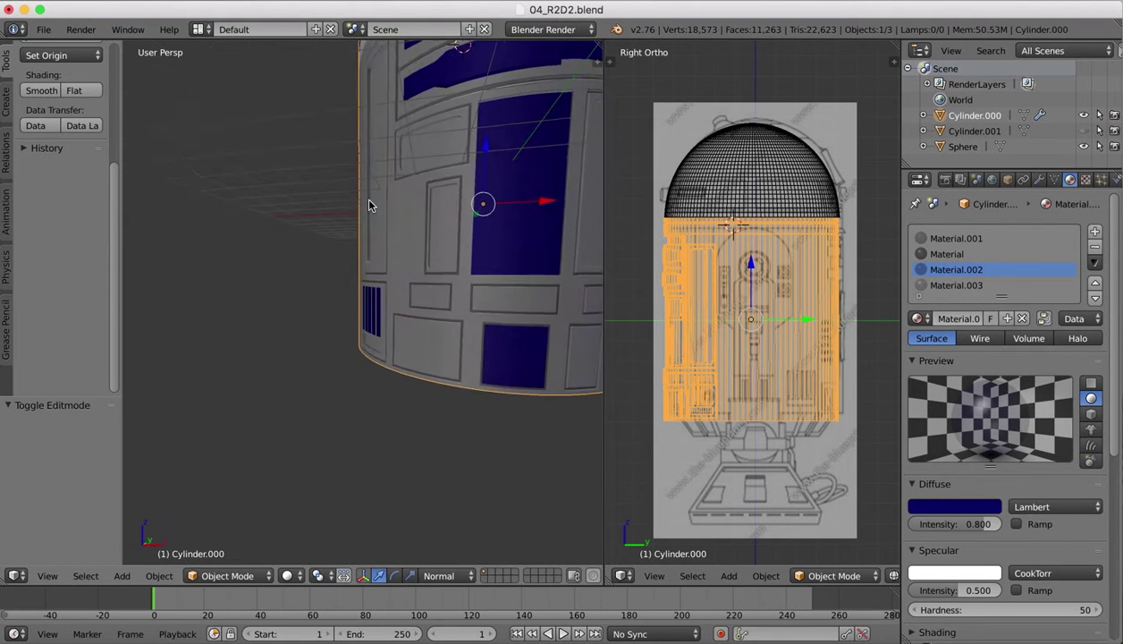
scroll(369, 205, "right", 3)
scroll(369, 205, "left", 8)
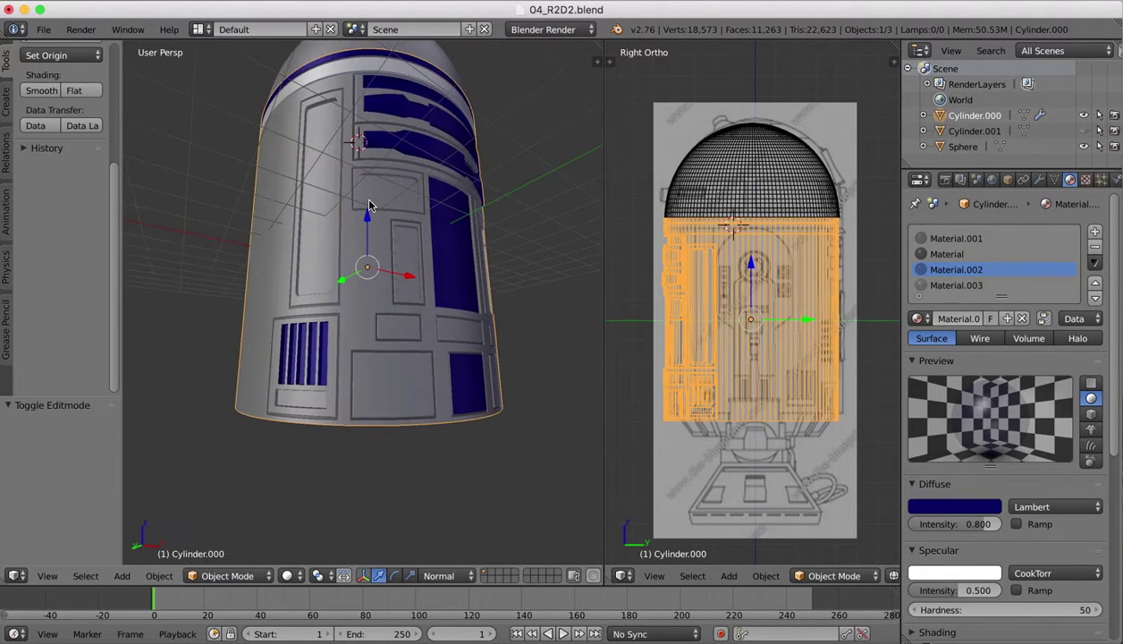
scroll(369, 201, "right", 5)
scroll(369, 200, "left", 3)
scroll(370, 201, "down", 2)
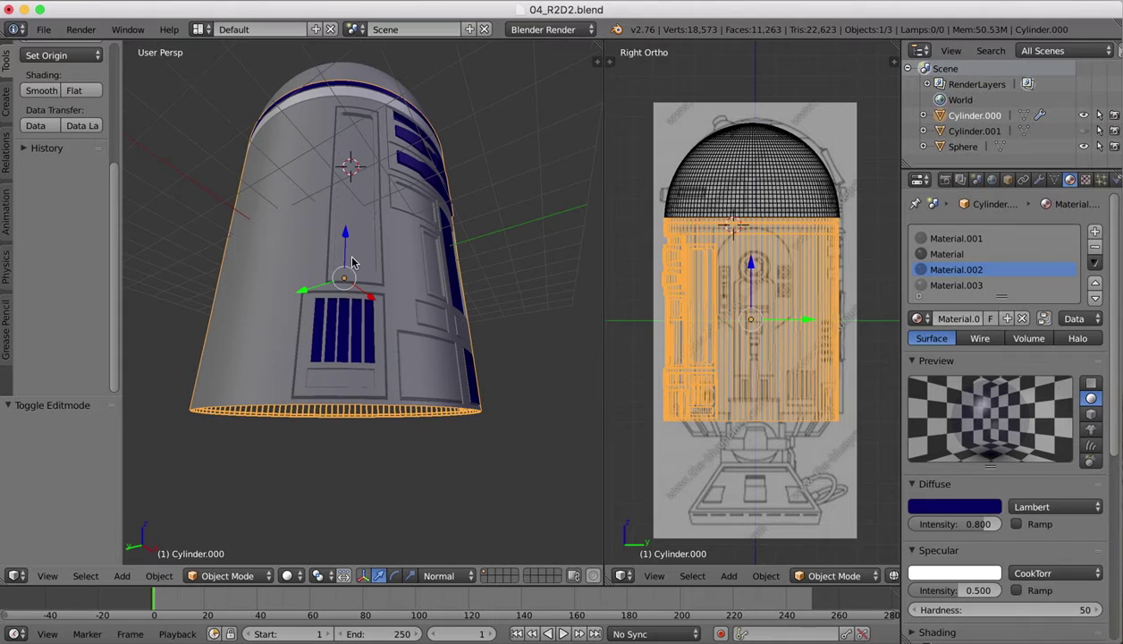
scroll(315, 364, "up", 5)
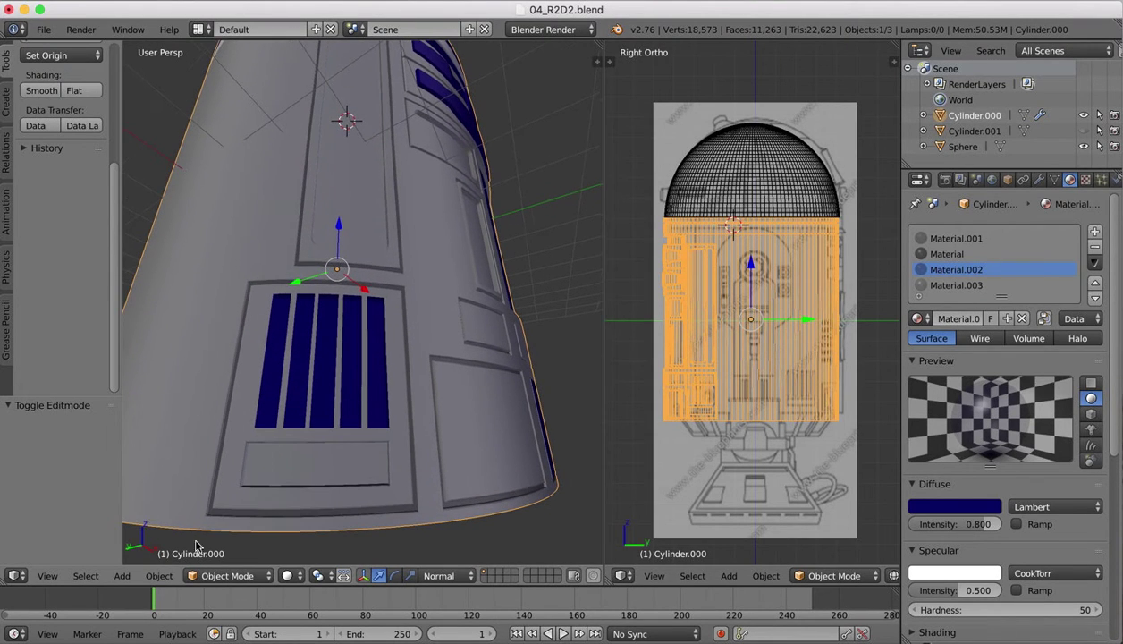
Return the body cylinder to Edit Mode and switch to edge selection.
left_click(231, 575)
left_click(226, 540)
scroll(316, 345, "right", 4)
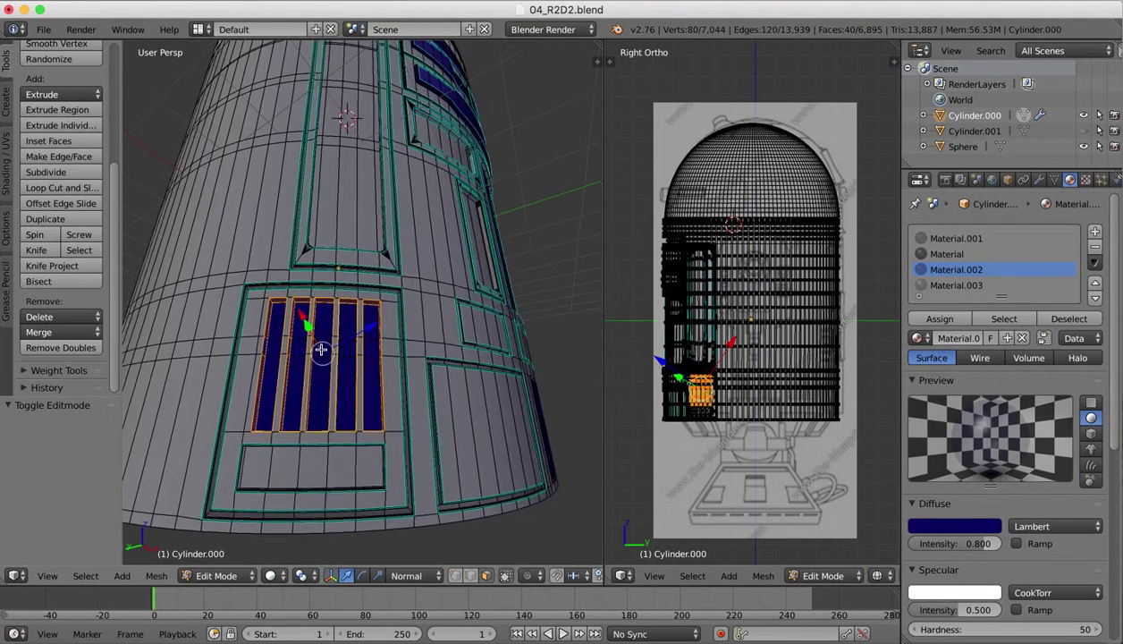
left_click(471, 575)
scroll(299, 381, "left", 5)
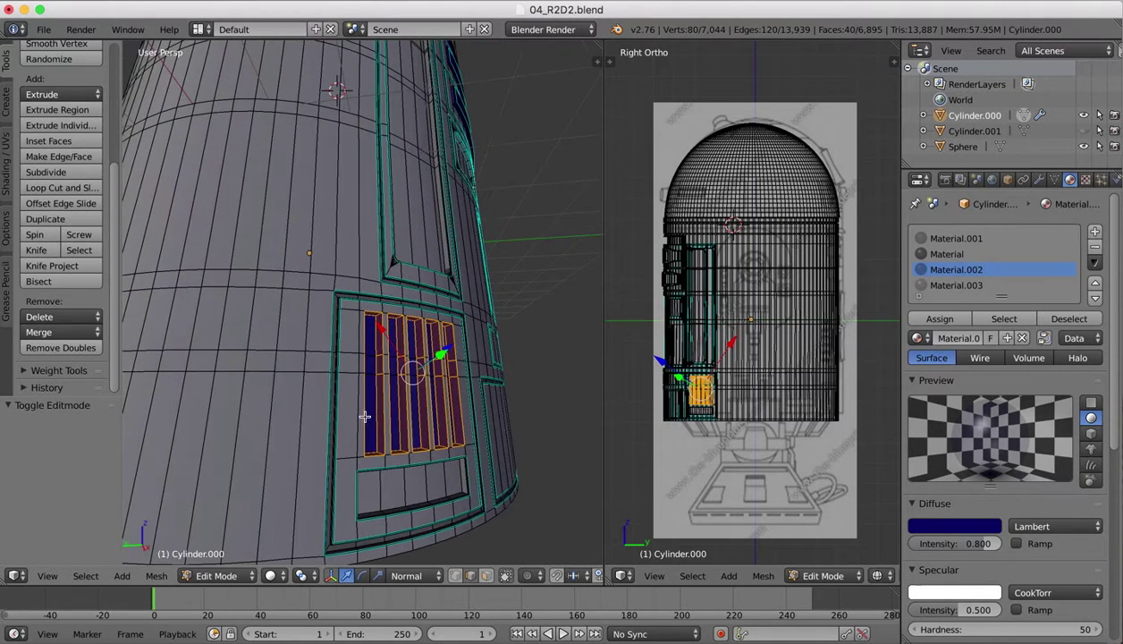
Select the front rim edges along the left, upper and lower sides of the leftmost vent slot.
right_click(365, 416)
scroll(409, 414, "up", 5)
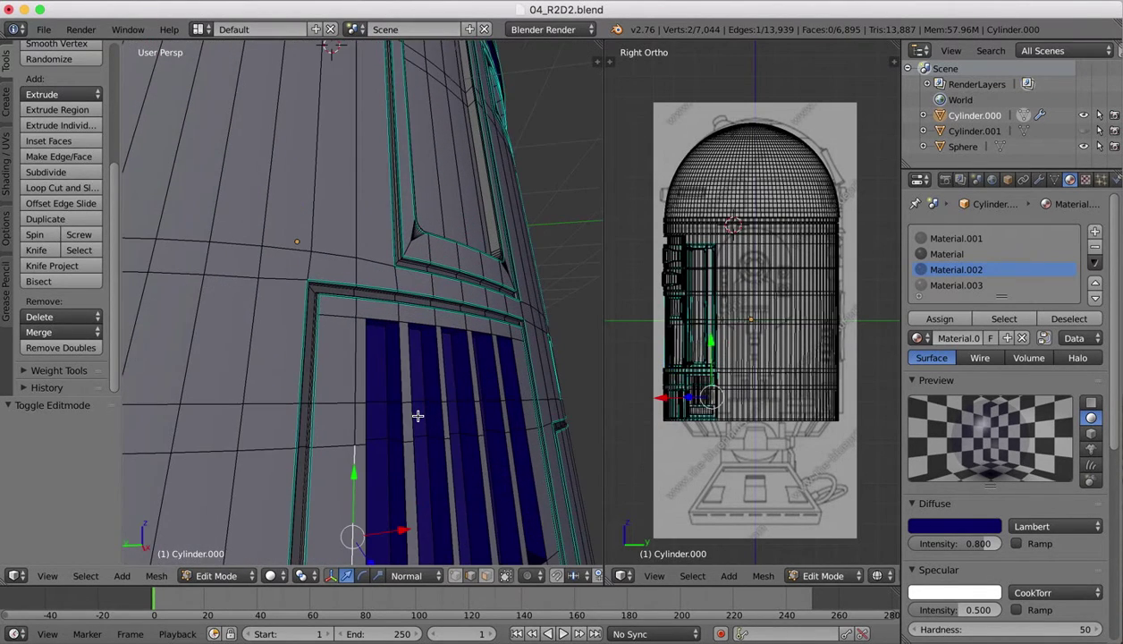
scroll(417, 416, "right", 5)
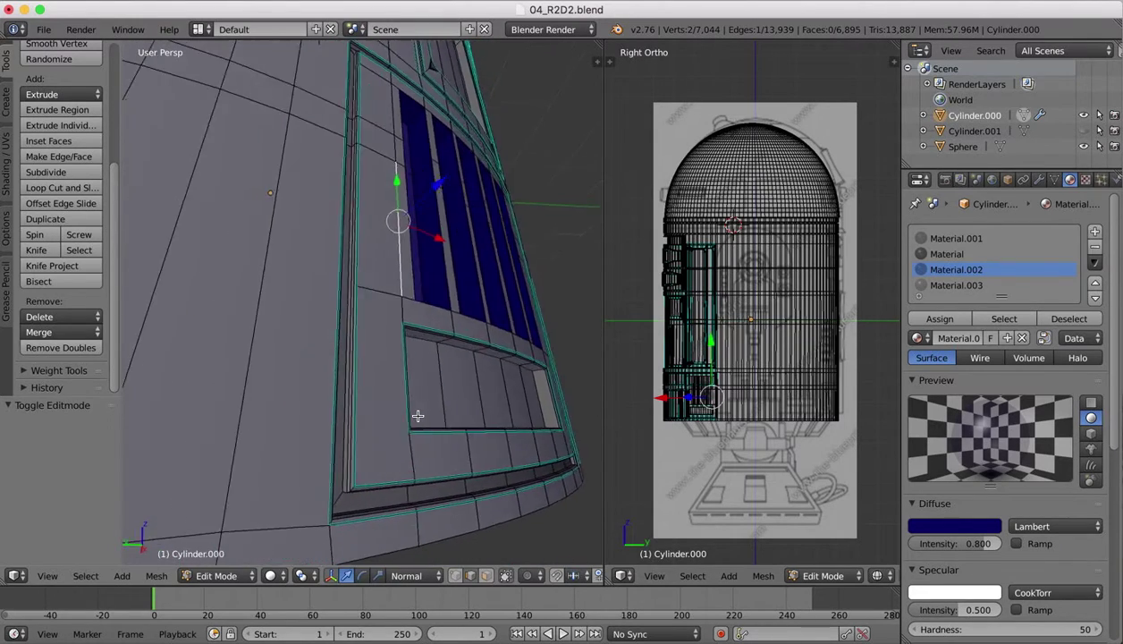
scroll(418, 416, "right", 2)
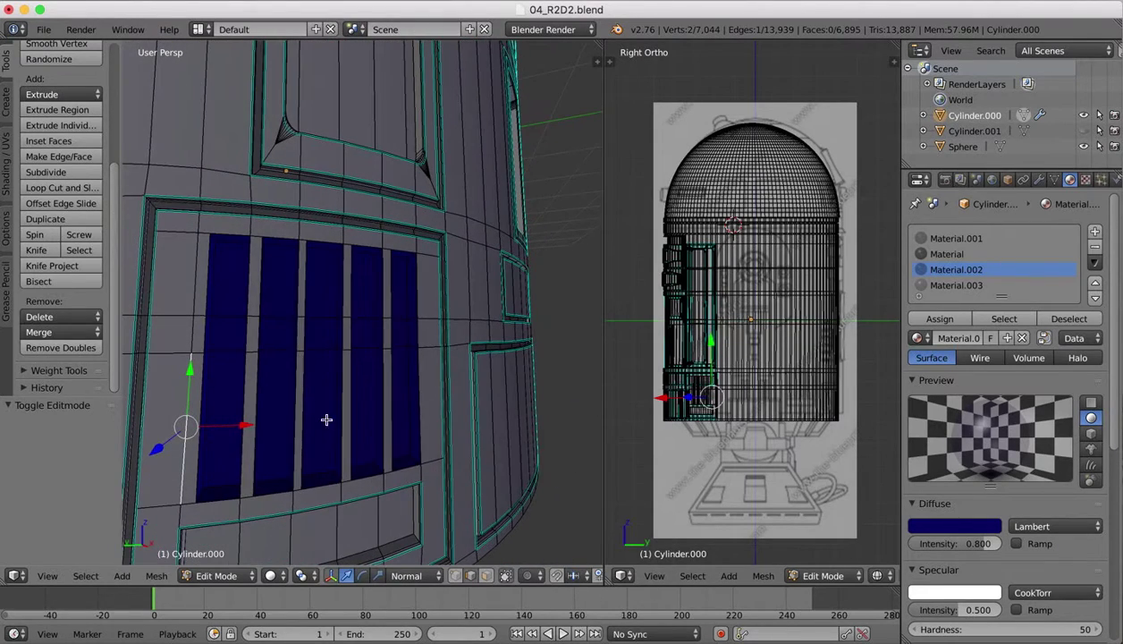
right_click(257, 386, "alt+shift")
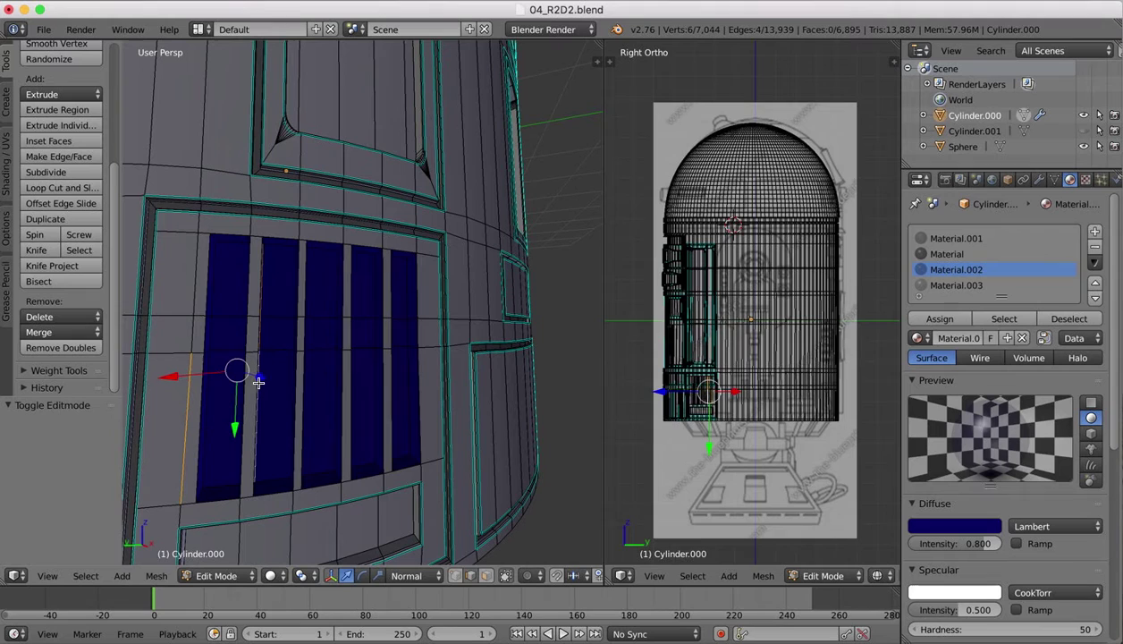
right_click(207, 284)
right_click(200, 391, "alt")
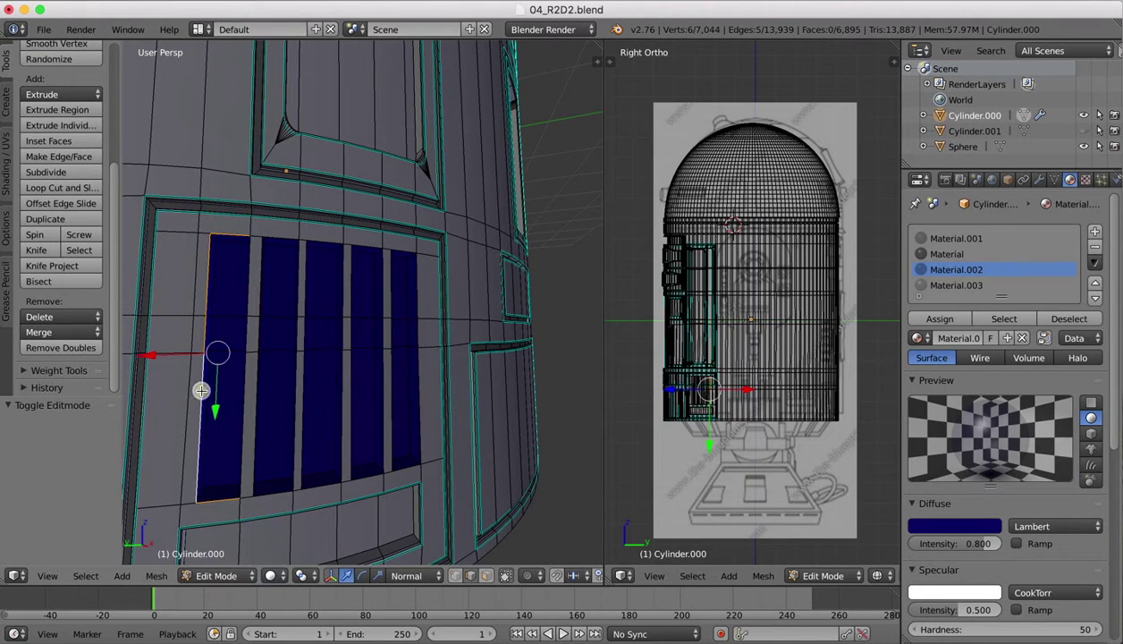
right_click(258, 294, "alt+shift")
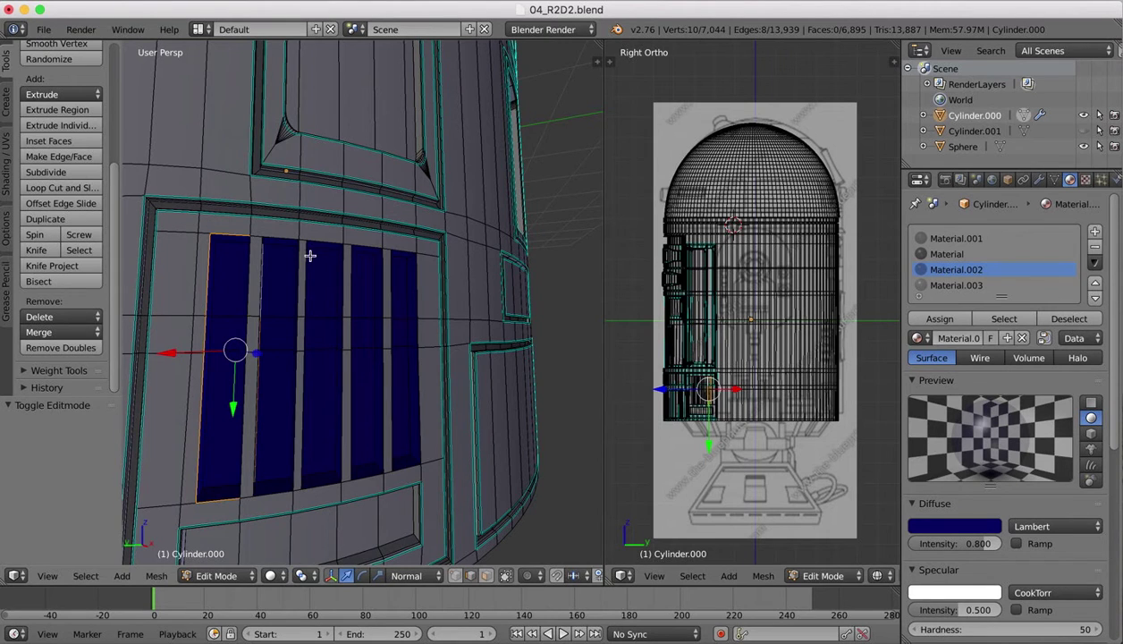
right_click(304, 264, "alt+shift")
right_click(352, 273, "alt+shift")
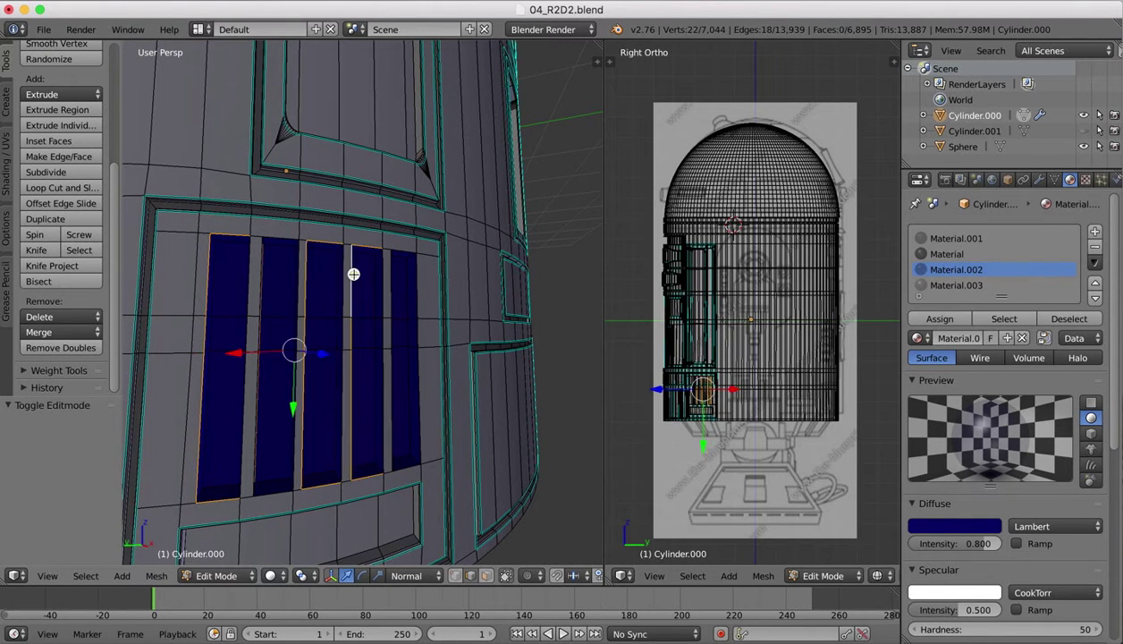
right_click(392, 282, "alt+shift")
scroll(250, 301, "right", 4)
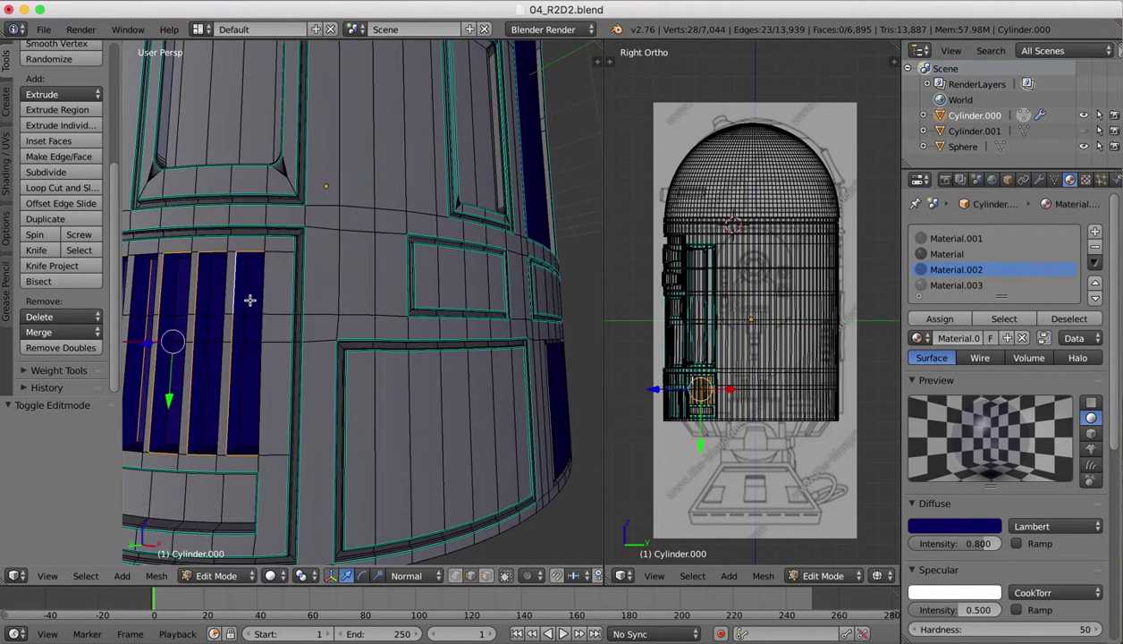
scroll(251, 301, "left", 1)
scroll(250, 301, "right", 3)
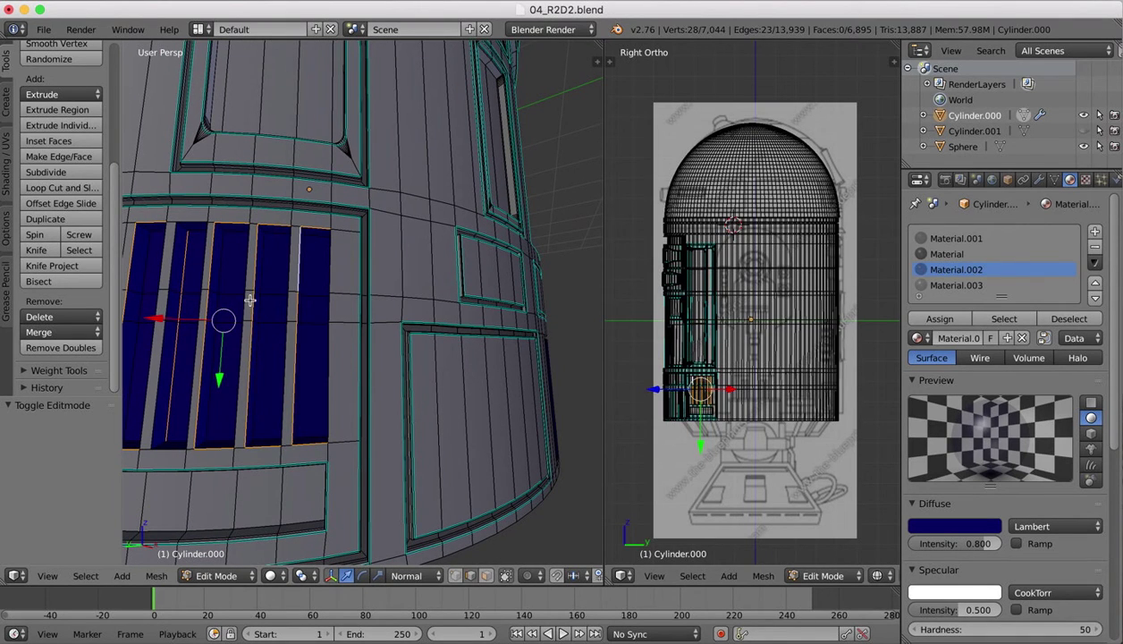
key("super+z")
key("super+z")
key("super+z")
key("super+z")
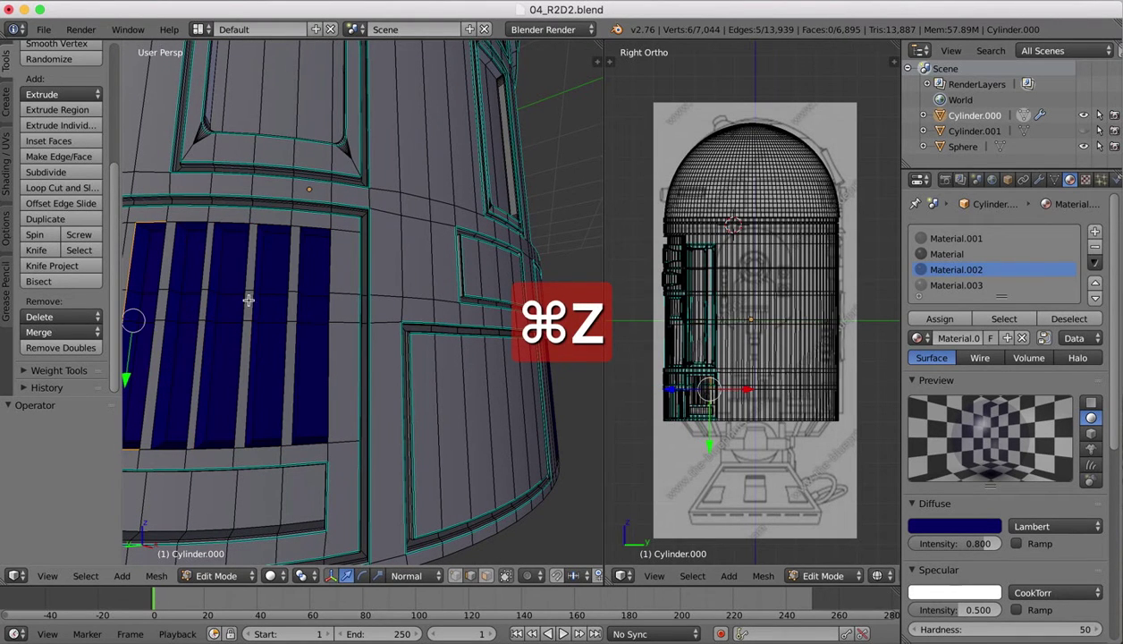
Add the left, upper and lower front rim edges of the other four vent slots to the selection.
right_click(171, 259, "shift")
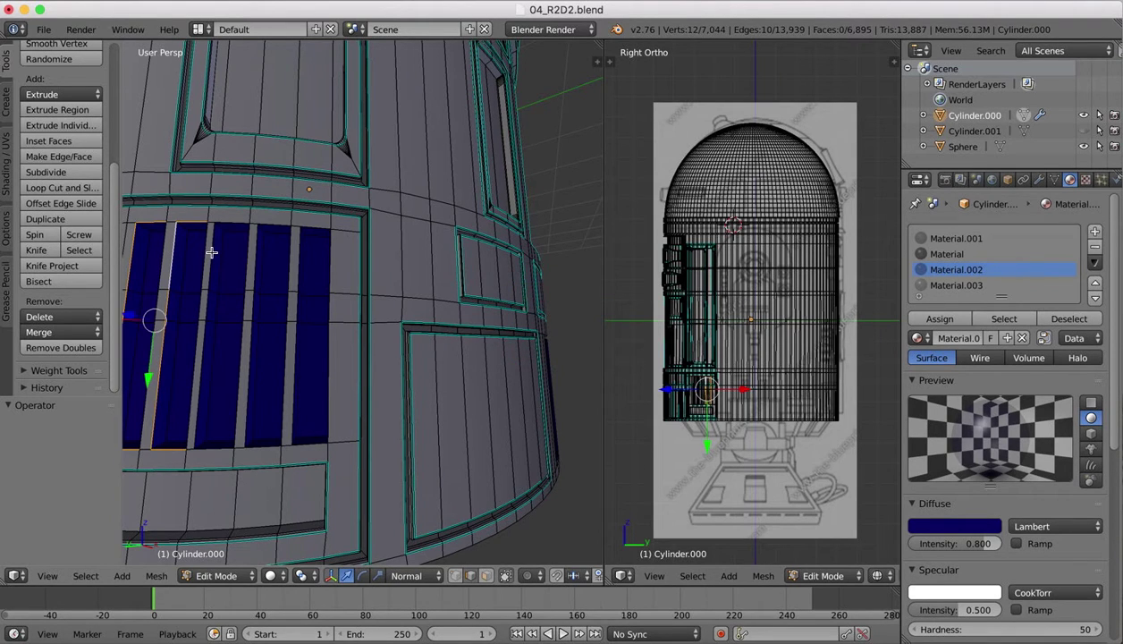
right_click(211, 252, "shift")
right_click(256, 248, "shift")
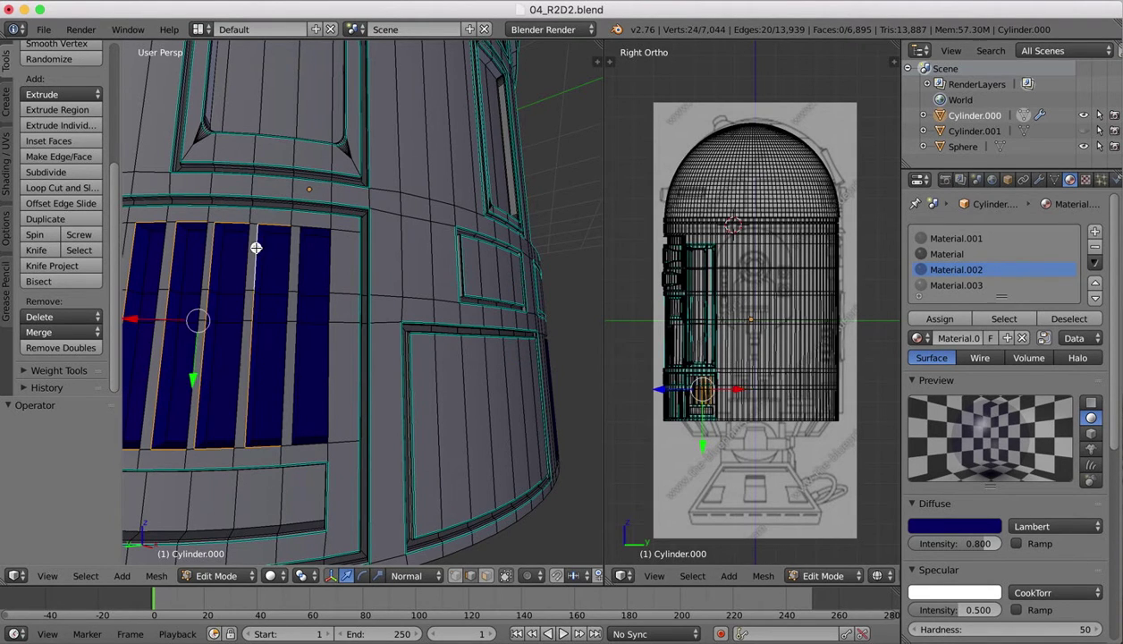
right_click(299, 243, "shift")
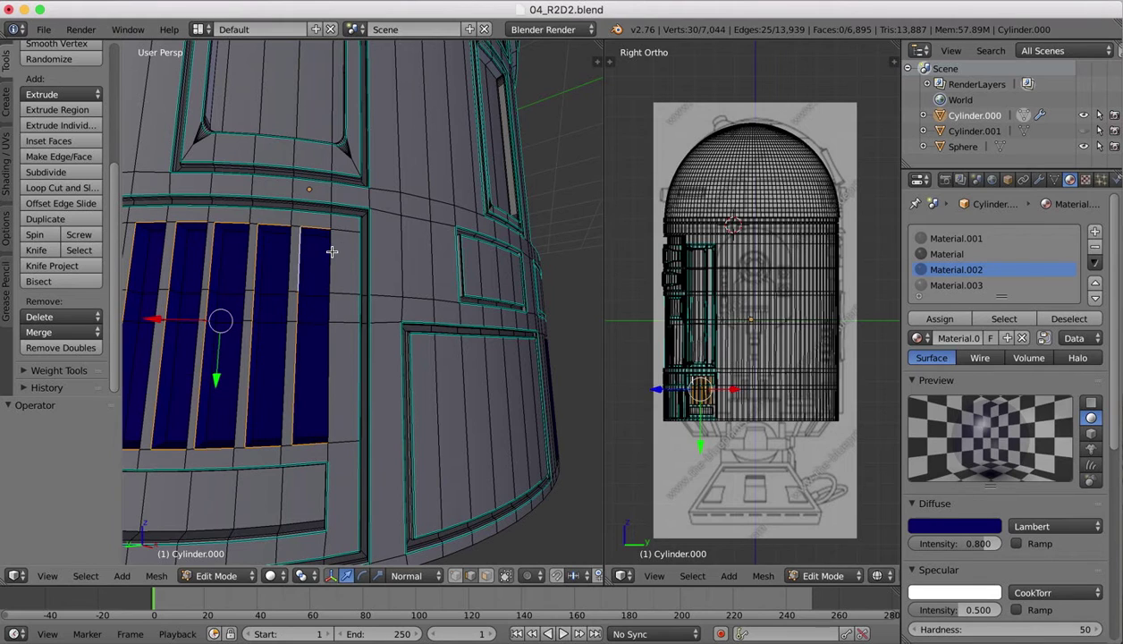
Add the front rim edges along the right side of all five vent slots to the edge selection.
right_click(330, 250, "shift")
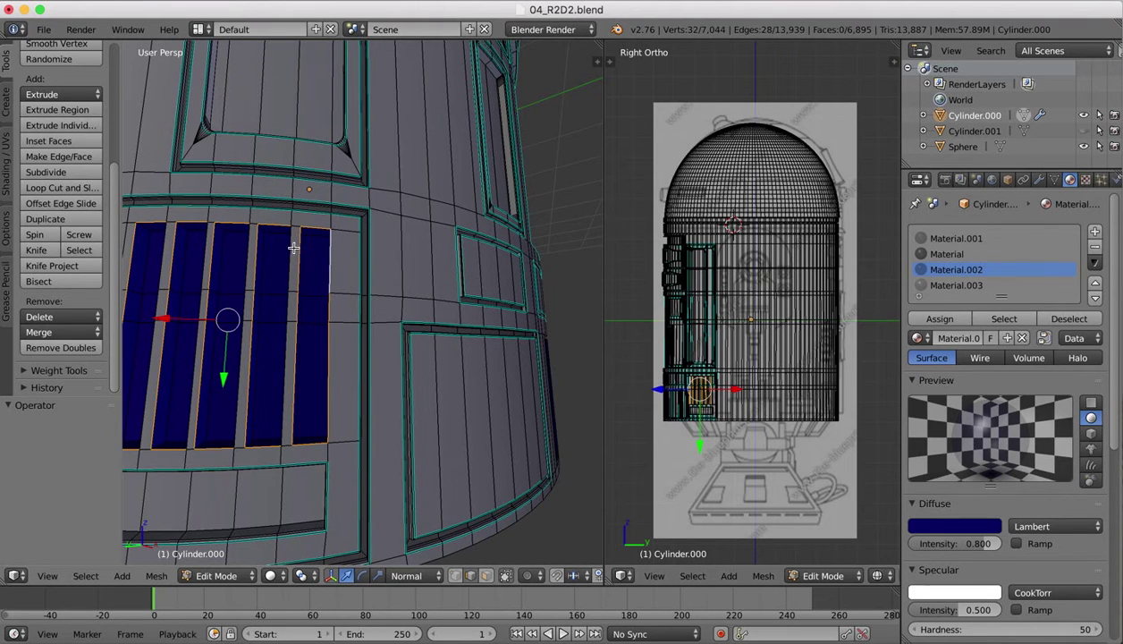
right_click(294, 248, "shift")
right_click(248, 248, "shift")
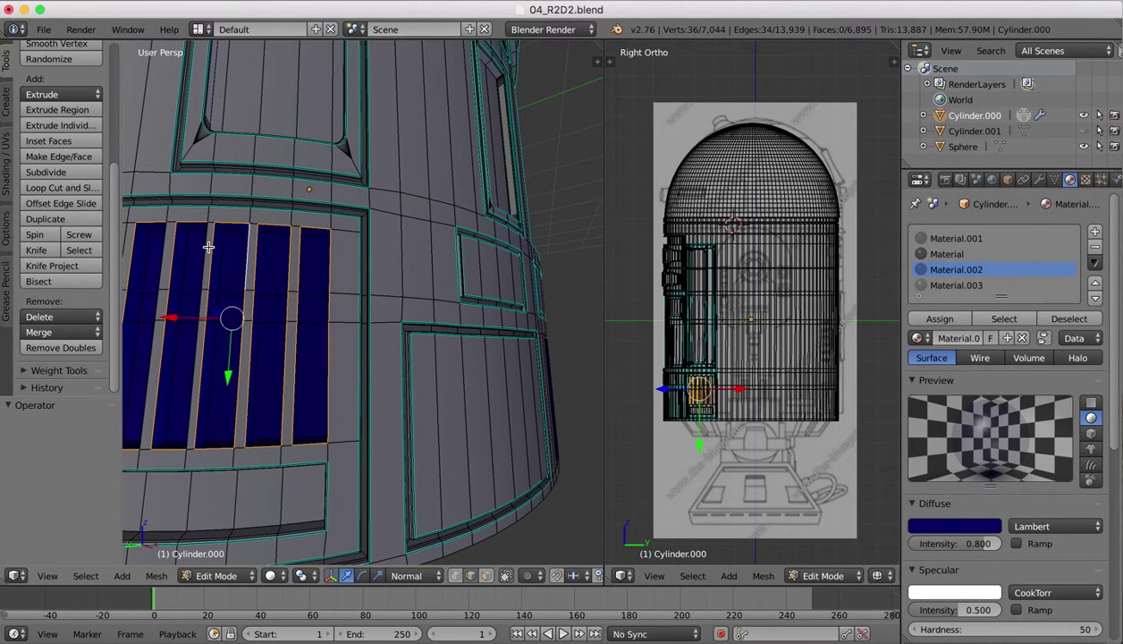
right_click(209, 247, "shift")
right_click(162, 250, "shift")
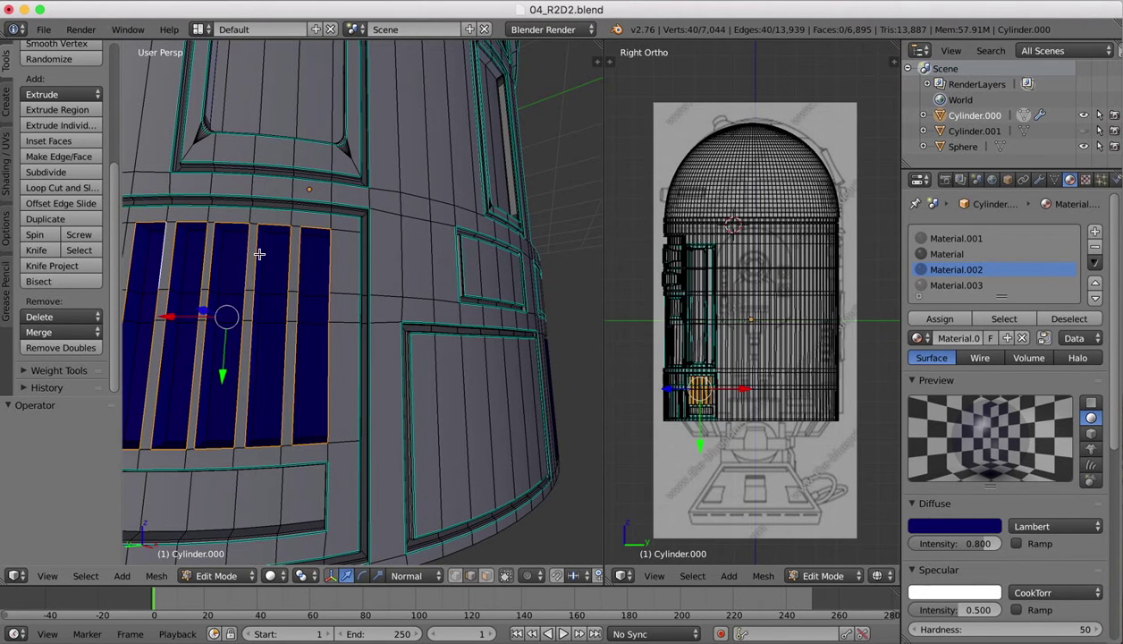
Bevel the selected rim edges of the five vent slots with an offset of 0.003 and 2 segments.
scroll(260, 254, "left", 5)
scroll(259, 254, "up", 3)
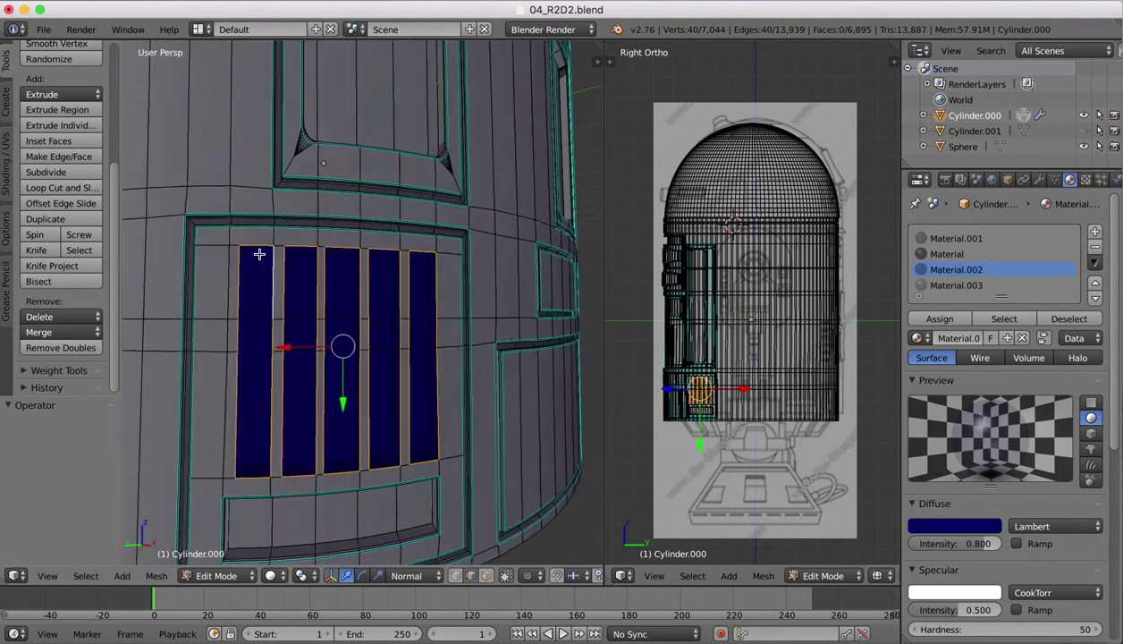
scroll(259, 254, "left", 2)
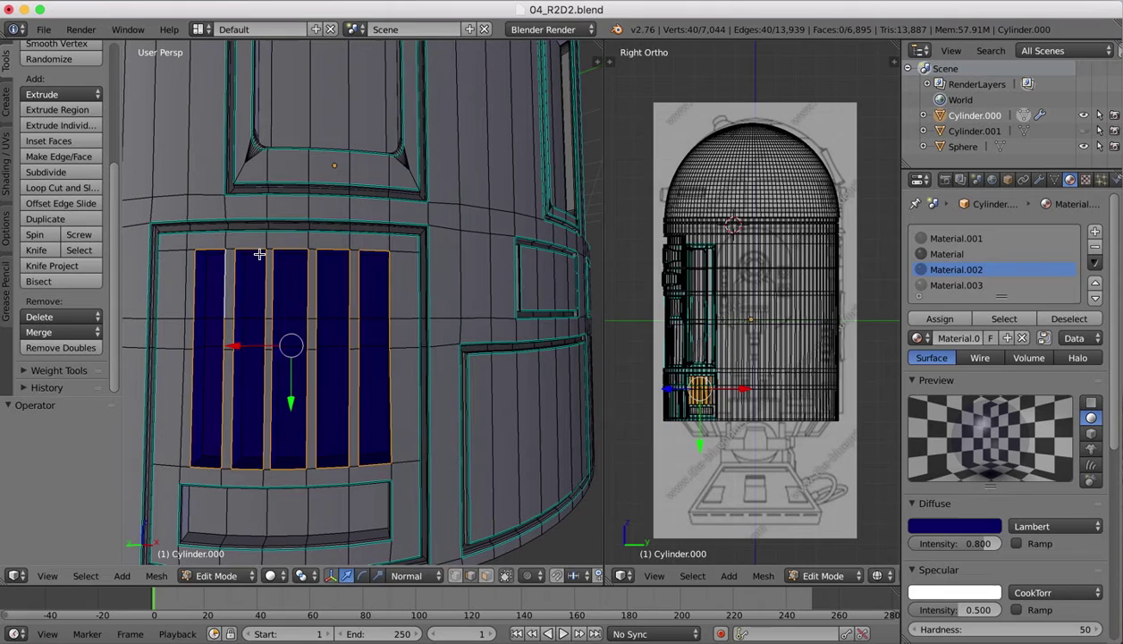
key("ctrl+b")
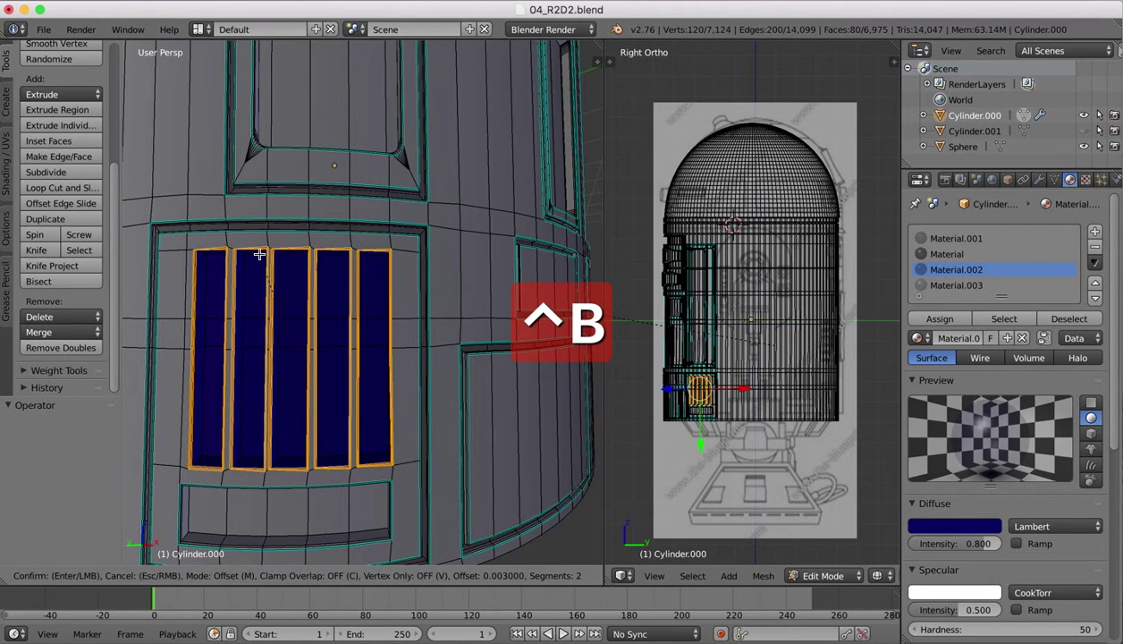
type("0.003")
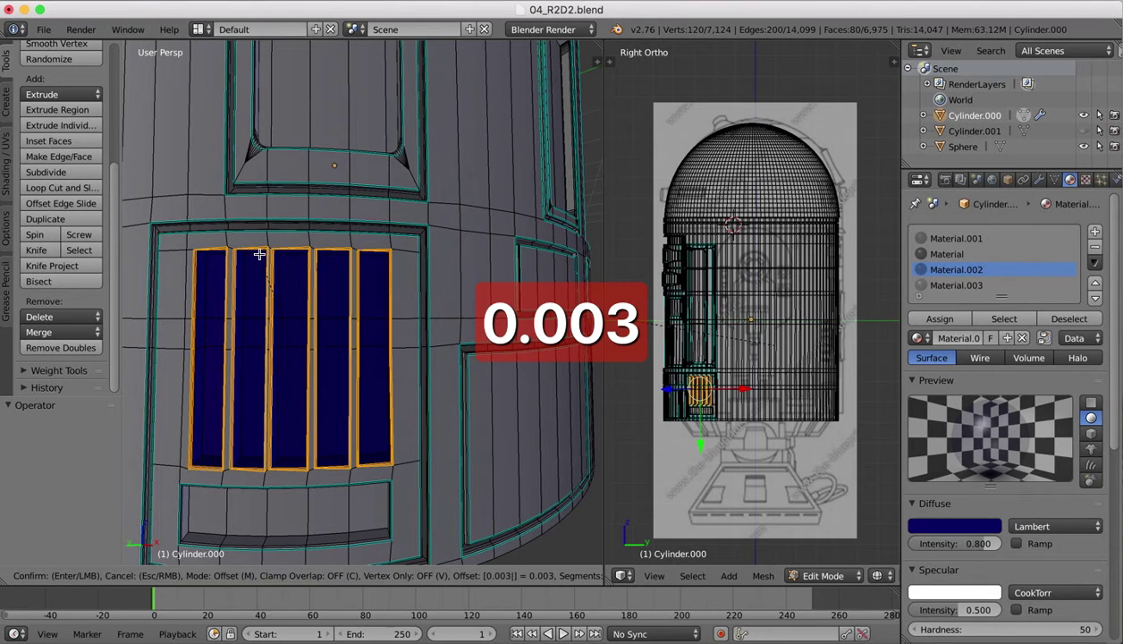
key("Return")
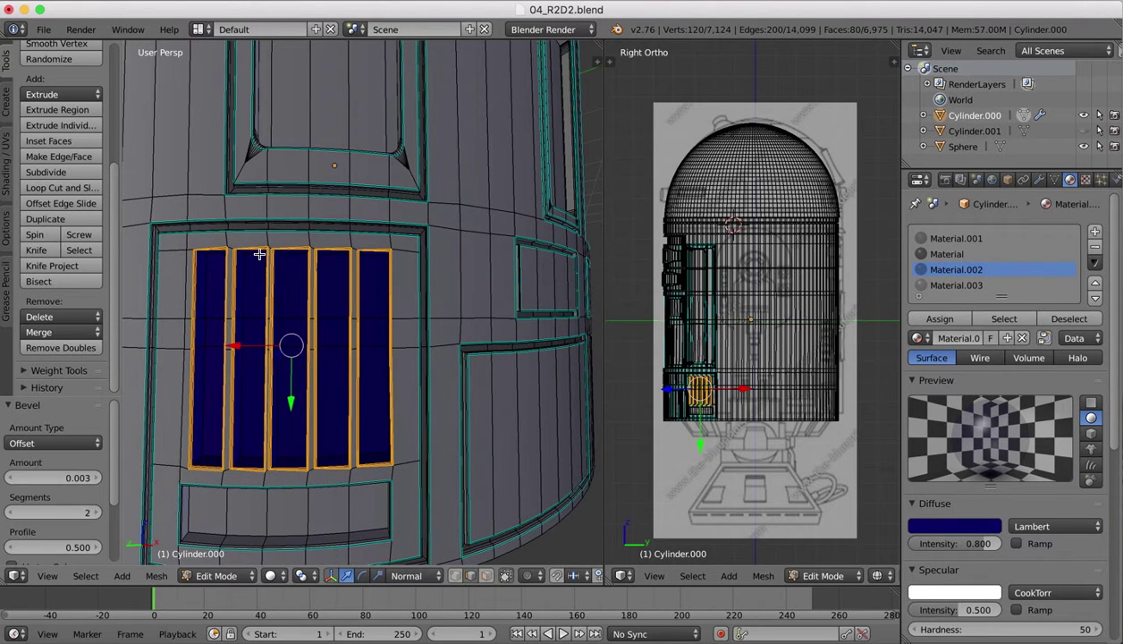
Examine the bevelled vent slots in Object Mode from several angles and compare the lower body panels with the reference photo.
scroll(341, 268, "down", 6)
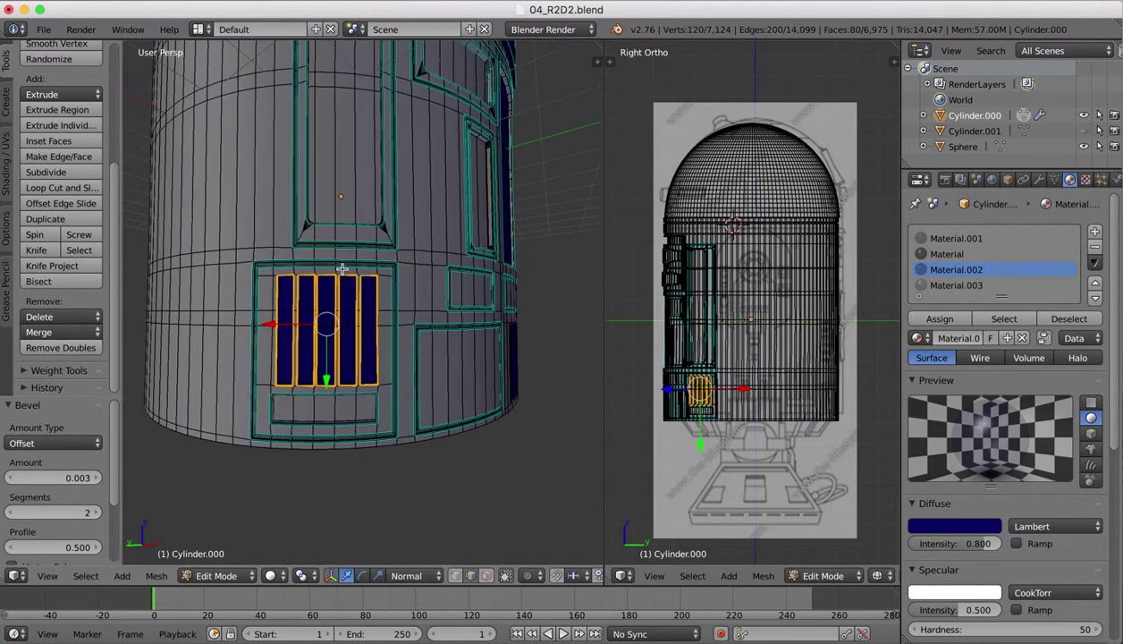
scroll(342, 268, "right", 2)
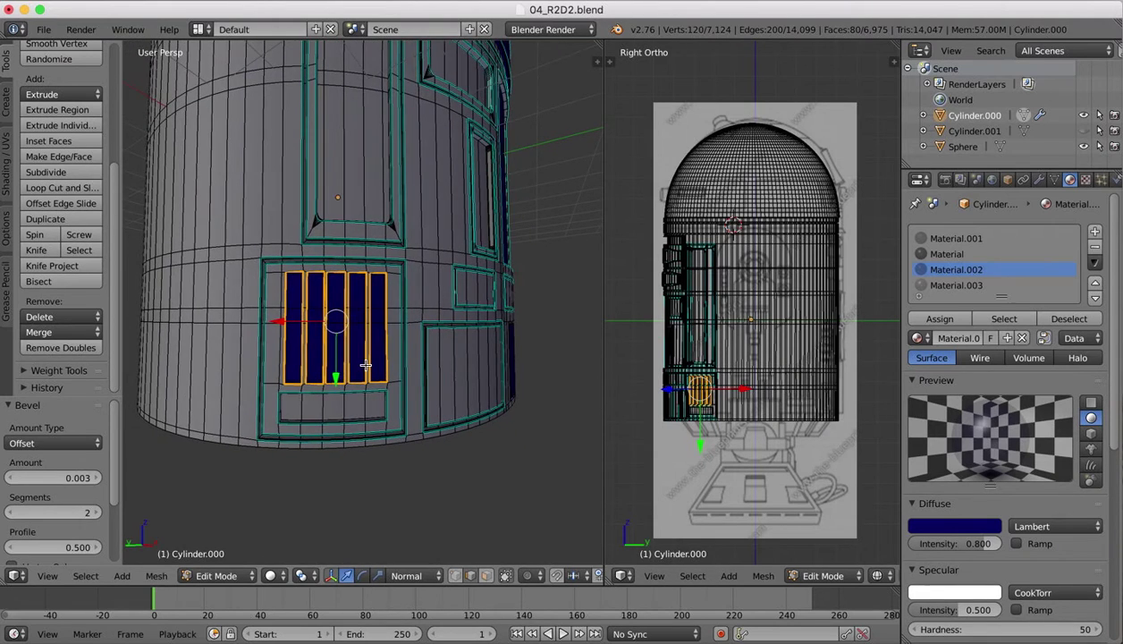
scroll(366, 364, "up", 5)
scroll(366, 358, "down", 2)
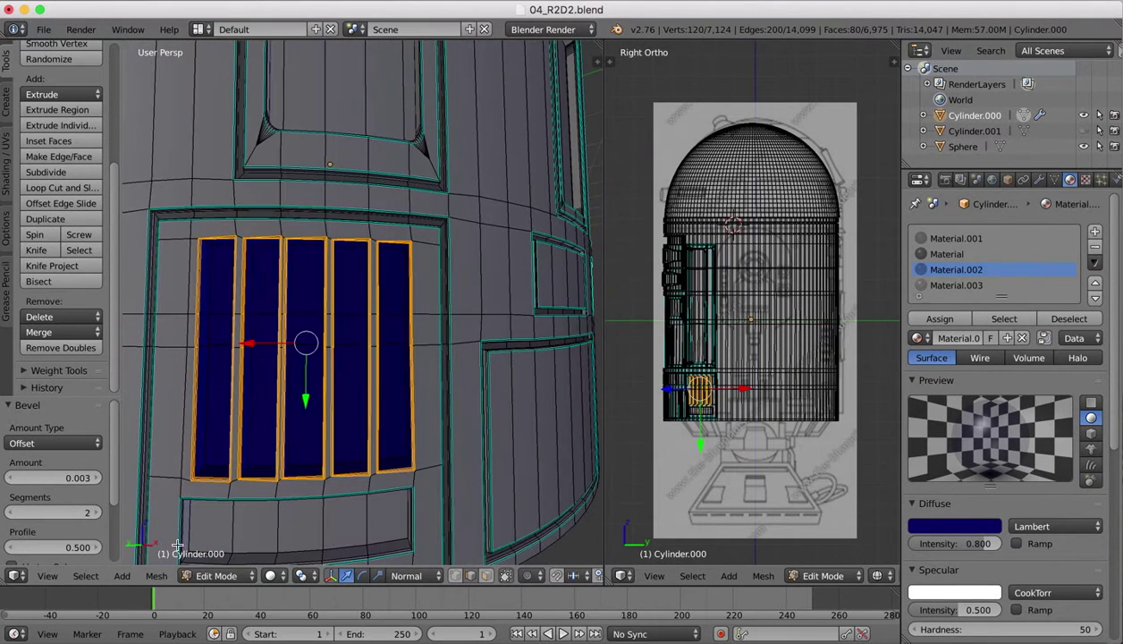
left_click(217, 575)
left_click(228, 554)
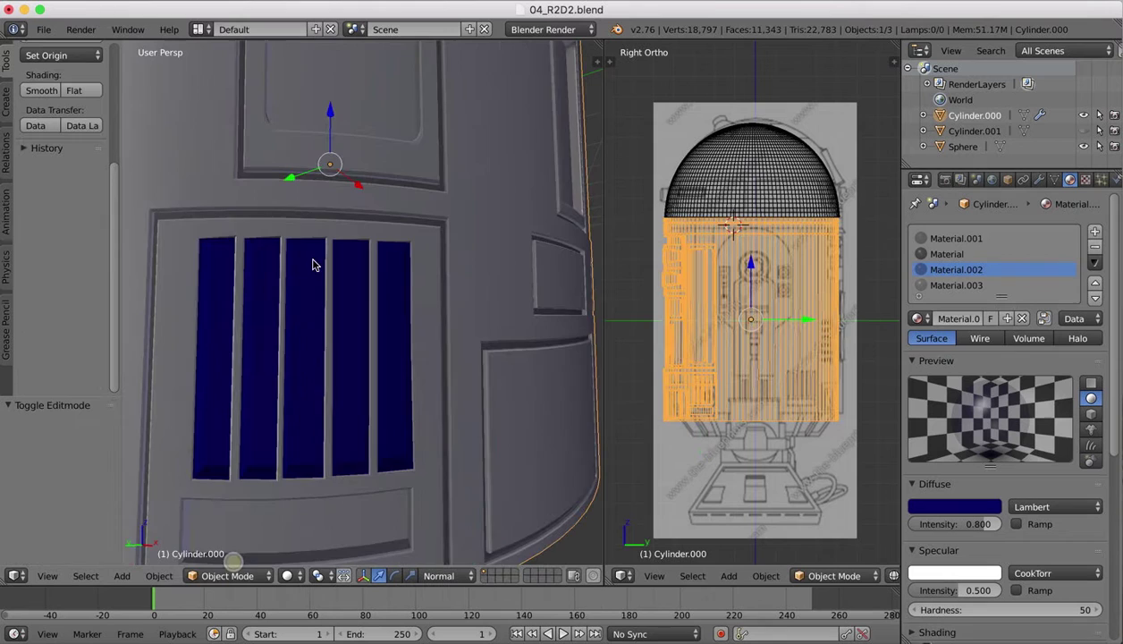
scroll(312, 262, "down", 4)
scroll(312, 262, "right", 5)
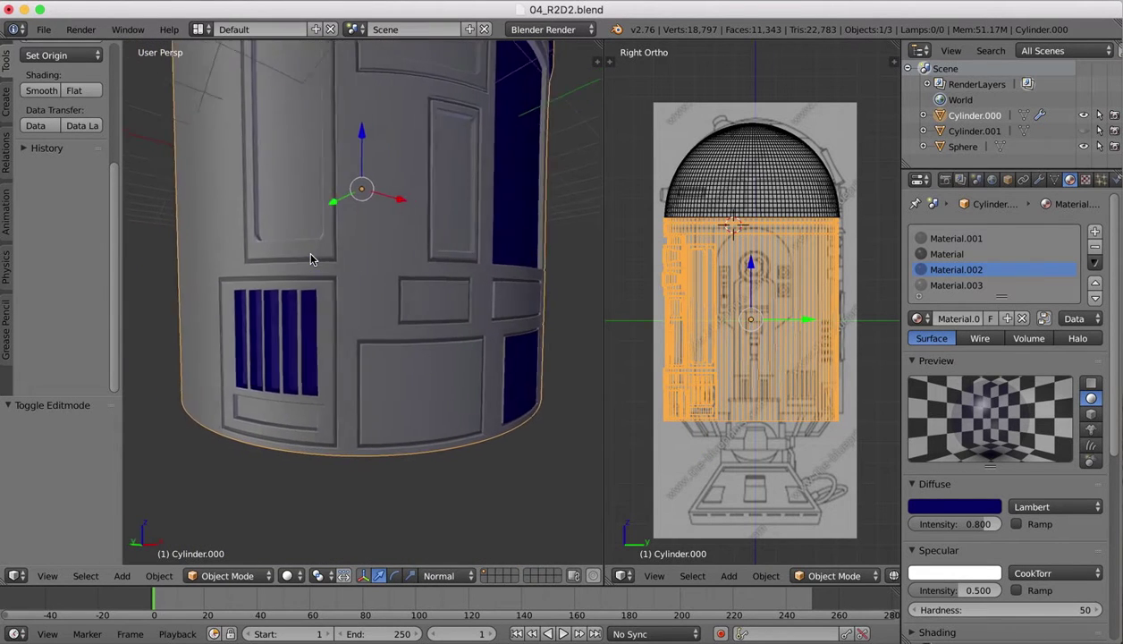
scroll(312, 259, "right", 2)
scroll(311, 259, "left", 5)
scroll(311, 259, "right", 4)
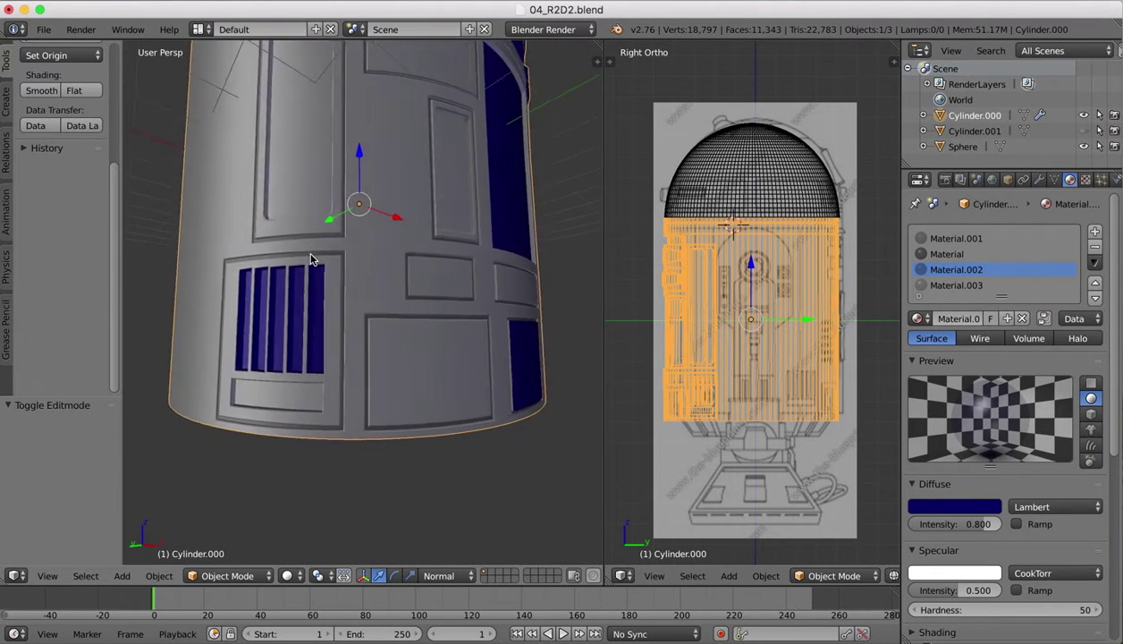
scroll(312, 260, "left", 5)
left_click(931, 637)
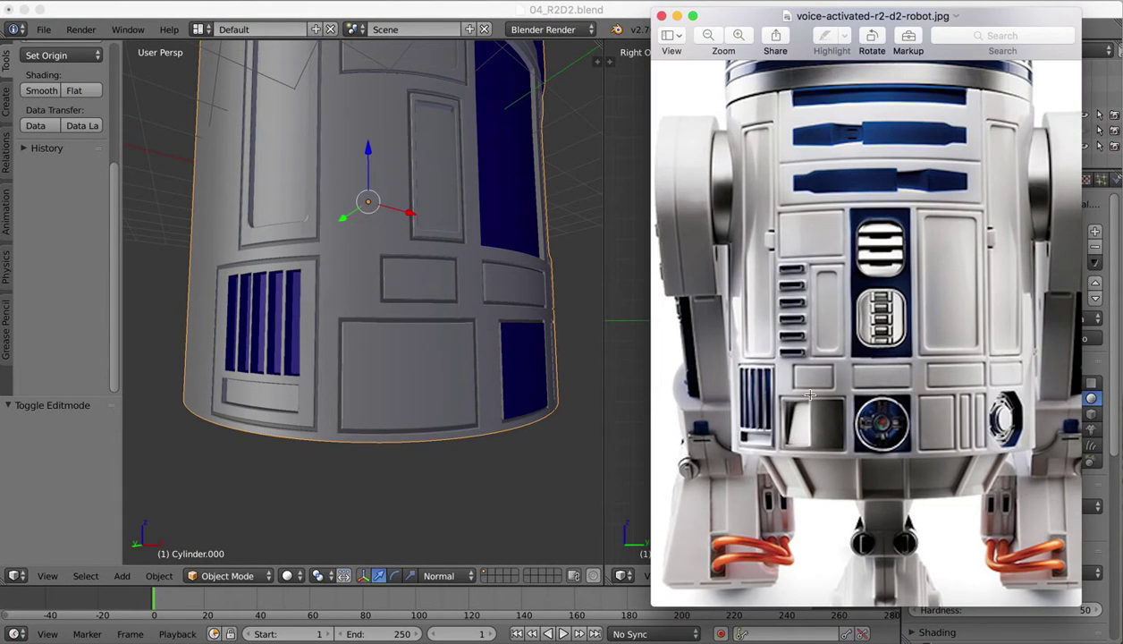
left_click(351, 477)
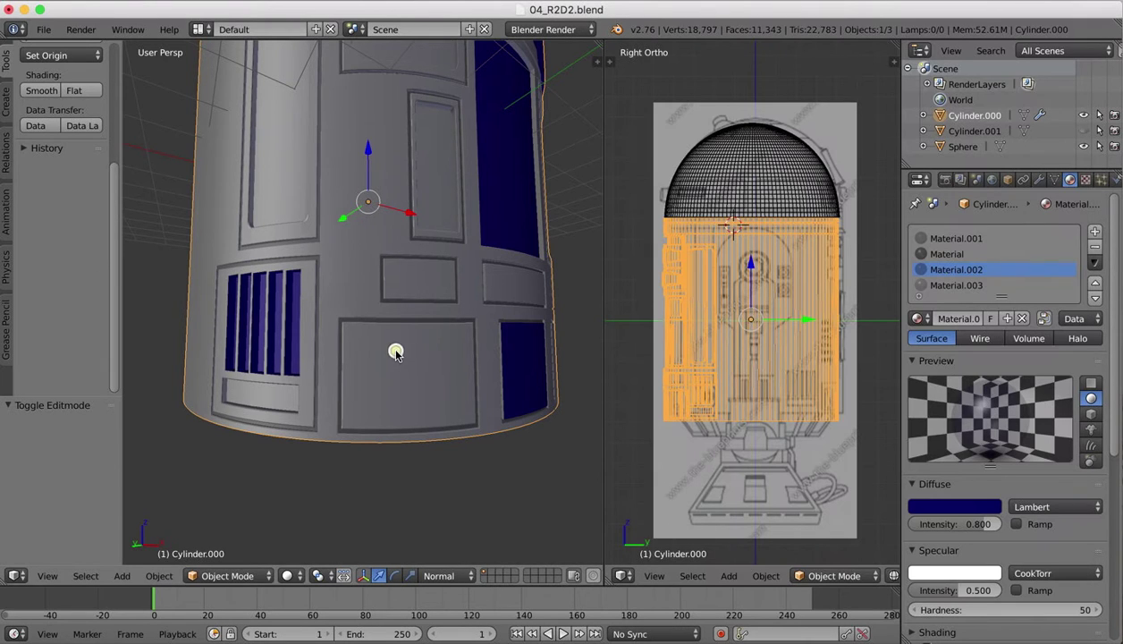
Return the body to Edit Mode in front view, with viewport shading that lets the blueprint show through the mesh.
left_click(225, 575)
left_click(223, 536)
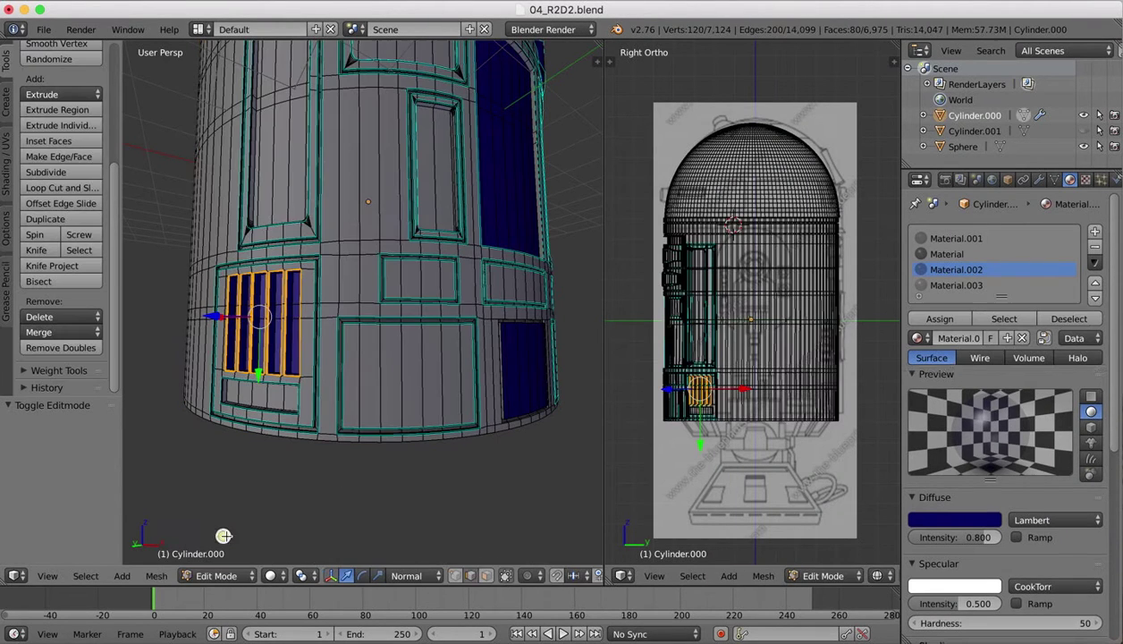
left_click(48, 575)
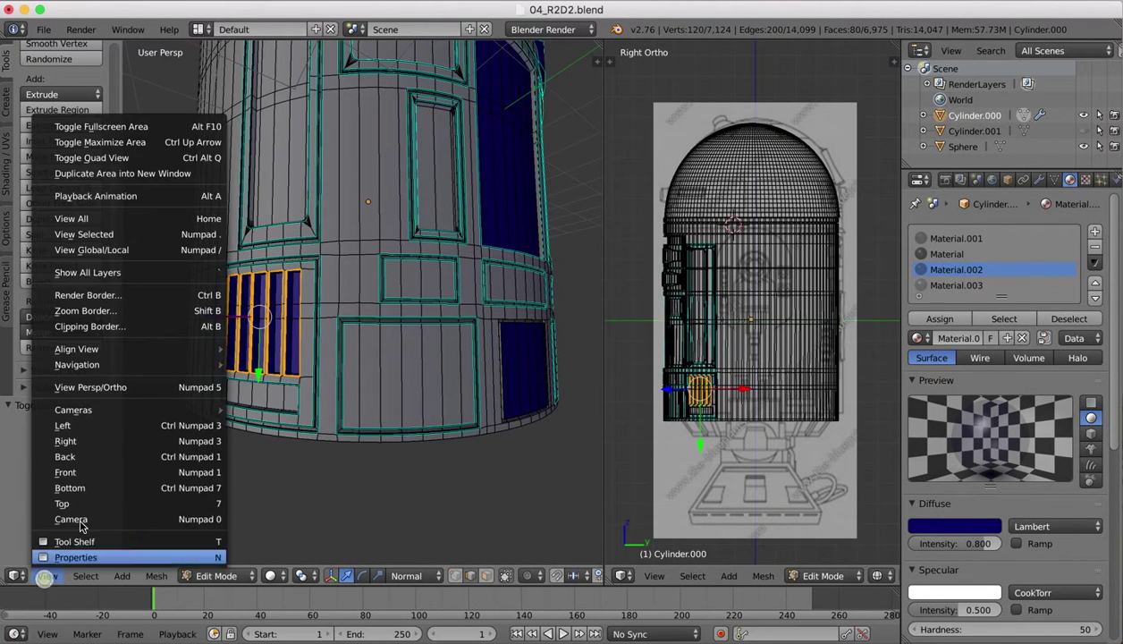
left_click(66, 472)
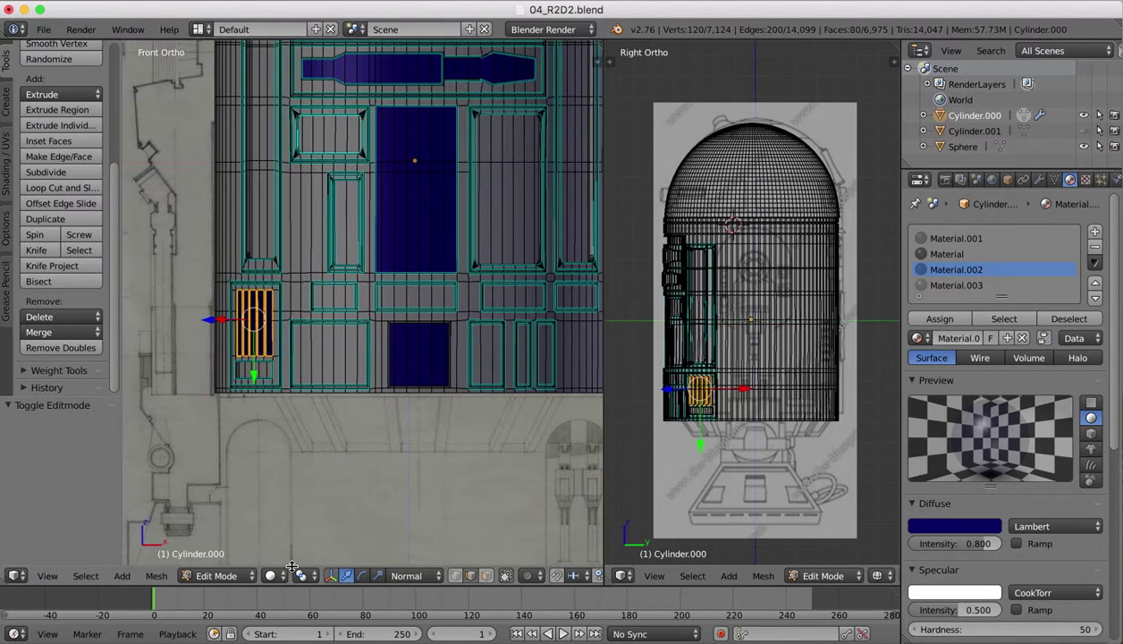
left_click(284, 574)
left_click(290, 481)
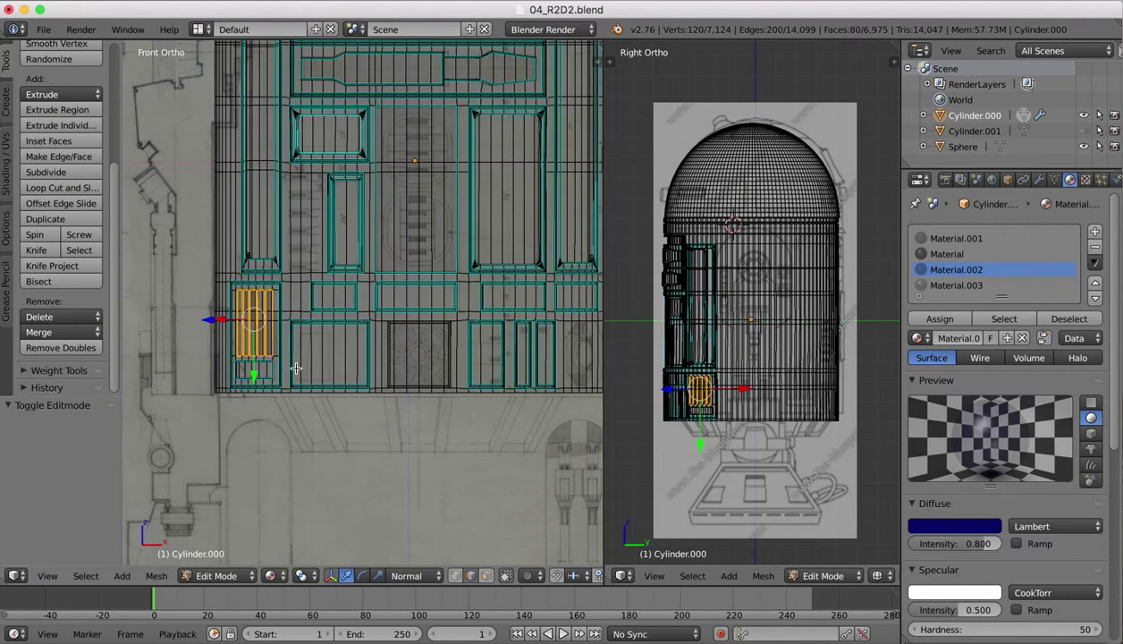
After checking the reference photo, knife-cut a horizontal line across the large panel beside the vents, spanning the width of the blueprint's inner rectangle.
scroll(290, 349, "up", 4)
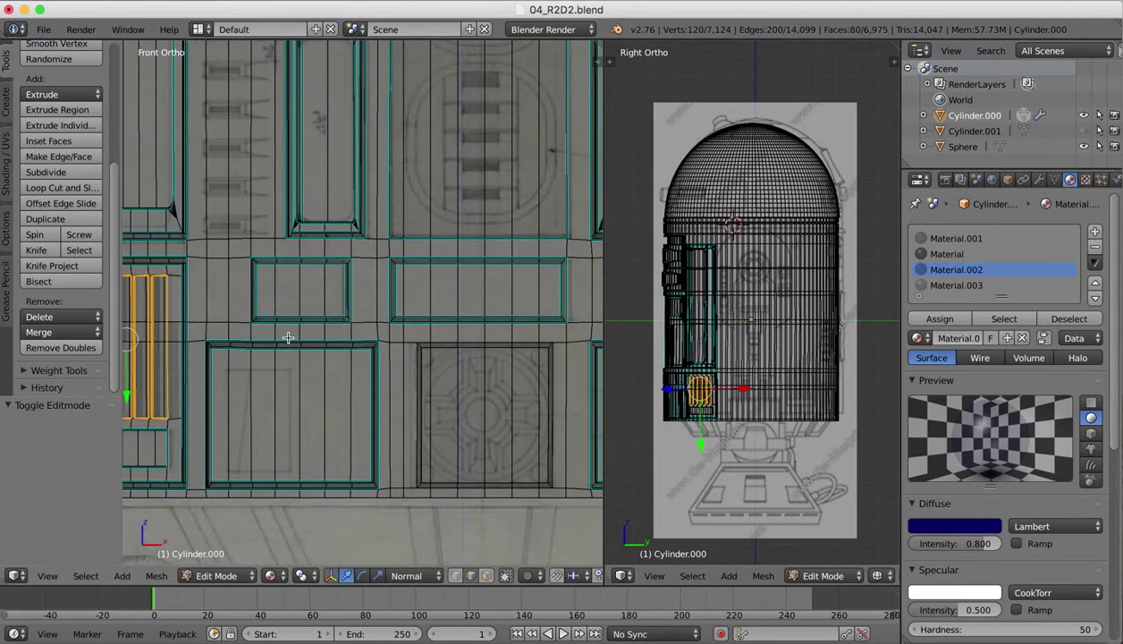
scroll(288, 338, "left", 3, "shift")
scroll(351, 437, "up", 1)
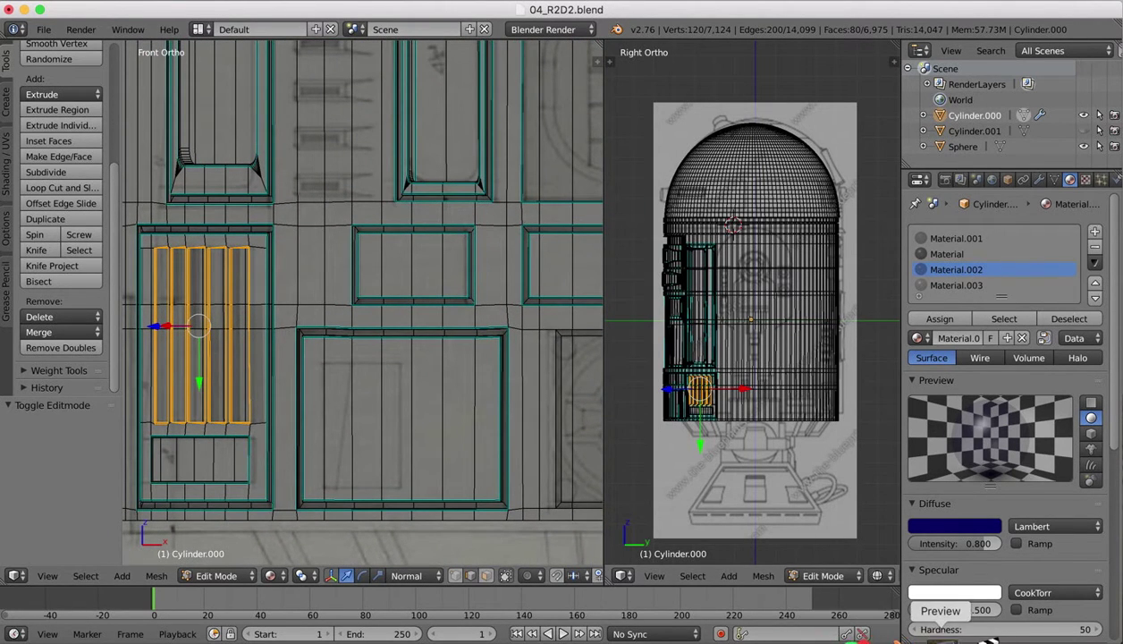
left_click(939, 635)
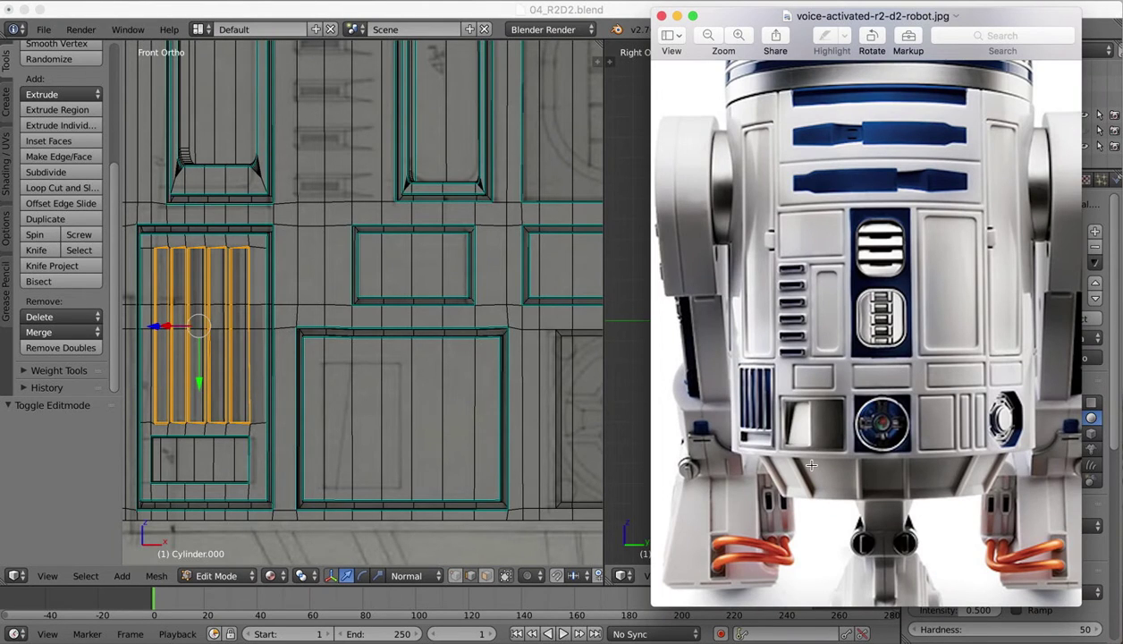
left_click(795, 436)
left_click(410, 420)
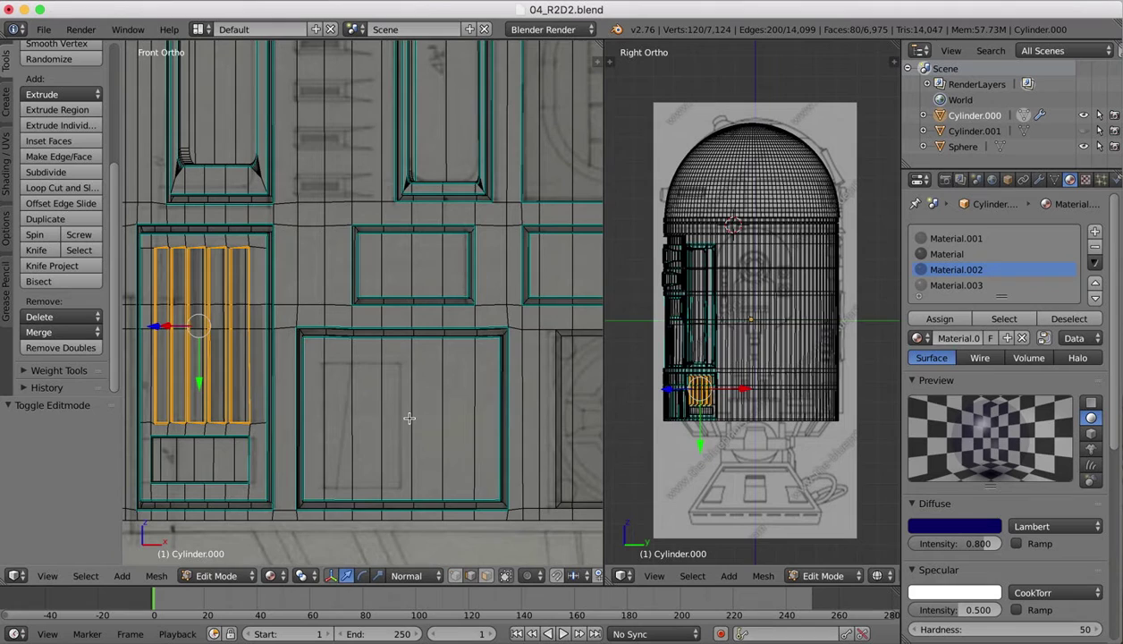
left_click(35, 250)
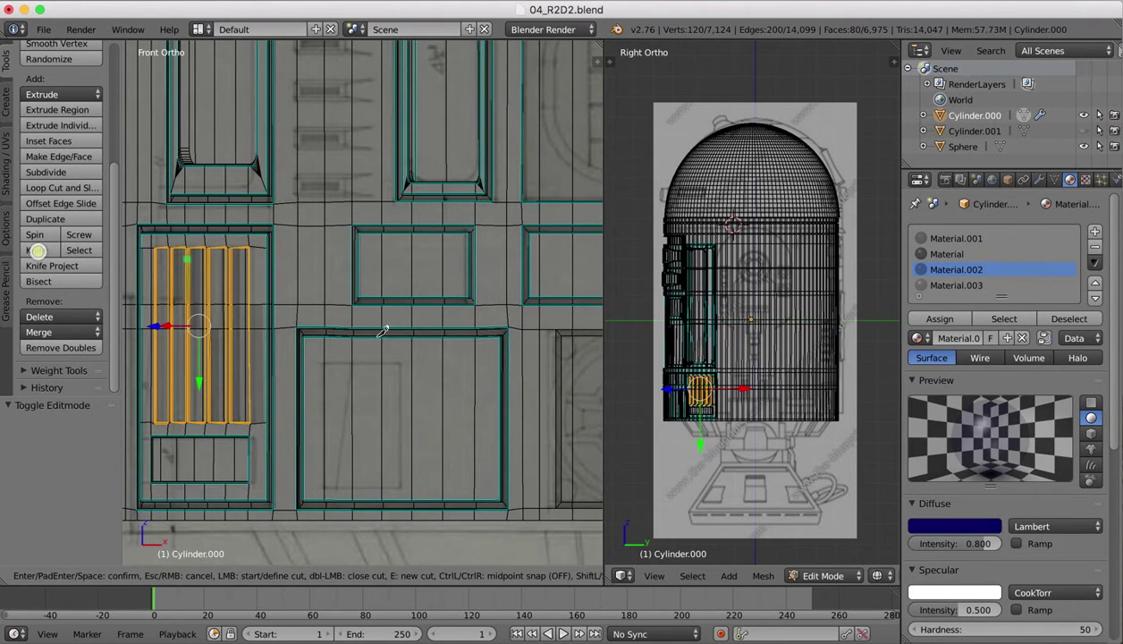
left_click(325, 417)
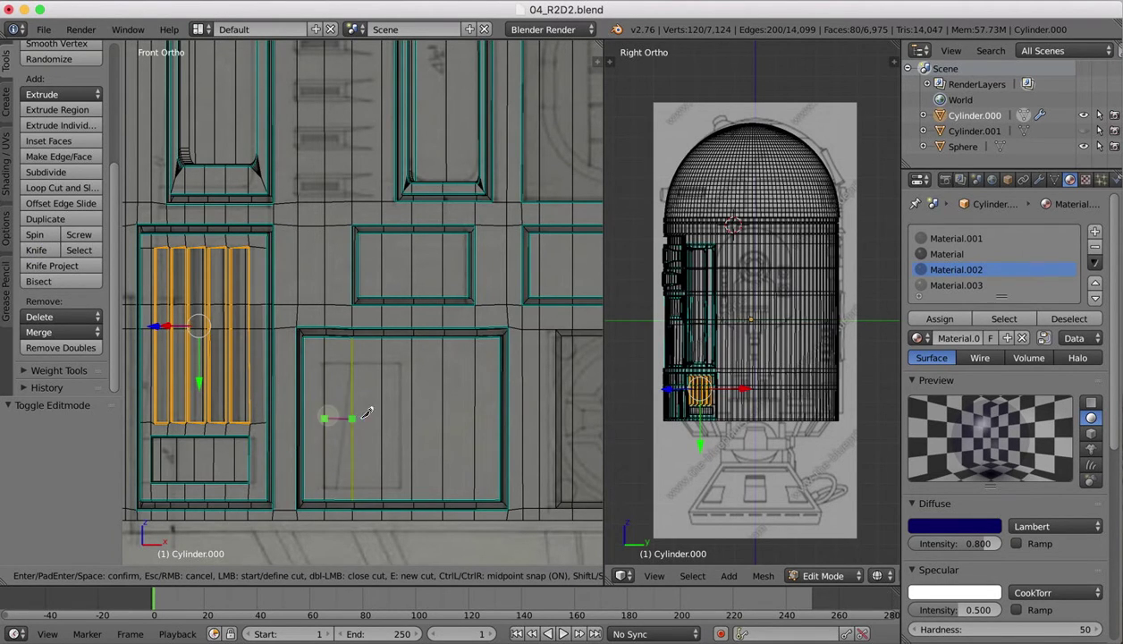
left_click(411, 417)
key("Return")
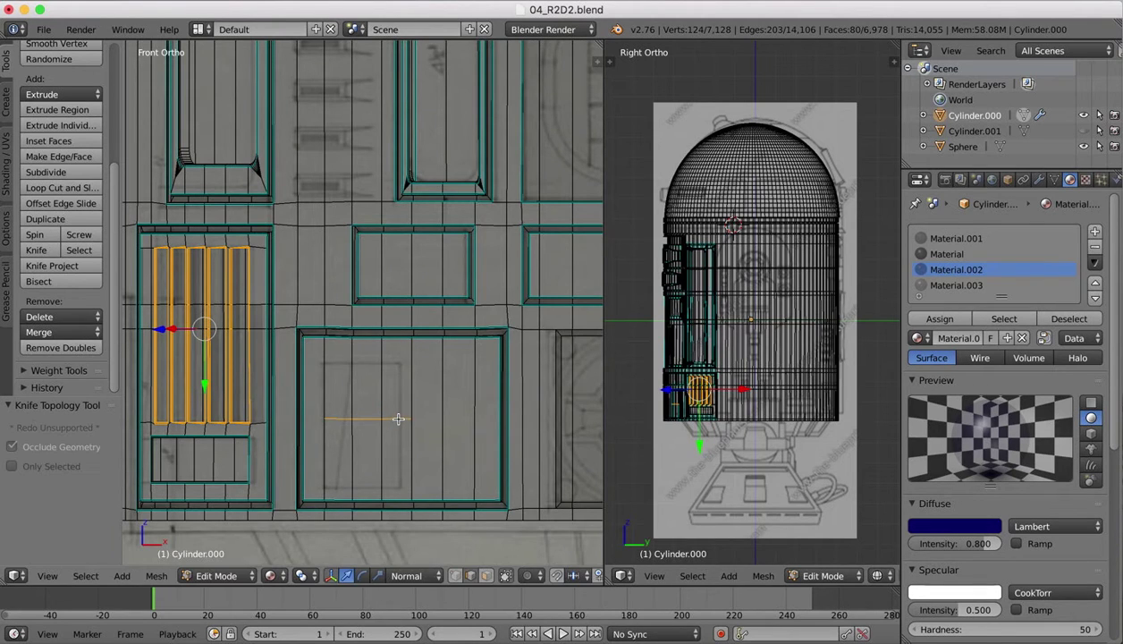
Select the three edges of the new horizontal cut and move them down about 0.543 to the blueprint rectangle's lower edge.
right_click(399, 418)
right_click(324, 404, "shift")
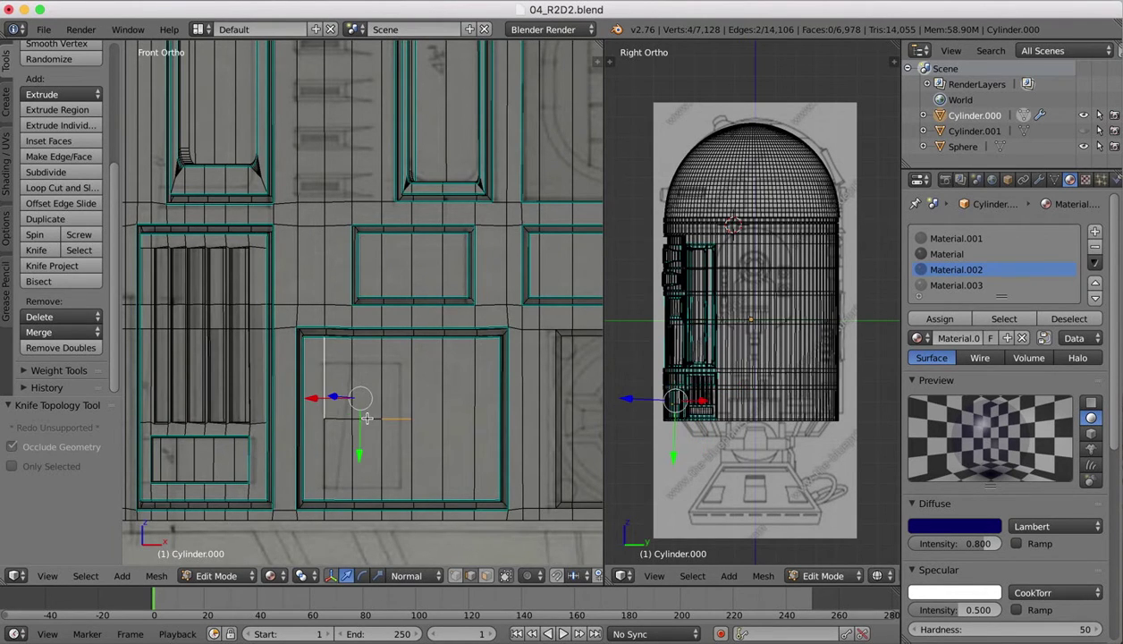
right_click(328, 369, "shift")
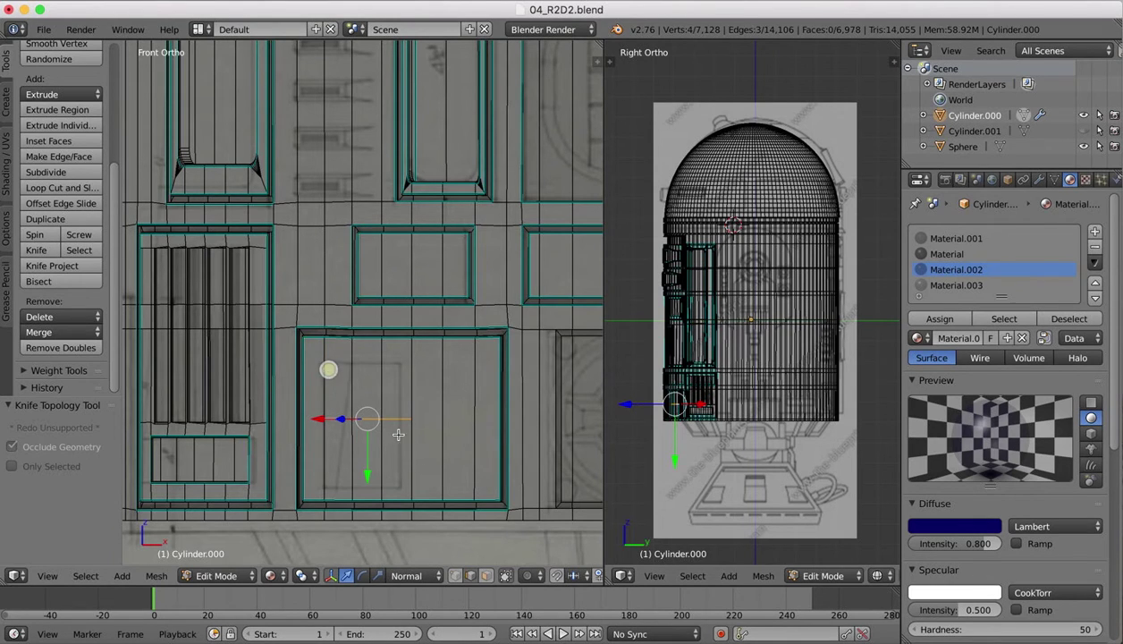
left_click_drag(369, 475, 363, 542)
Knife-cut a second horizontal line of the same width across the panel, about midway up and above the first cut.
left_click(47, 253)
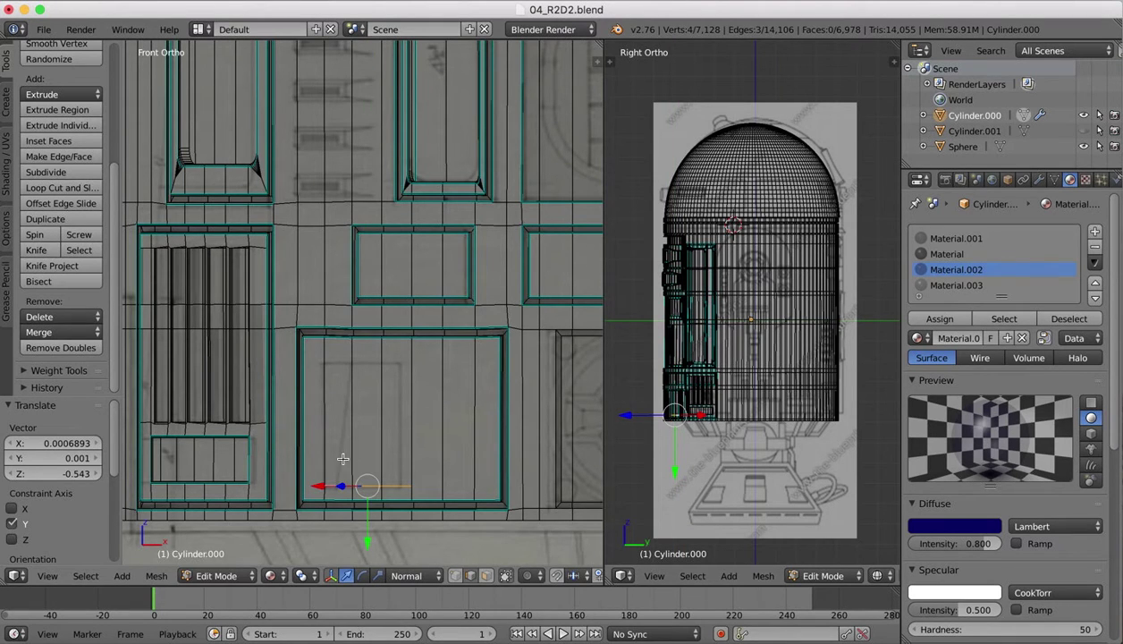
left_click(36, 250)
left_click(324, 337)
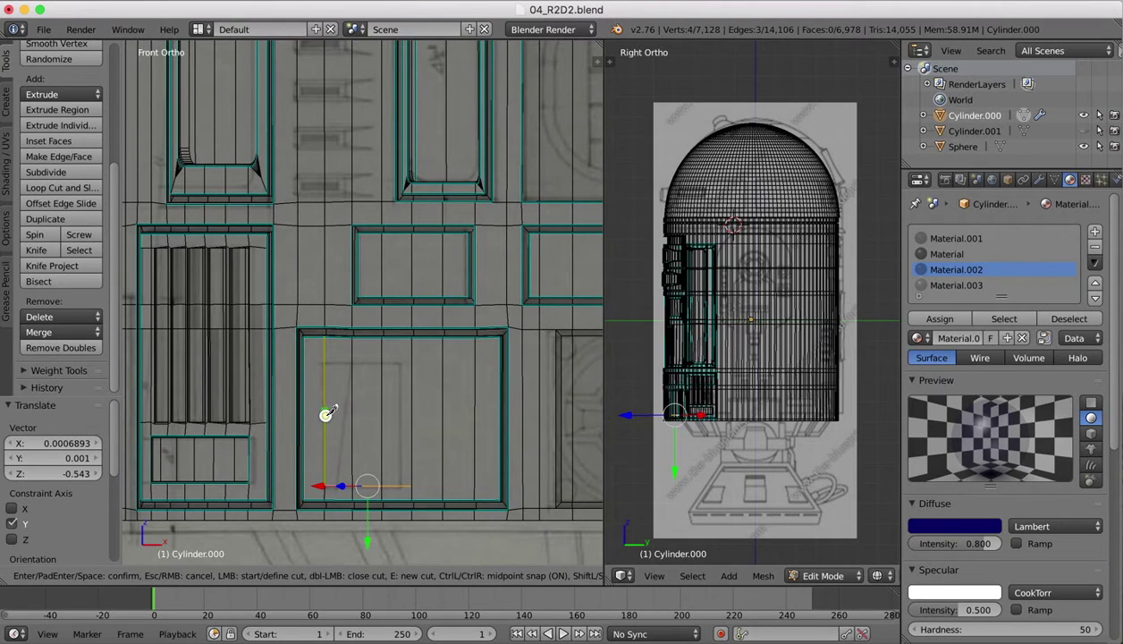
left_click(325, 413)
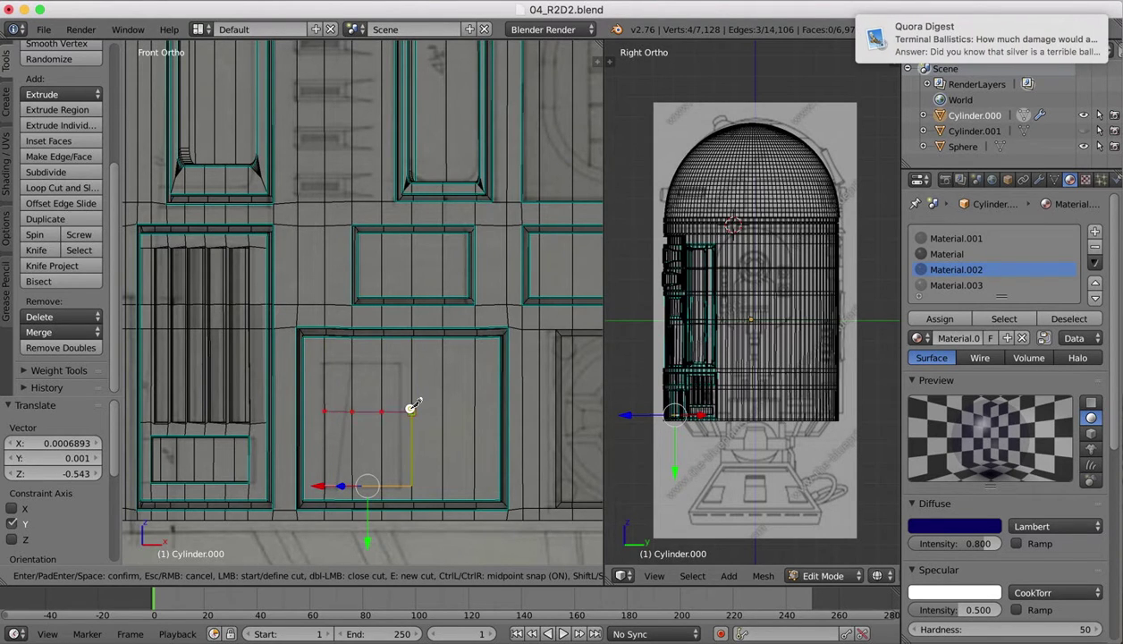
left_click(412, 411)
left_click(857, 39)
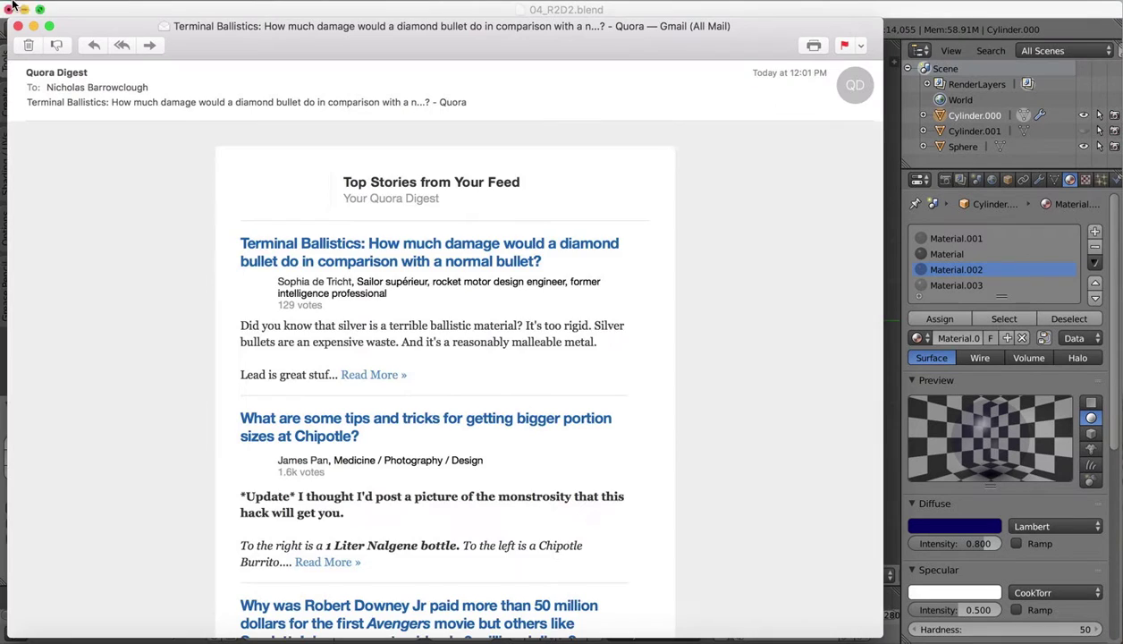
left_click(17, 25)
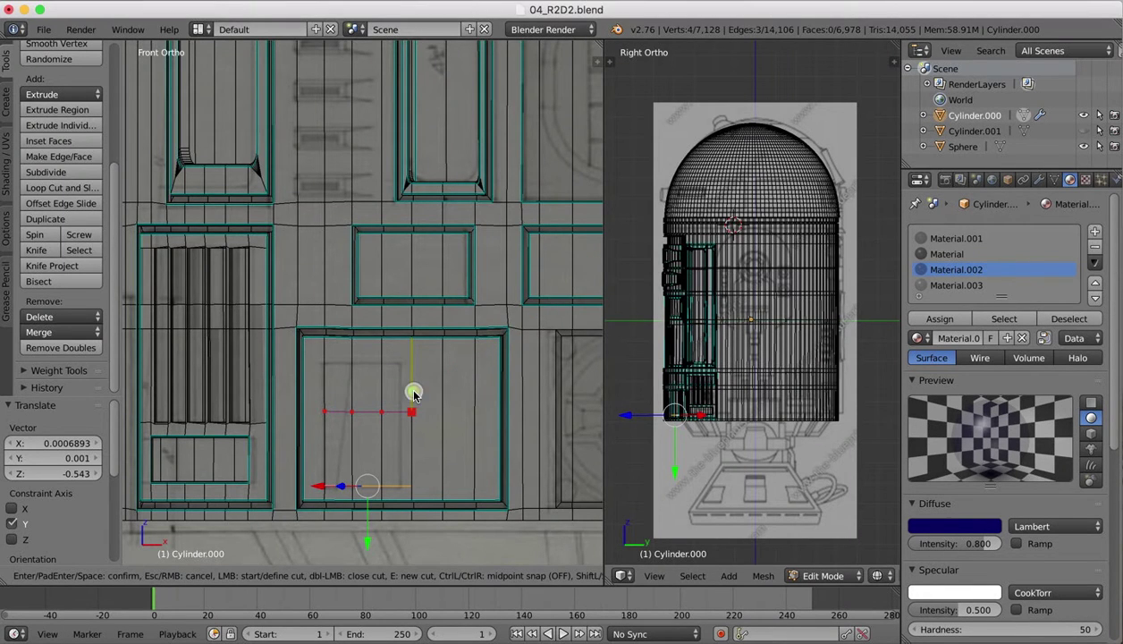
key("Return")
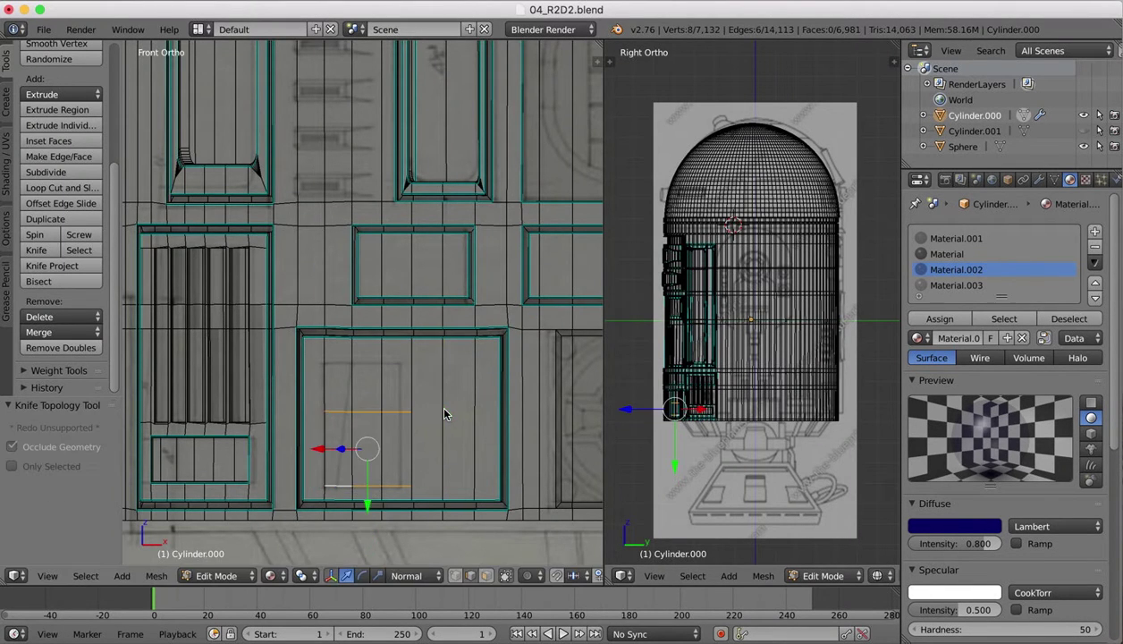
Select the three edges of the second horizontal cut and move them up to the blueprint rectangle's upper edge.
right_click(399, 414)
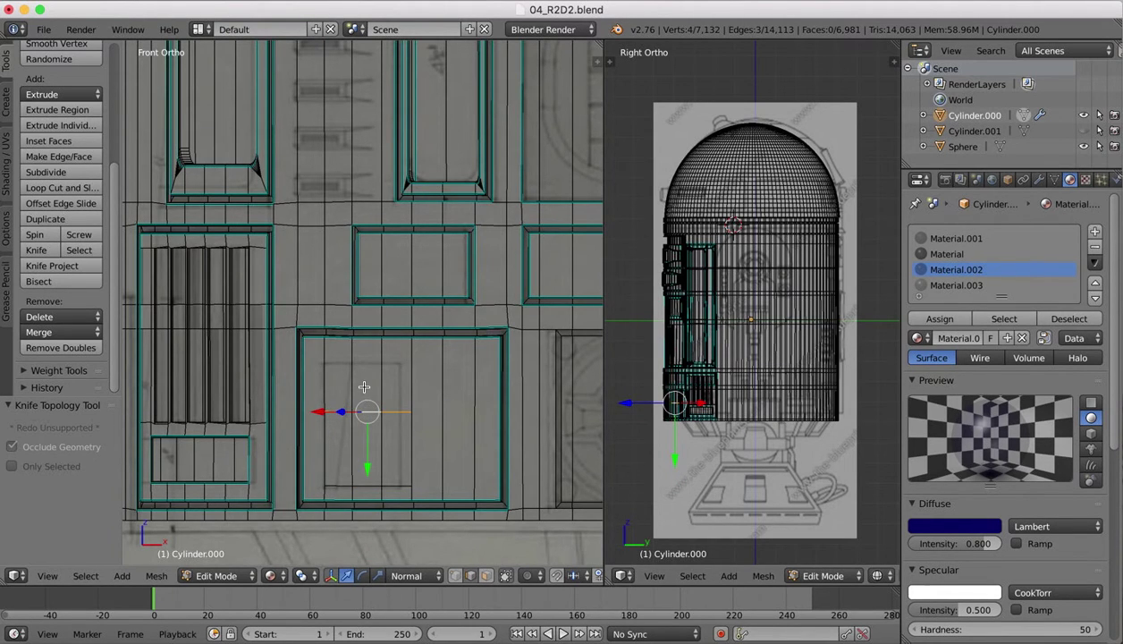
left_click_drag(369, 462, 369, 411)
scroll(443, 391, "down", 1)
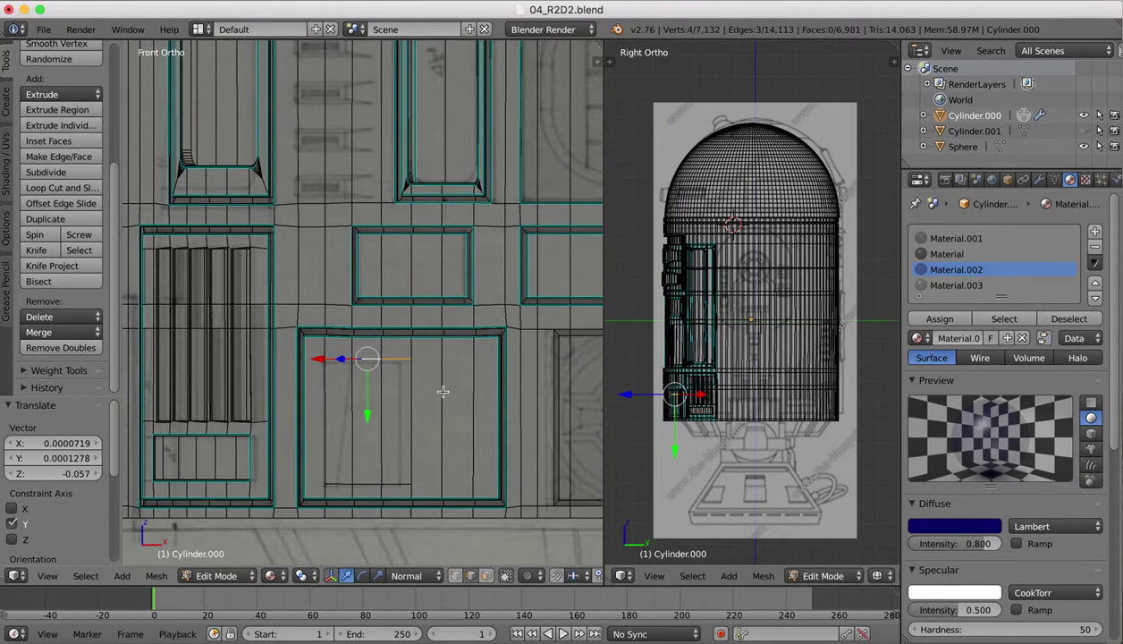
Select the three faces between the two horizontal cuts and extrude them very slightly into the body.
left_click(487, 575)
right_click(397, 394)
right_click(367, 384, "shift")
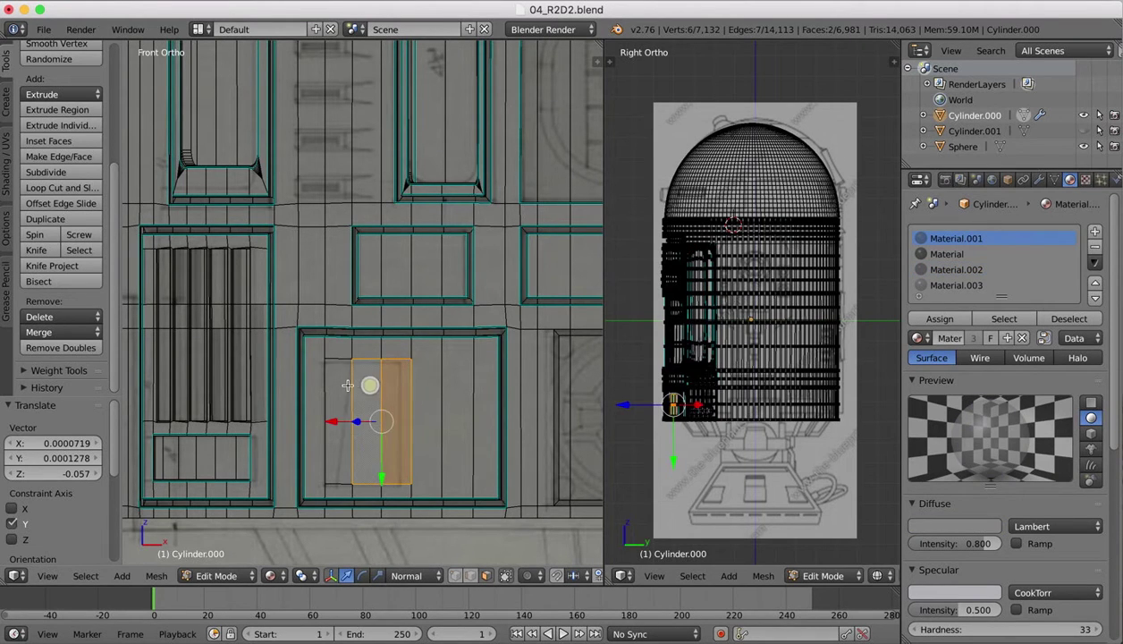
right_click(344, 384, "shift")
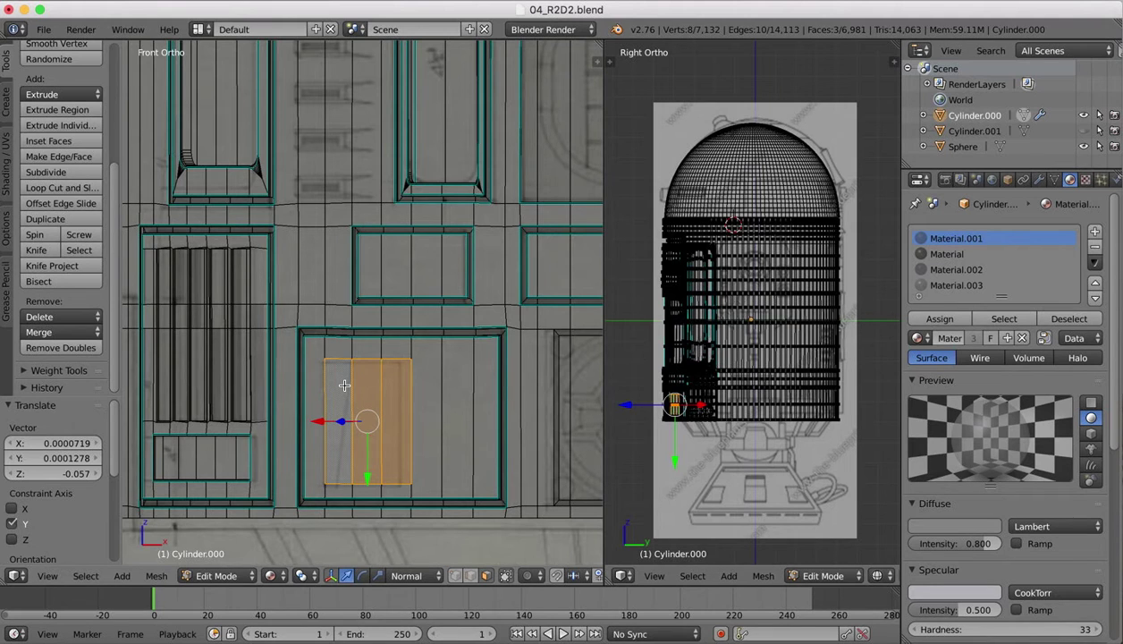
scroll(345, 386, "right", 3)
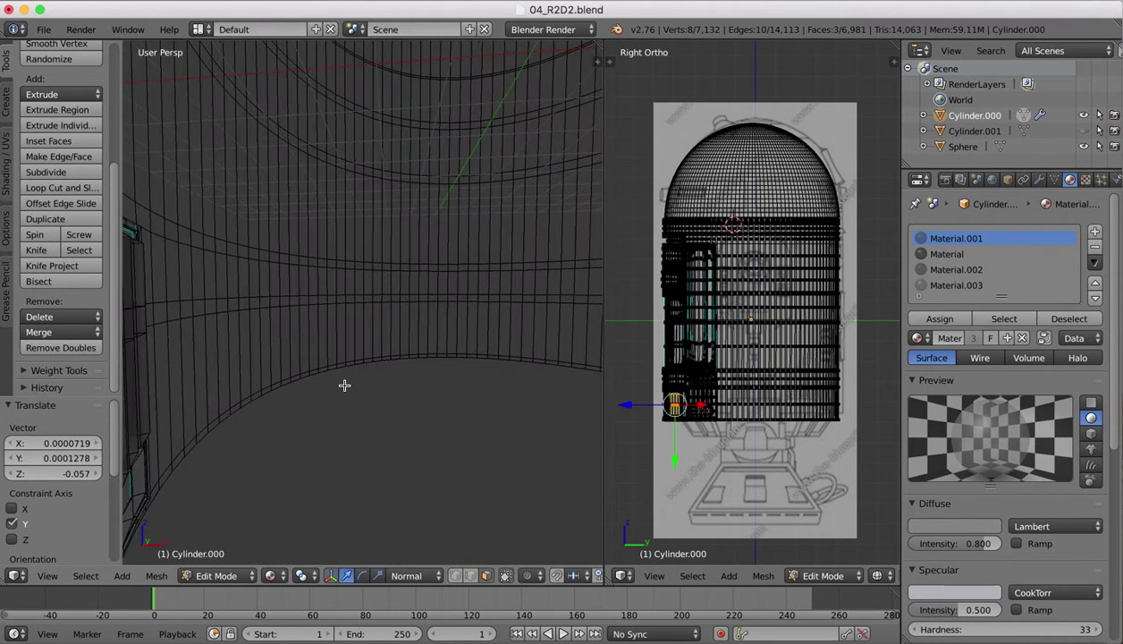
scroll(344, 385, "down", 5)
scroll(344, 385, "down", 2)
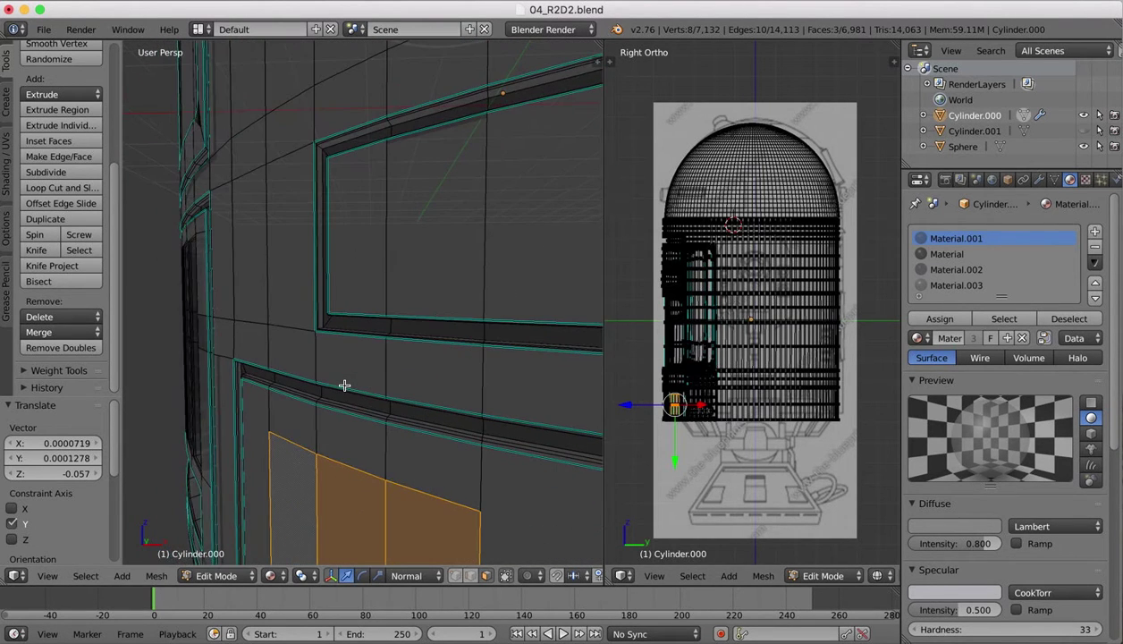
scroll(344, 385, "down", 5, "shift")
scroll(345, 385, "up", 2, "shift")
key("e")
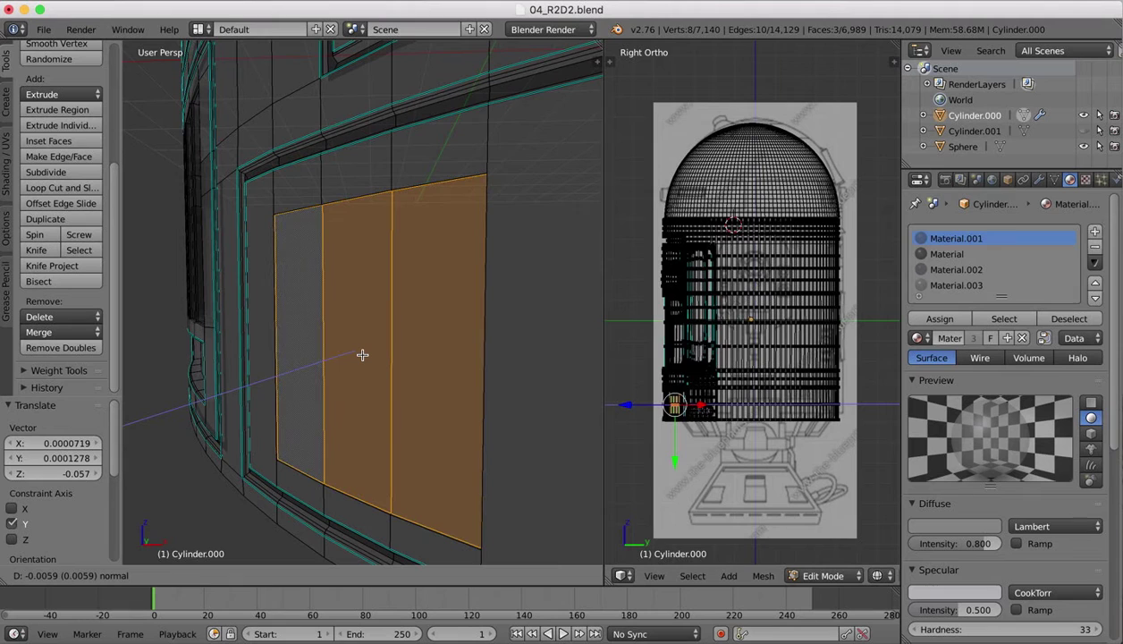
left_click(362, 355)
Switch to edge selection and select the three upper edges of the extruded faces.
middle_click_drag(359, 350, 359, 242)
left_click(475, 576)
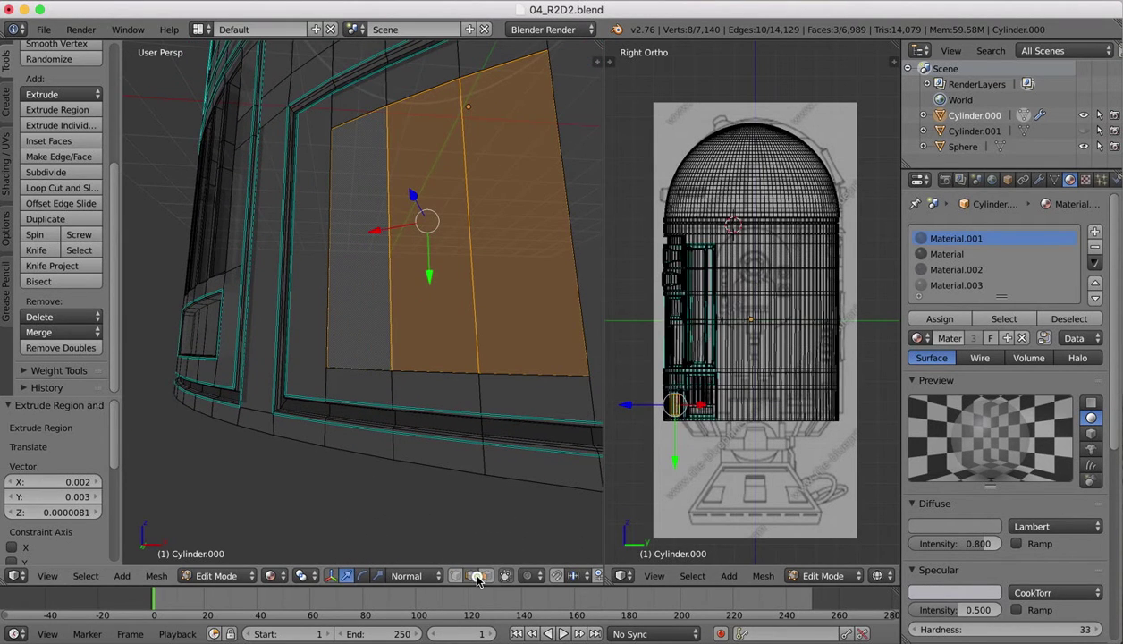
right_click(359, 121)
right_click(417, 98, "shift")
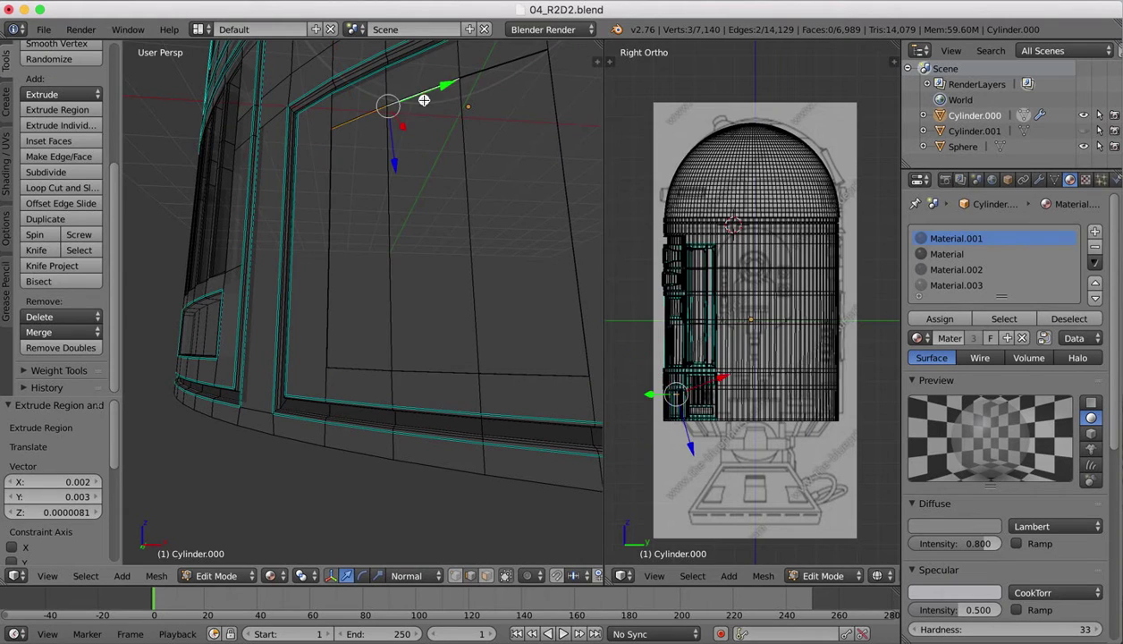
right_click(499, 78, "shift")
scroll(467, 229, "up", 5)
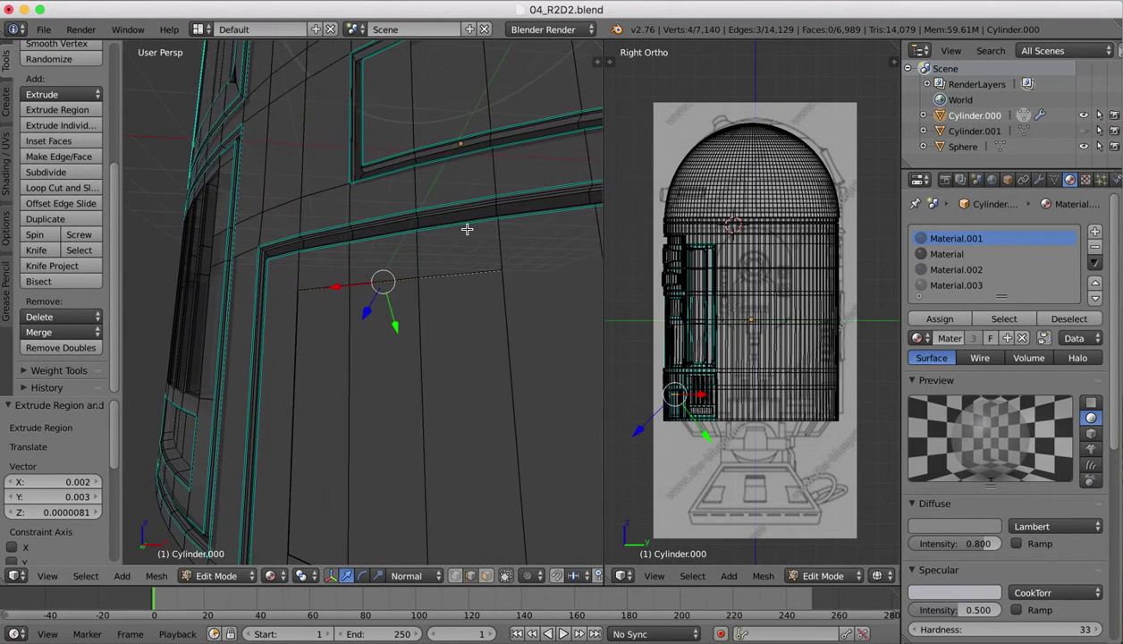
scroll(391, 367, "up", 4)
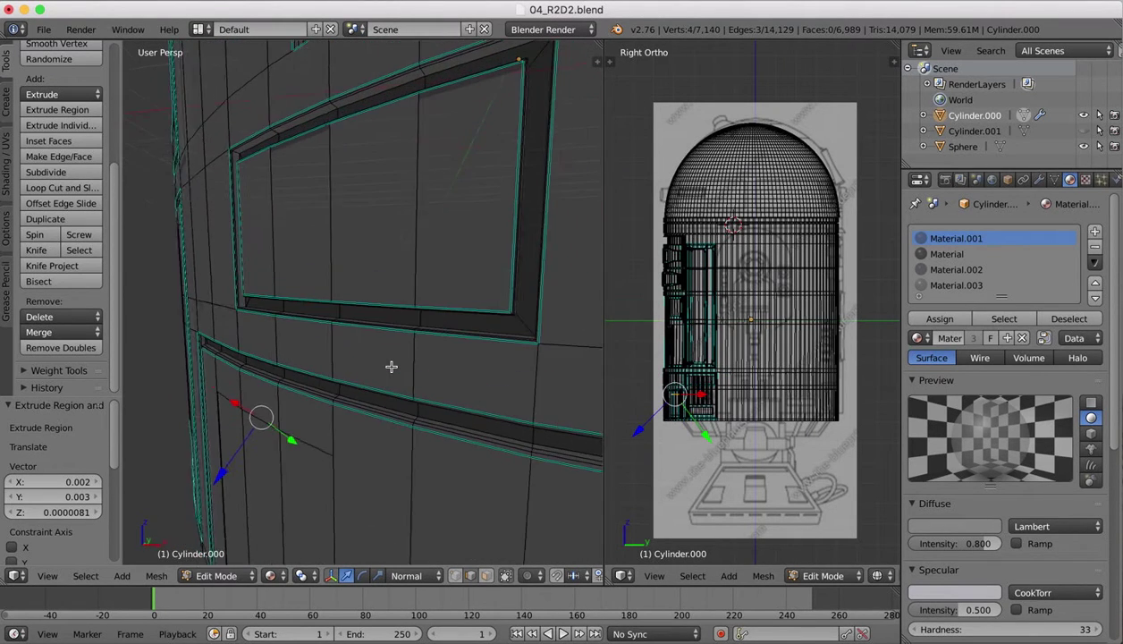
scroll(391, 366, "down", 4)
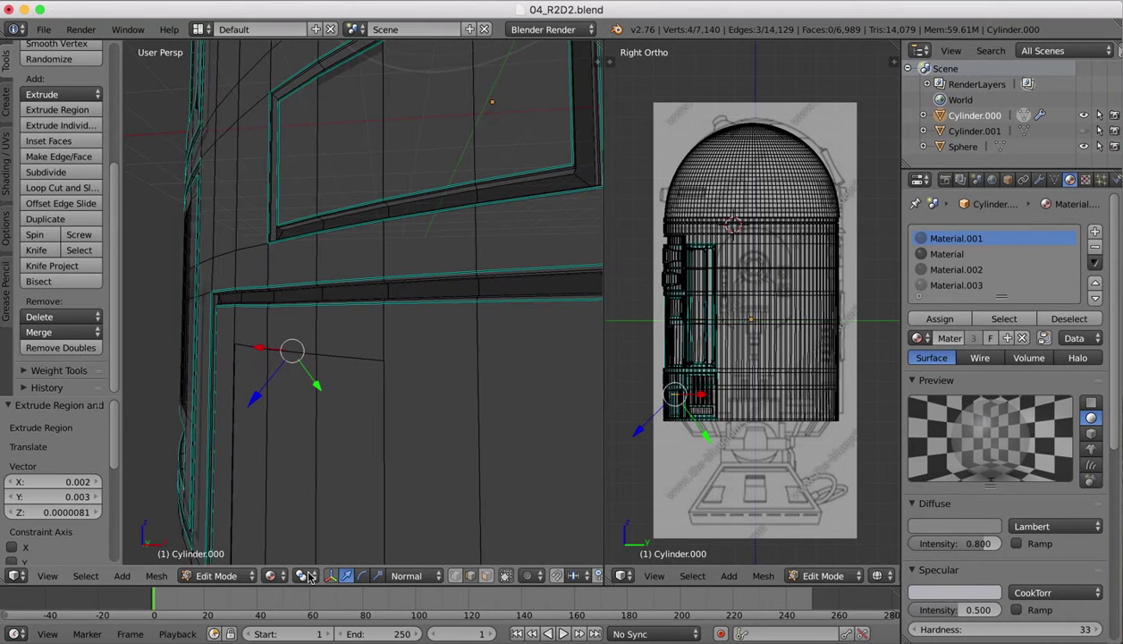
left_click(407, 576)
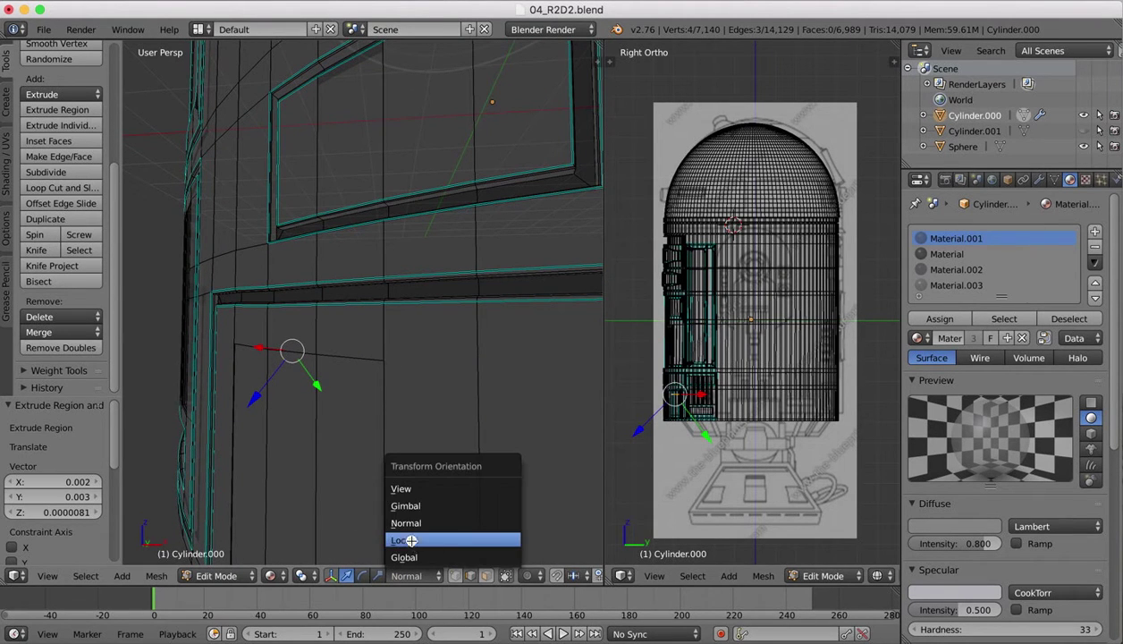
left_click(412, 540)
scroll(378, 366, "up", 5)
scroll(378, 367, "left", 5)
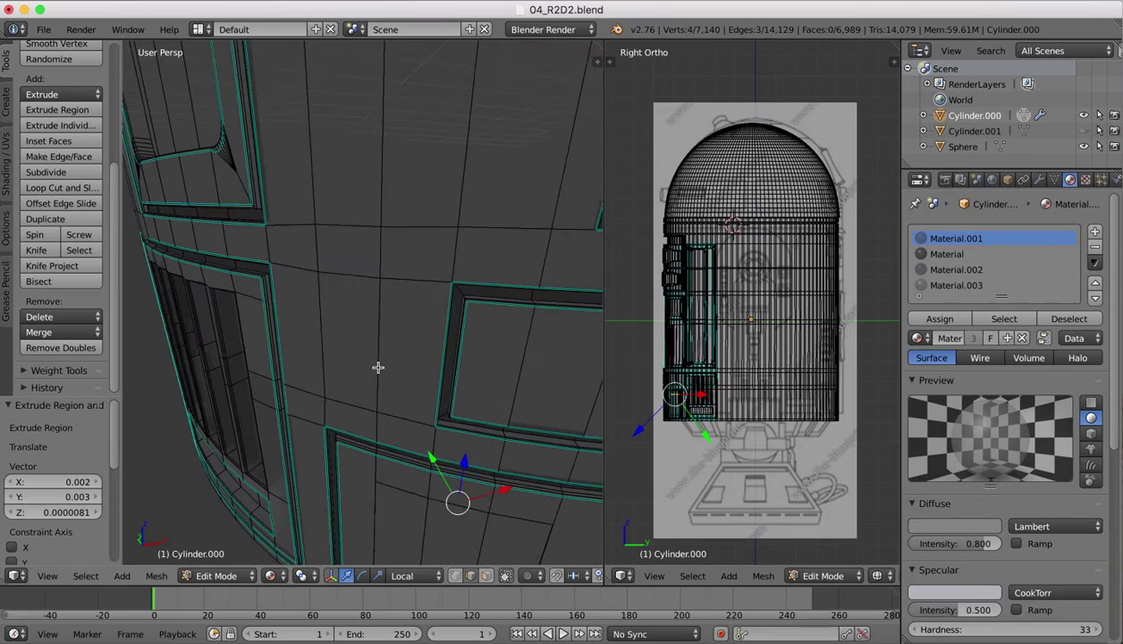
left_click(407, 576)
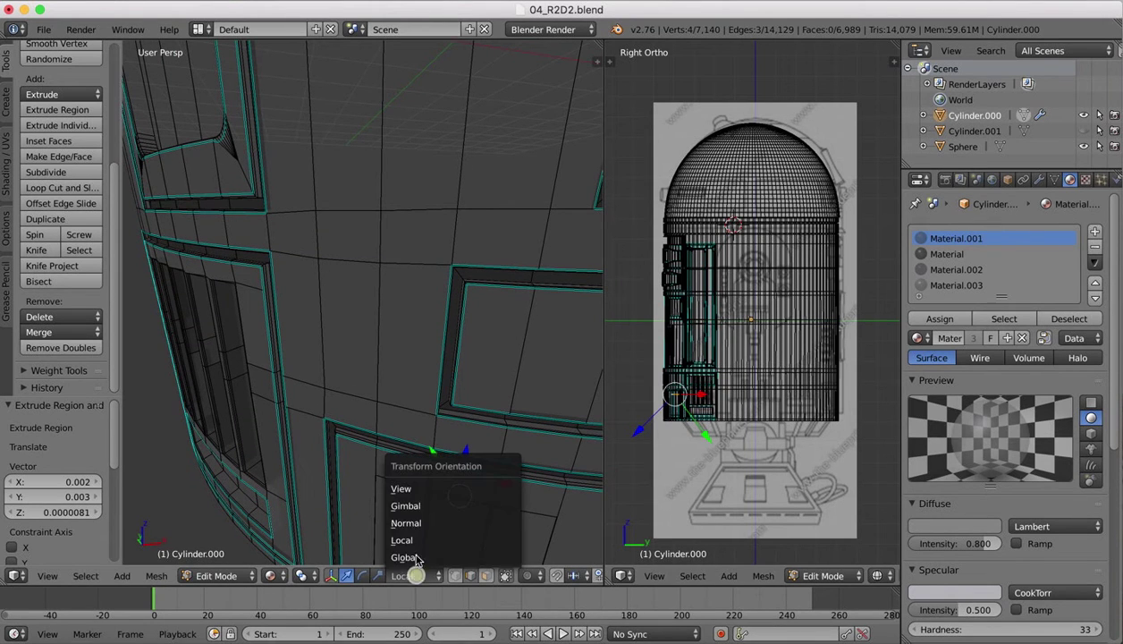
left_click(408, 555)
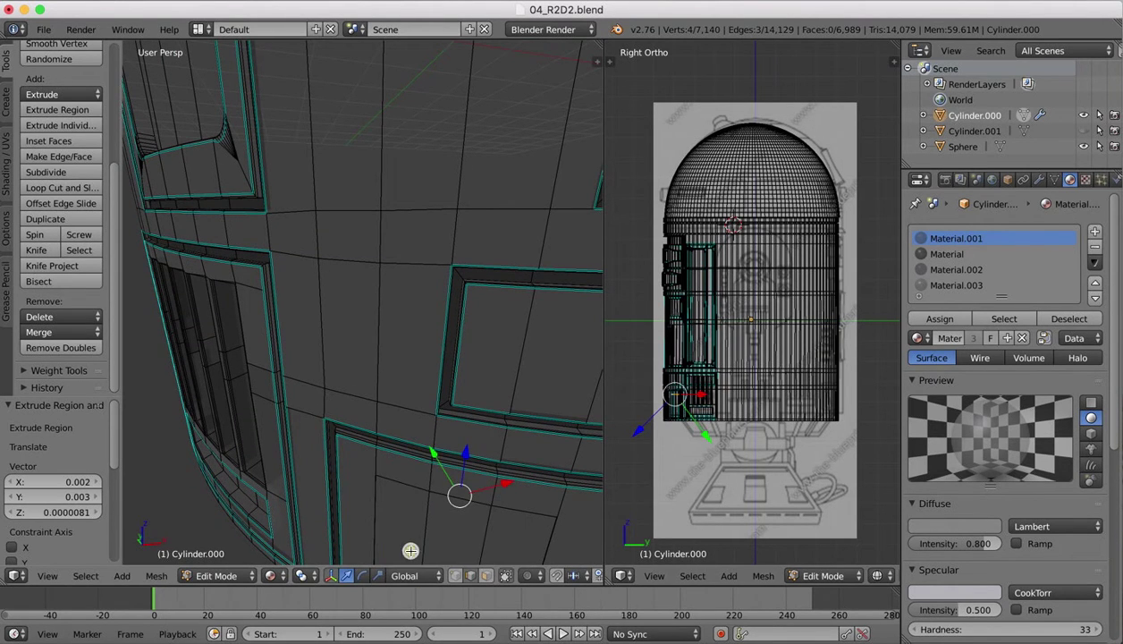
left_click(417, 576)
left_click(416, 533)
left_click(431, 579)
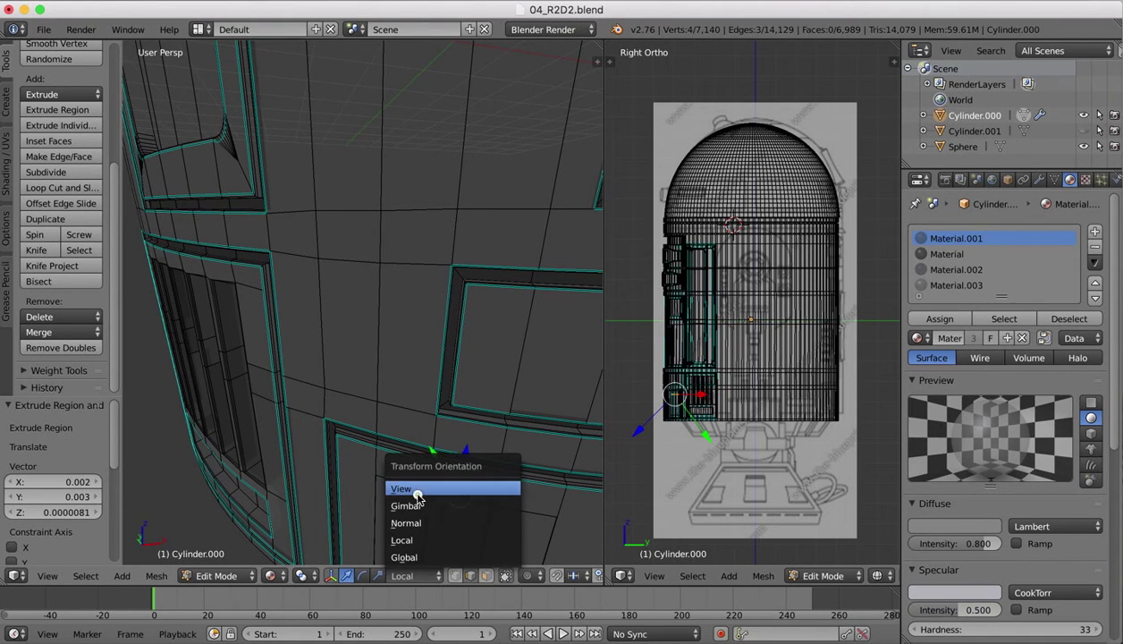
left_click(409, 487)
left_click(413, 576)
left_click(401, 505)
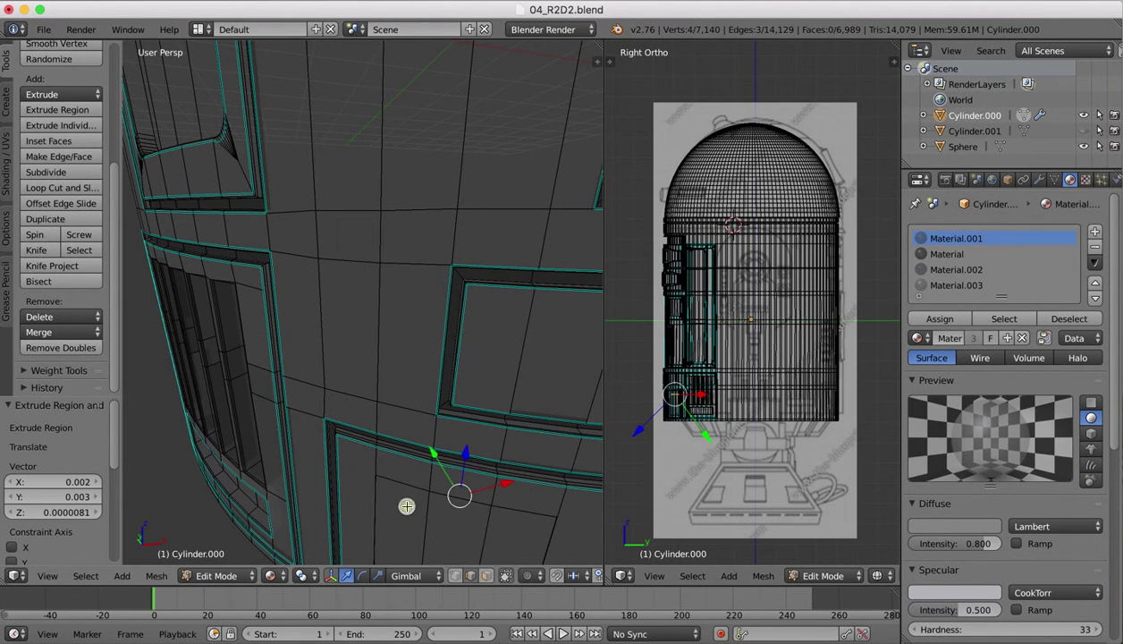
left_click(419, 574)
left_click(415, 521)
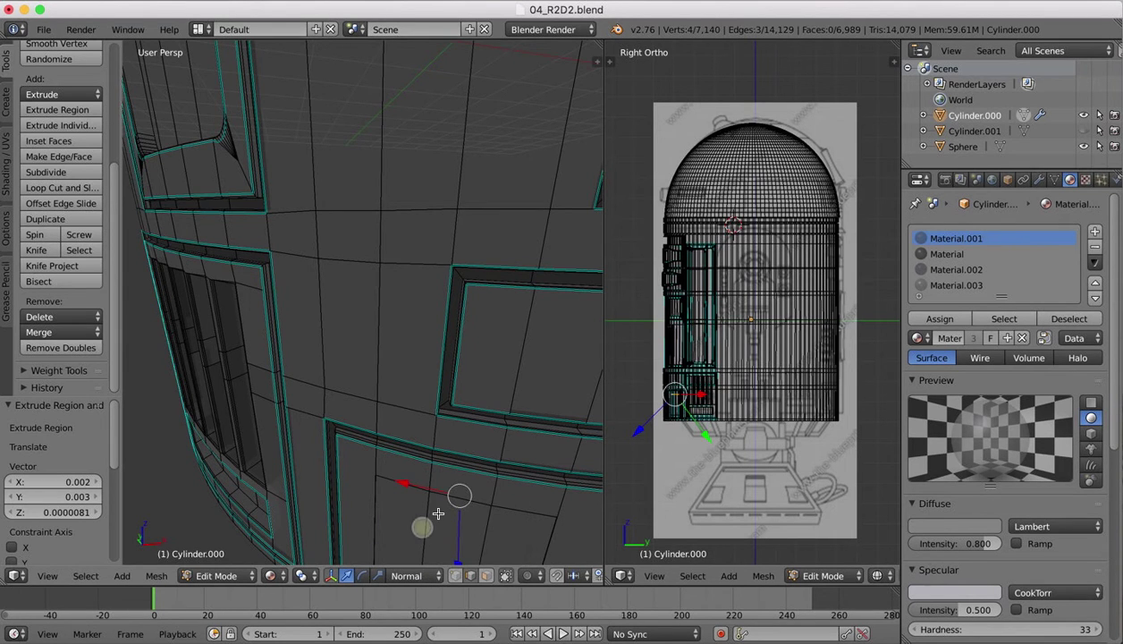
Push the selected upper edges into the body in two moves along their normal axes, about (0.101, 0.177, 0.177) and (0.051, 0.089, -0.074).
scroll(396, 368, "down", 1)
scroll(397, 368, "right", 5)
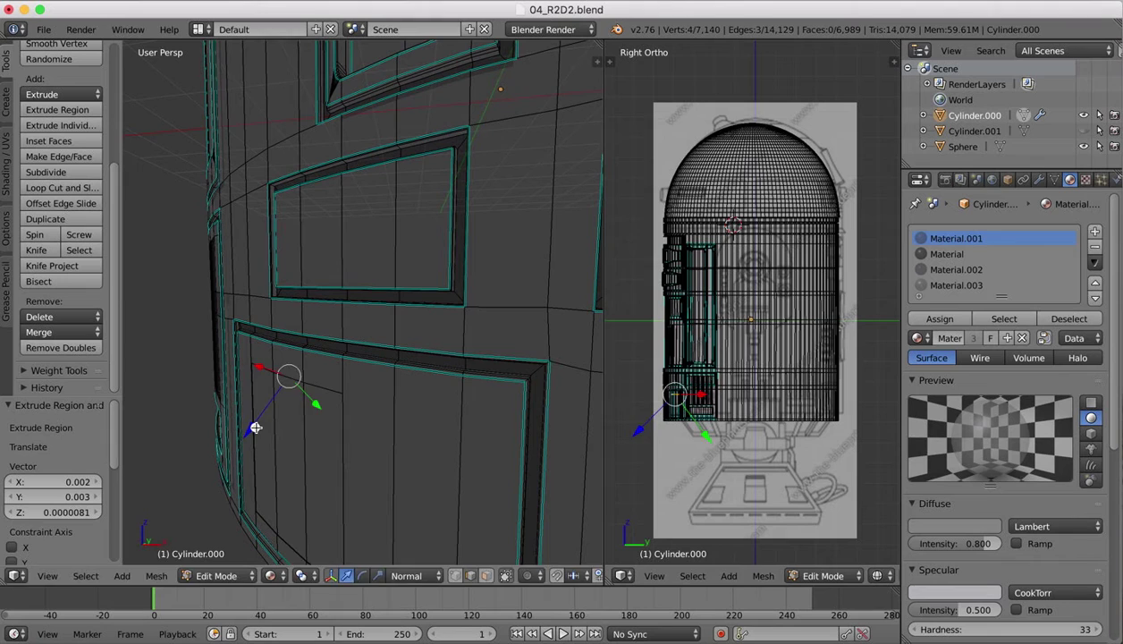
left_click_drag(256, 427, 318, 416)
scroll(318, 416, "down", 5)
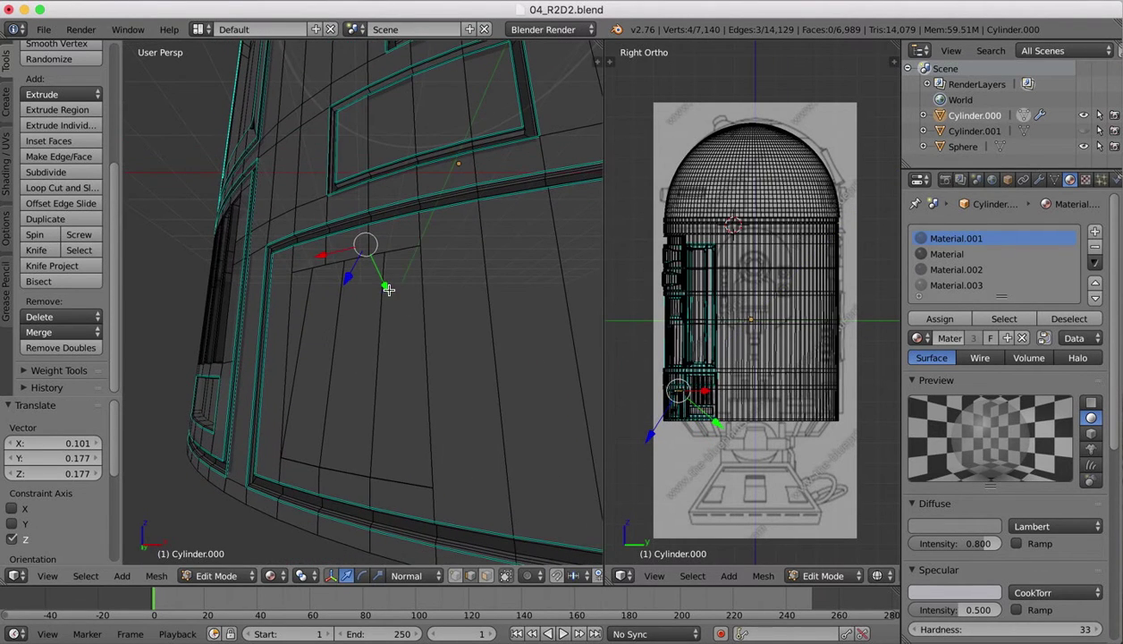
mouse_move(388, 289)
left_mouse_down()
mouse_move(399, 318)
mouse_move(396, 305)
left_mouse_up()
scroll(396, 306, "left", 6)
scroll(396, 306, "right", 5)
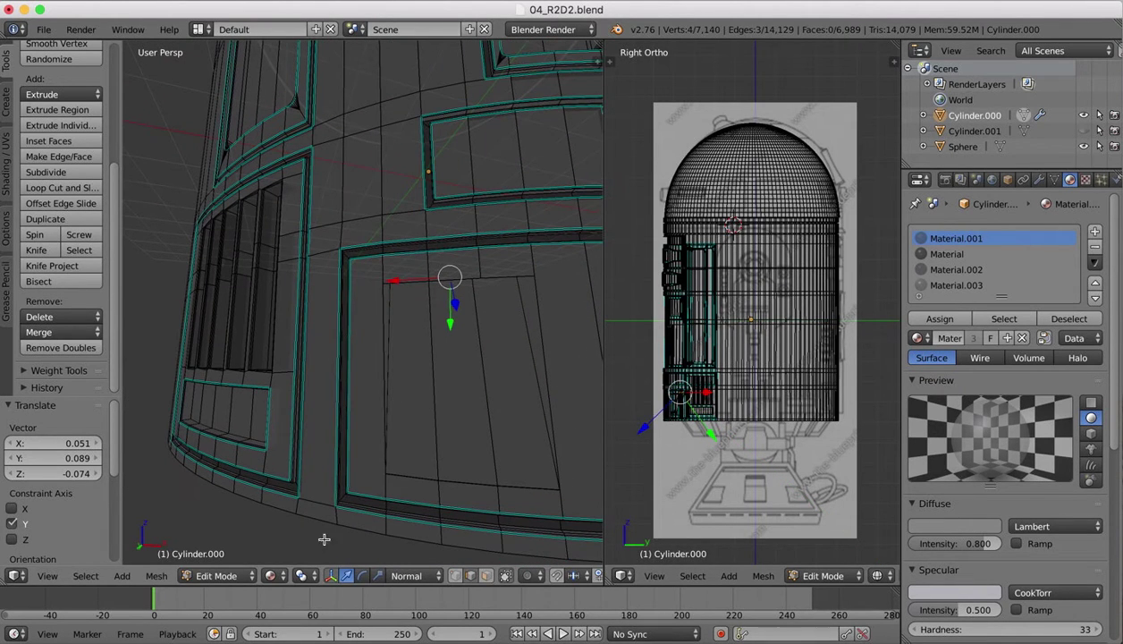
Switch the 3D view to Solid shading and compare the sloped recess with the R2-D2 reference photo.
left_click(273, 575)
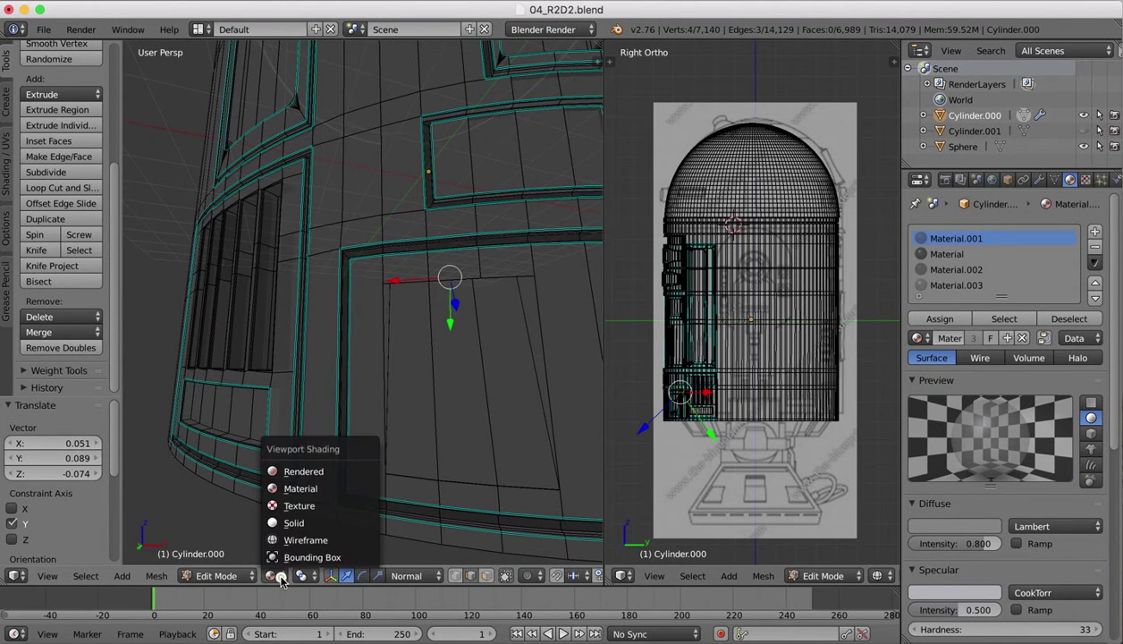
left_click(288, 523)
scroll(298, 266, "down", 2)
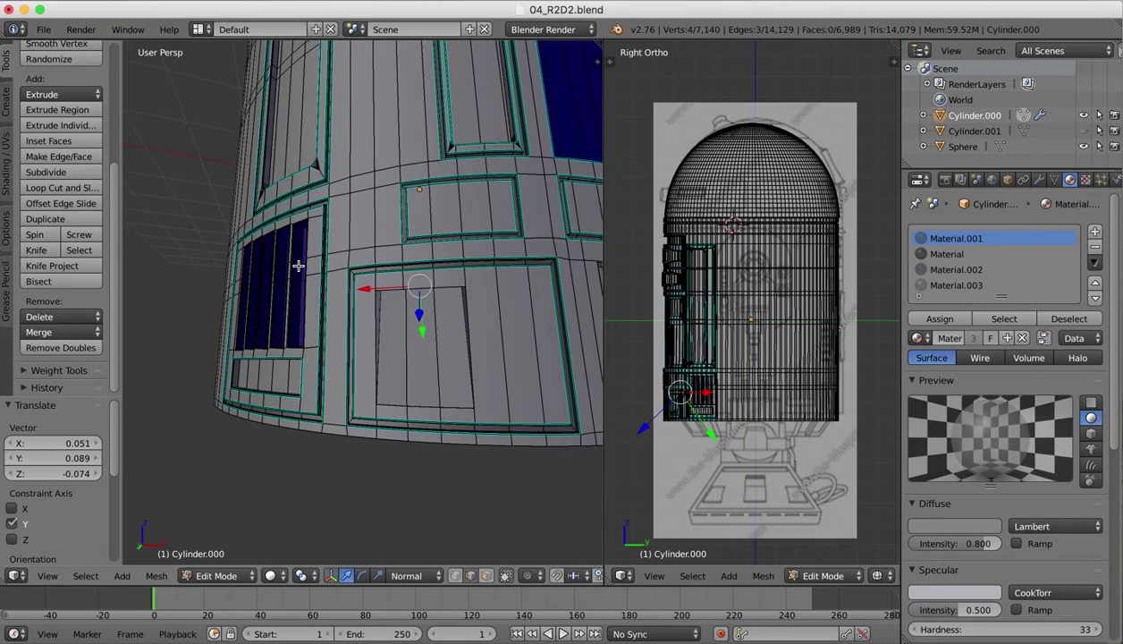
scroll(299, 266, "right", 6)
scroll(299, 266, "left", 5)
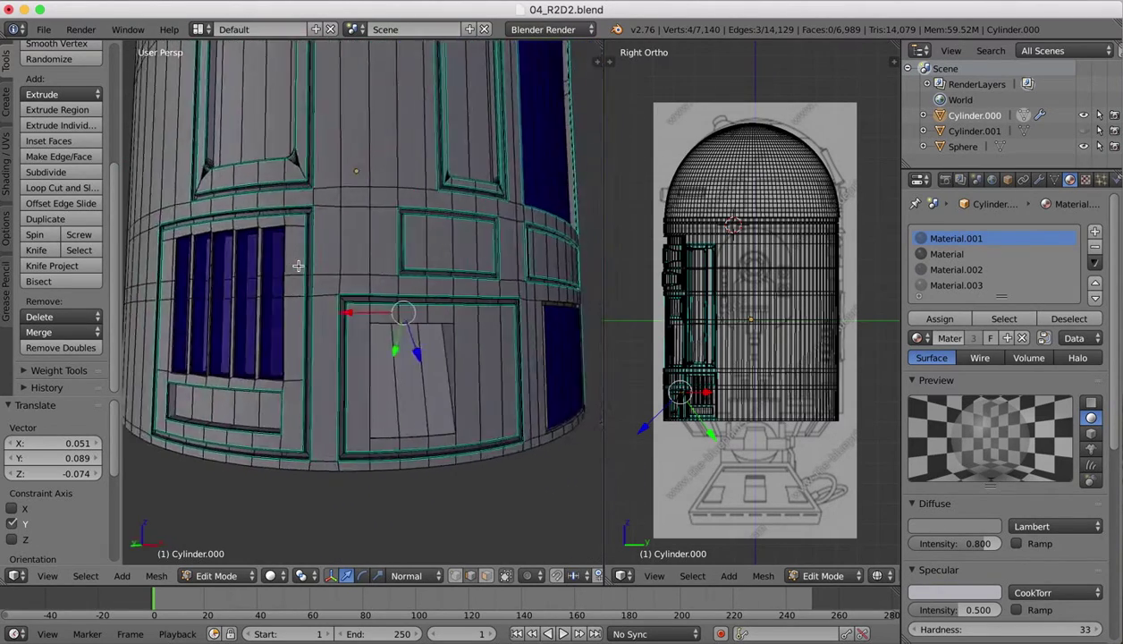
scroll(297, 265, "left", 3)
left_click(935, 626)
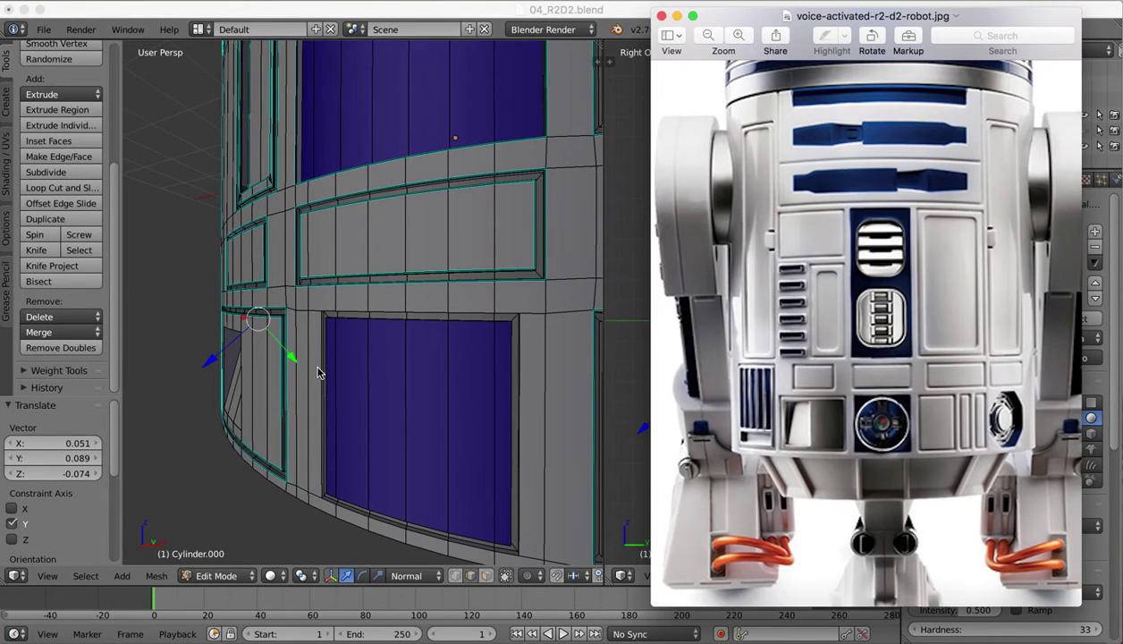
scroll(318, 426, "left", 8)
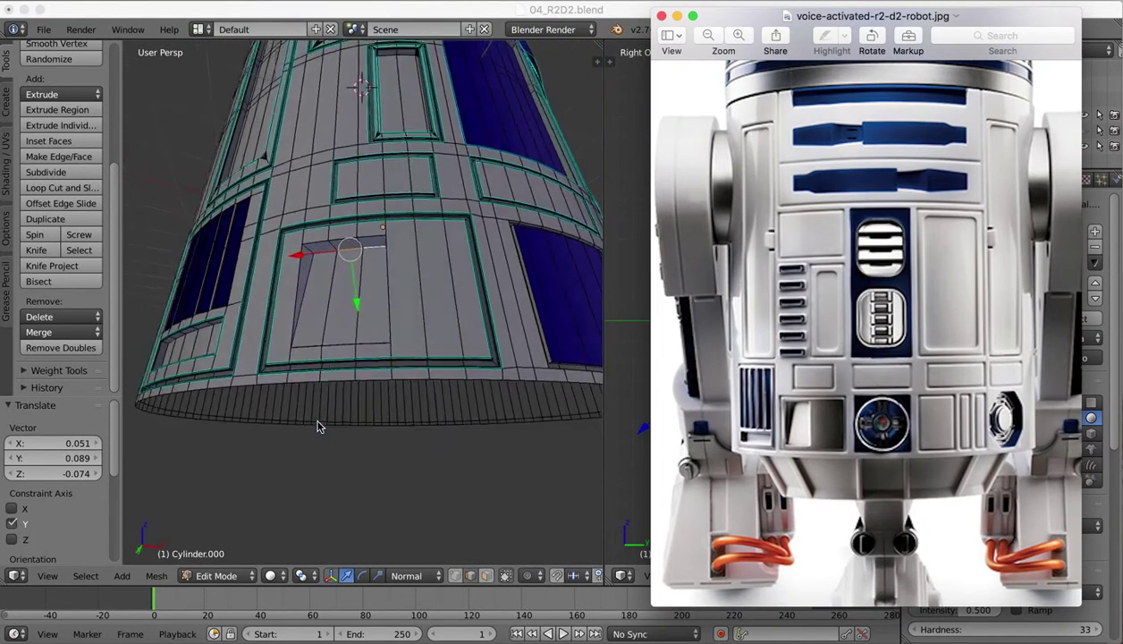
scroll(317, 427, "left", 3)
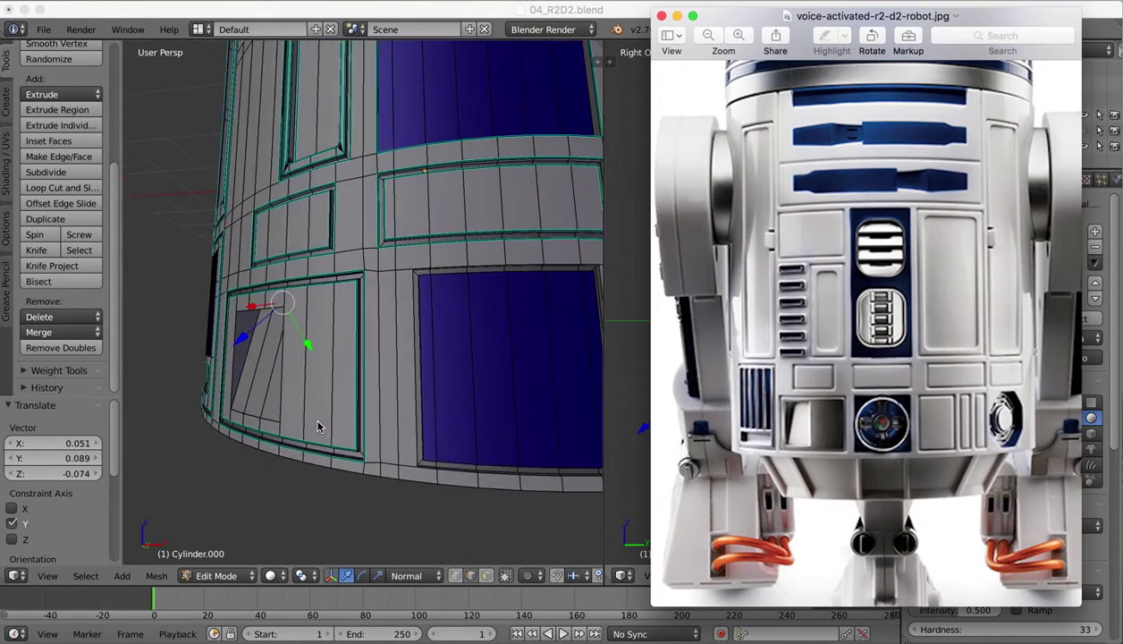
Move the recess's inner upper edges slightly further down and inward, by about (0.013, 0.023, -0.031).
left_click(306, 340)
left_click_drag(311, 343, 312, 344)
scroll(312, 344, "left", 5)
scroll(312, 345, "right", 3)
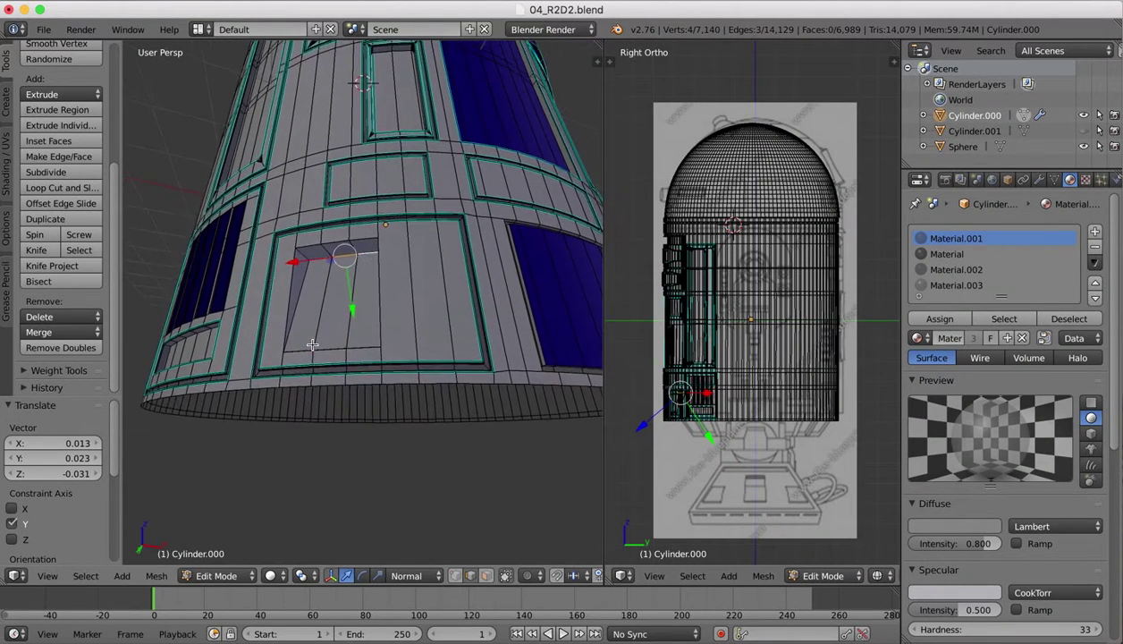
Switch to face selection, select all eight inner faces of the sloped recess and assign Material.003 to them.
left_click(486, 575)
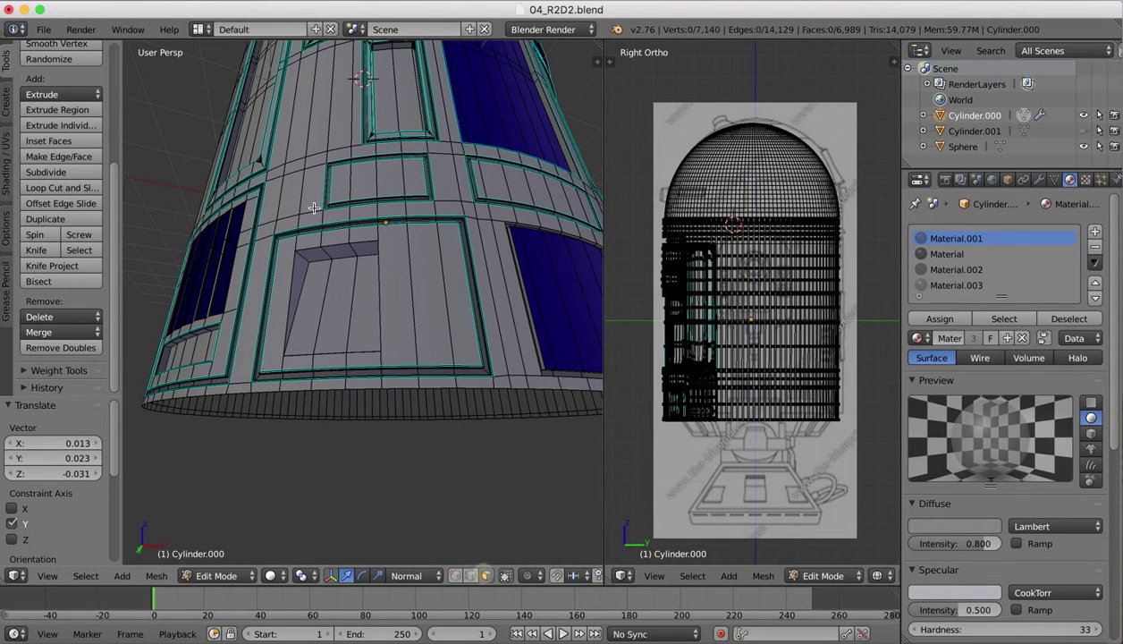
right_click(302, 270)
right_click(315, 258, "shift")
right_click(340, 254, "shift")
right_click(369, 254, "shift")
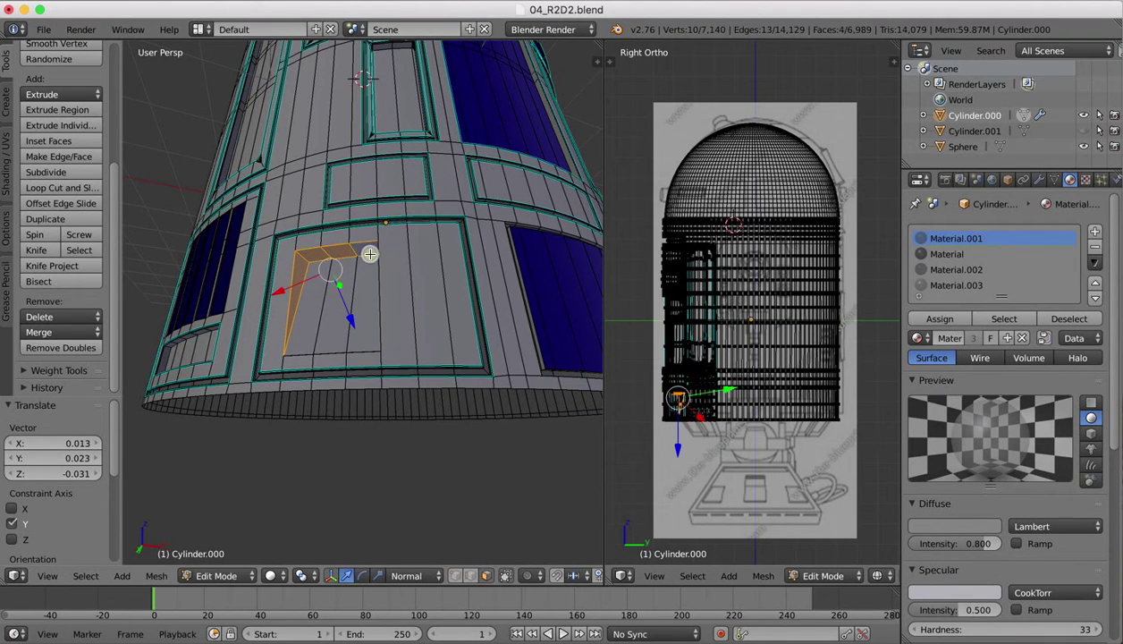
scroll(370, 254, "right", 4)
right_click(288, 328, "shift")
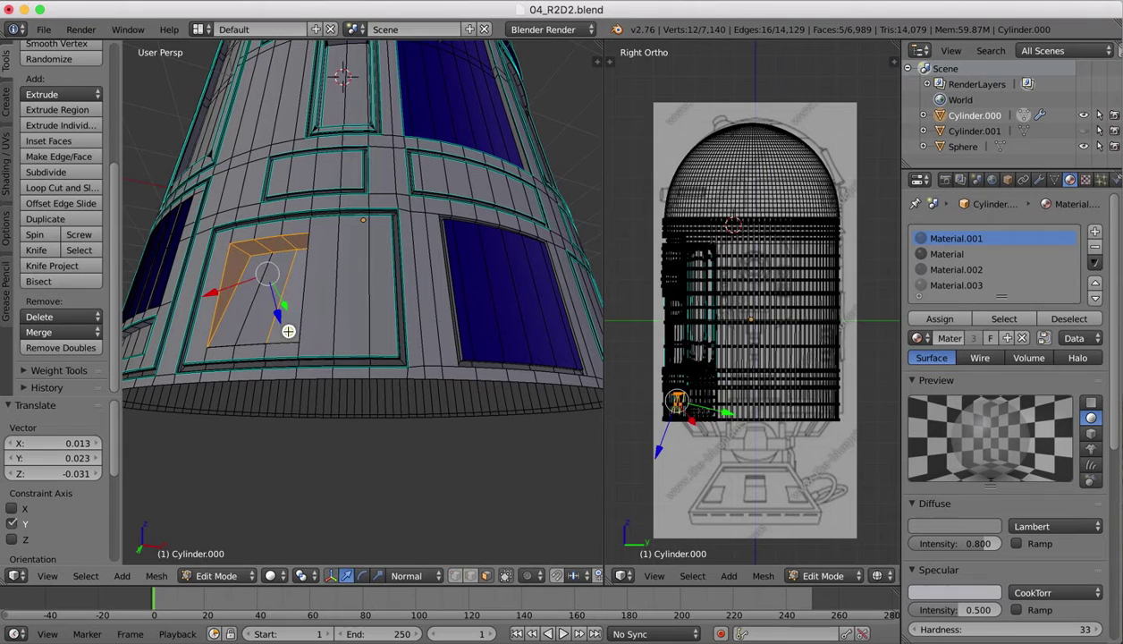
right_click(259, 320, "shift")
right_click(227, 326, "shift")
scroll(284, 253, "left", 5)
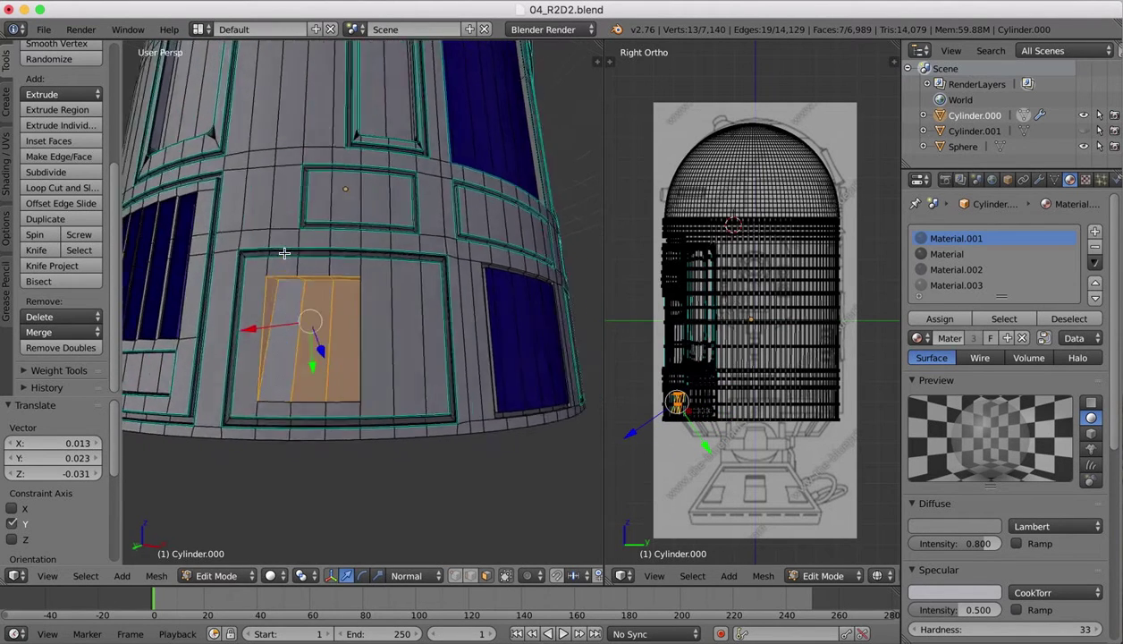
right_click(407, 286, "shift")
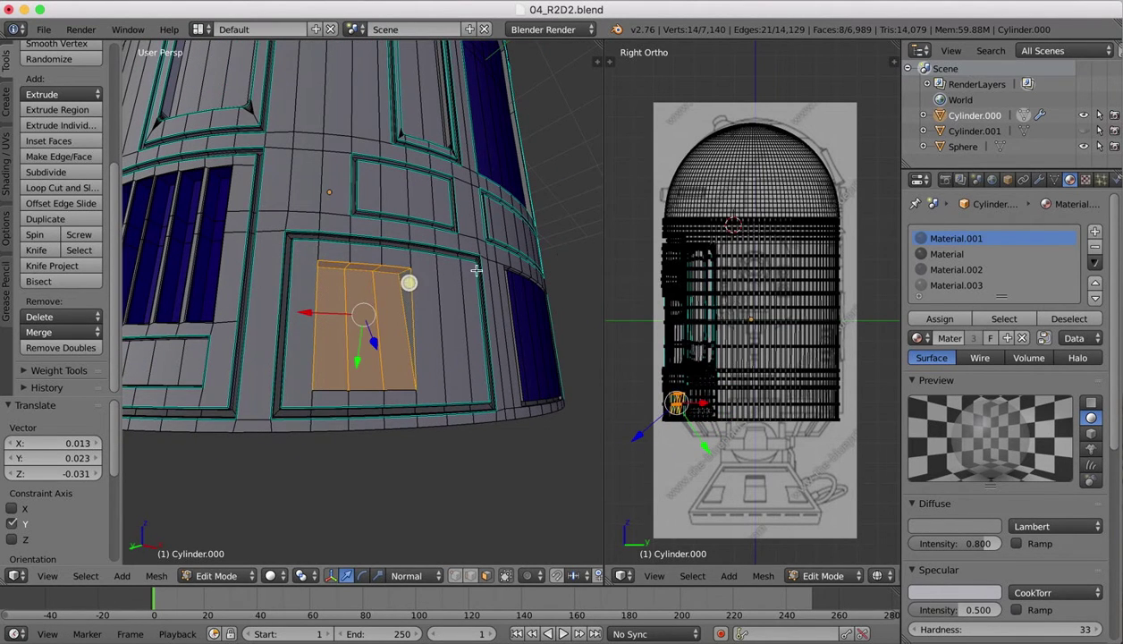
left_click(937, 259)
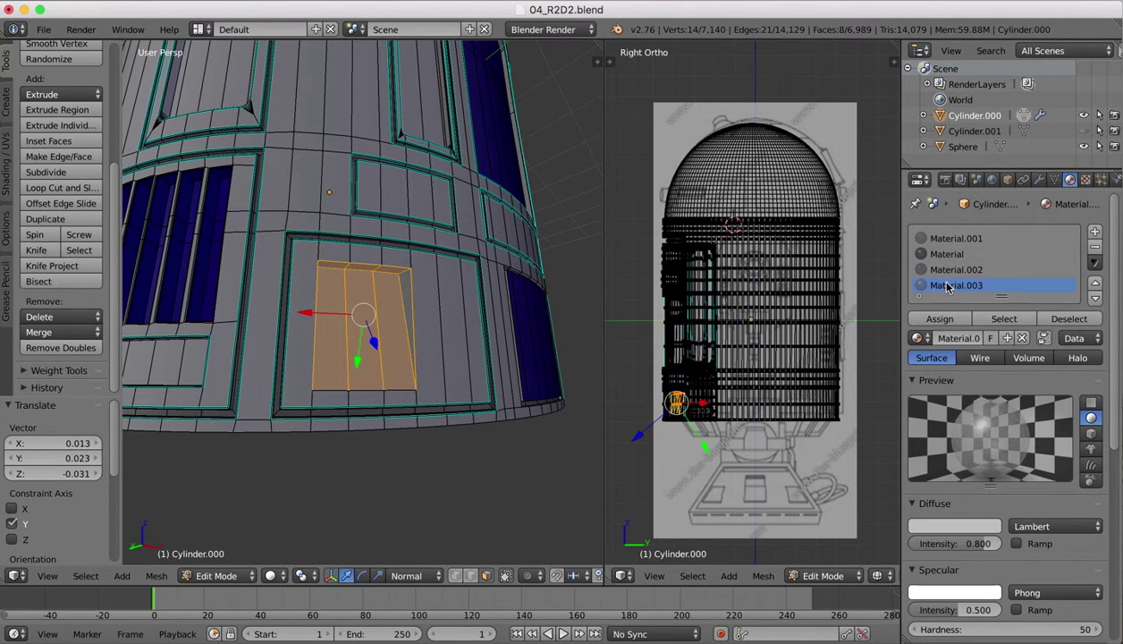
left_click(940, 318)
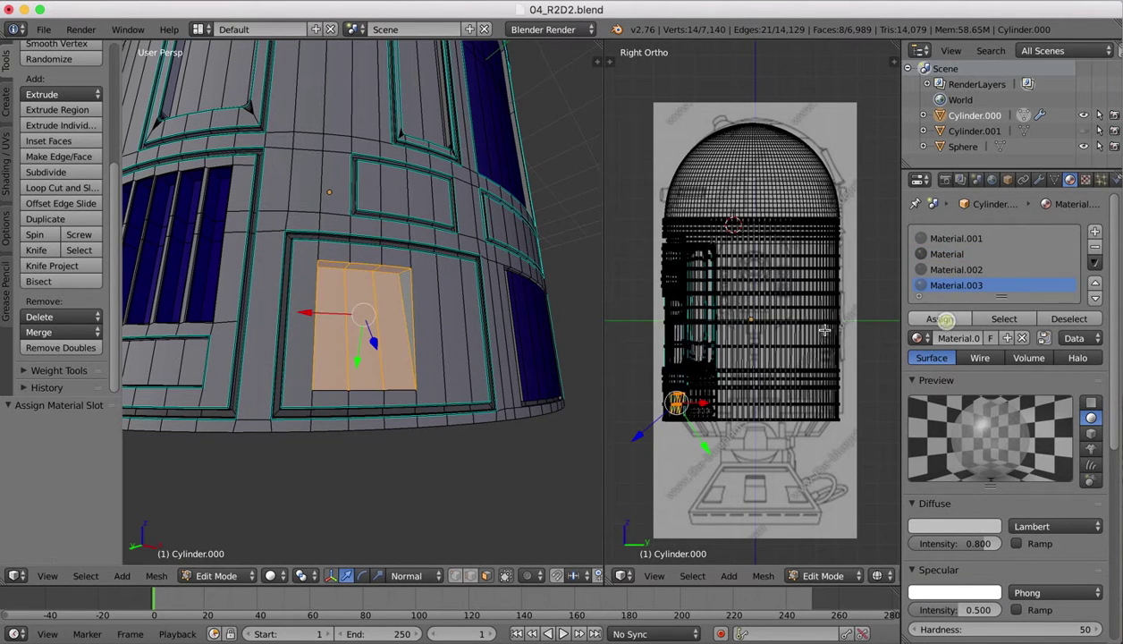
Switch to Object Mode and examine the recess's shading and new material from several angles and up close.
left_click(213, 576)
left_click(212, 556)
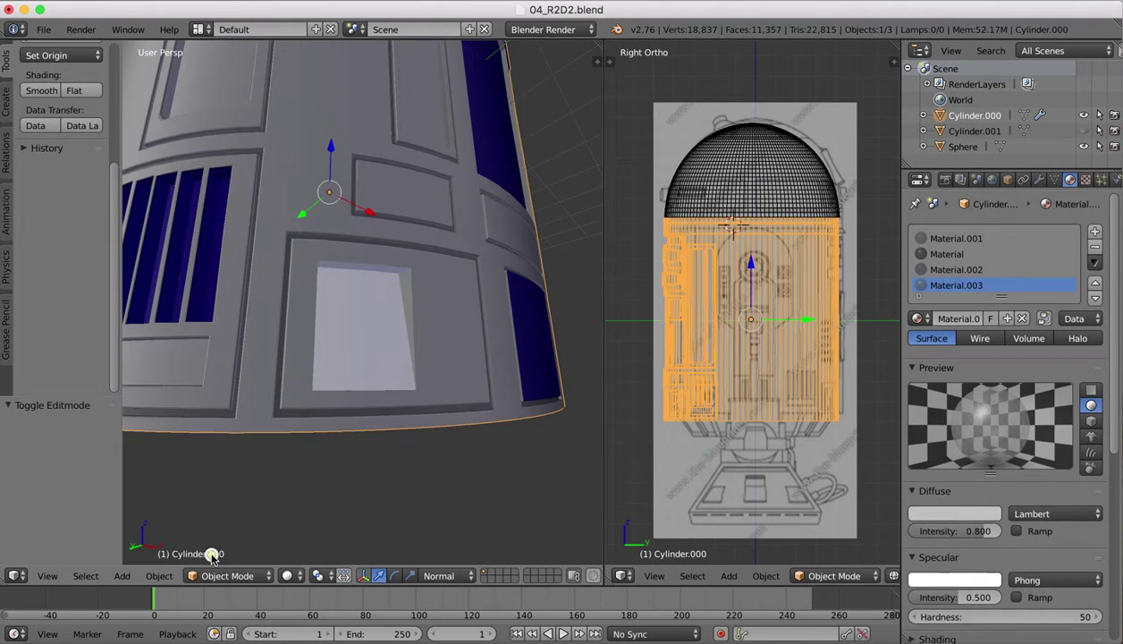
middle_click_drag(433, 218, 426, 213)
scroll(426, 217, "right", 5)
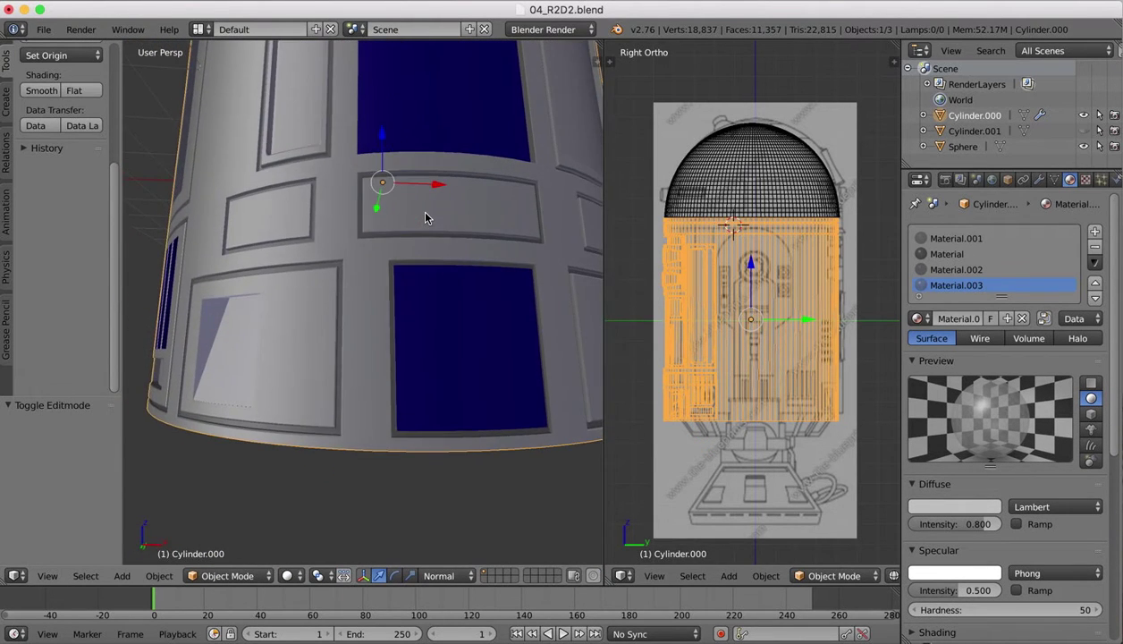
scroll(342, 392, "up", 4)
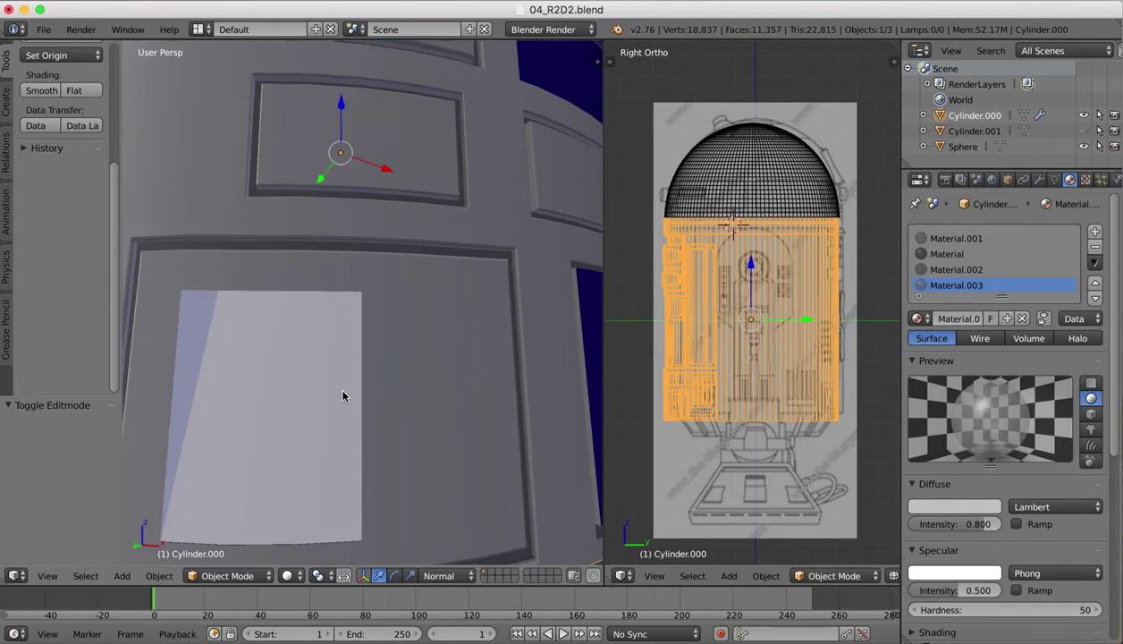
scroll(343, 391, "down", 4)
scroll(342, 396, "right", 5)
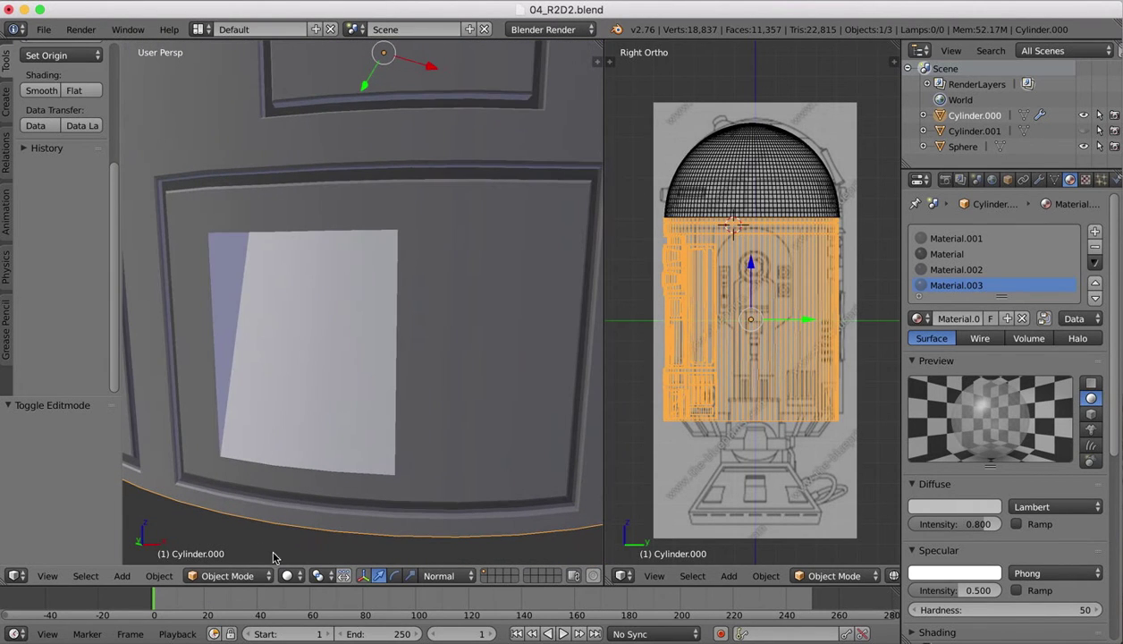
Return to Edit Mode with vertex selection and merge the two overlapping vertices next to the recess's lower-left corner, using At Last.
left_click(228, 575)
left_click(237, 540)
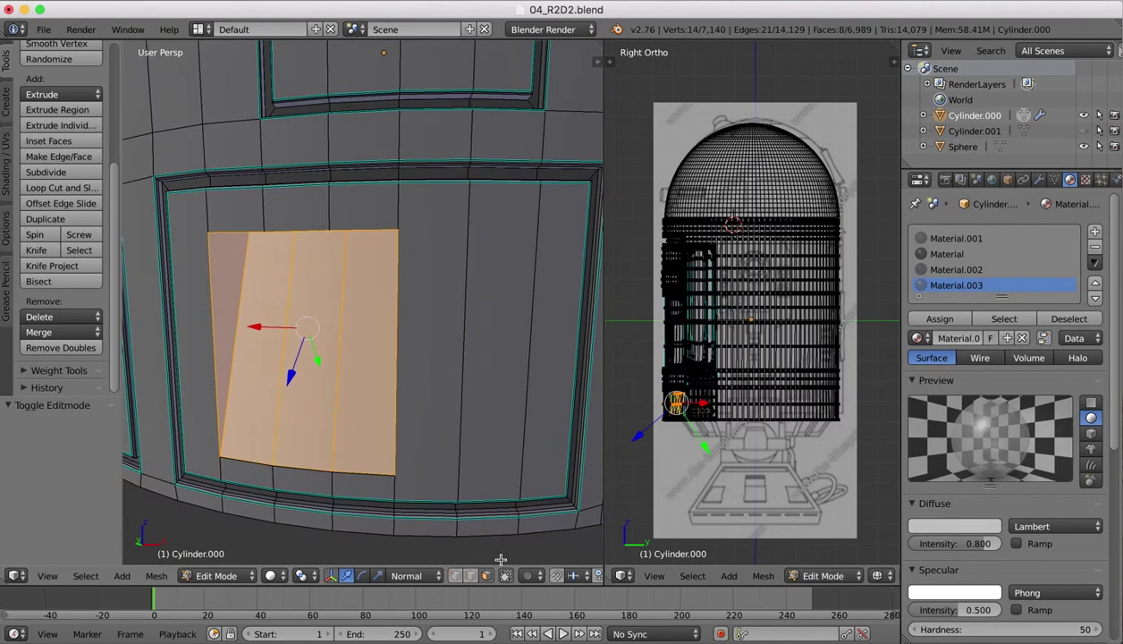
scroll(224, 470, "up", 6)
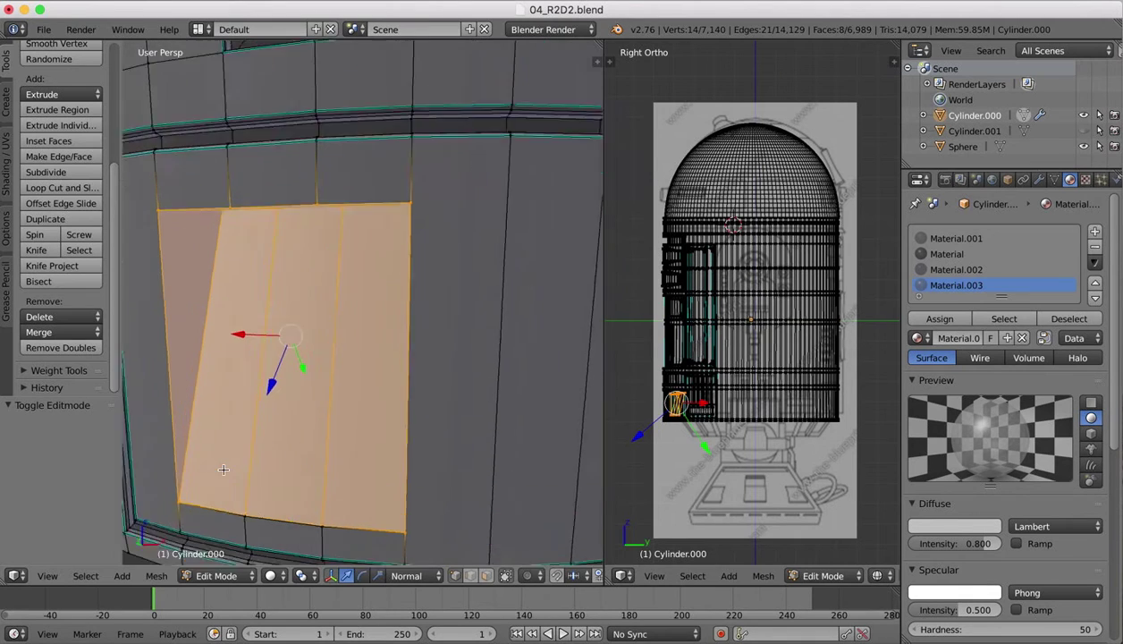
scroll(223, 469, "down", 5, "shift")
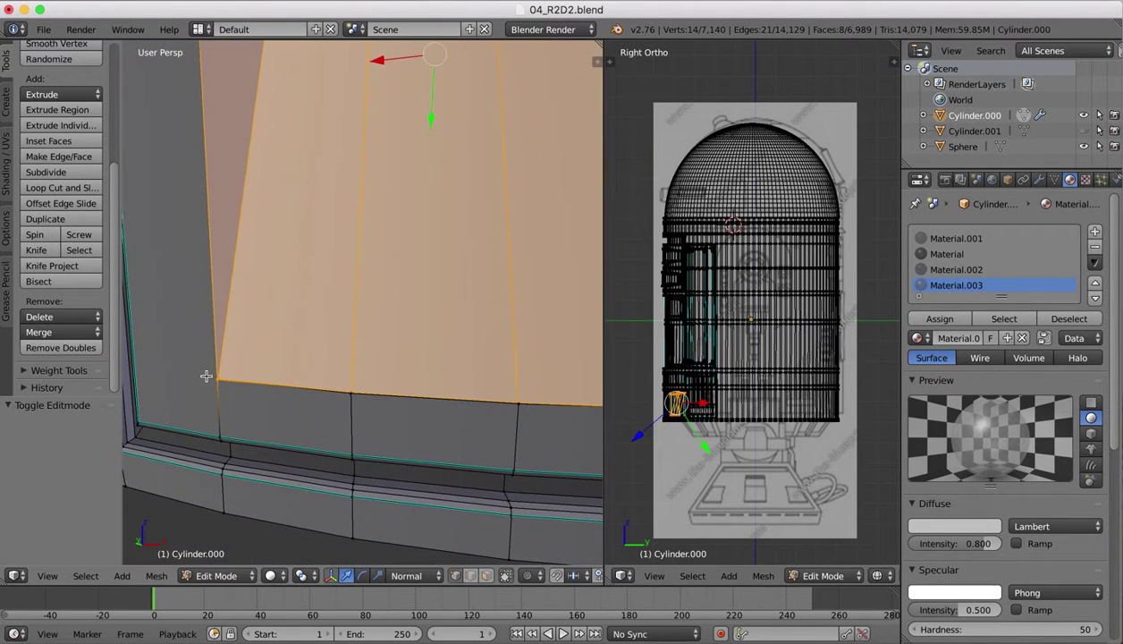
scroll(207, 375, "up", 5)
scroll(206, 375, "down", 4)
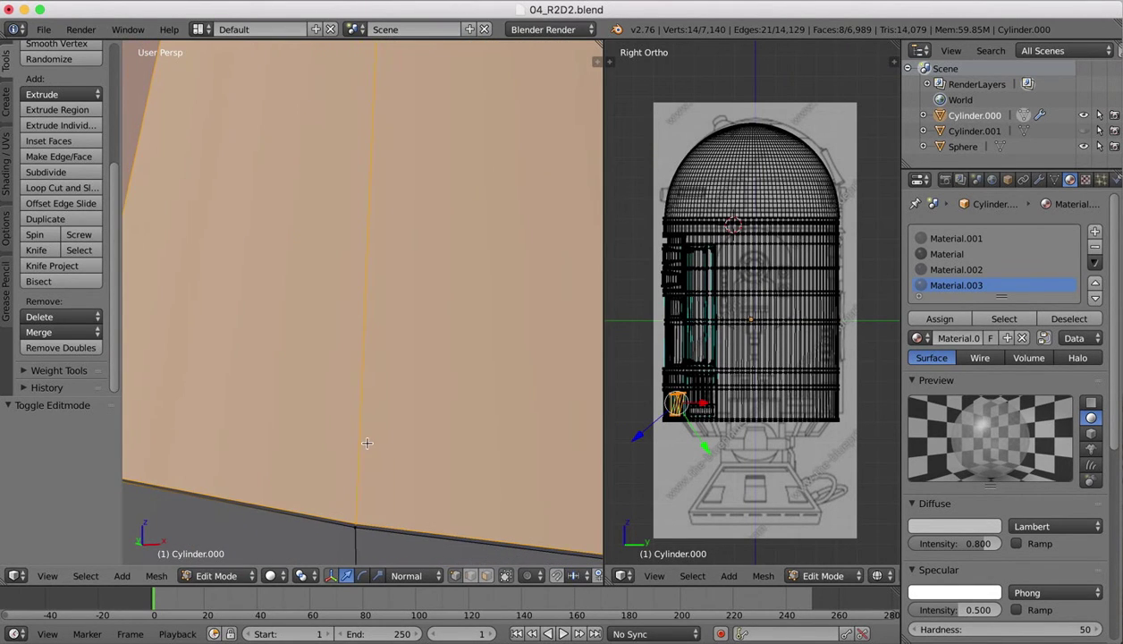
right_click(358, 525)
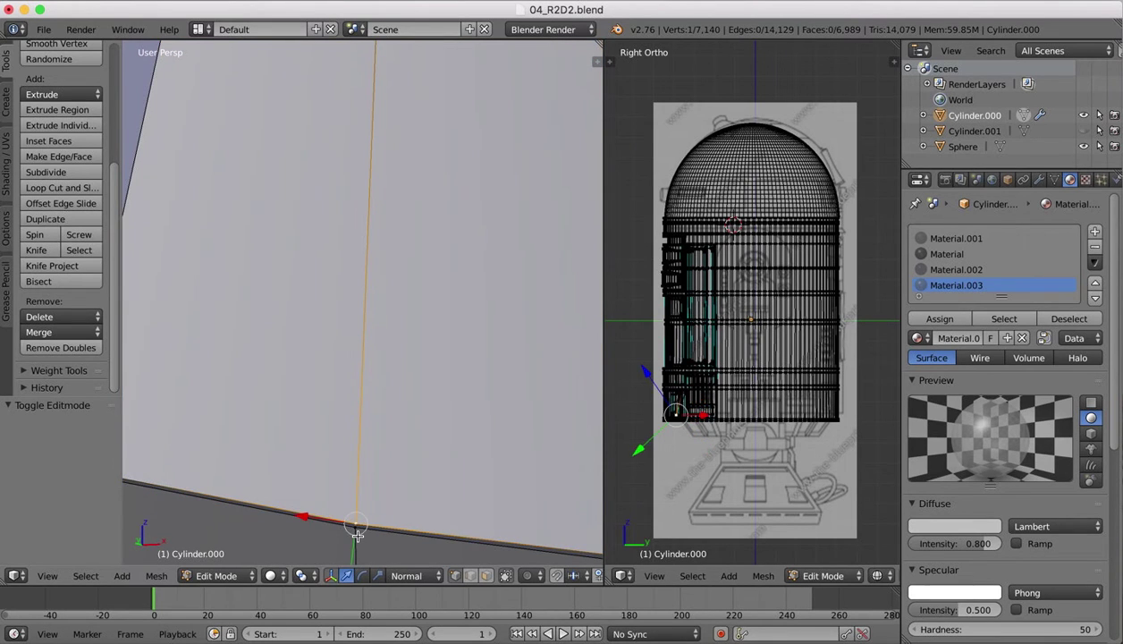
left_click(355, 530)
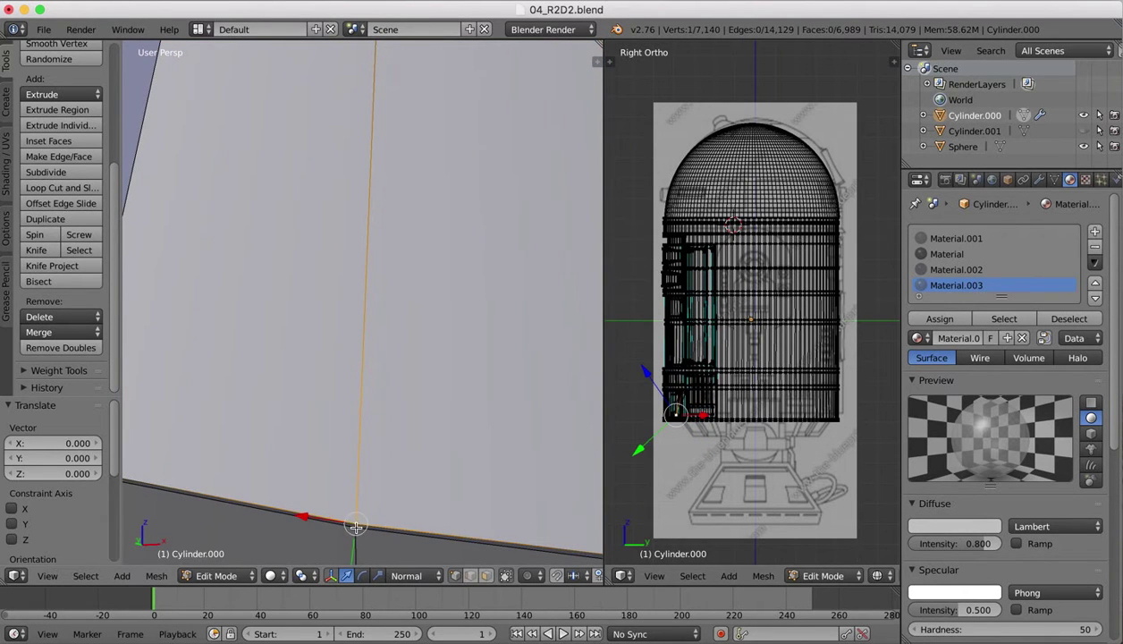
right_click(356, 528, "shift")
left_click(40, 333)
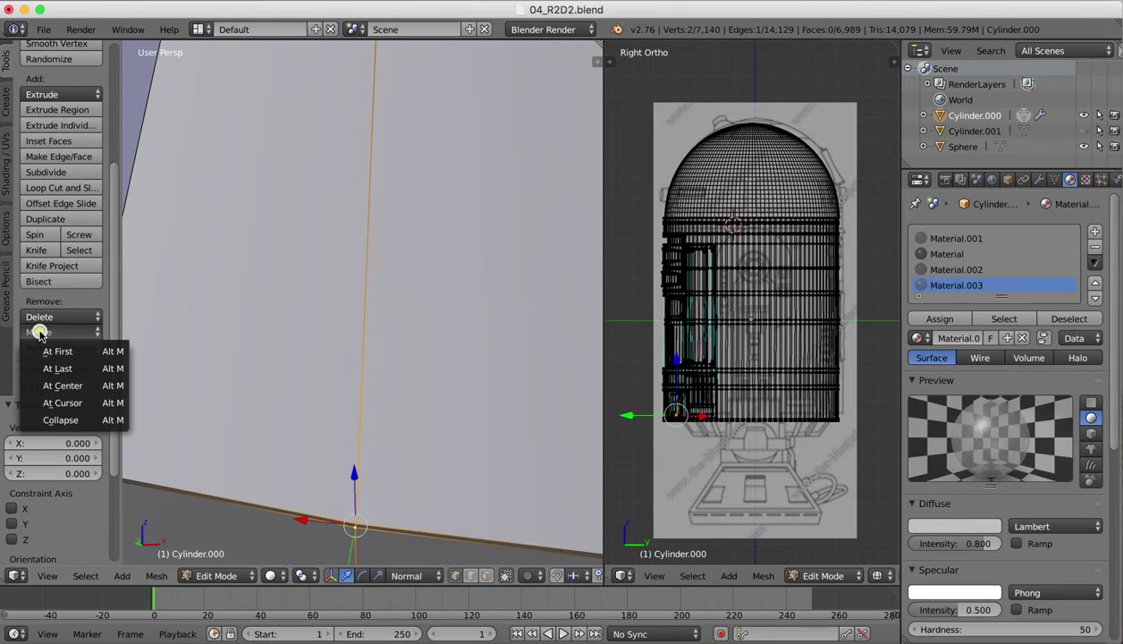
left_click(57, 369)
Select the two overlapping vertices at the recess's lower-left corner.
scroll(247, 412, "down", 3)
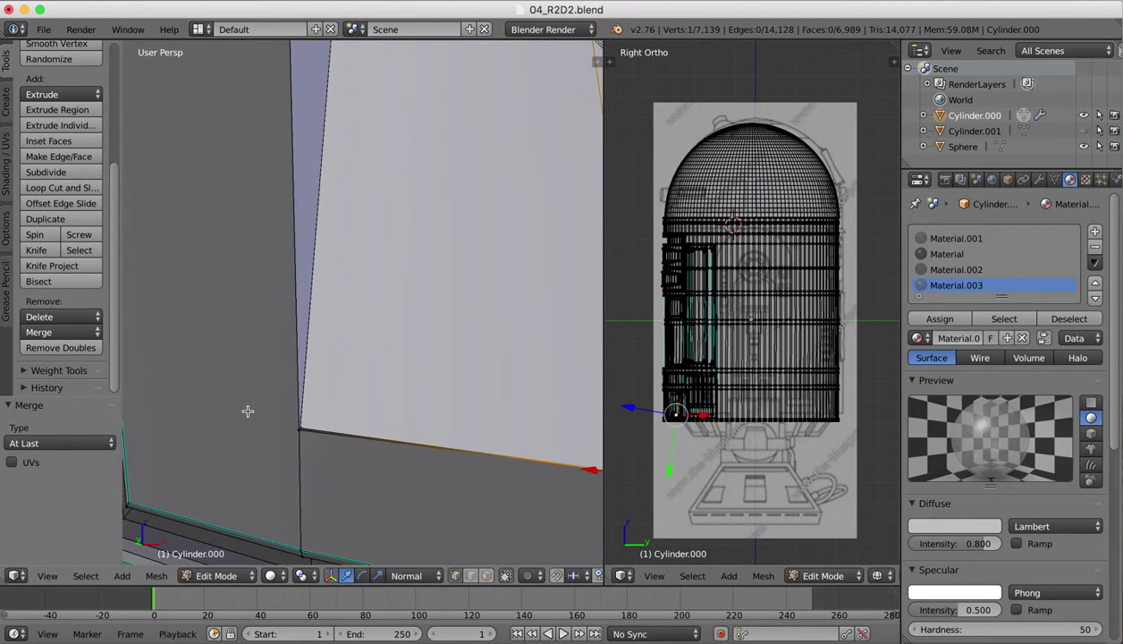
middle_click_drag(340, 414, 253, 456, "shift")
right_click(203, 476)
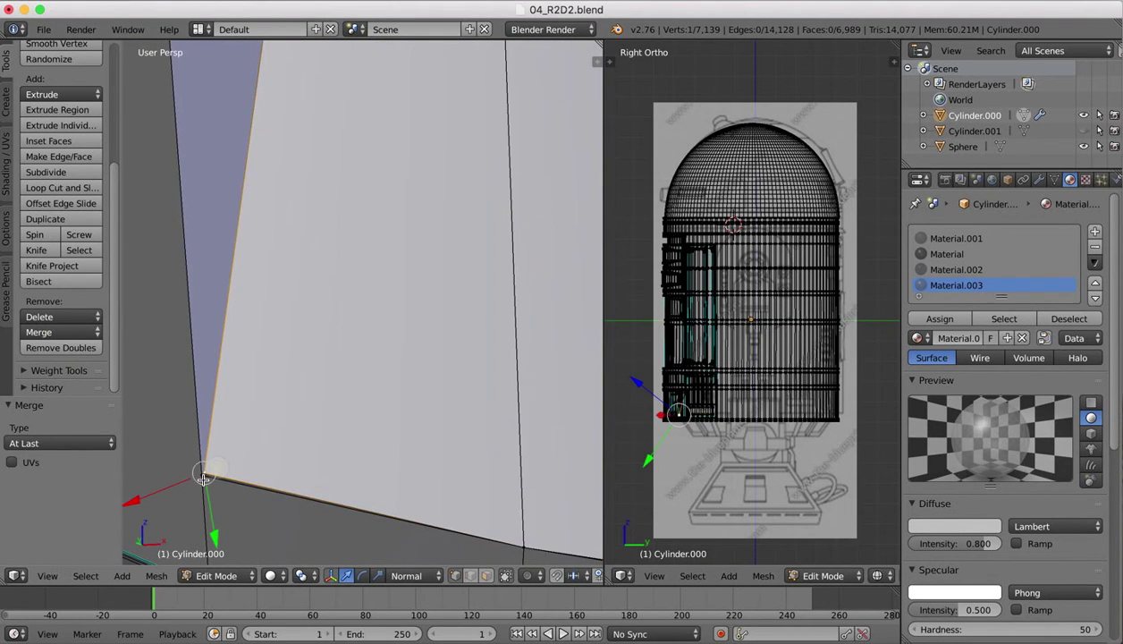
left_click(198, 474)
right_click(198, 470, "shift")
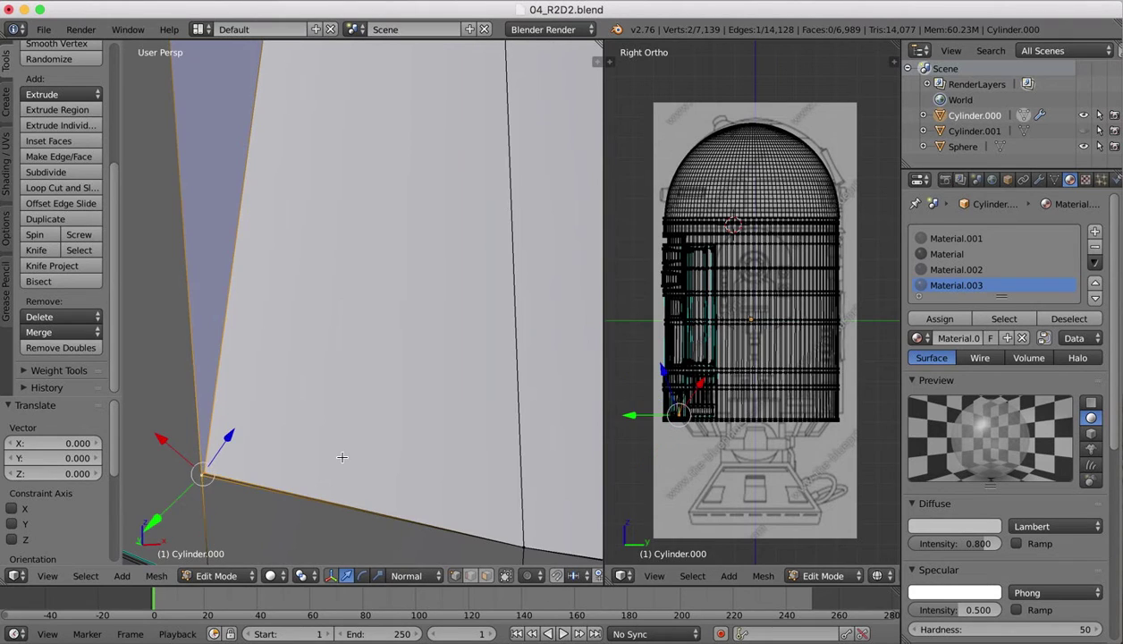
Merge two neighbouring pairs of nearly coincident vertices along the bottom edge of the lower panel's recess, using At Last.
left_click(54, 332)
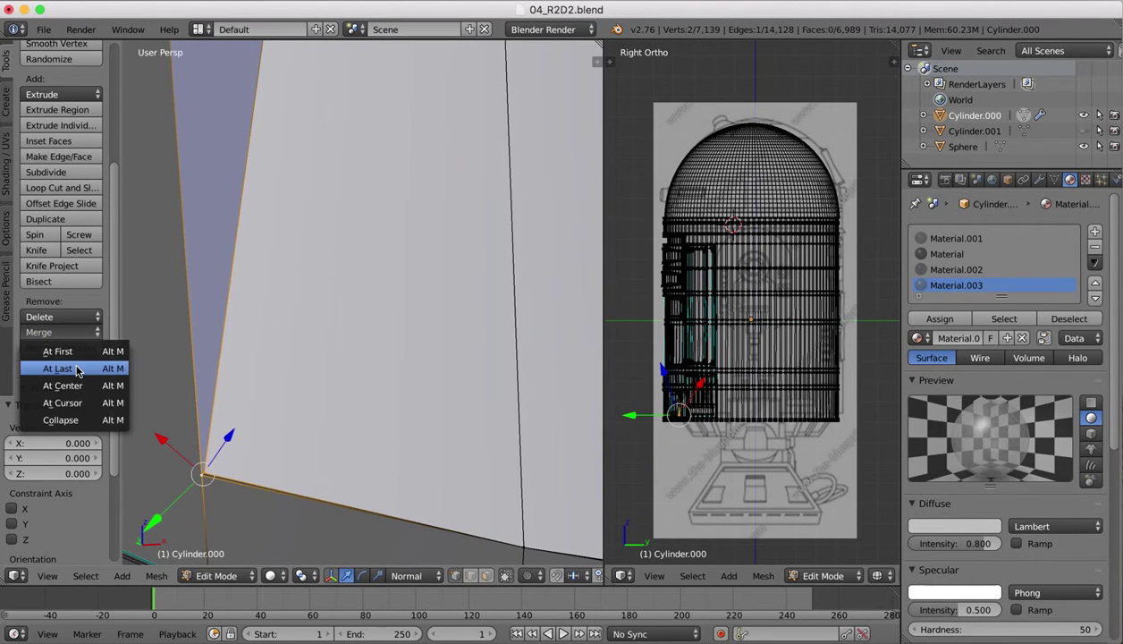
left_click(70, 366)
scroll(321, 398, "down", 5, "shift")
scroll(321, 398, "up", 5, "shift")
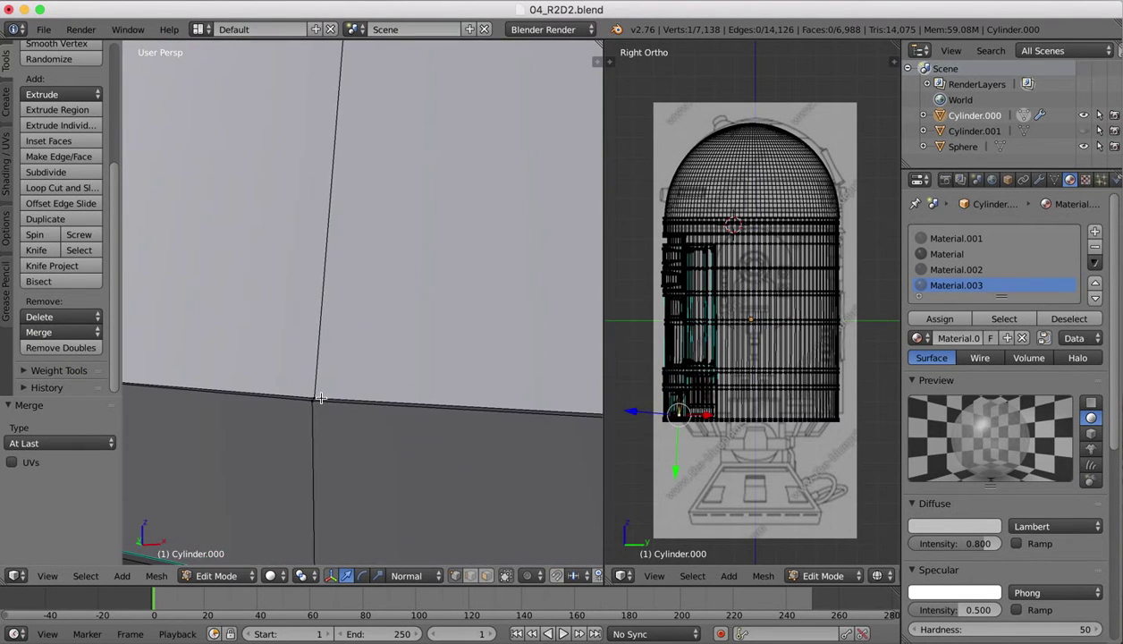
scroll(323, 390, "up", 2, "shift")
right_click(315, 451)
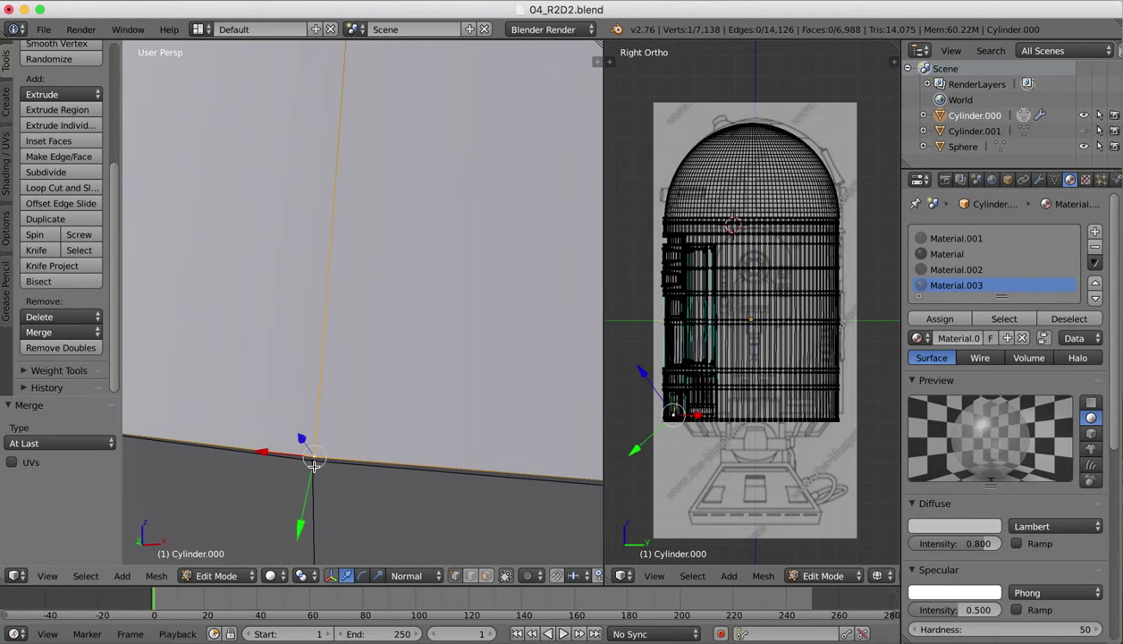
left_click(312, 461)
right_click(313, 462, "shift")
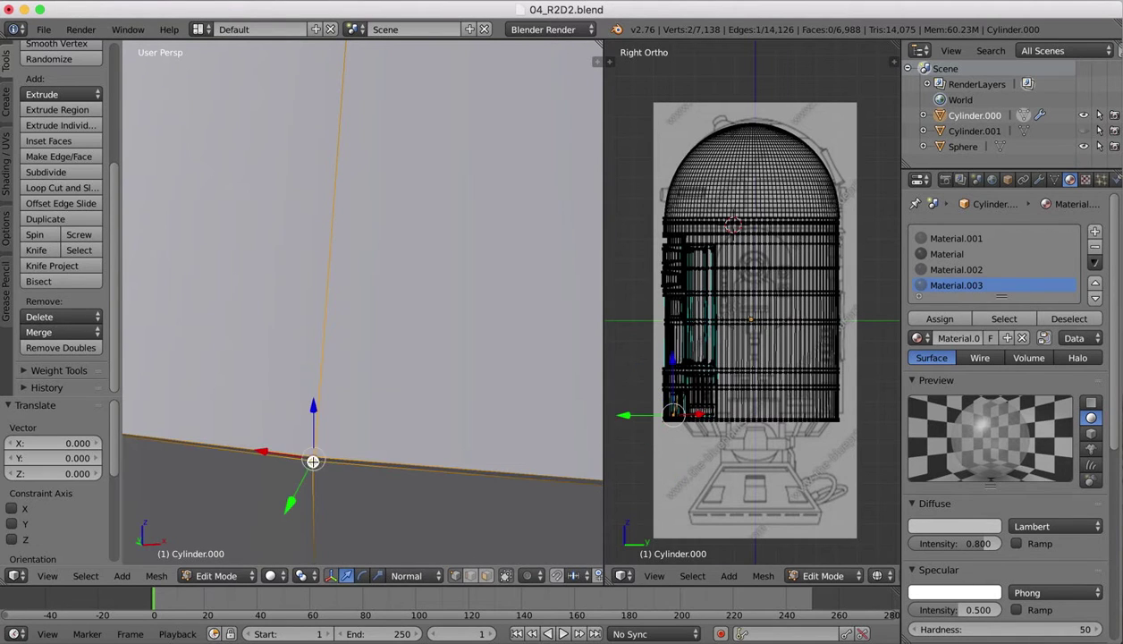
left_click(45, 326)
left_click(57, 368)
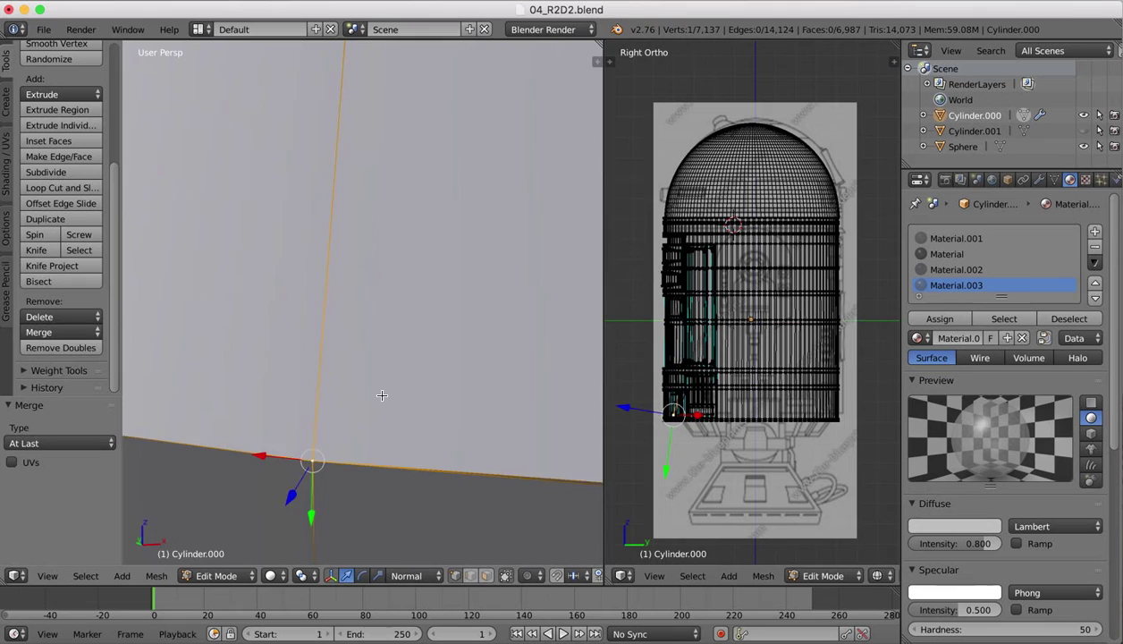
Merge the vertex pair at the recess's bottom right corner with At Last to close the gap there.
scroll(382, 395, "up", 5)
scroll(382, 395, "up", 5)
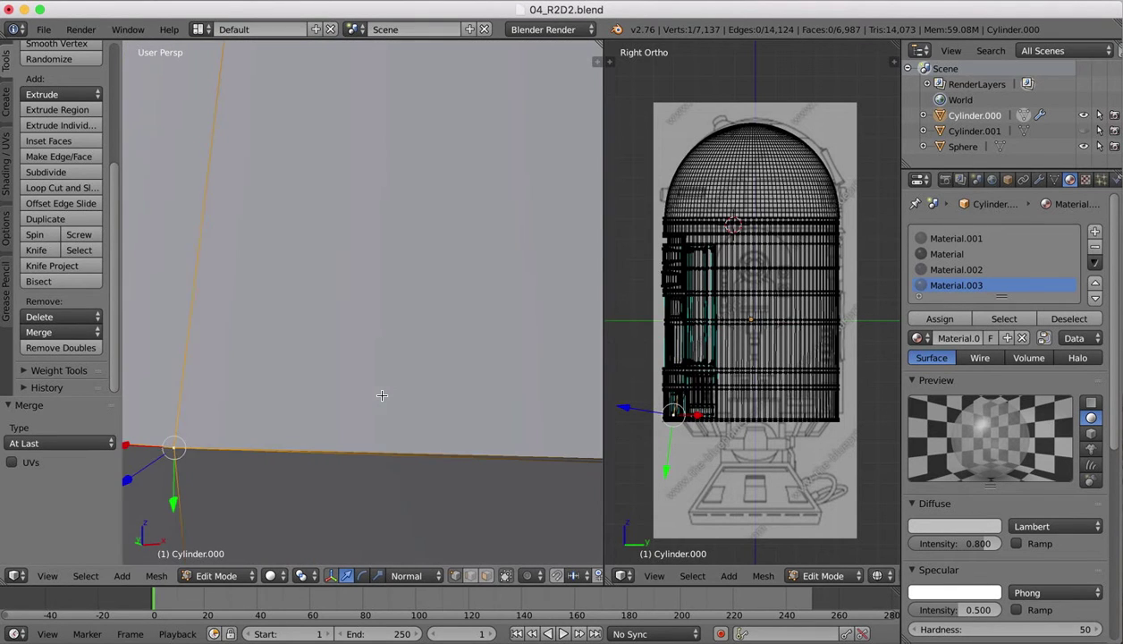
scroll(381, 395, "down", 3)
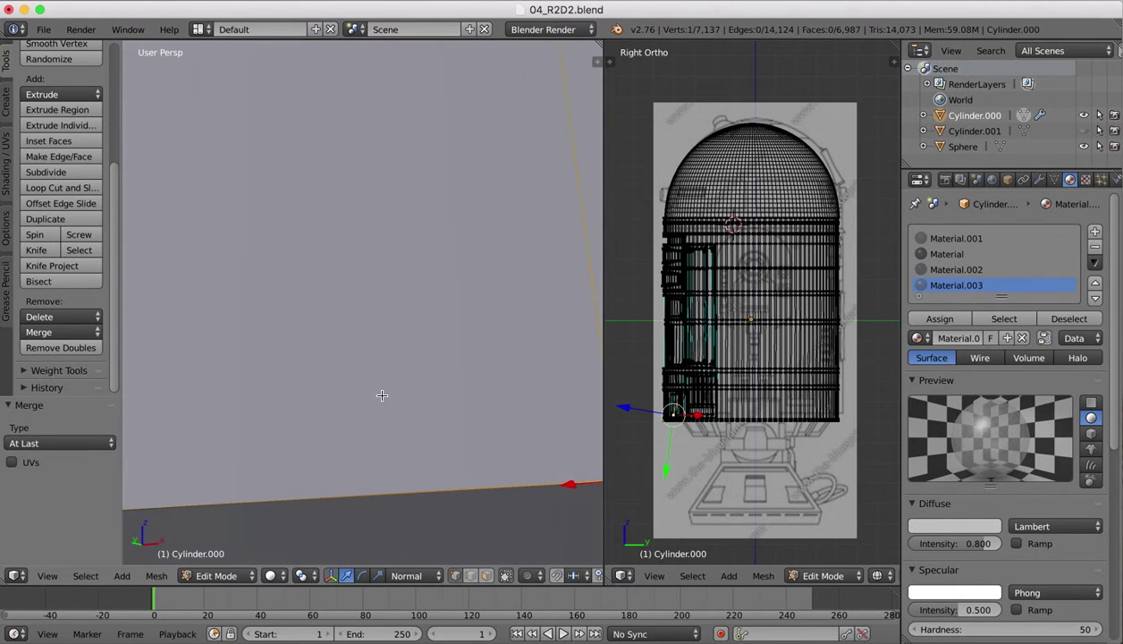
scroll(382, 395, "up", 3)
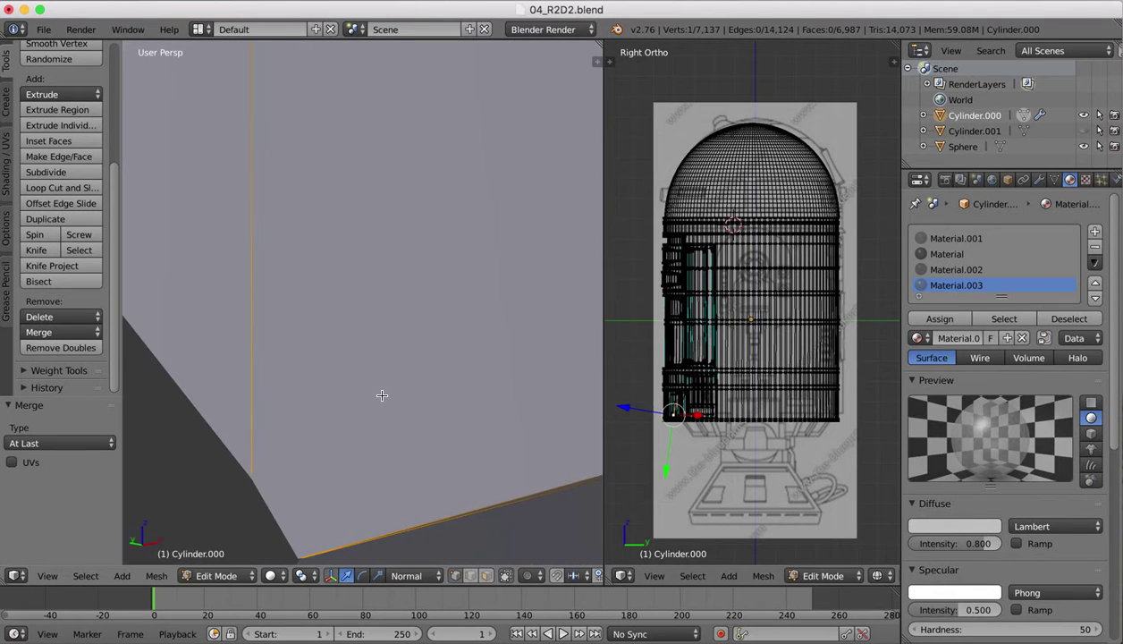
scroll(382, 395, "down", 3)
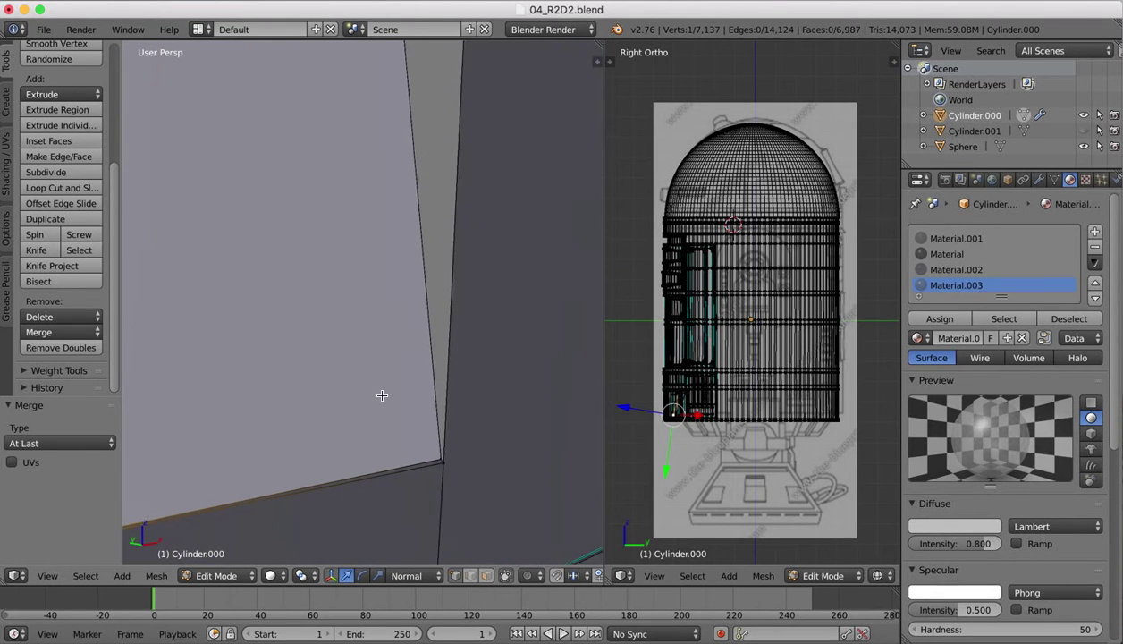
right_click(434, 457)
left_click(443, 466)
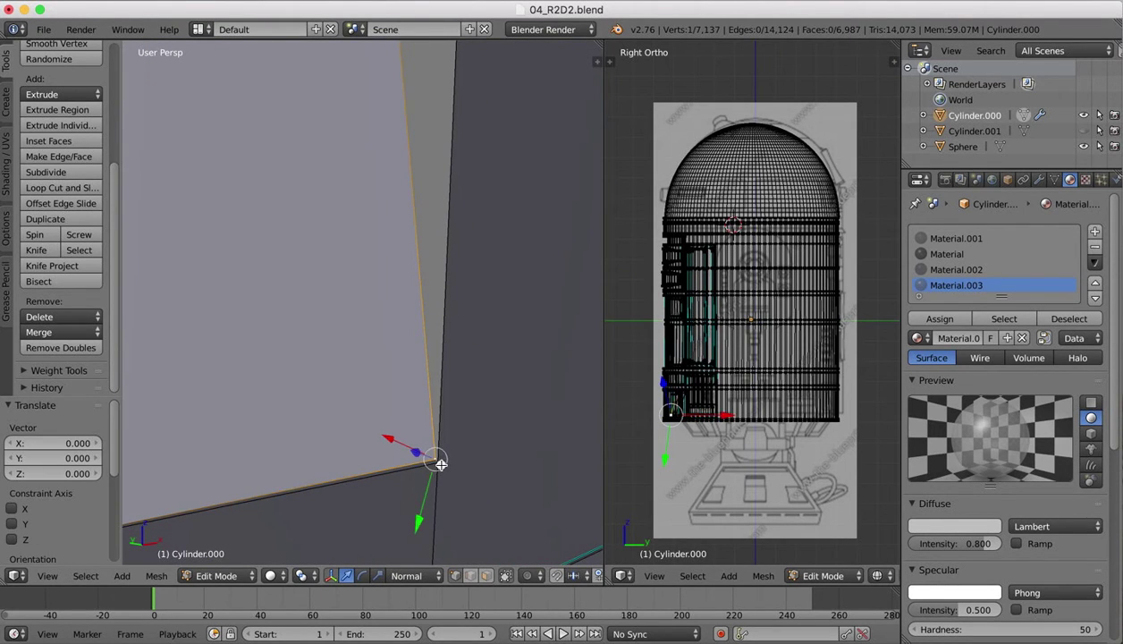
right_click(438, 463, "shift")
left_click(43, 332)
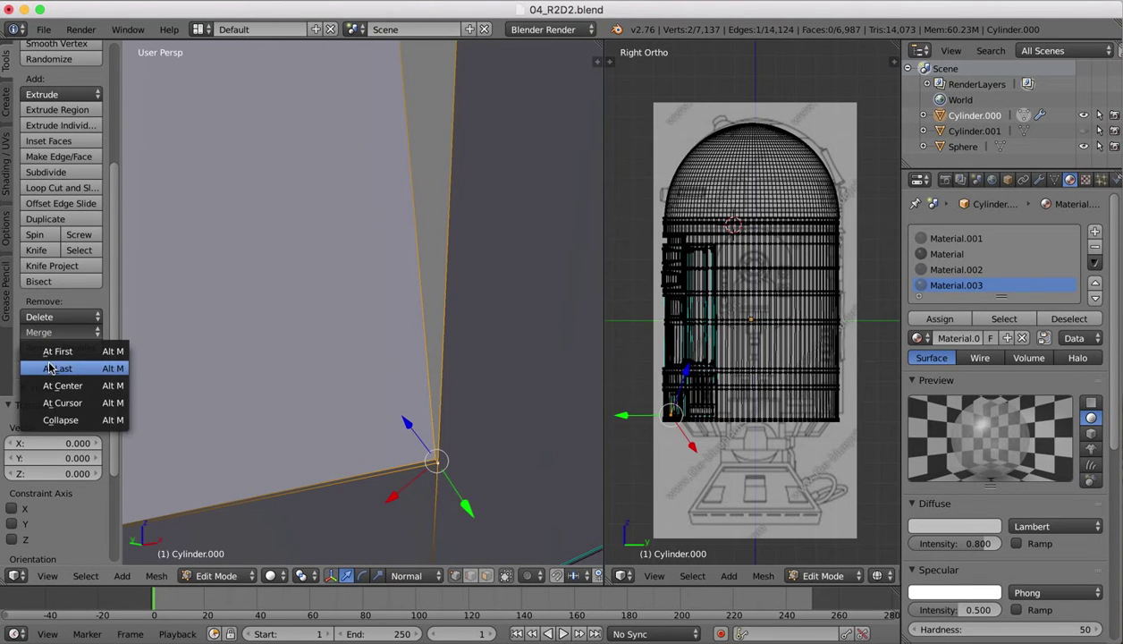
left_click(50, 368)
Bevel the edge loop around the recess opening by 0.003 with 2 segments.
scroll(353, 315, "down", 5)
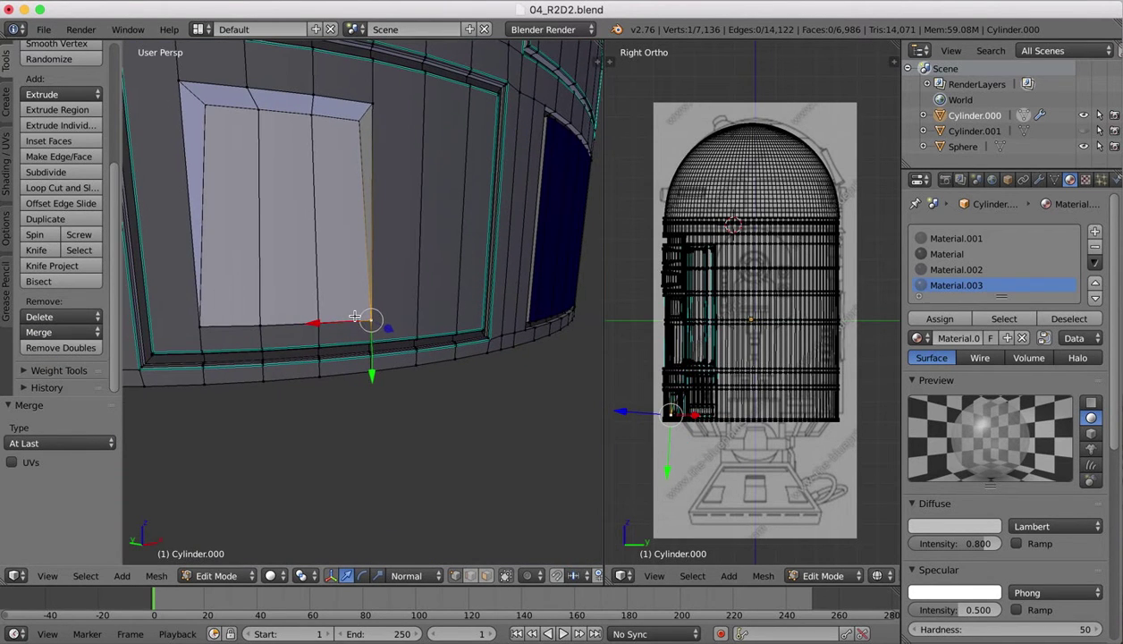
scroll(355, 316, "up", 5)
scroll(355, 316, "down", 3)
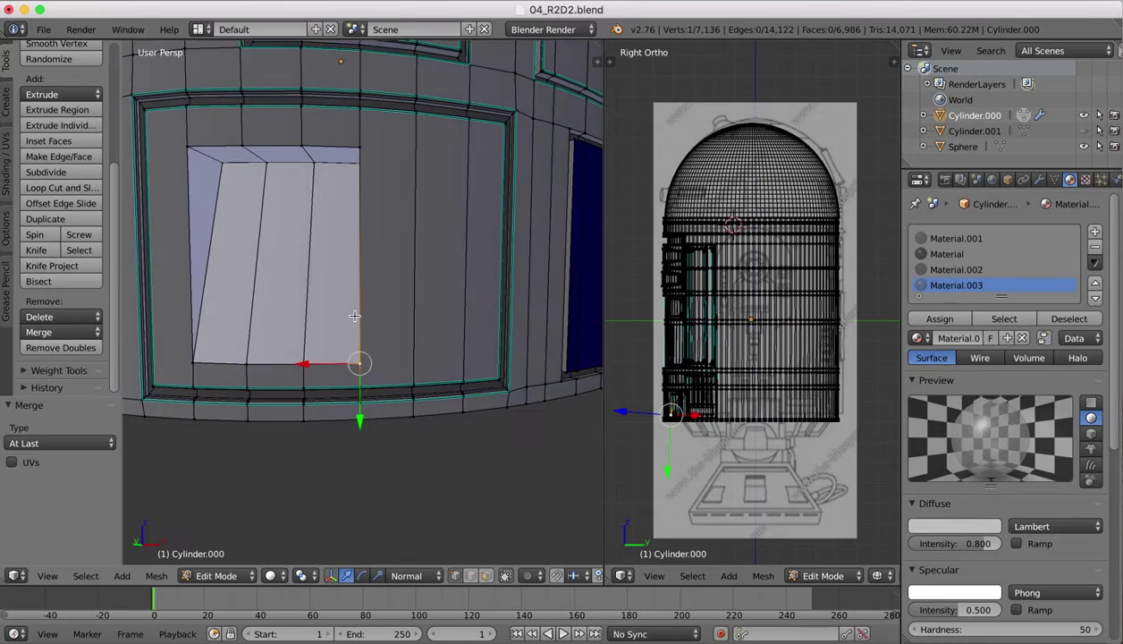
scroll(354, 316, "left", 3)
left_click(473, 579)
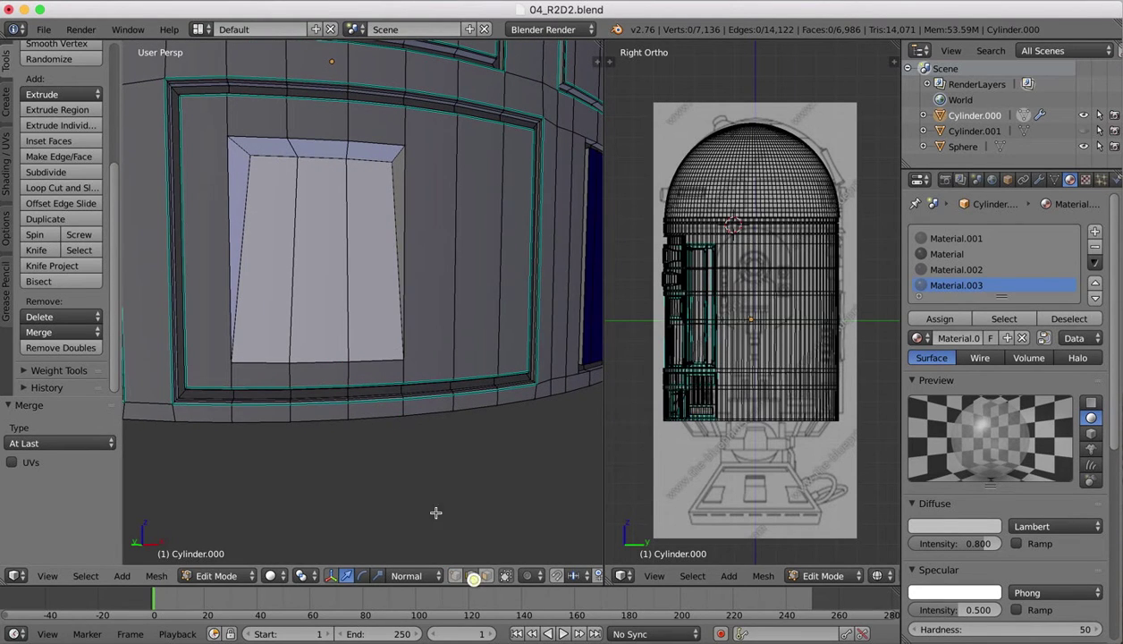
right_click(264, 136)
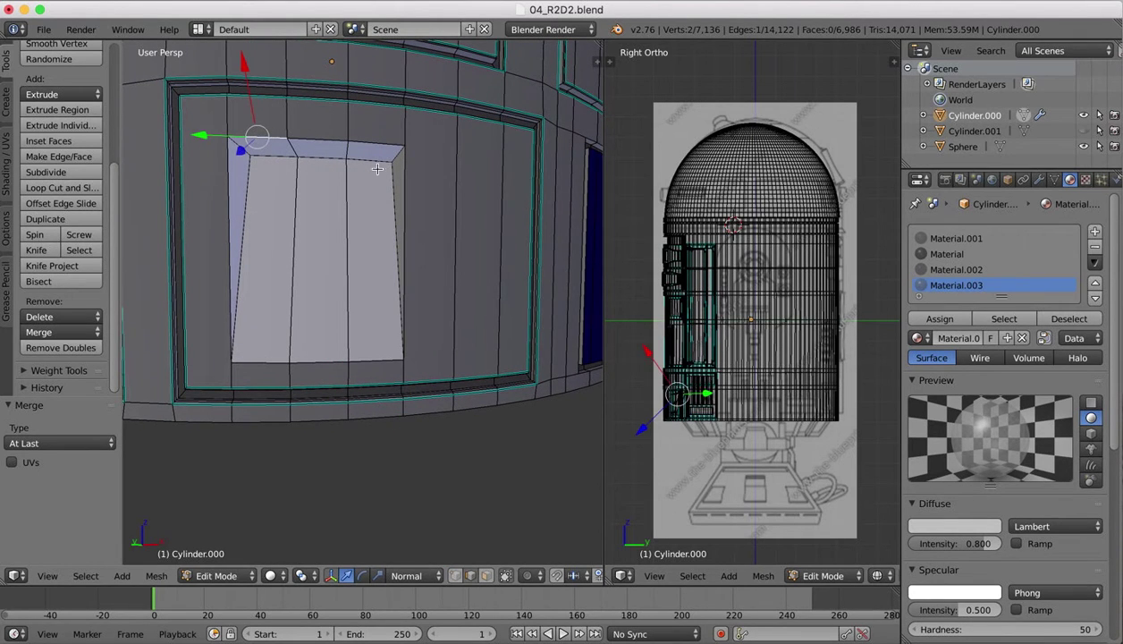
right_click(405, 176, "alt")
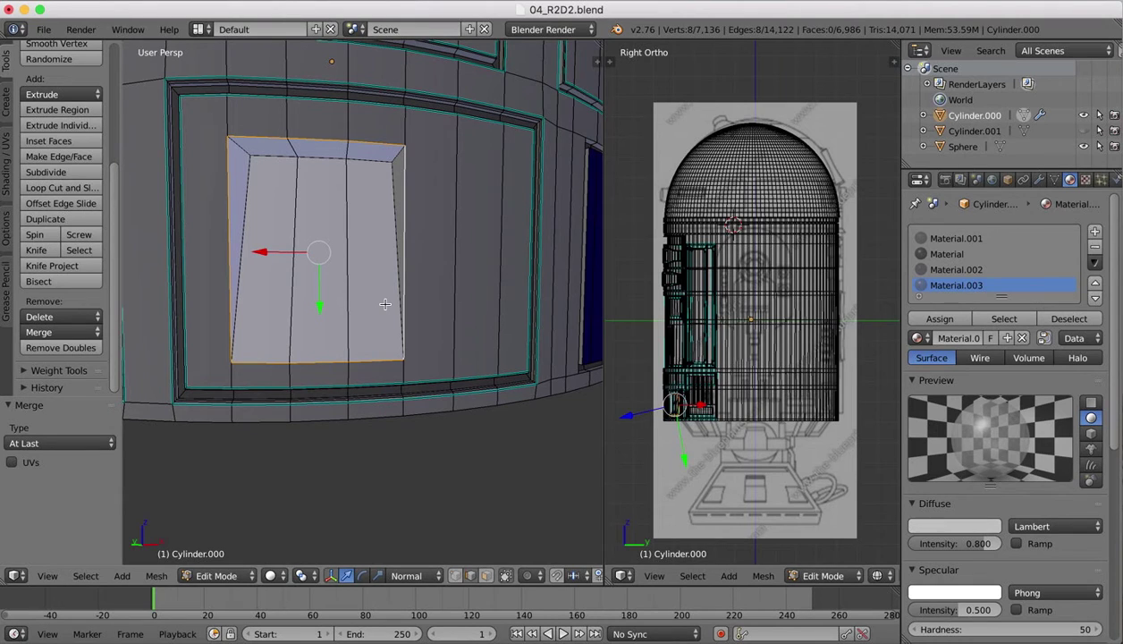
key("ctrl+b")
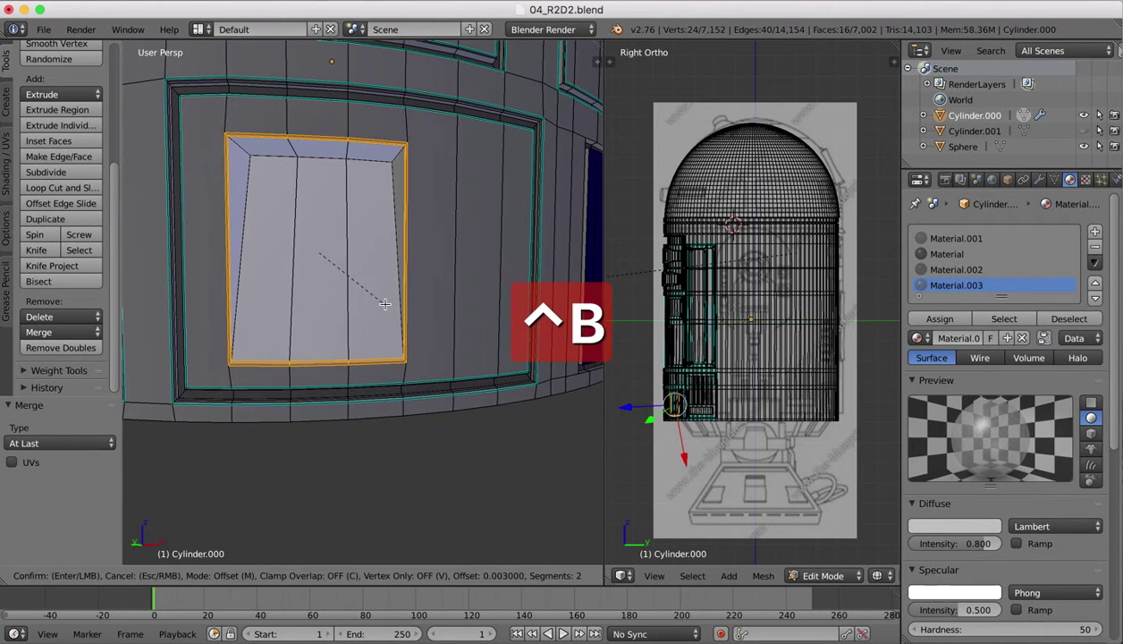
left_click(385, 304)
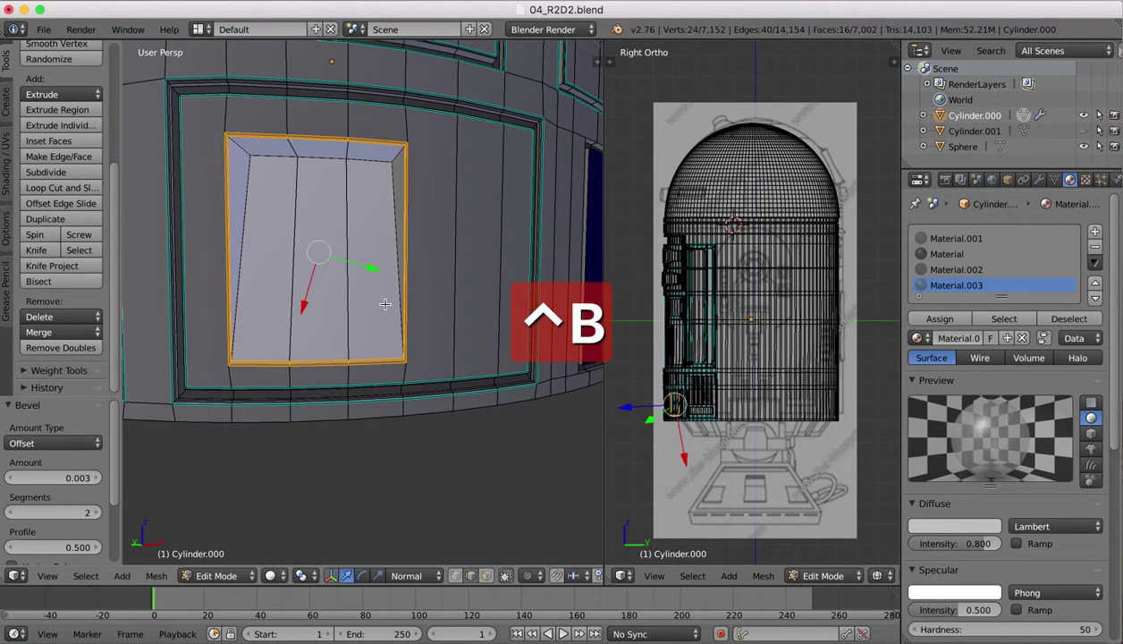
Mark the outer edge loop of the recess's bevel as sharp.
right_click(262, 133)
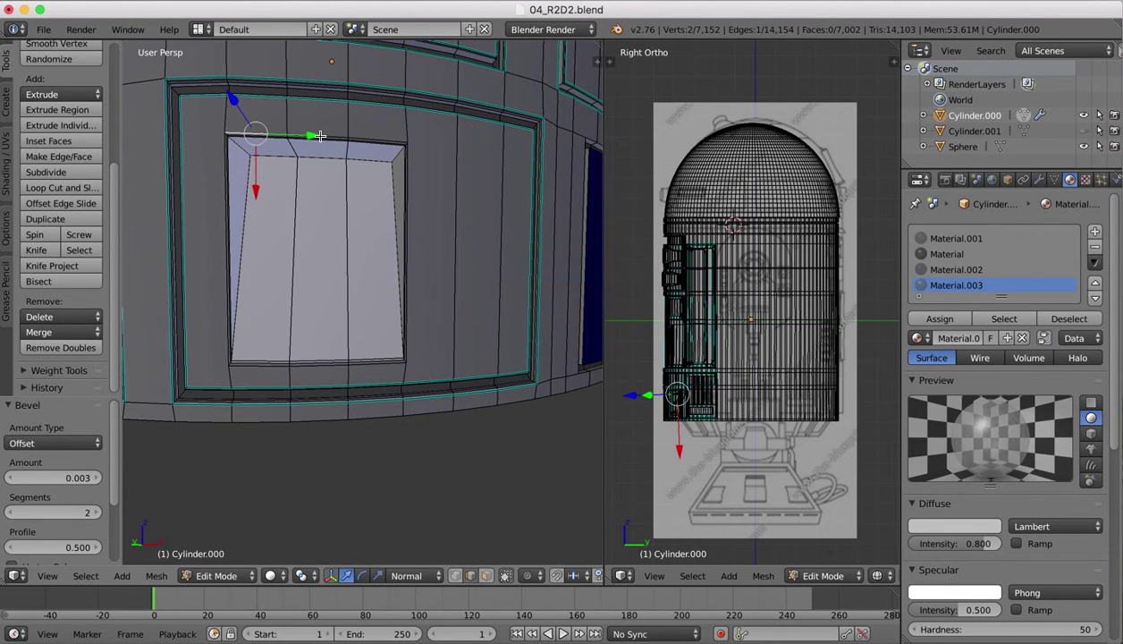
right_click(373, 135, "alt")
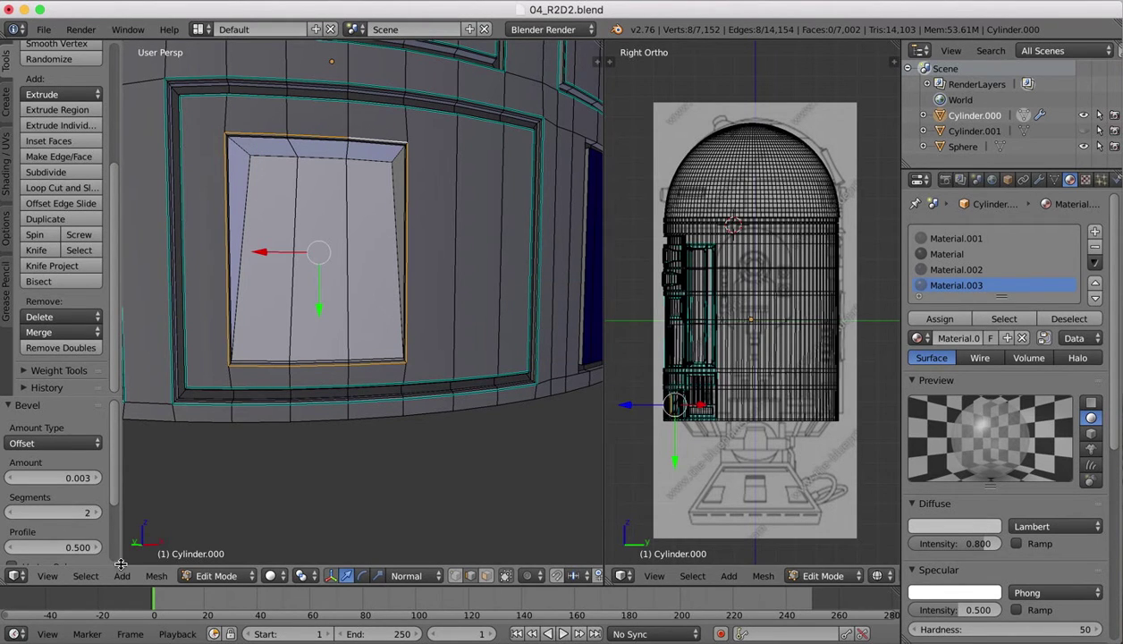
left_click(155, 576)
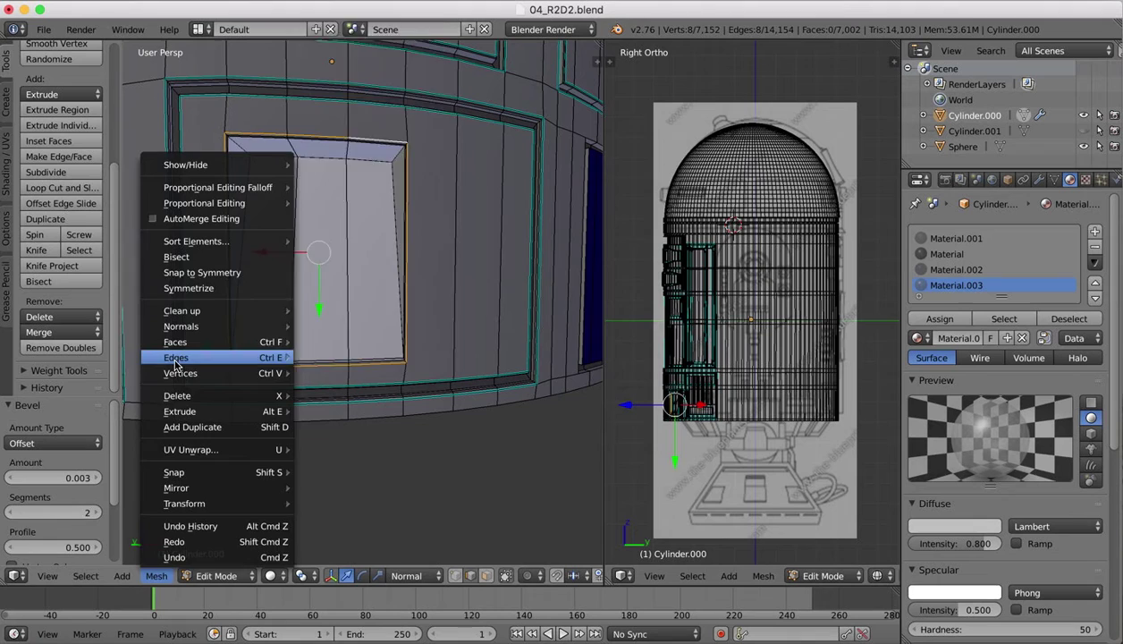
left_click(155, 576)
mouse_move(183, 357)
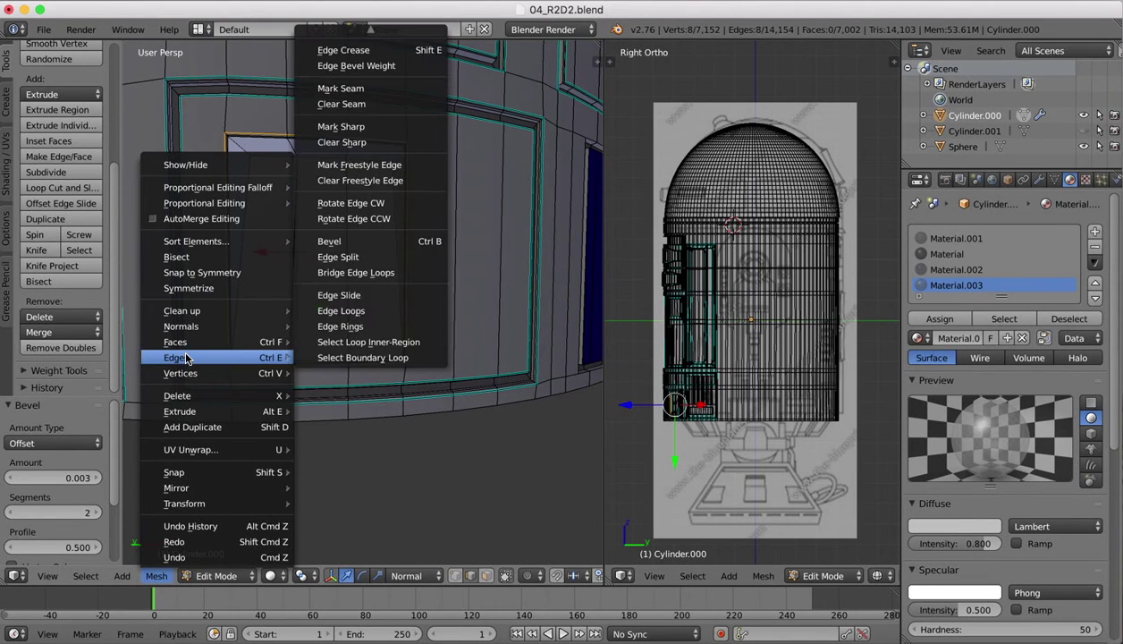
left_click(348, 125)
scroll(481, 392, "down", 3)
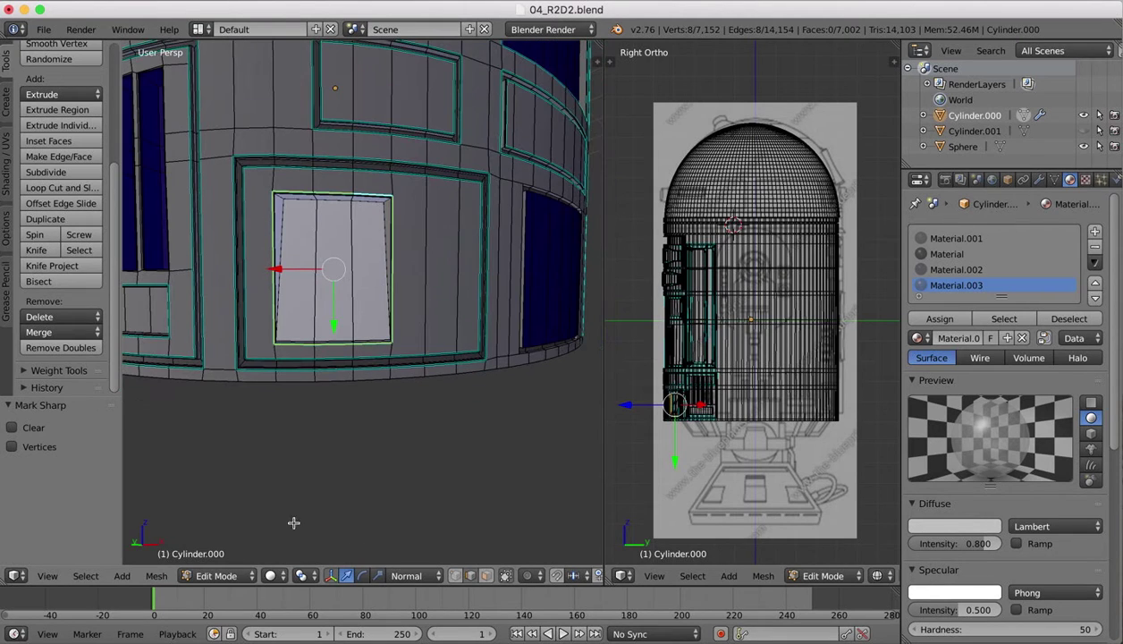
Switch to Object Mode and examine the finished recess and the body's panels from several angles.
left_click(240, 578)
left_click(238, 556)
scroll(475, 451, "down", 3)
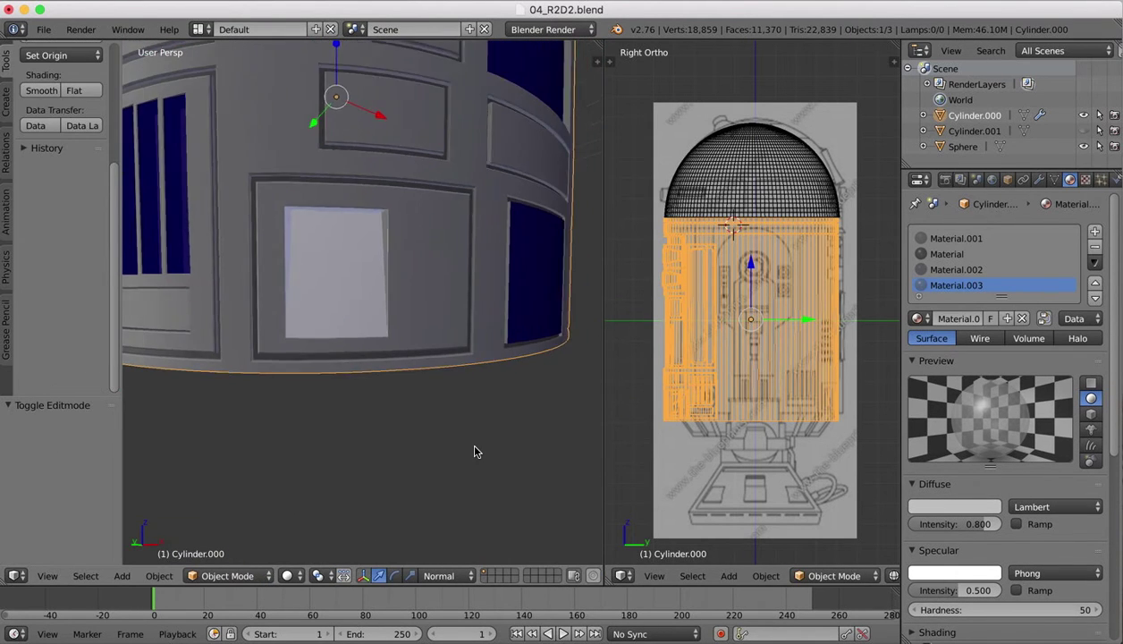
scroll(517, 307, "up", 5)
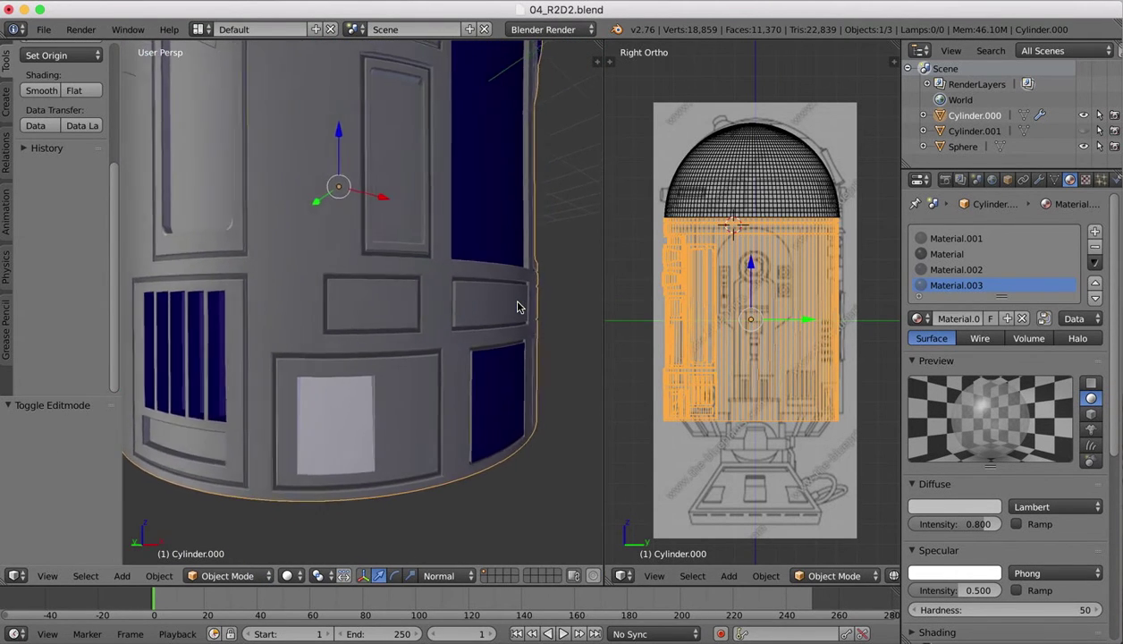
scroll(518, 307, "right", 6)
scroll(517, 307, "down", 5)
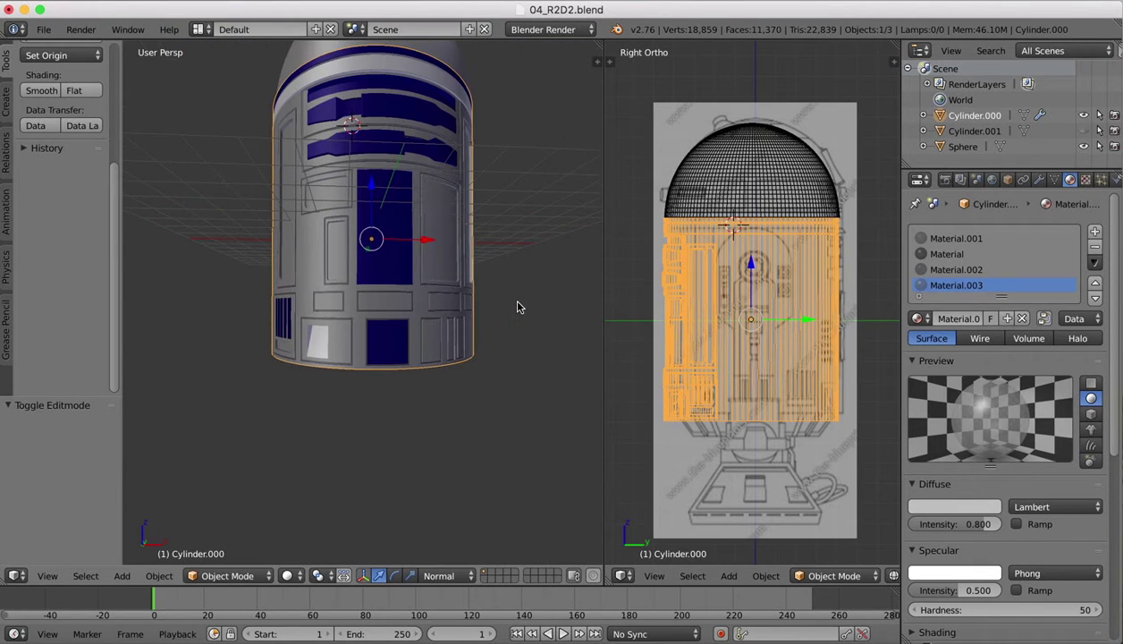
scroll(474, 244, "up", 5)
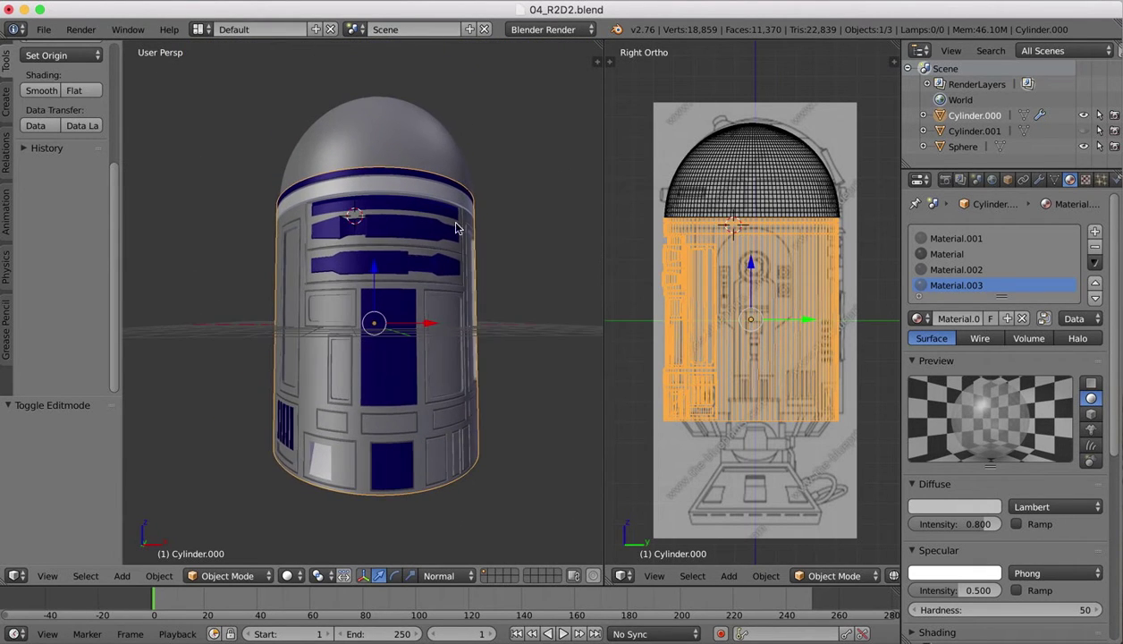
scroll(409, 225, "down", 5)
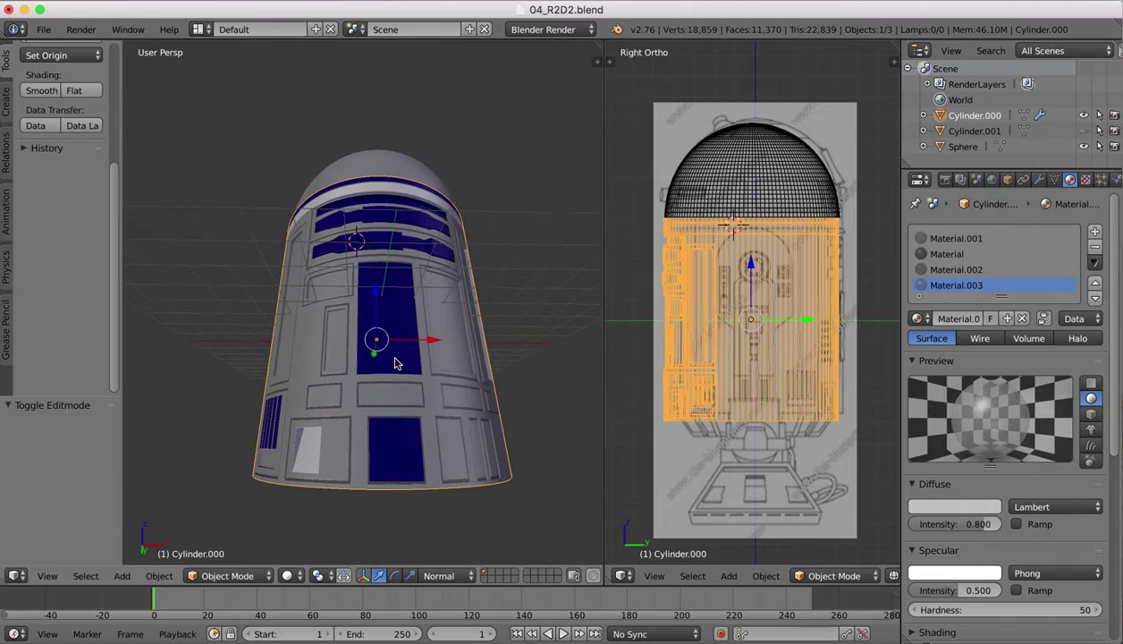
scroll(326, 425, "left", 3)
scroll(326, 426, "right", 3)
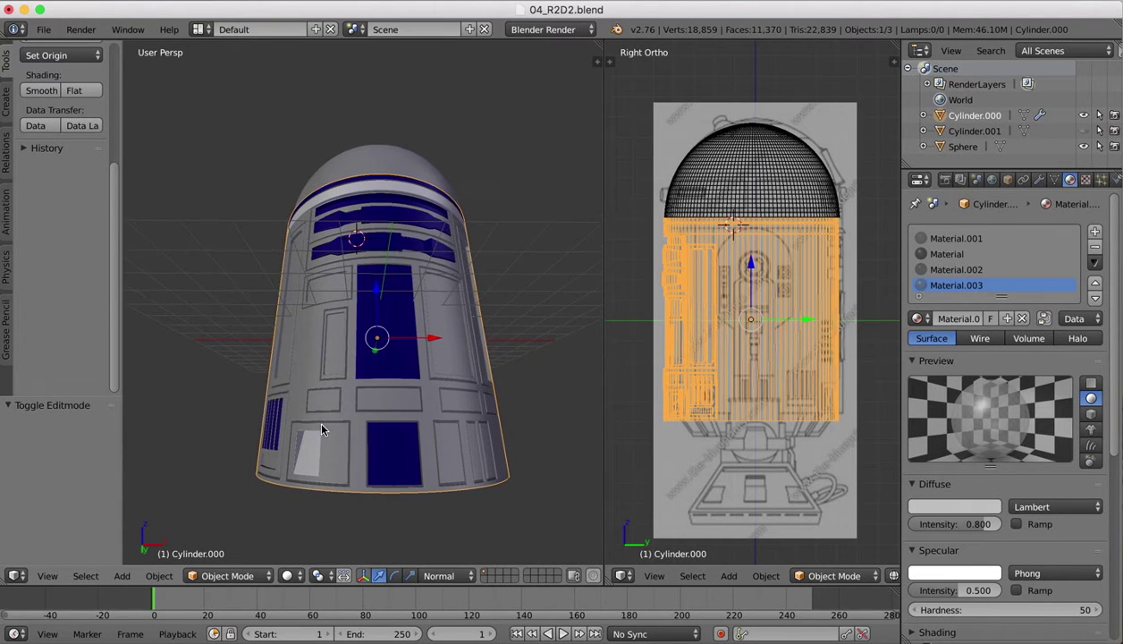
Switch to Preview and examine the column of slots beside the narrow panel in the R2-D2 reference photo.
mouse_move(866, 640)
left_click(939, 637)
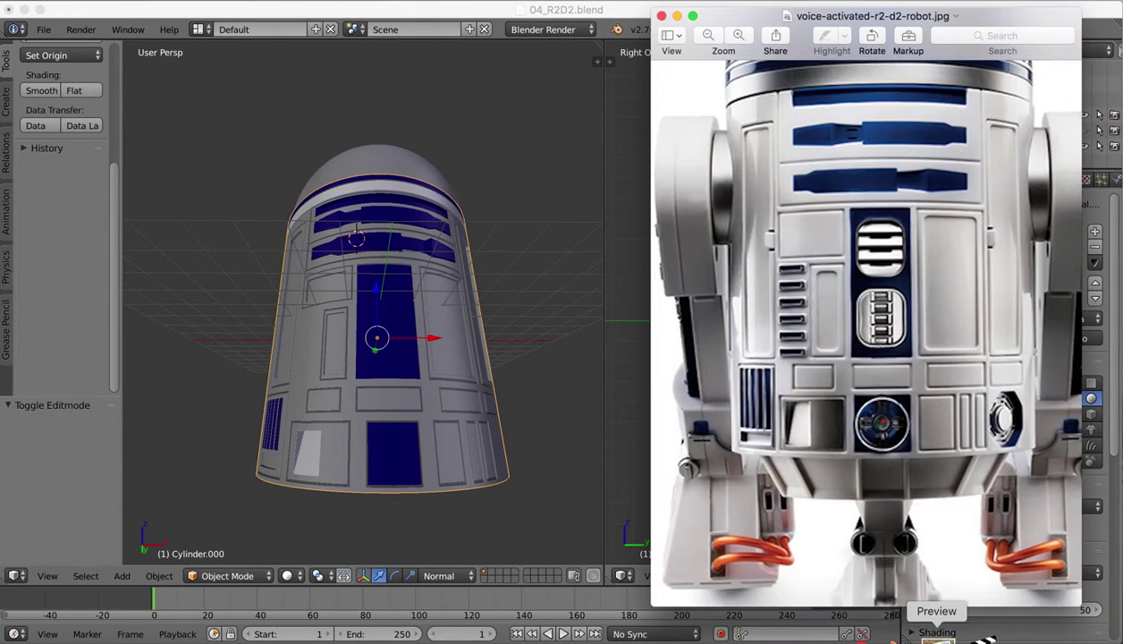
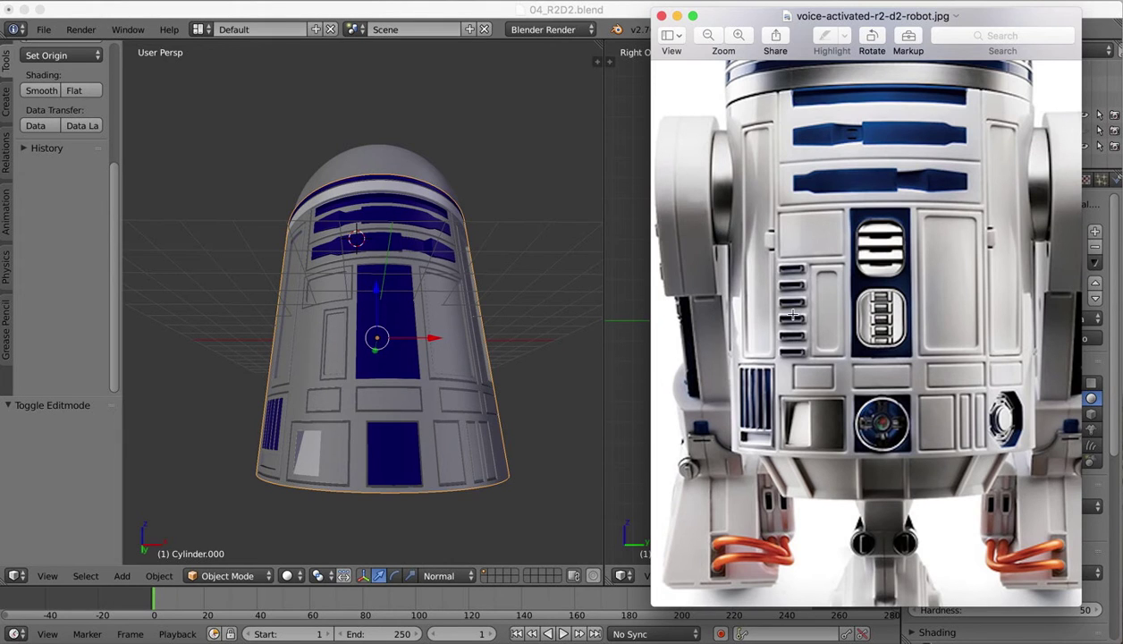
scroll(796, 281, "up", 5)
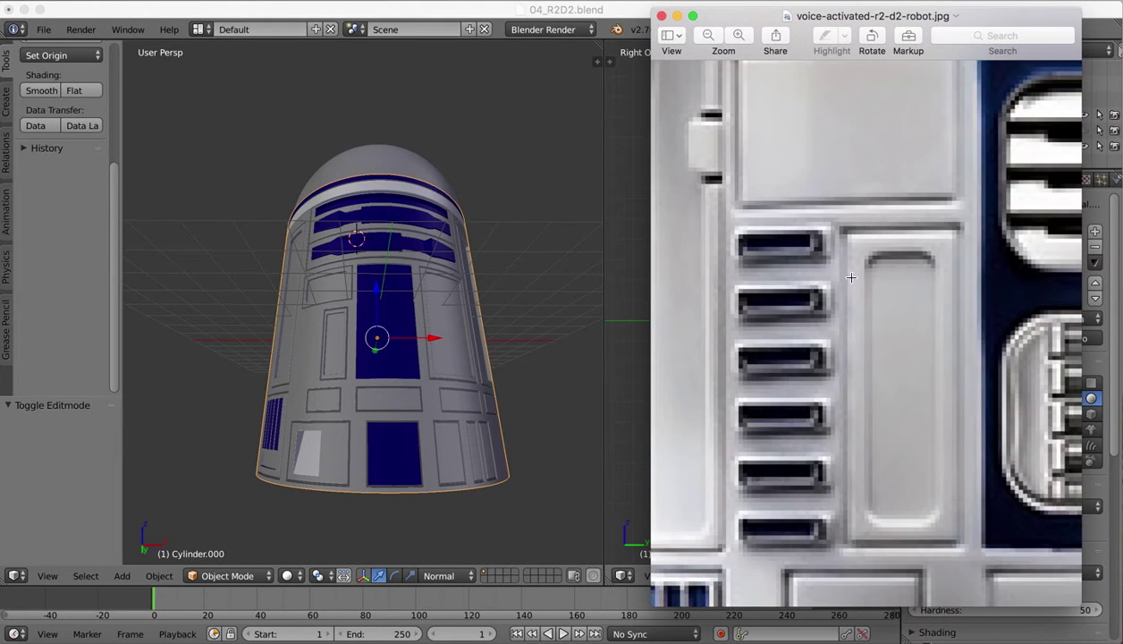
scroll(817, 281, "down", 5)
Open the body in Edit Mode from the front view with wireframe shading, framing the slot column beside the narrow panel.
middle_click_drag(350, 263, 370, 279)
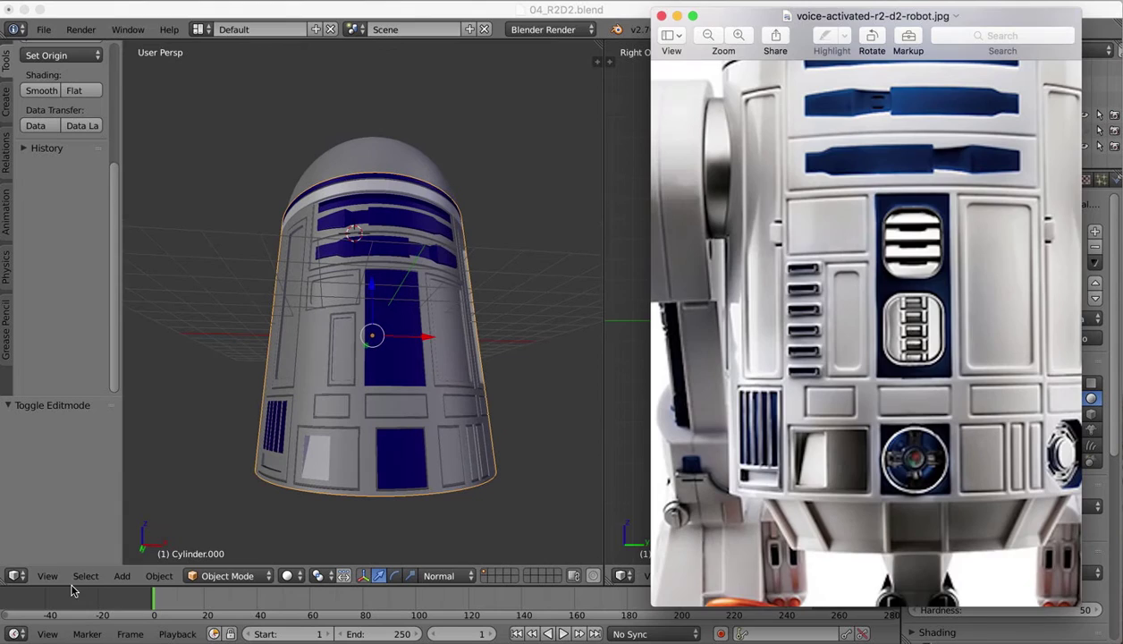
left_click(50, 582)
left_click(49, 581)
left_click(71, 462)
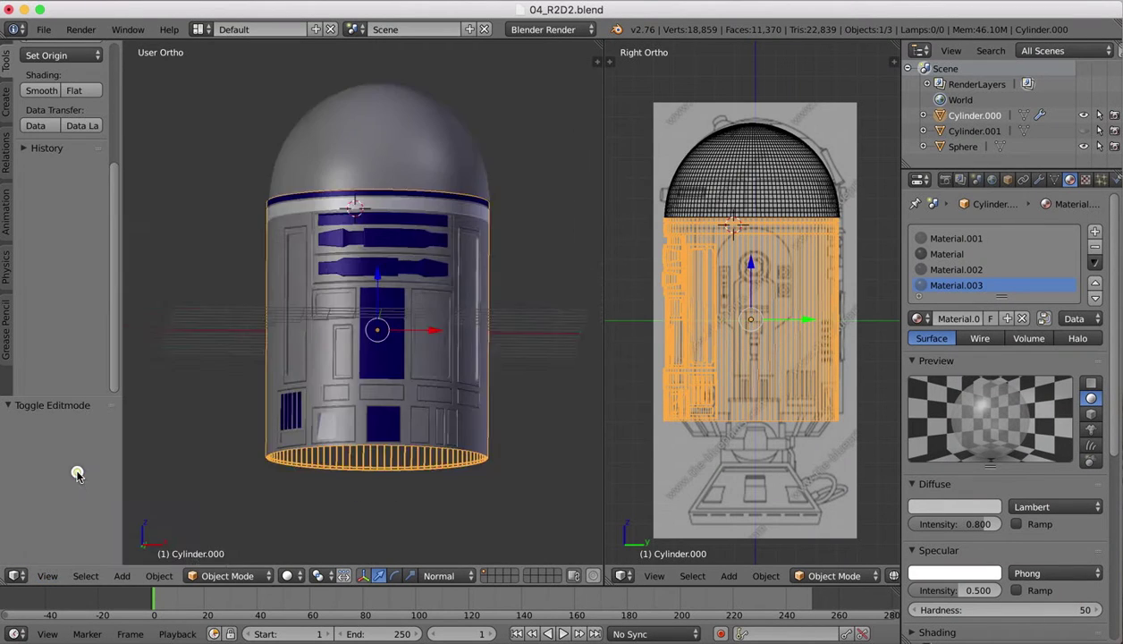
left_click(224, 575)
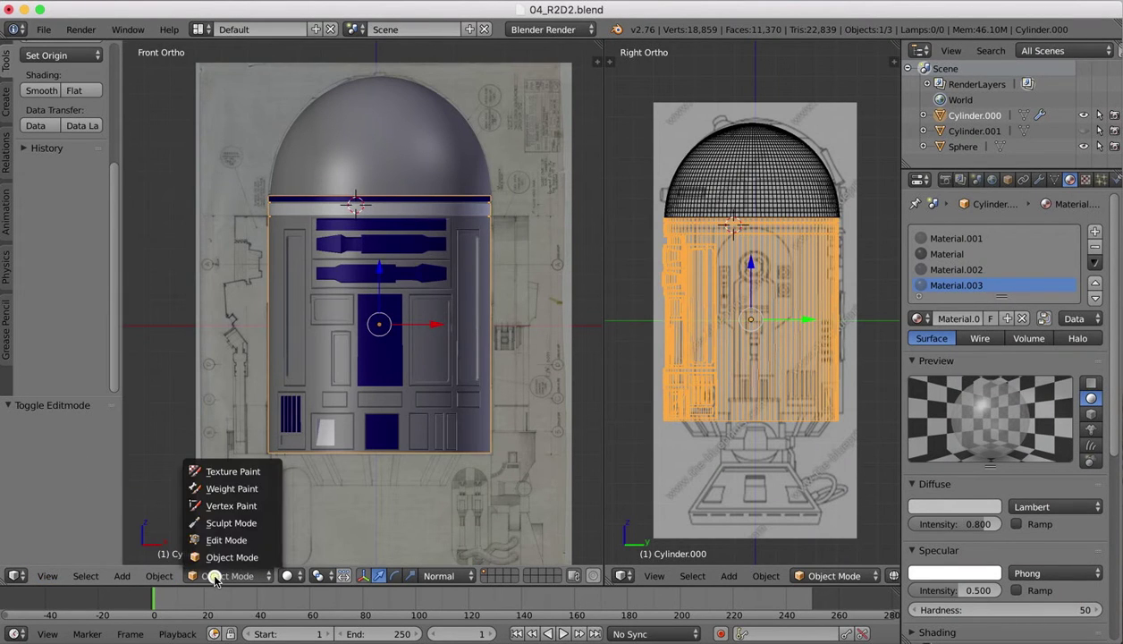
left_click(219, 544)
left_click(288, 577)
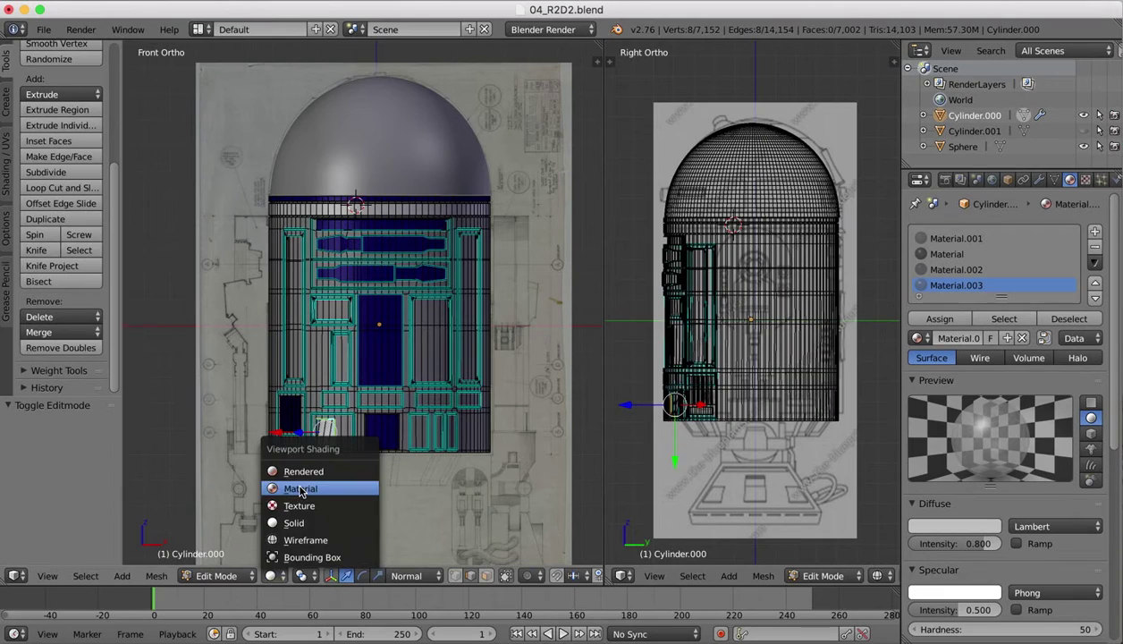
left_click(298, 483)
scroll(311, 372, "up", 5)
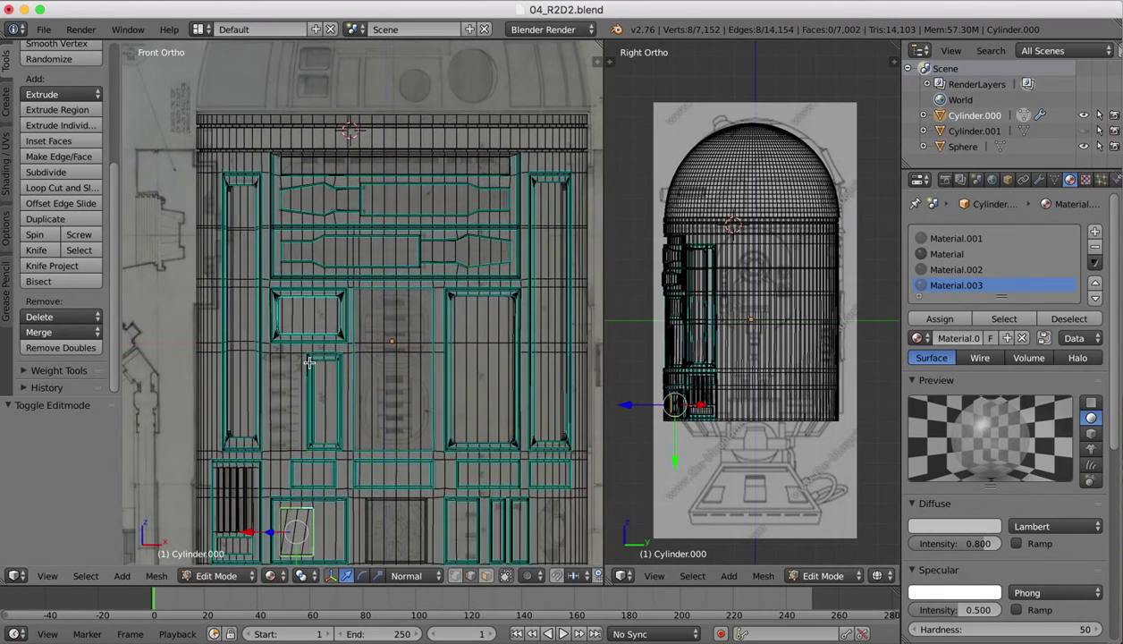
scroll(350, 303, "up", 4)
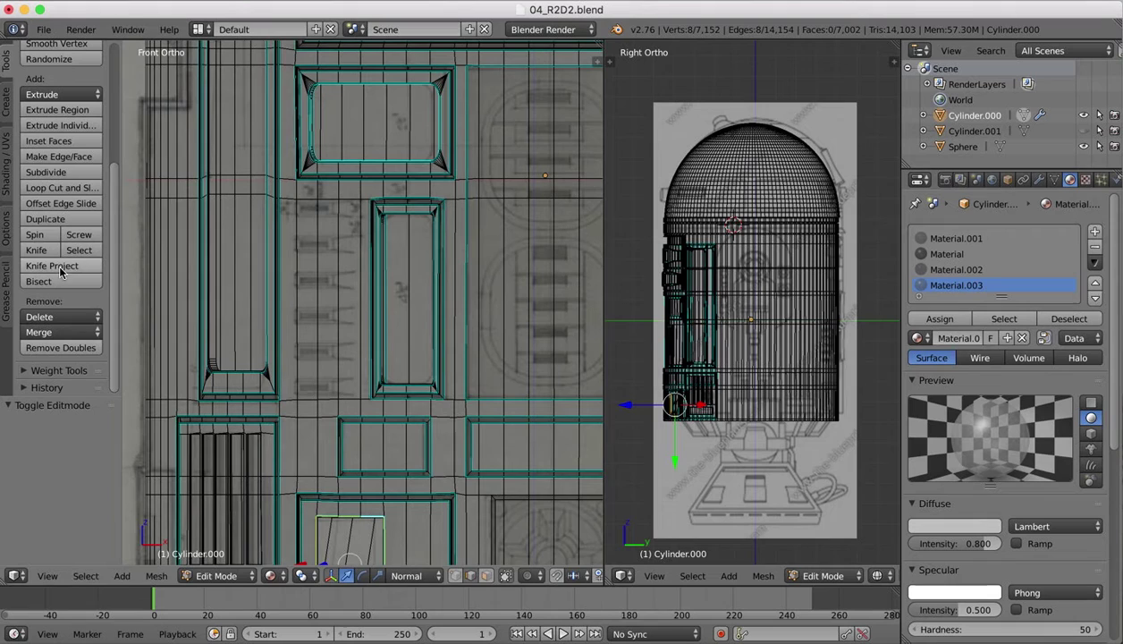
Knife-cut a horizontal edge across the slot column and move it up about 0.874 to the first slot's lower edge.
left_click(36, 250)
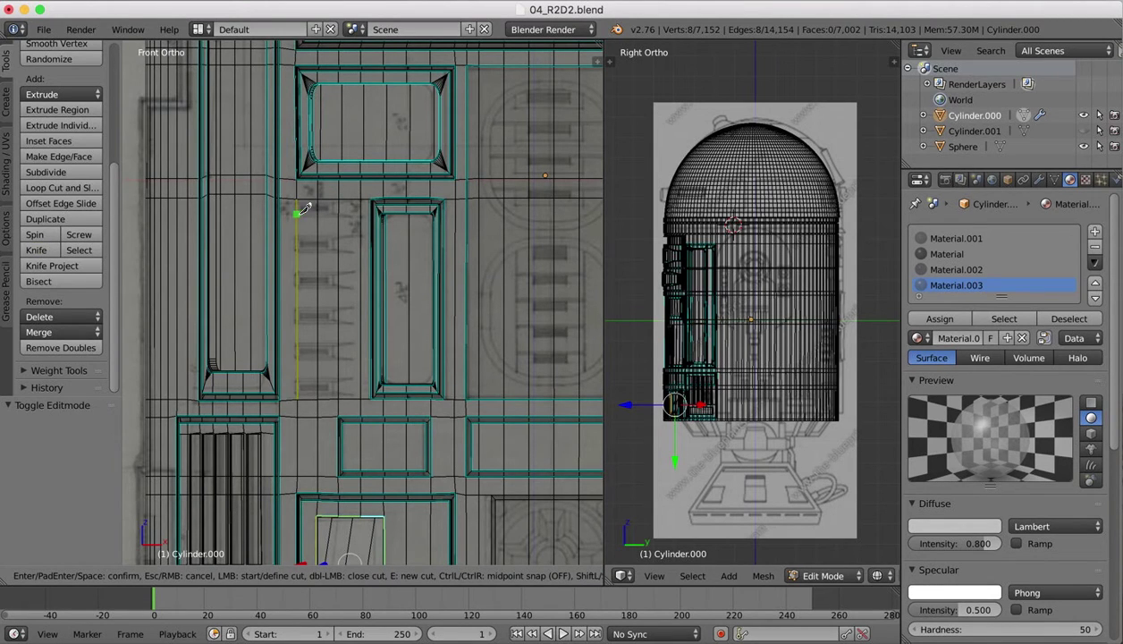
key("ctrl")
left_click(299, 297)
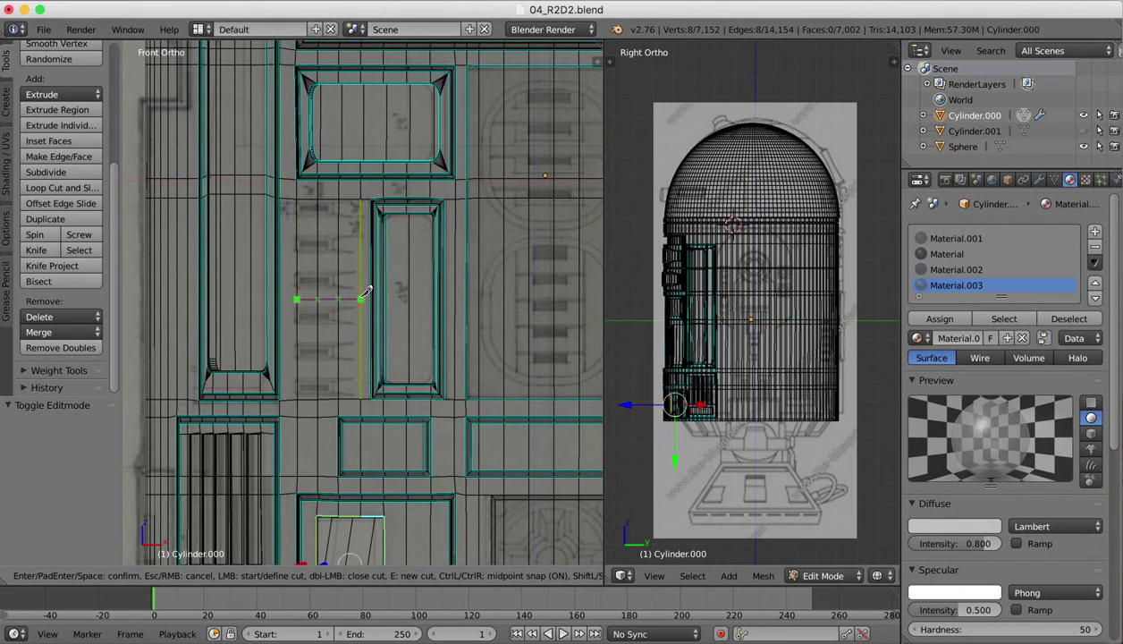
key("Return")
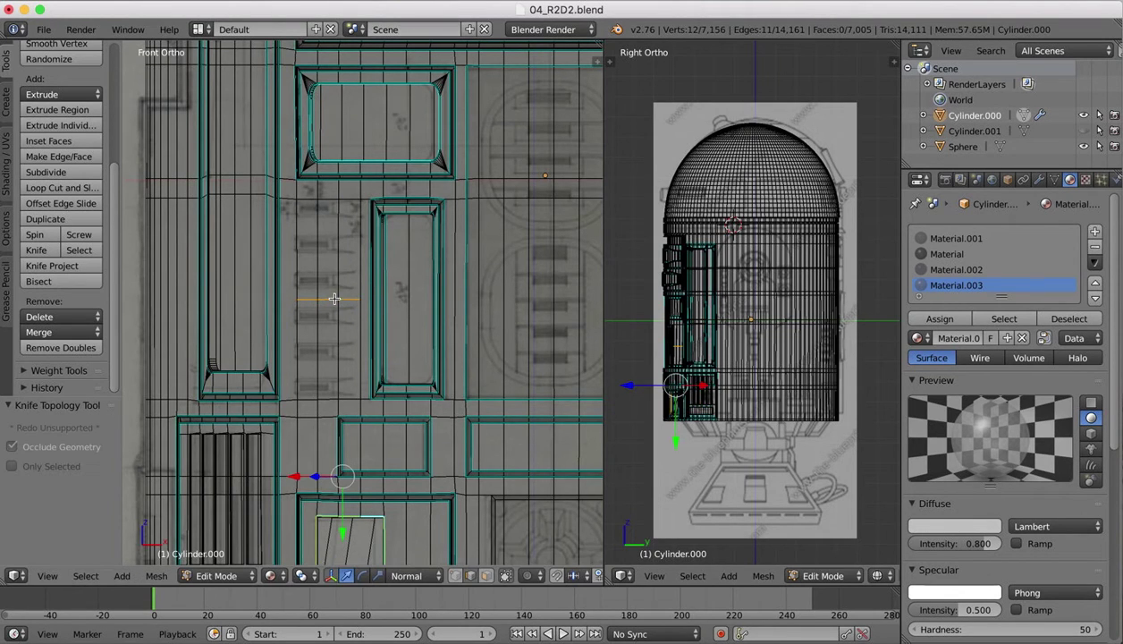
right_click(329, 298)
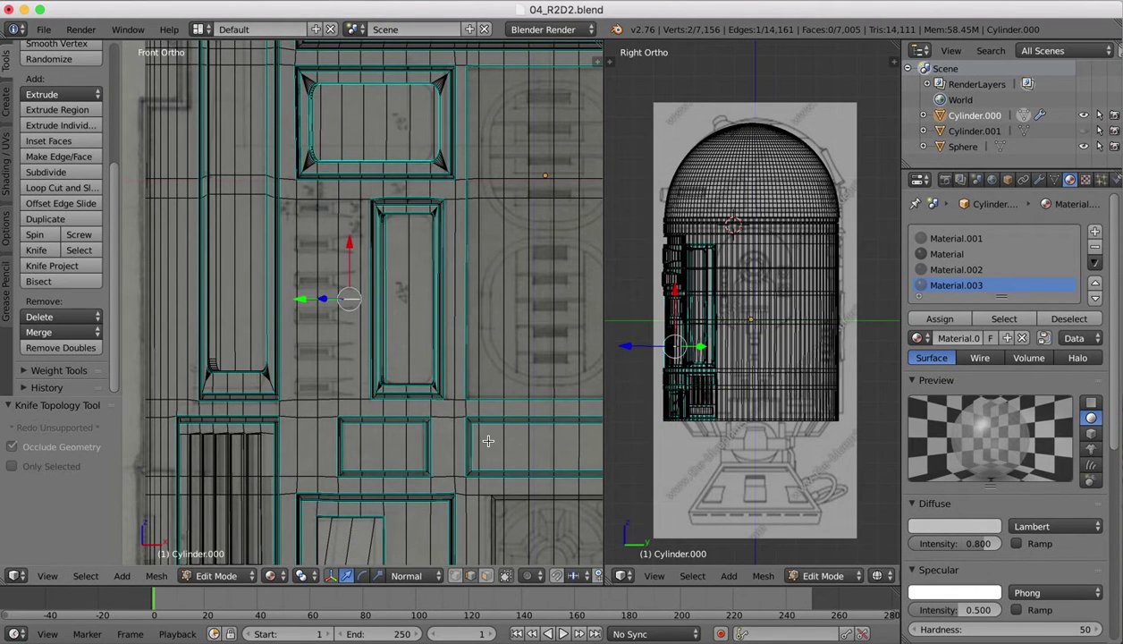
right_click(309, 296, "shift")
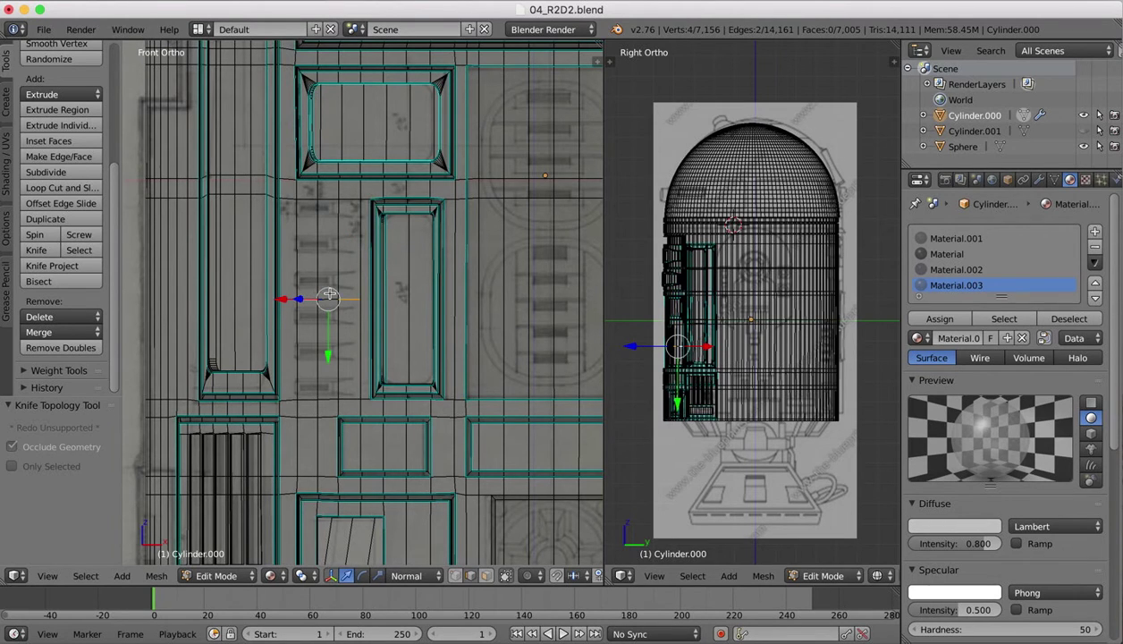
left_click_drag(330, 354, 330, 270)
Knife-cut another horizontal edge across the slot column and move it up about 0.790 to the second slot's upper edge.
key("k")
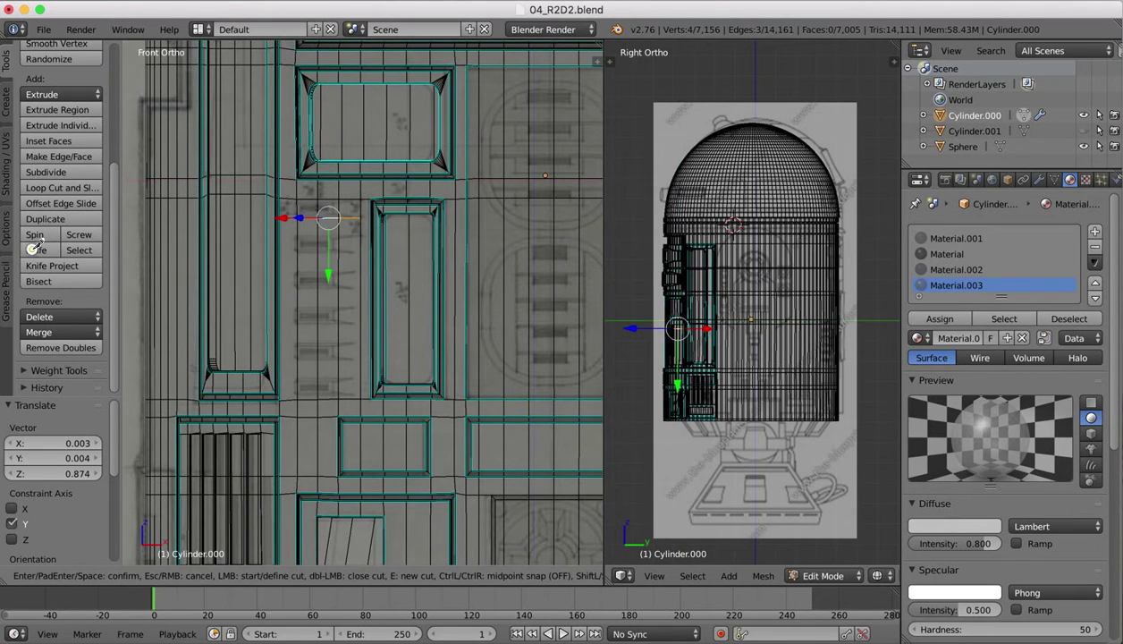
left_click(364, 306)
left_click(299, 309)
key("Return")
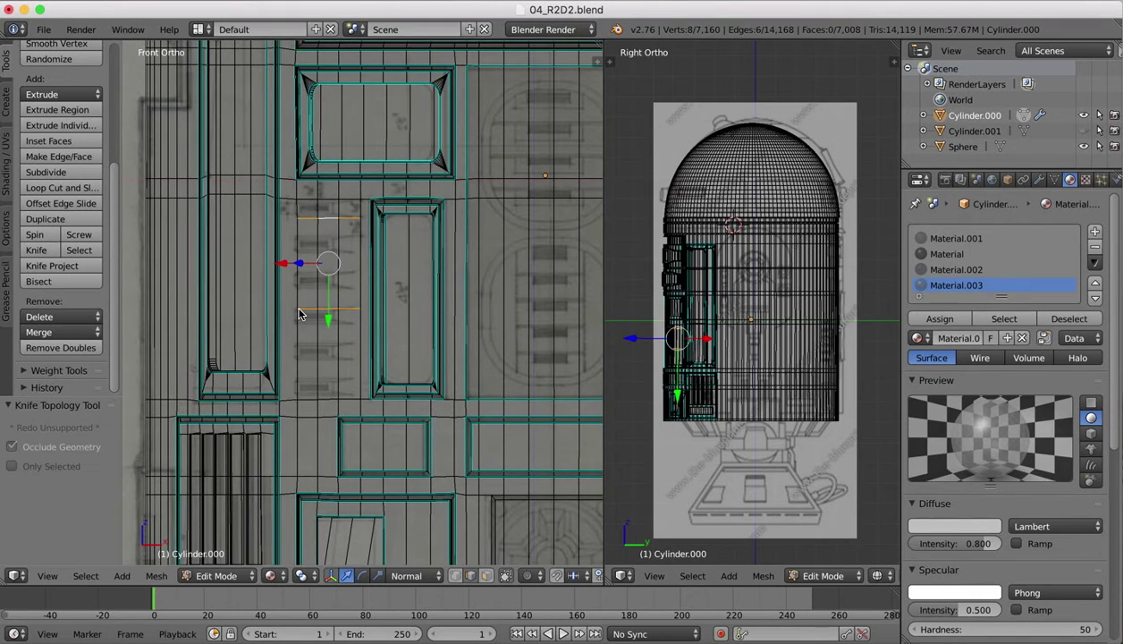
right_click(342, 309)
right_click(309, 304, "shift")
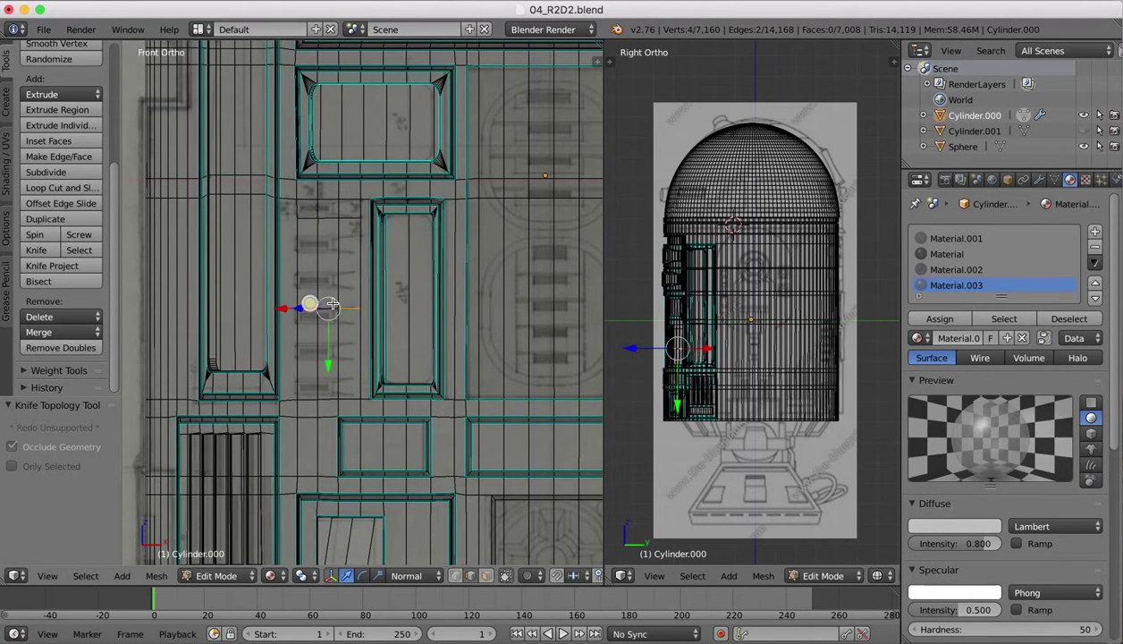
right_click(328, 294, "shift")
right_click(323, 311, "shift")
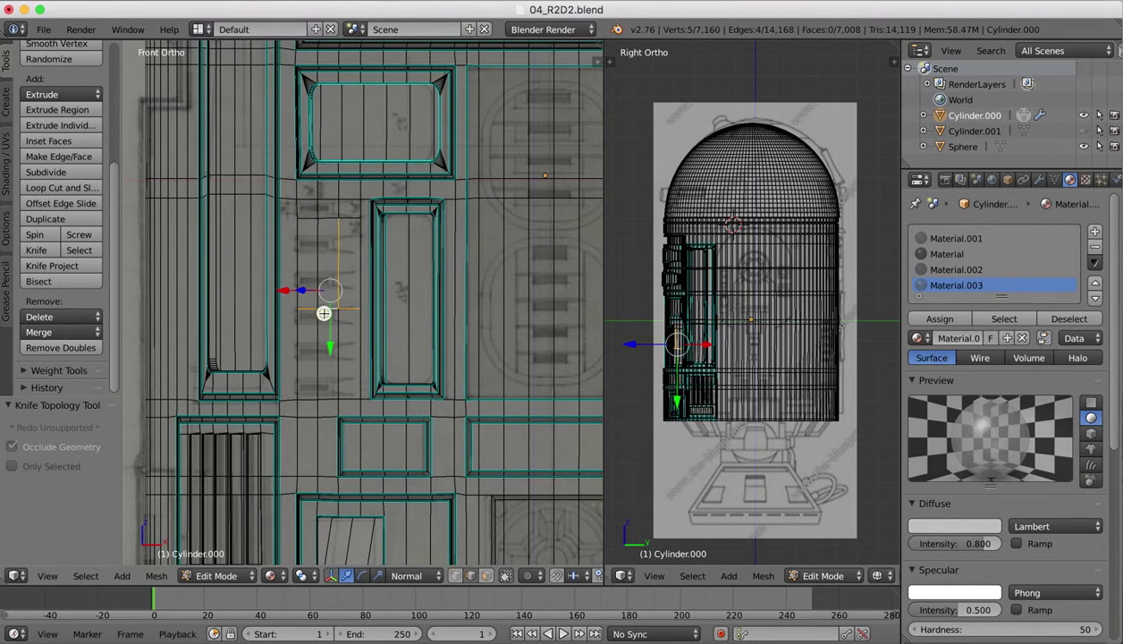
right_click(337, 265, "shift")
left_click_drag(327, 362, 336, 294)
left_click(334, 291)
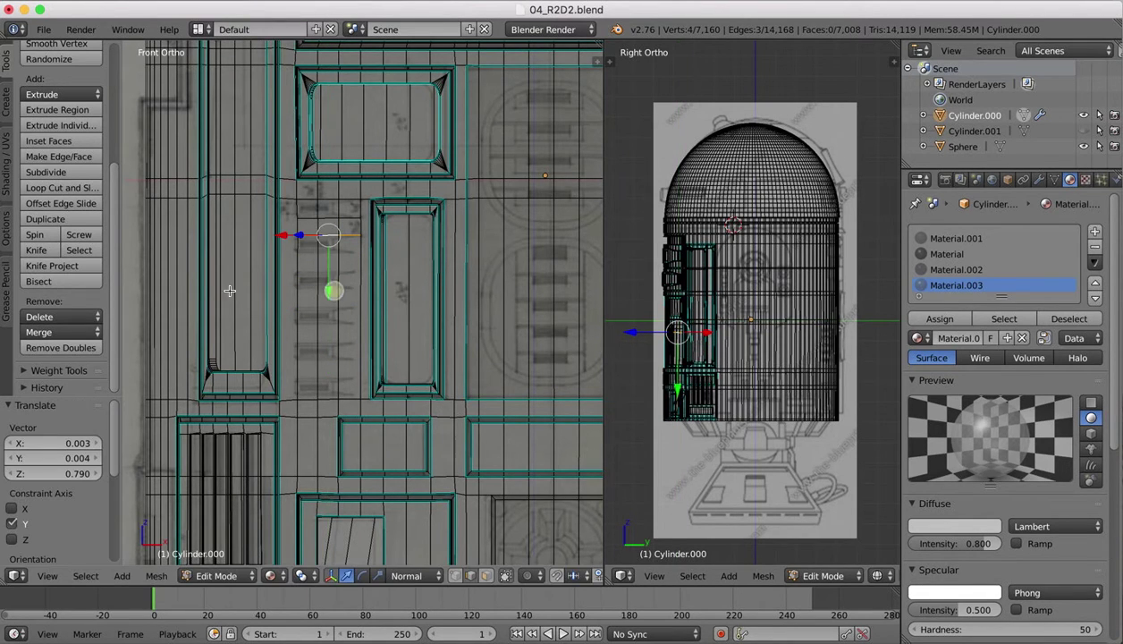
Knife-cut a horizontal edge across the slot column and raise it about 0.706 to the second slot's lower edge.
left_click(36, 250)
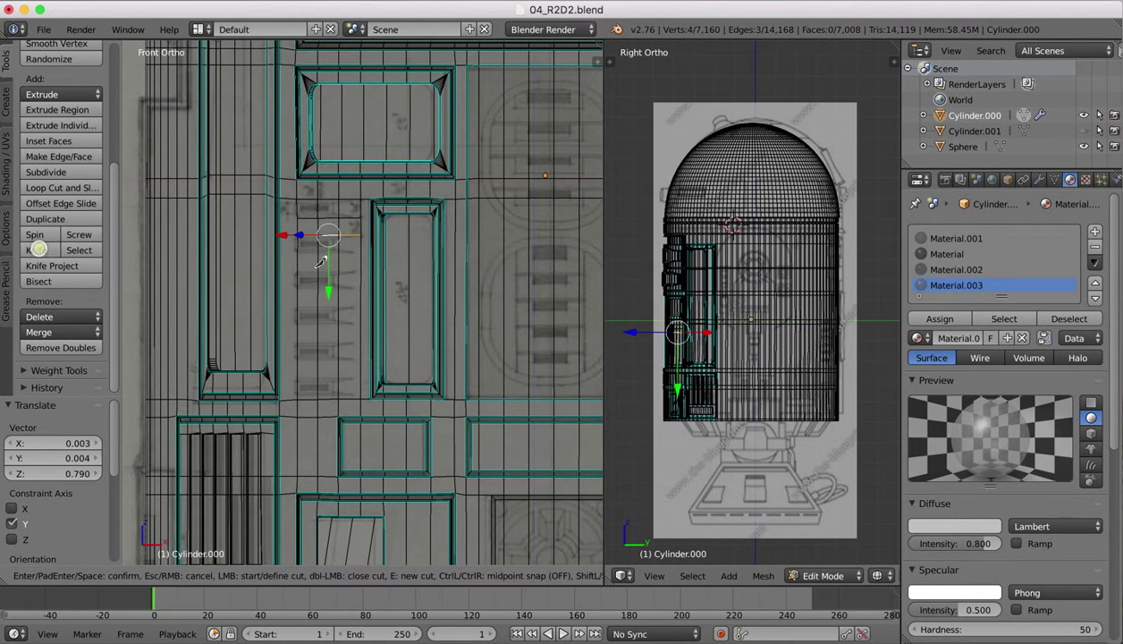
left_click(300, 313)
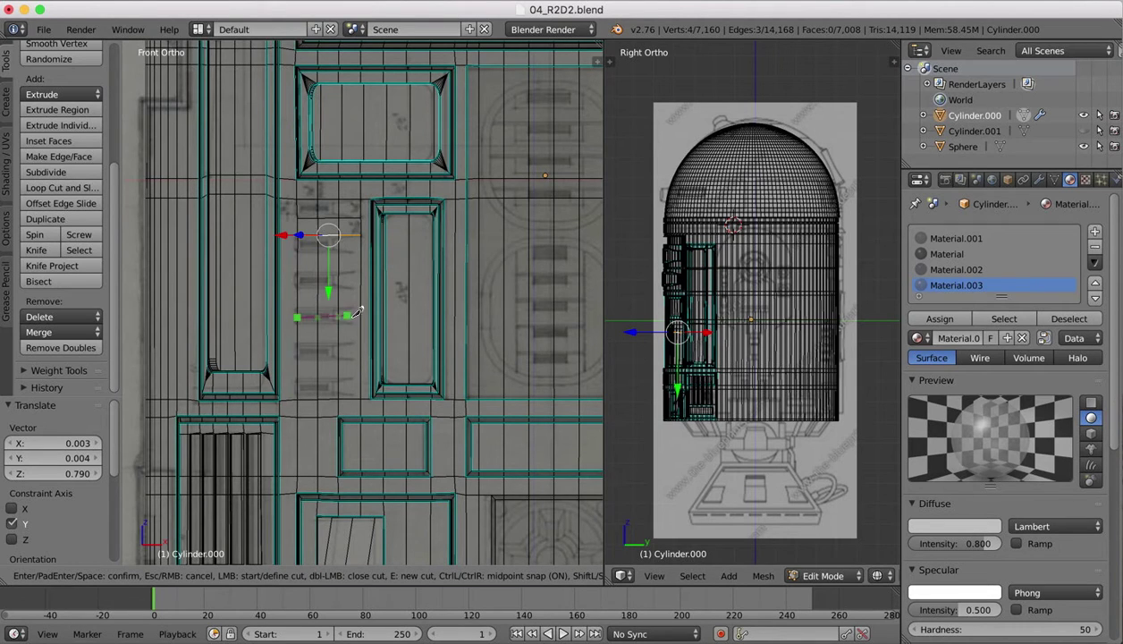
left_click(360, 314)
key("Return")
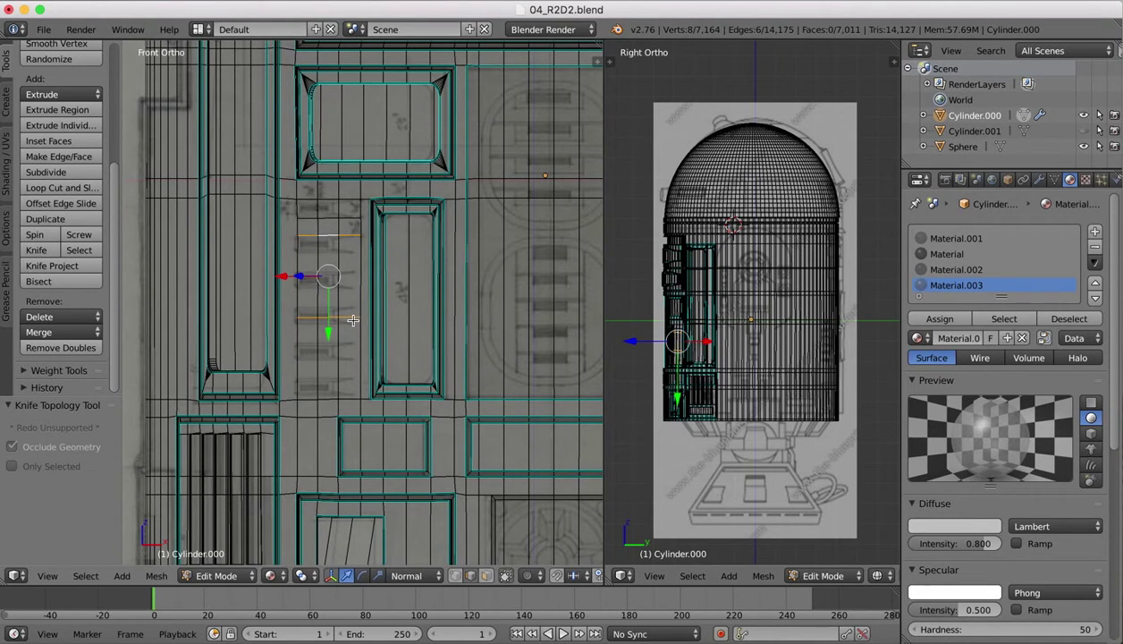
right_click(352, 319)
right_click(309, 329, "shift")
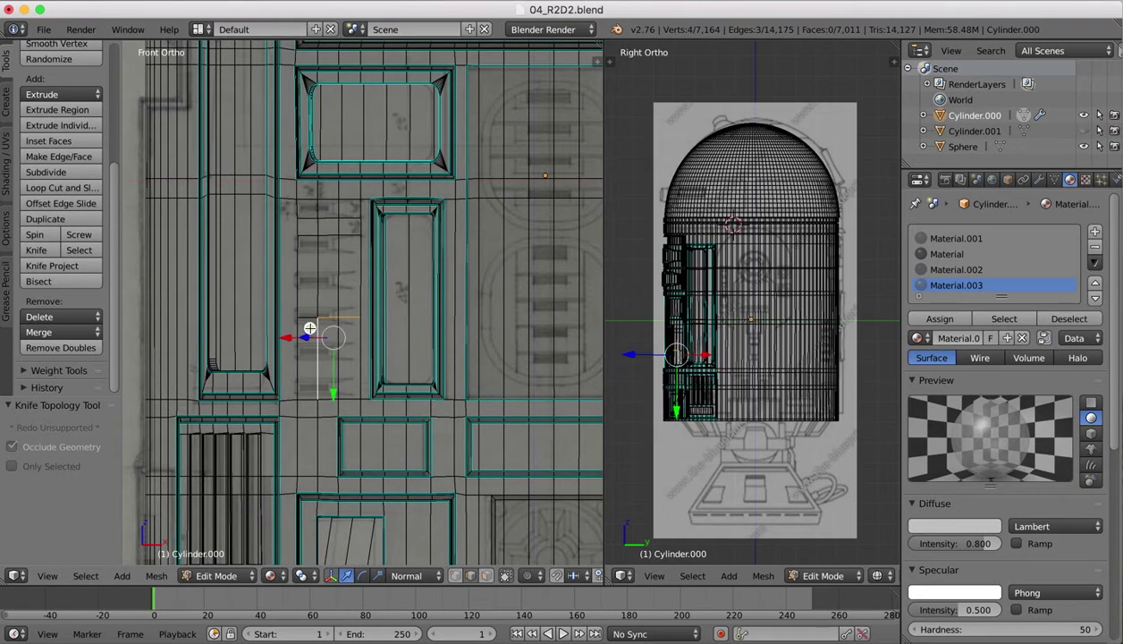
right_click(317, 364, "shift")
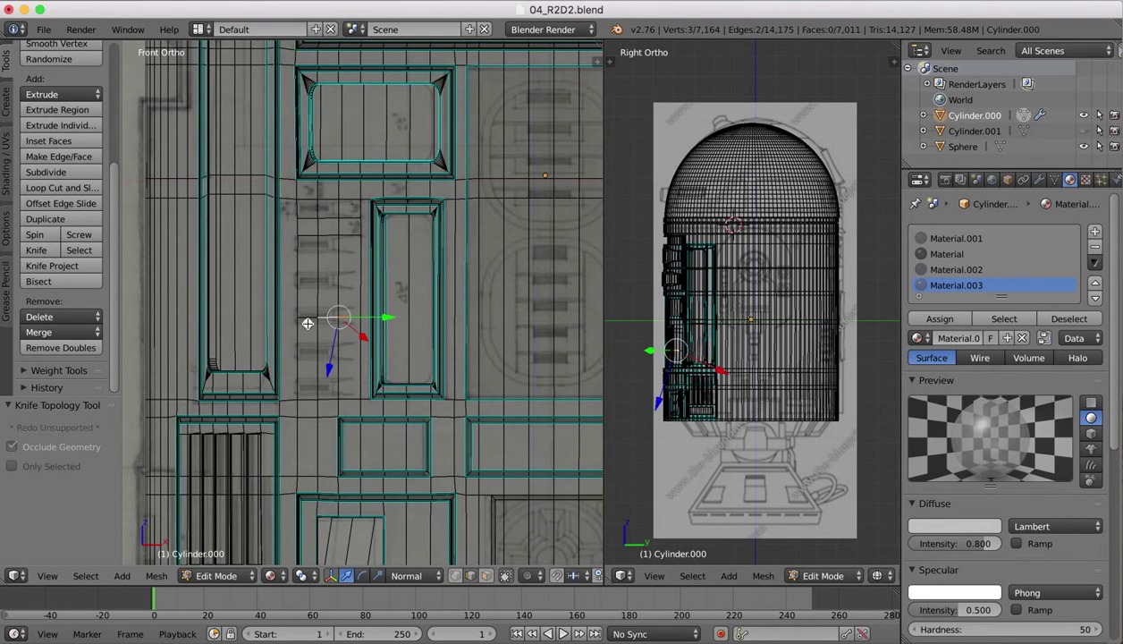
right_click(340, 374, "shift")
key("g")
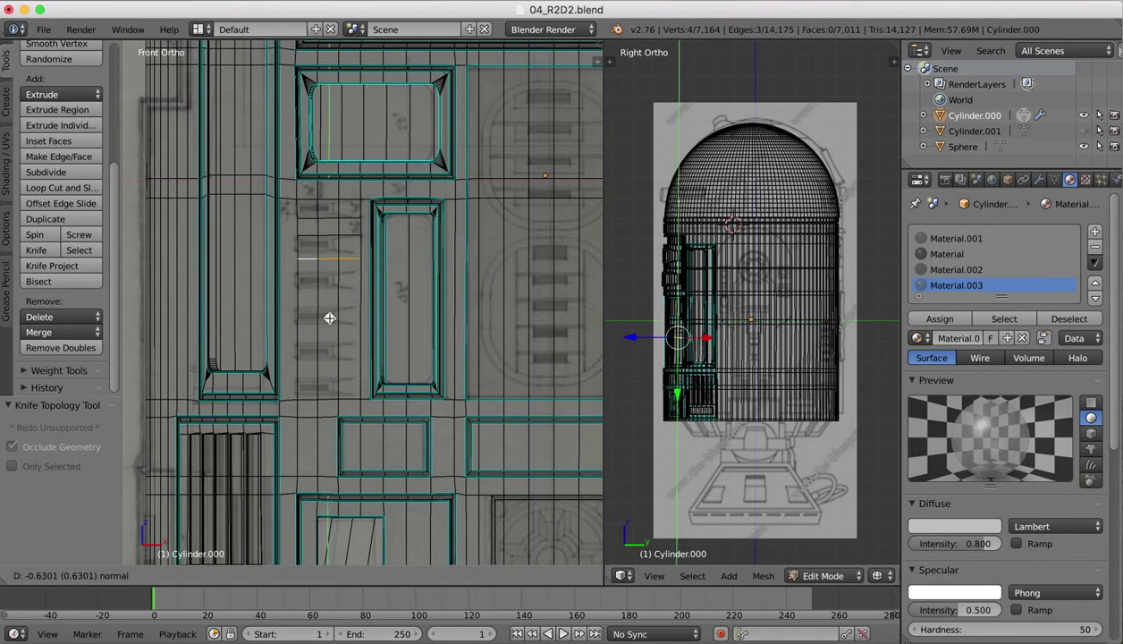
left_click(330, 311)
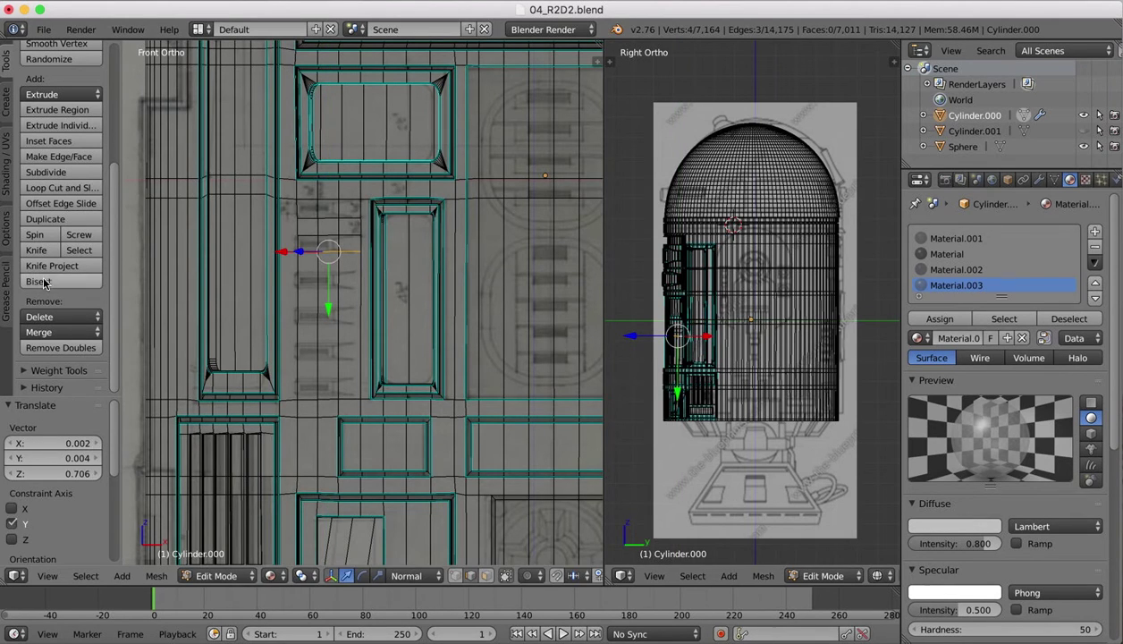
Knife-cut a horizontal edge across the slot column and raise it about 0.588 to the third slot's upper edge.
key("k")
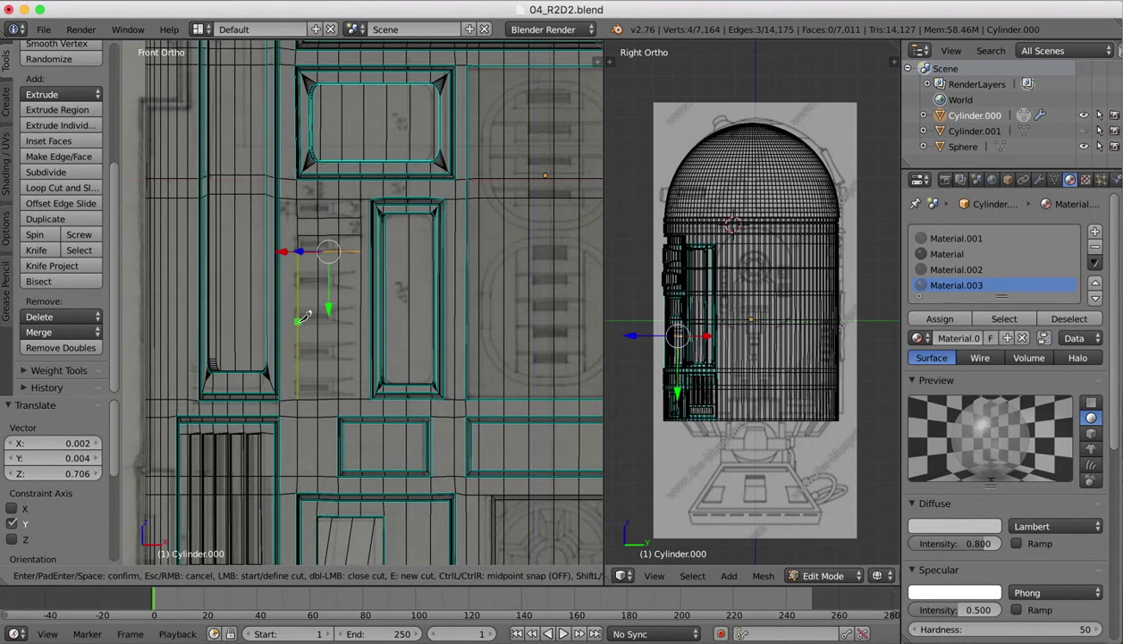
left_click(298, 324)
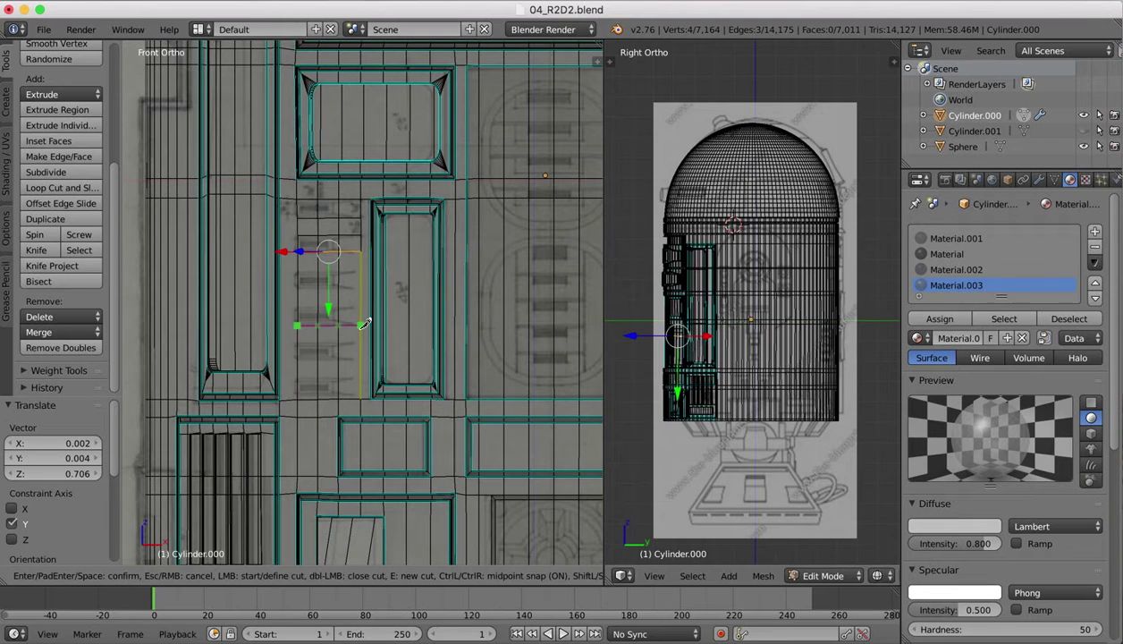
left_click(358, 327)
key("Return")
right_click(351, 325)
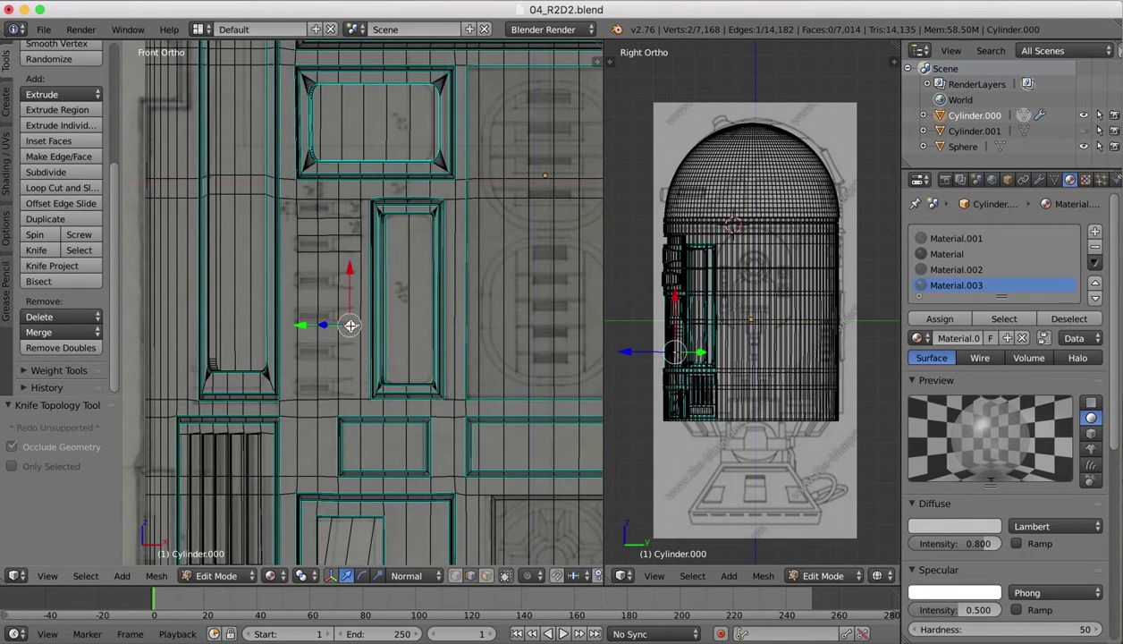
right_click(307, 320, "shift")
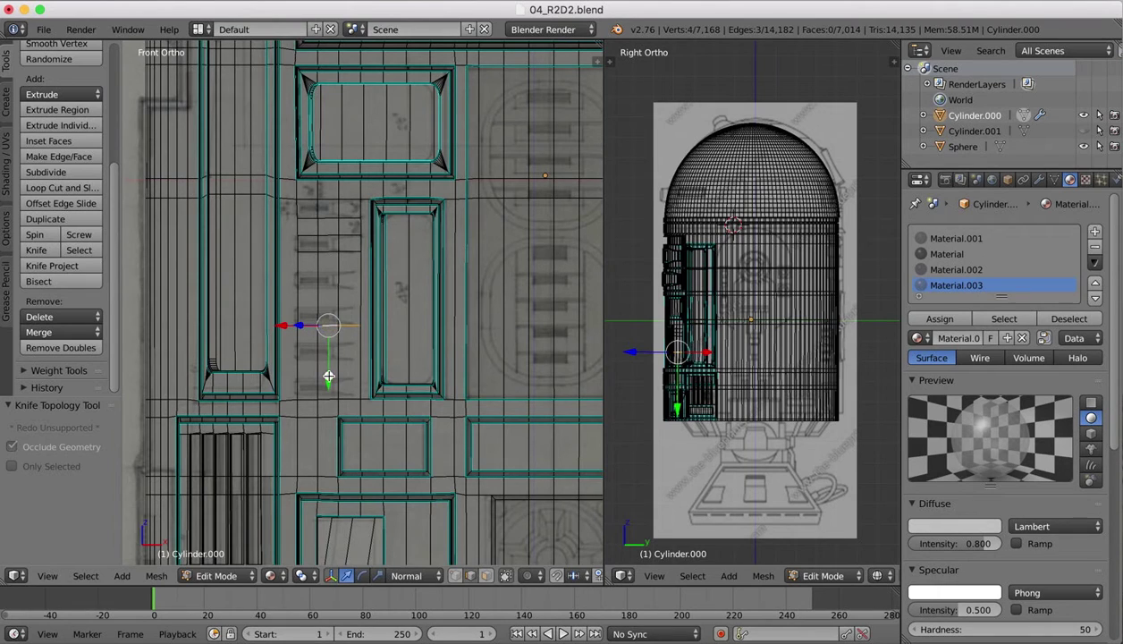
key("g")
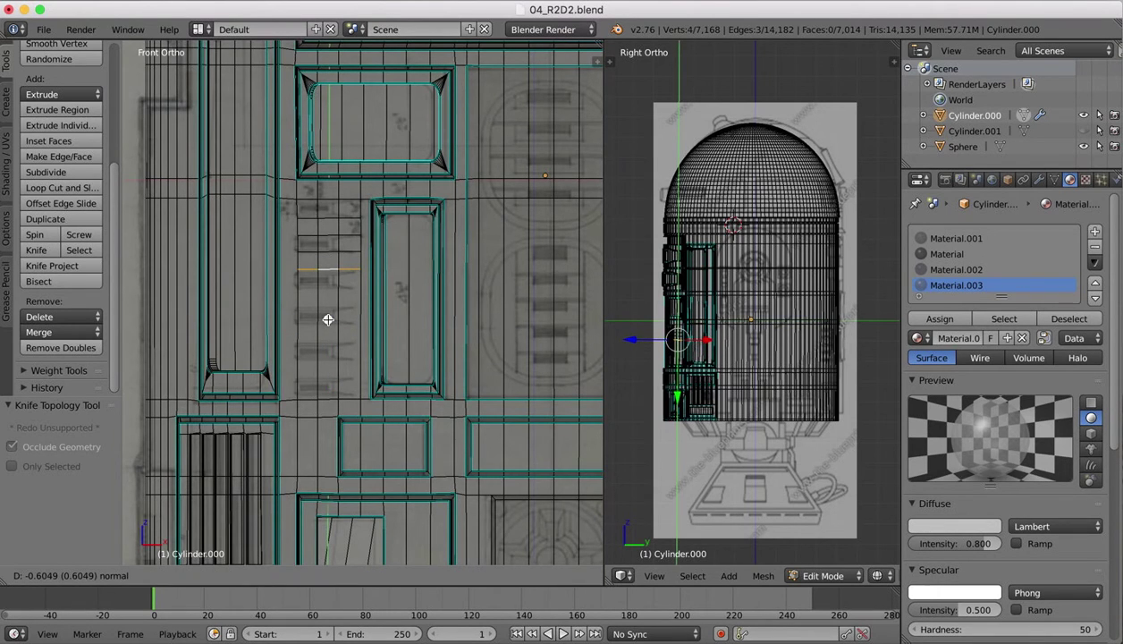
left_click(327, 321)
Knife-cut a horizontal edge across the slot column and raise it about 0.504 to the third slot's lower edge.
left_click(35, 250)
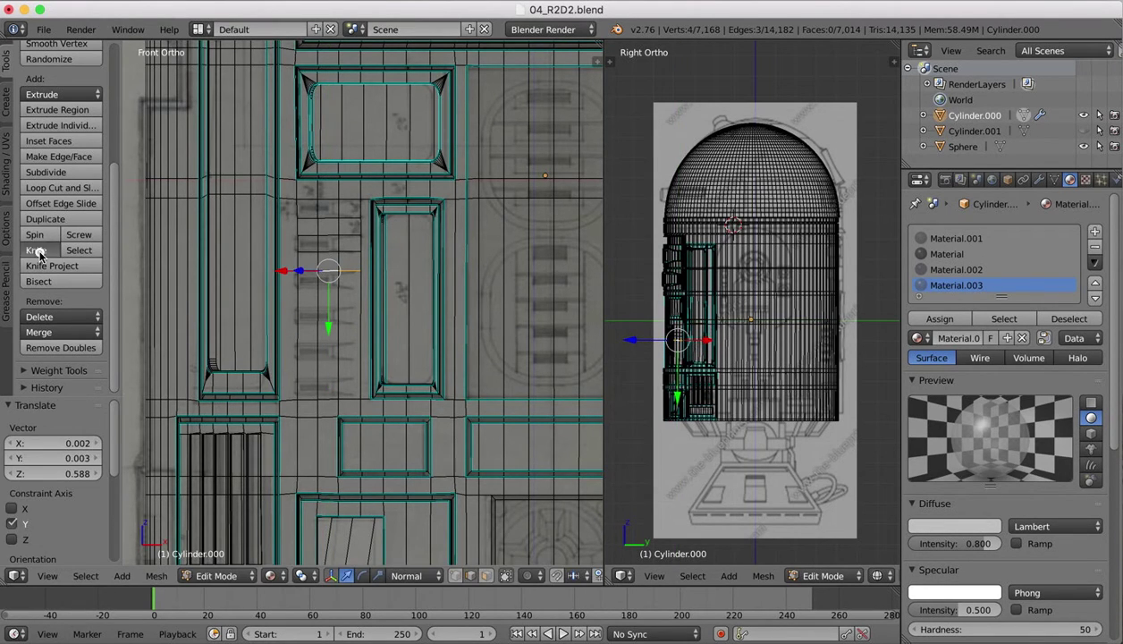
key("ctrl")
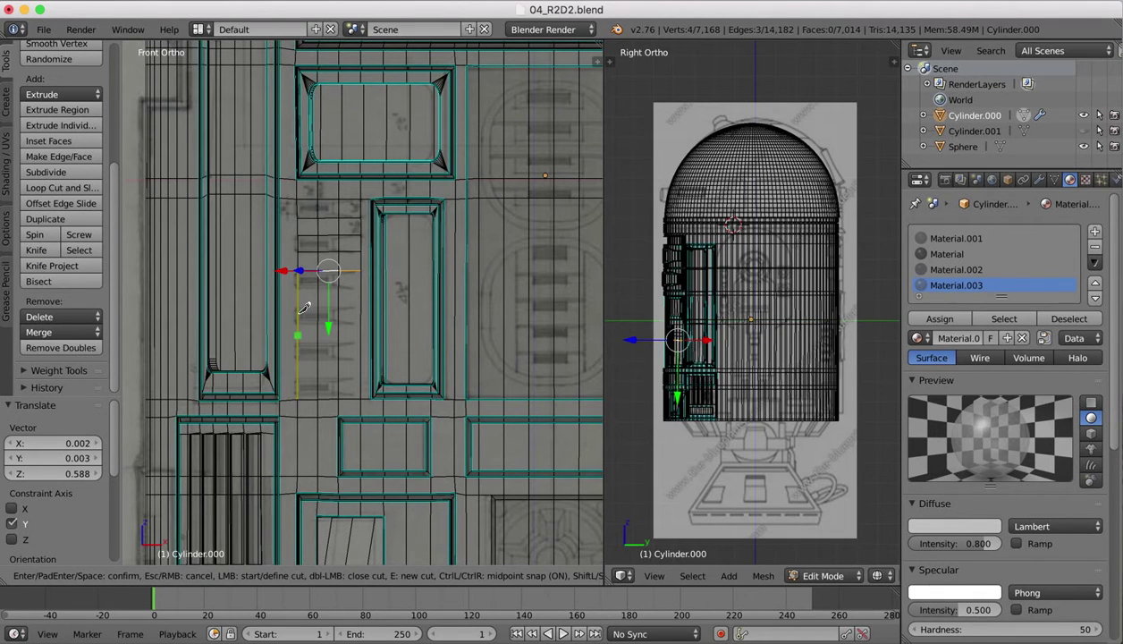
left_click(301, 311)
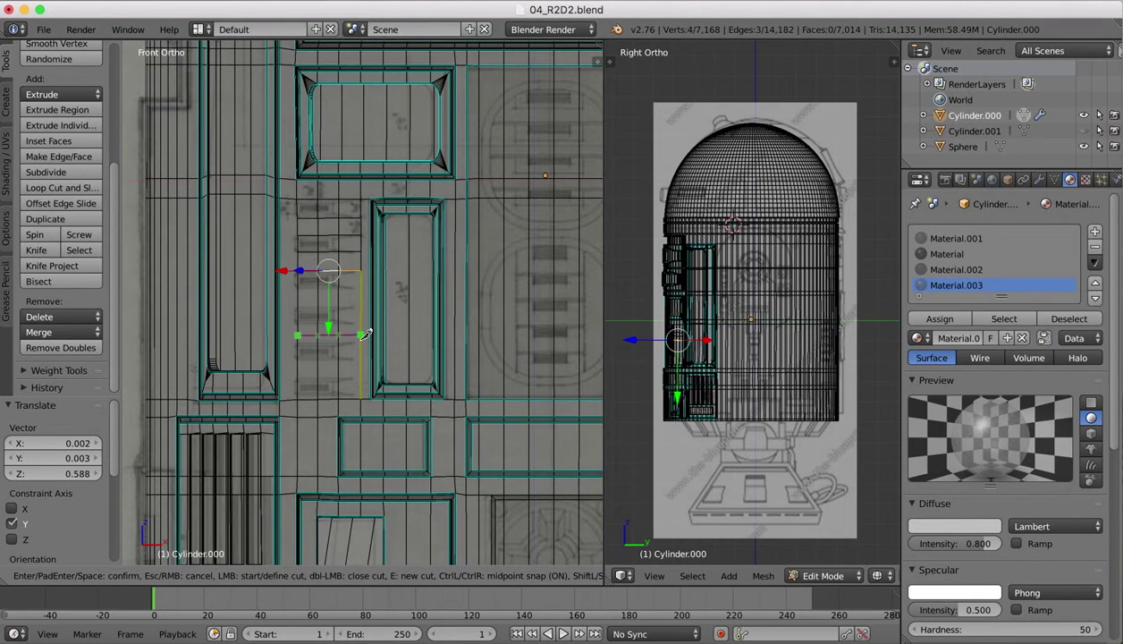
left_click(365, 334)
key("Return")
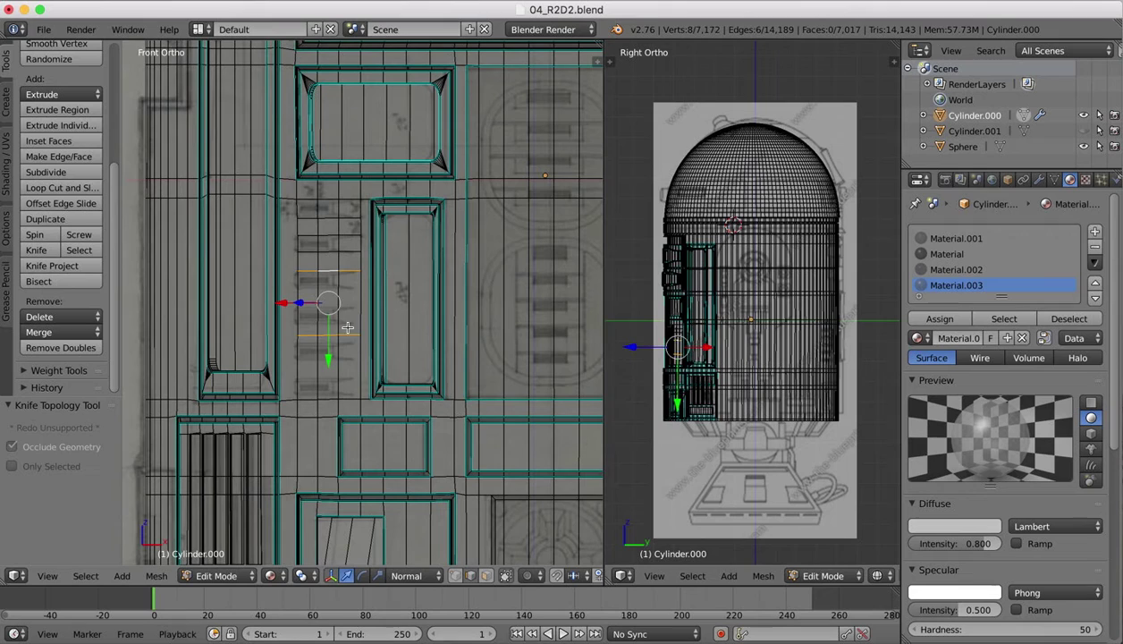
right_click(356, 332)
right_click(313, 325, "shift")
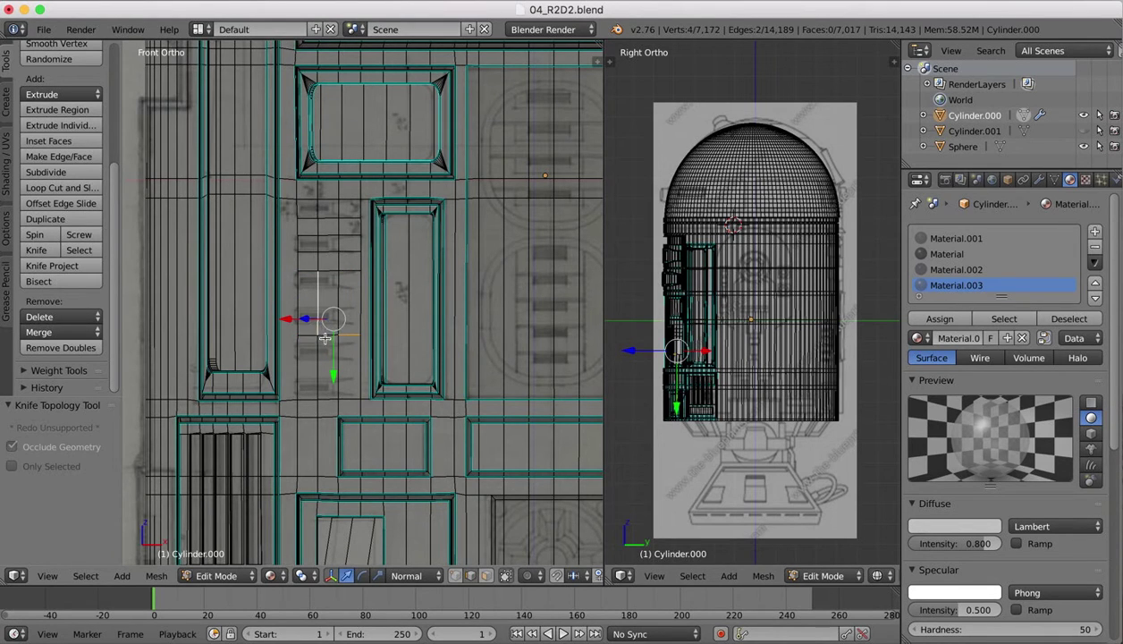
right_click(317, 333, "shift")
right_click(308, 336, "shift")
right_click(324, 331, "shift")
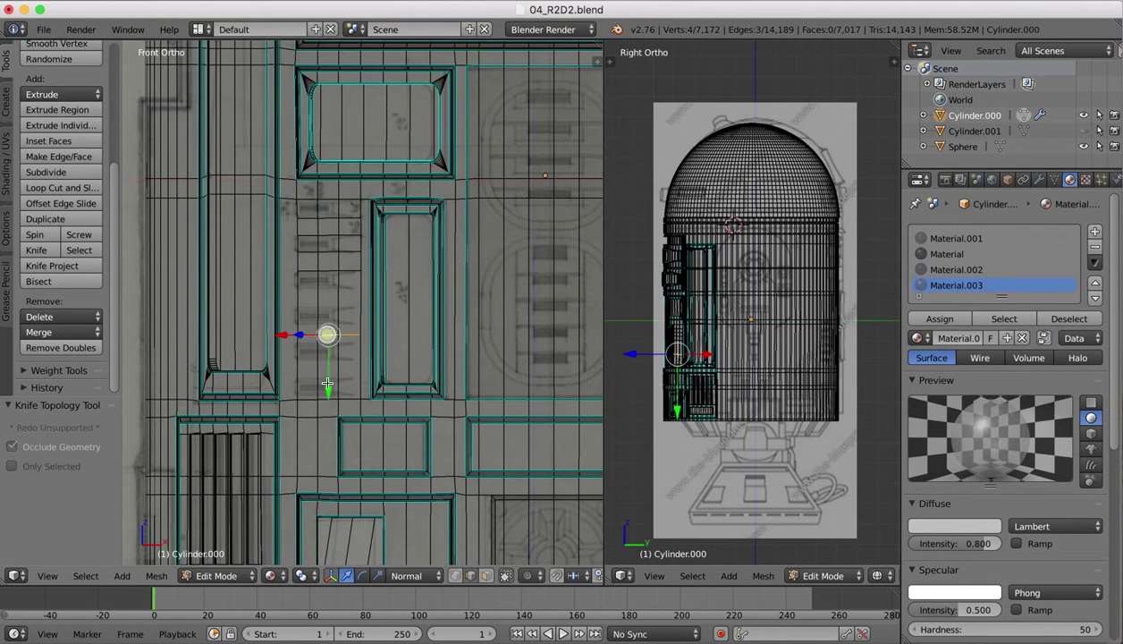
left_click_drag(328, 391, 327, 343)
Knife-cut a horizontal edge across the slot column and raise it about 0.386 to the fourth slot's upper edge.
left_click(36, 251)
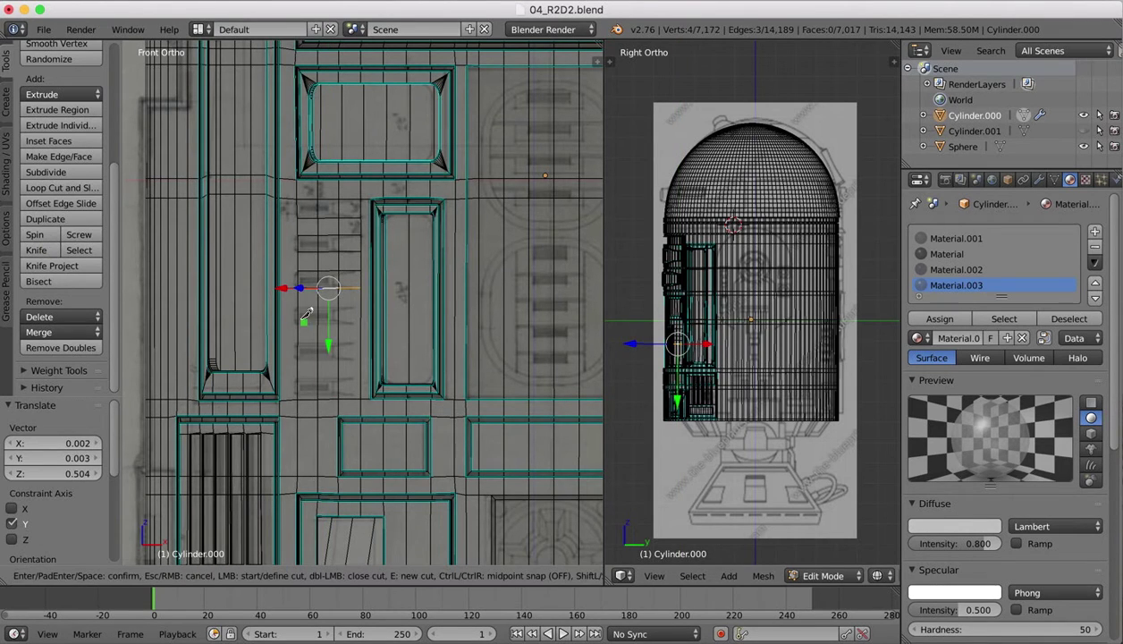
left_click(300, 342, "ctrl")
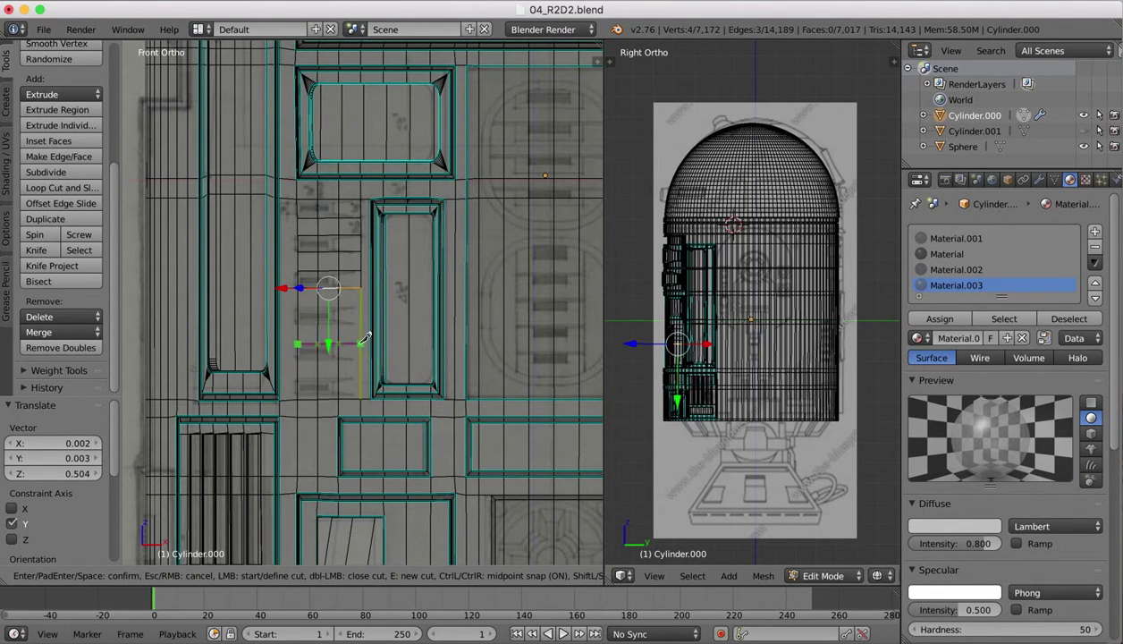
left_click(362, 342)
key("Return")
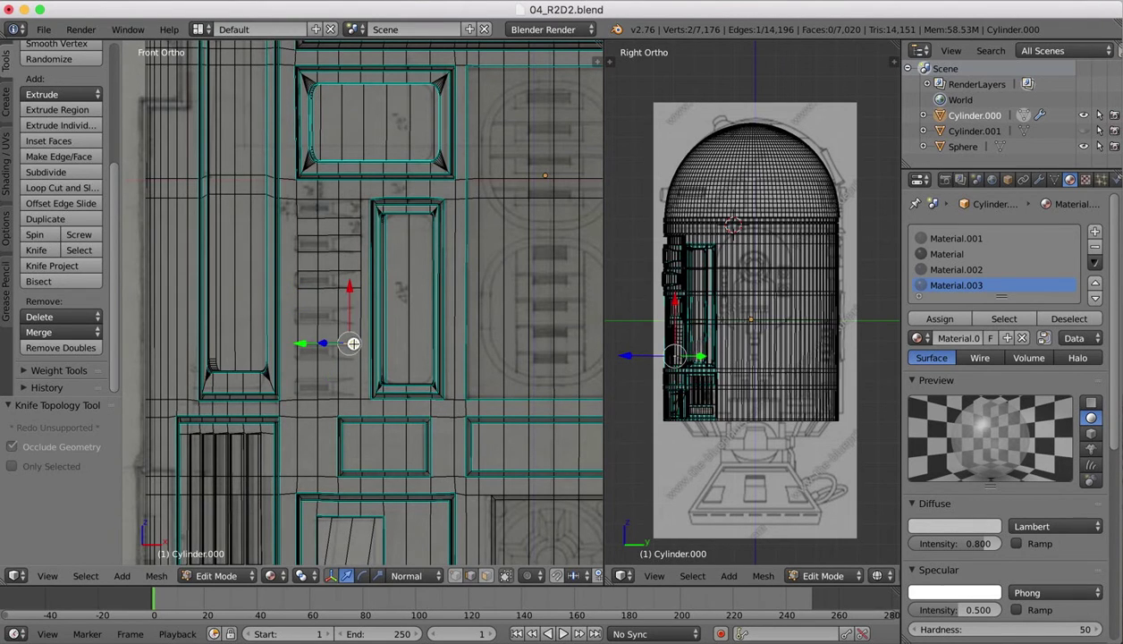
right_click(313, 329, "shift")
right_click(309, 342, "shift")
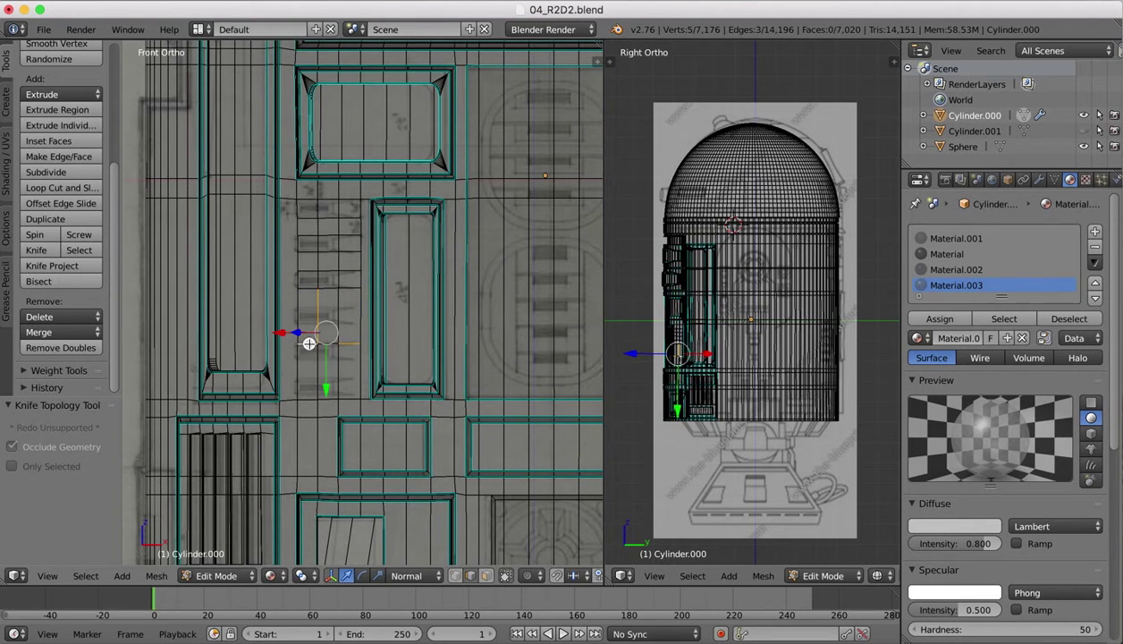
left_click(316, 314, "shift")
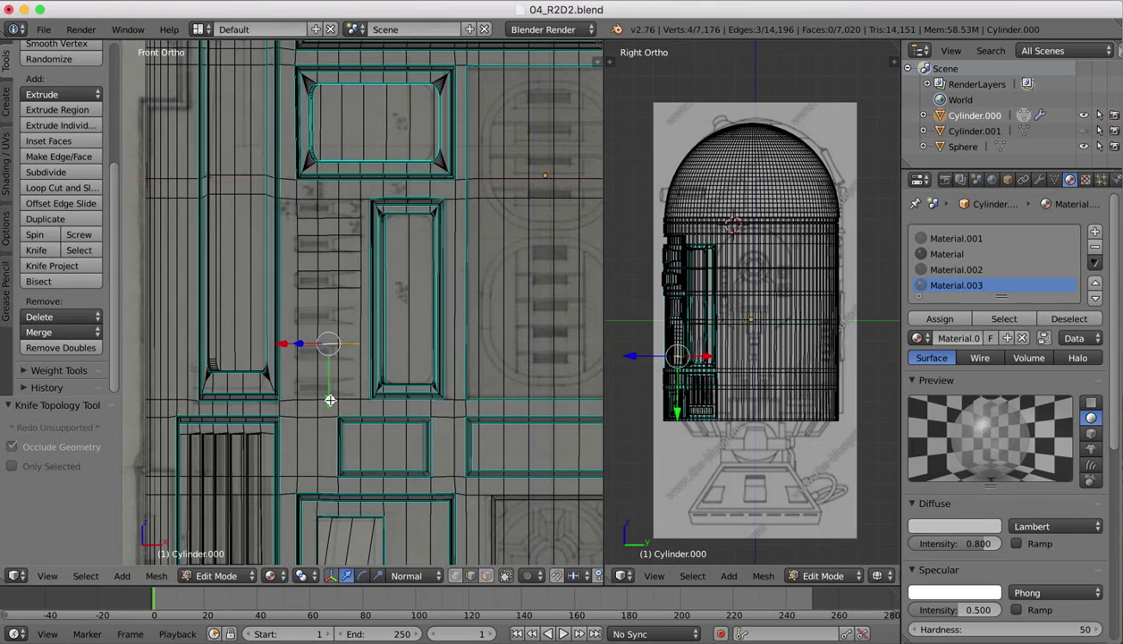
left_click_drag(330, 400, 328, 365)
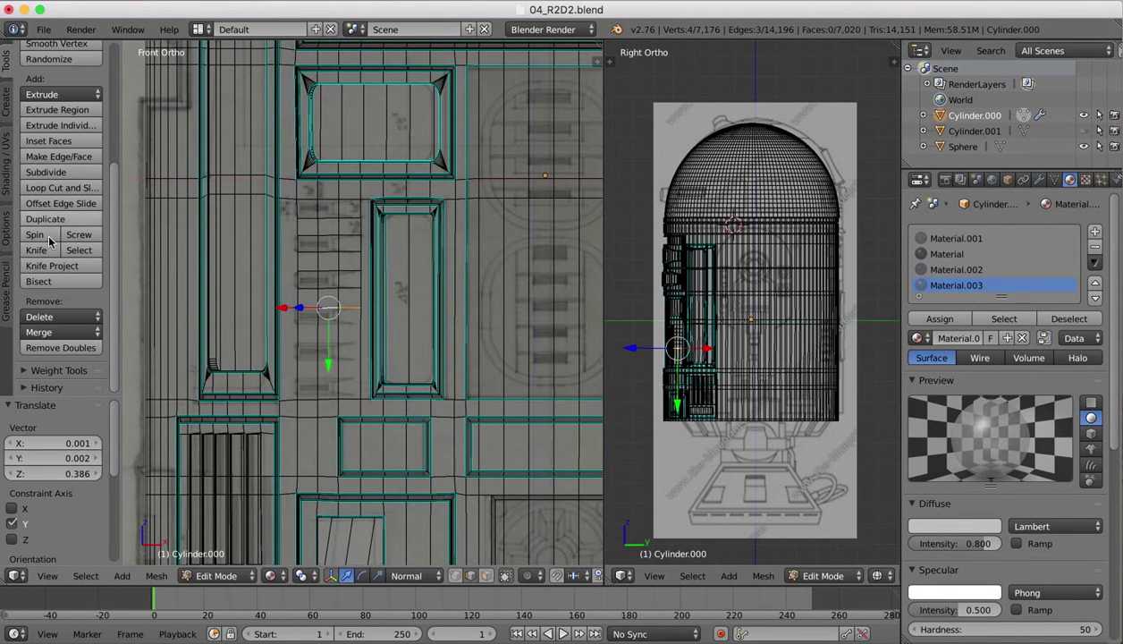
Knife-cut a horizontal edge across the slot column and raise it about 0.319 to the fourth slot's lower edge.
left_click(40, 249)
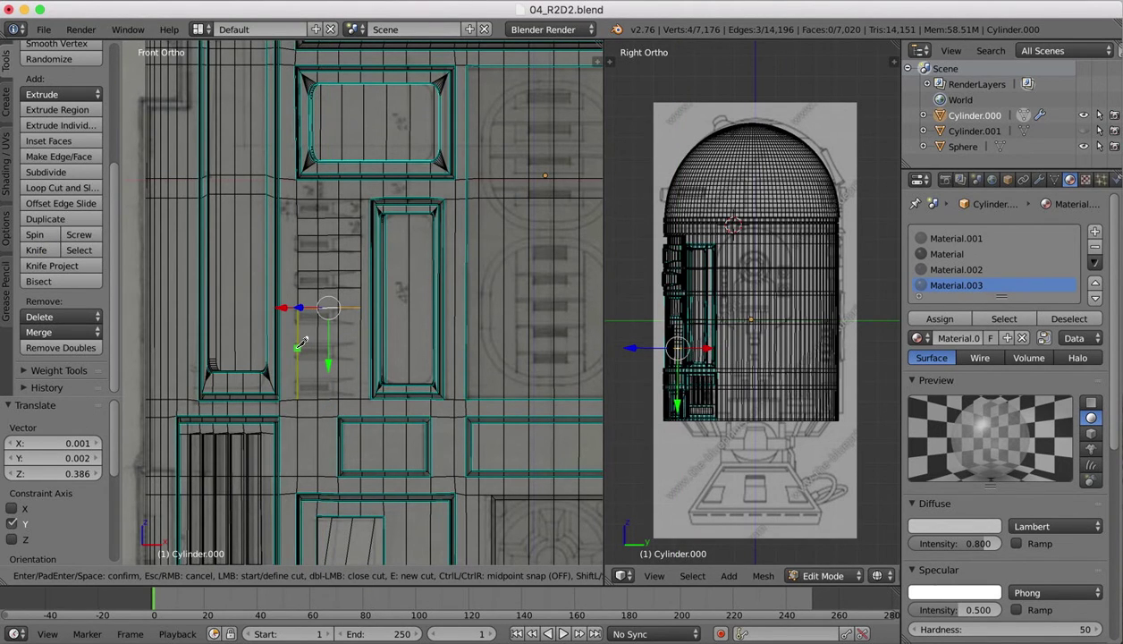
left_click(298, 351, "ctrl")
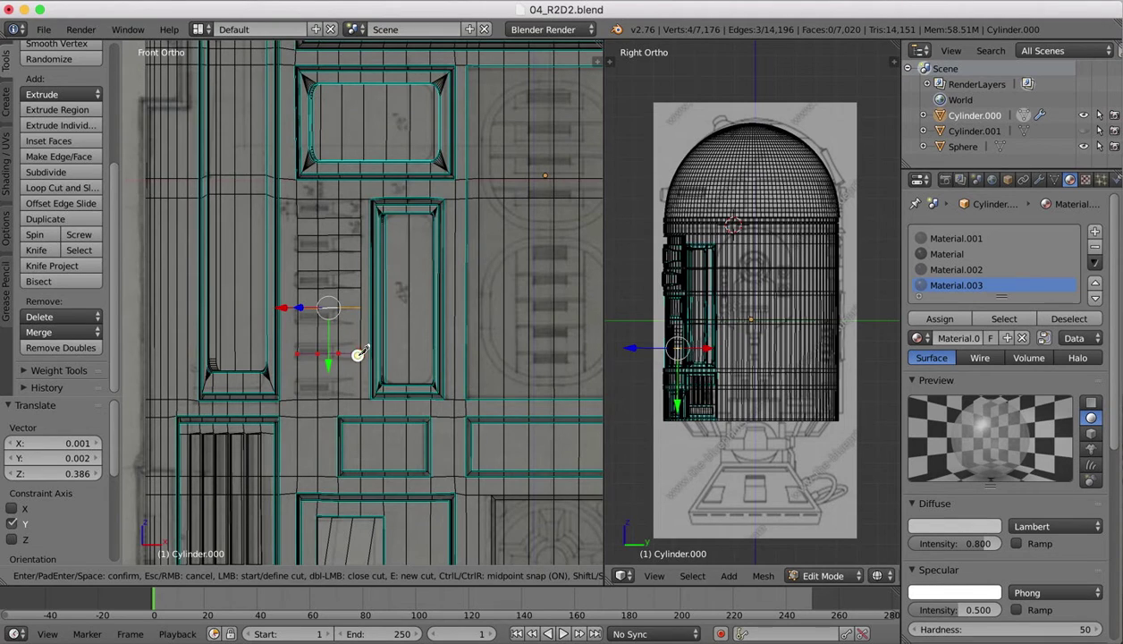
left_click(359, 354)
key("Return")
right_click(349, 349)
right_click(307, 346, "shift")
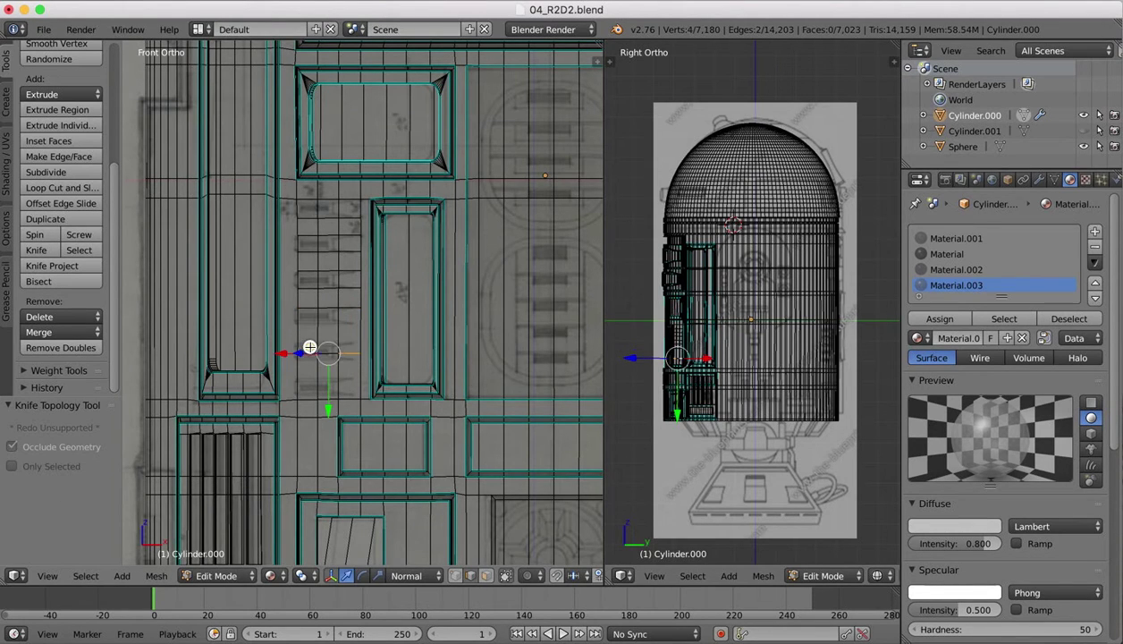
right_click(324, 346, "shift")
key("g")
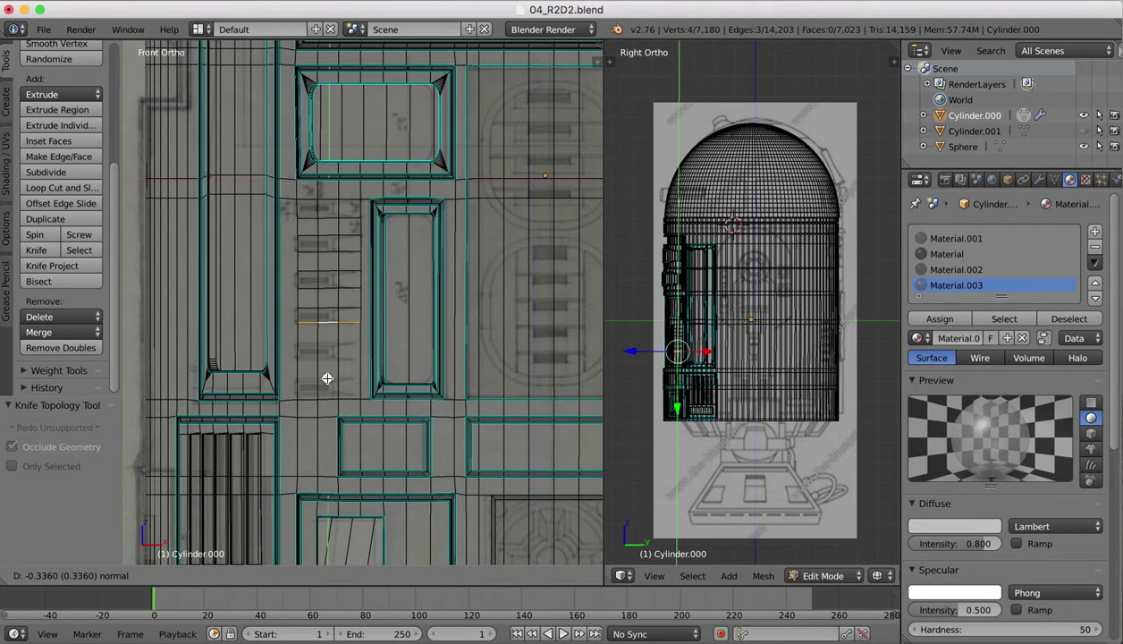
left_click(327, 378)
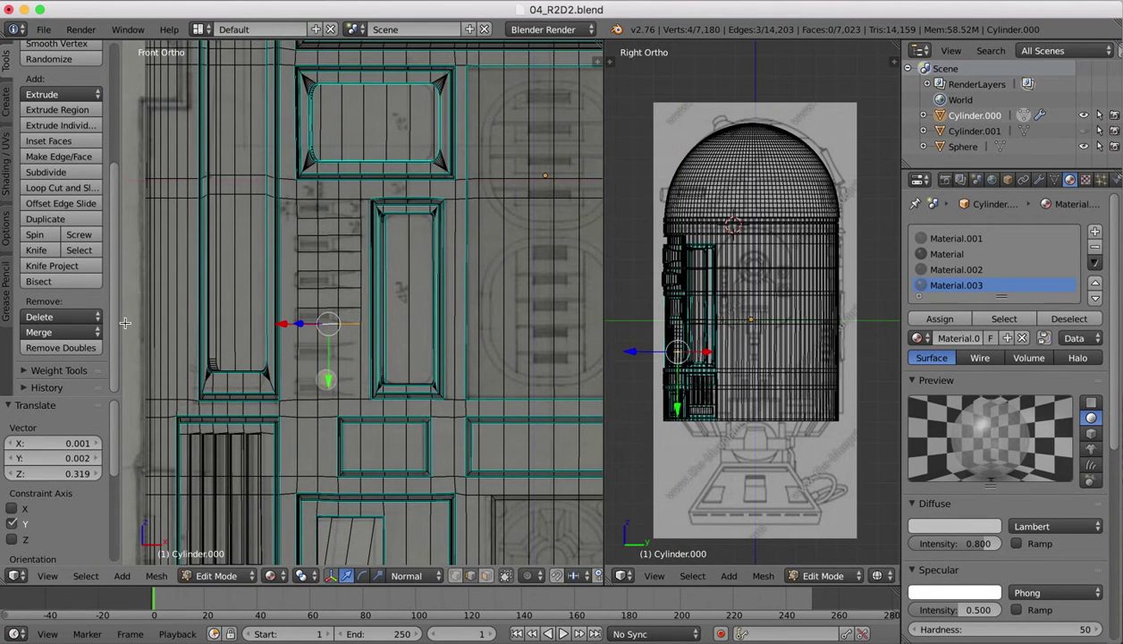
Knife-cut a horizontal edge across the slot column and raise it about 0.193 to the fifth slot's upper edge.
left_click(46, 252)
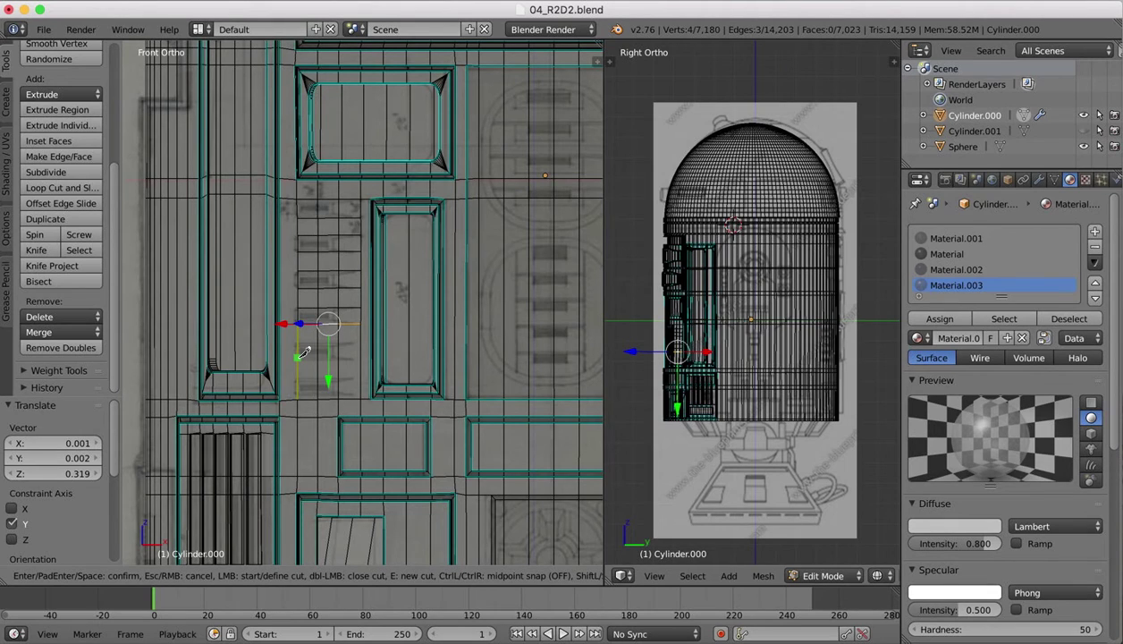
left_click(298, 357)
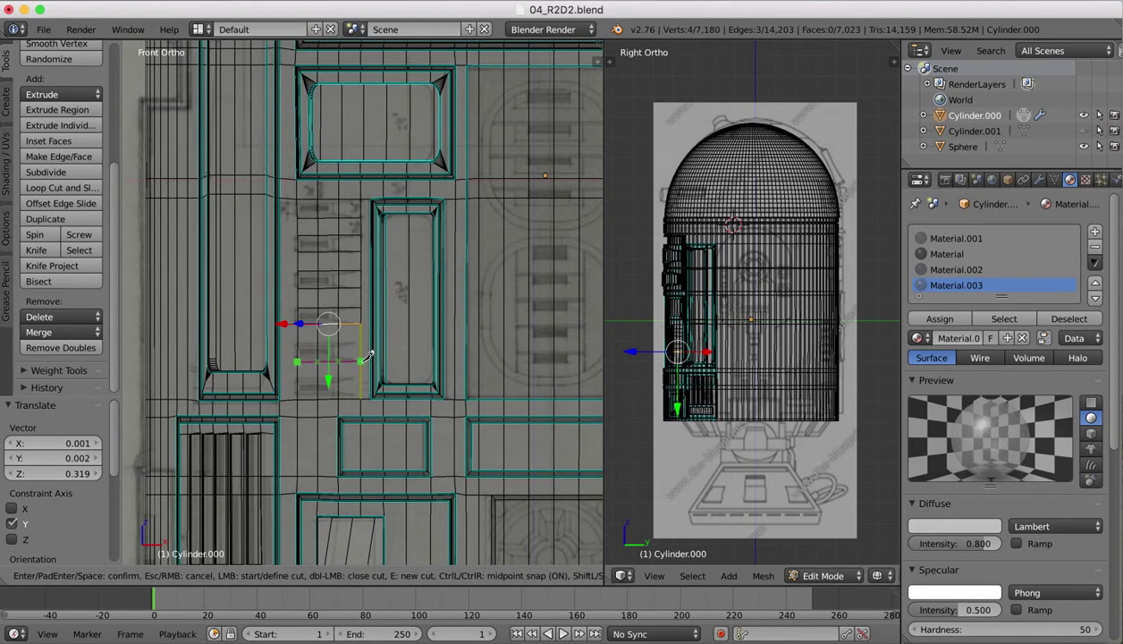
left_click(363, 358)
key("Return")
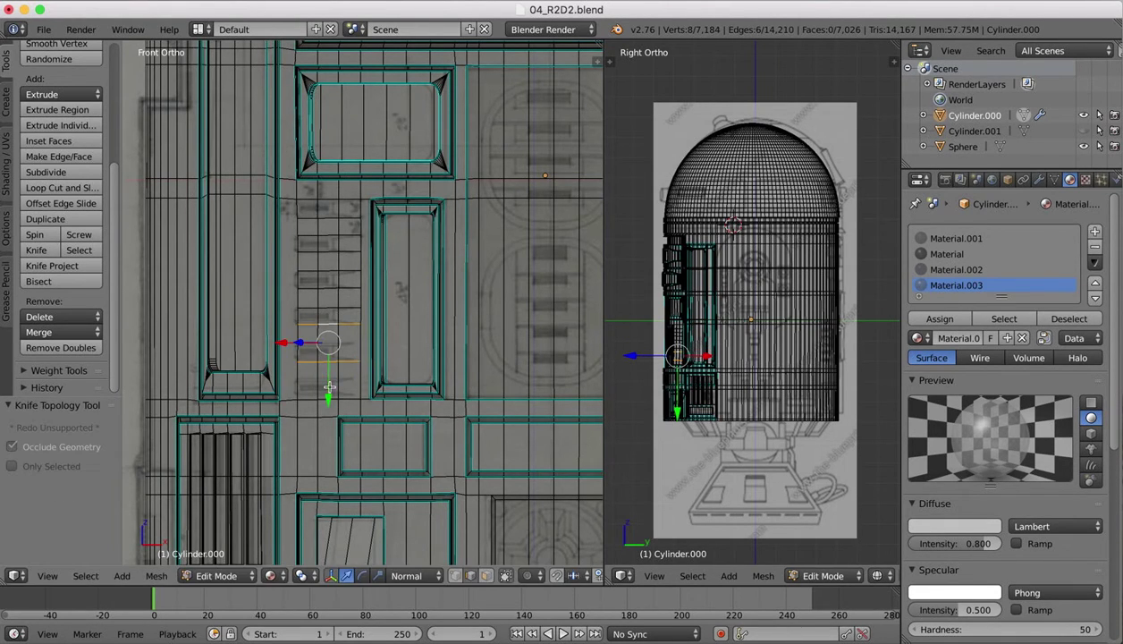
right_click(345, 359)
right_click(305, 355, "shift")
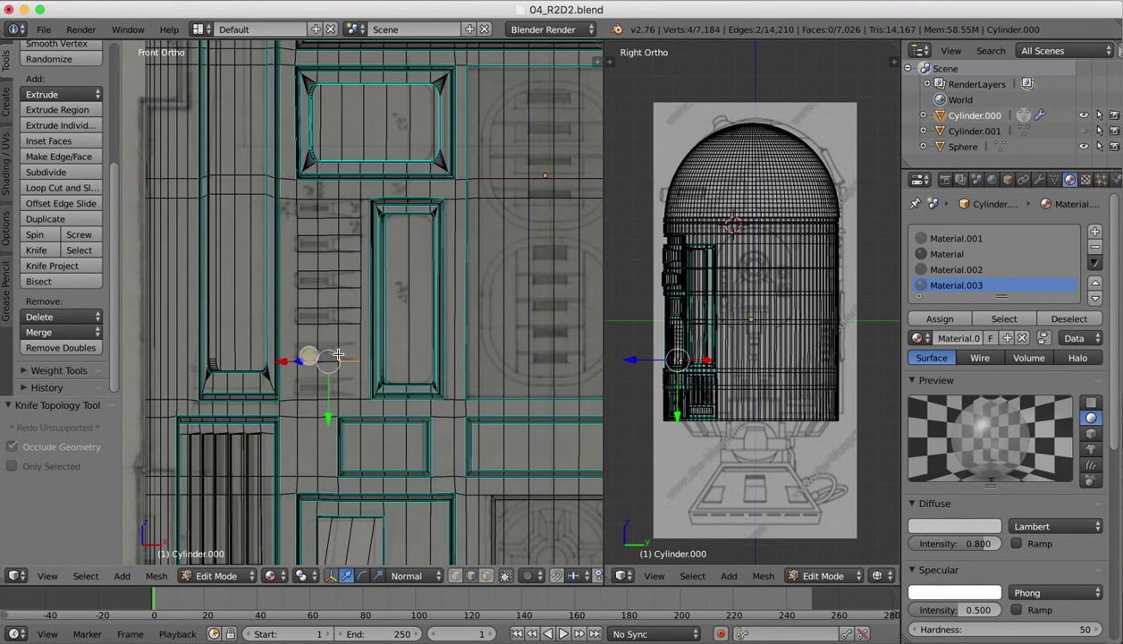
right_click(328, 357, "shift")
left_click_drag(328, 418, 328, 399)
Knife-cut a horizontal edge across the slot column and raise it about 0.109 to the fifth slot's lower edge.
left_click(36, 249)
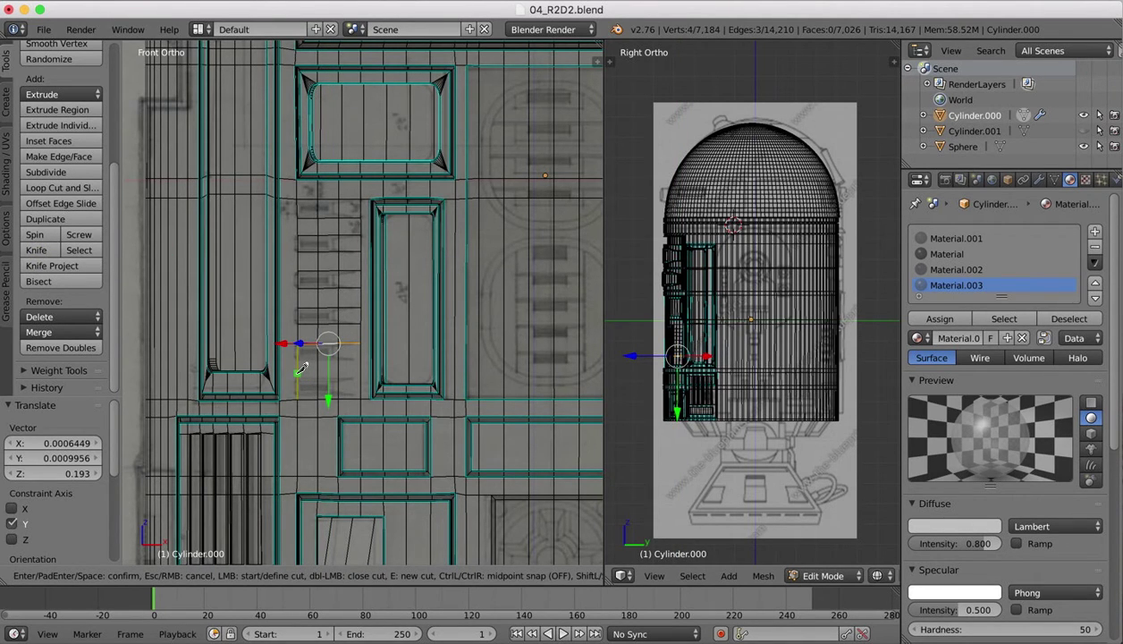
left_click(298, 370)
left_click(360, 369)
key("Return")
right_click(347, 373)
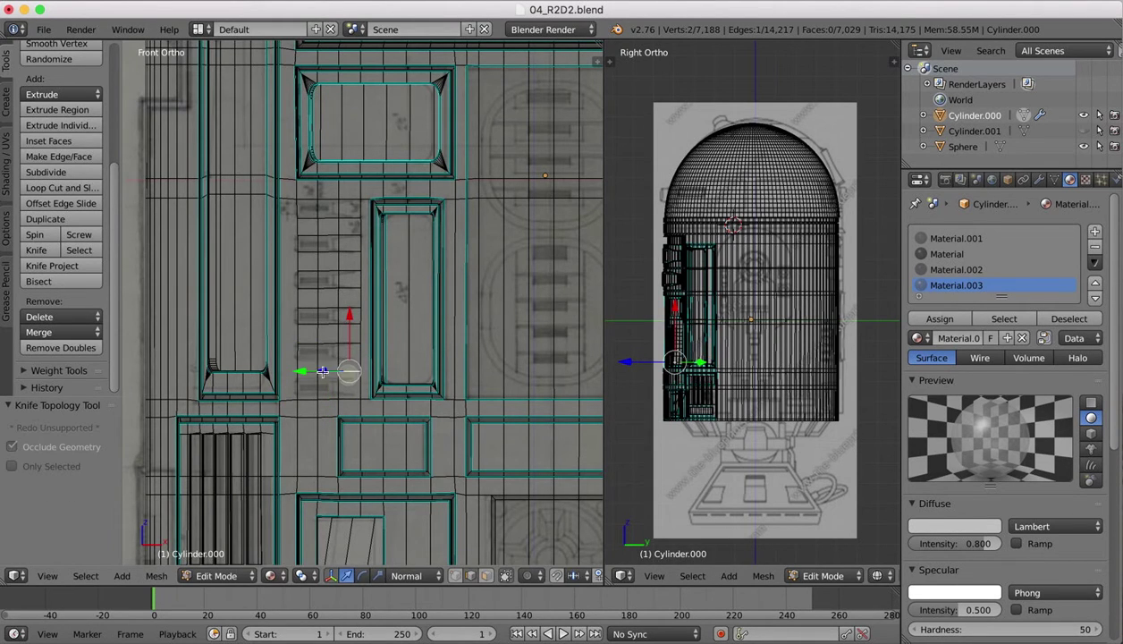
right_click(305, 362, "shift")
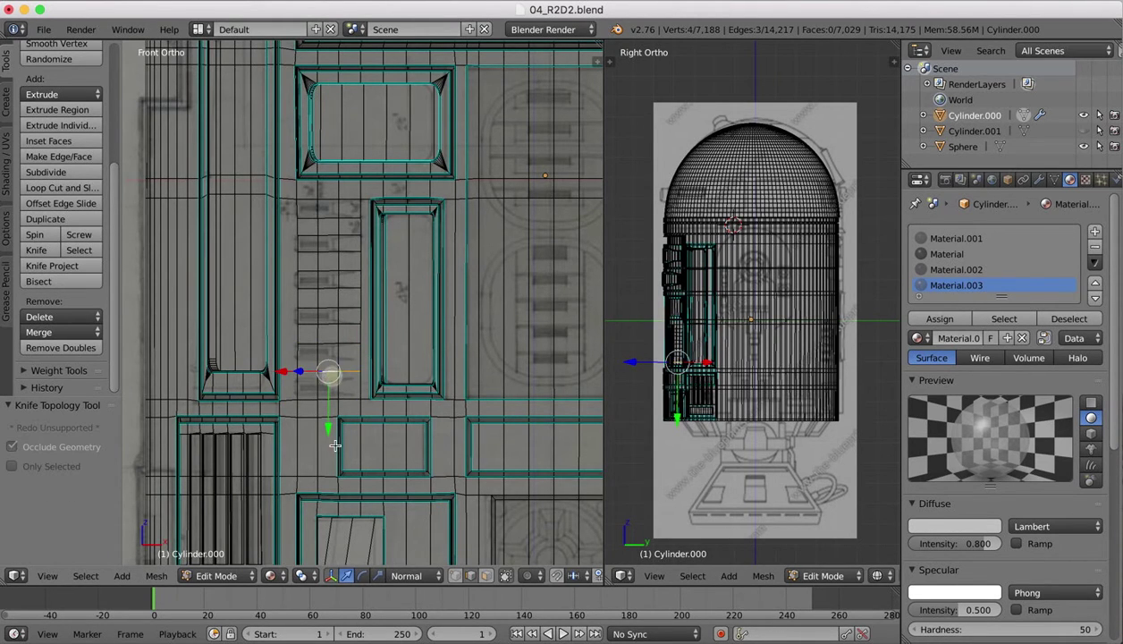
key("g")
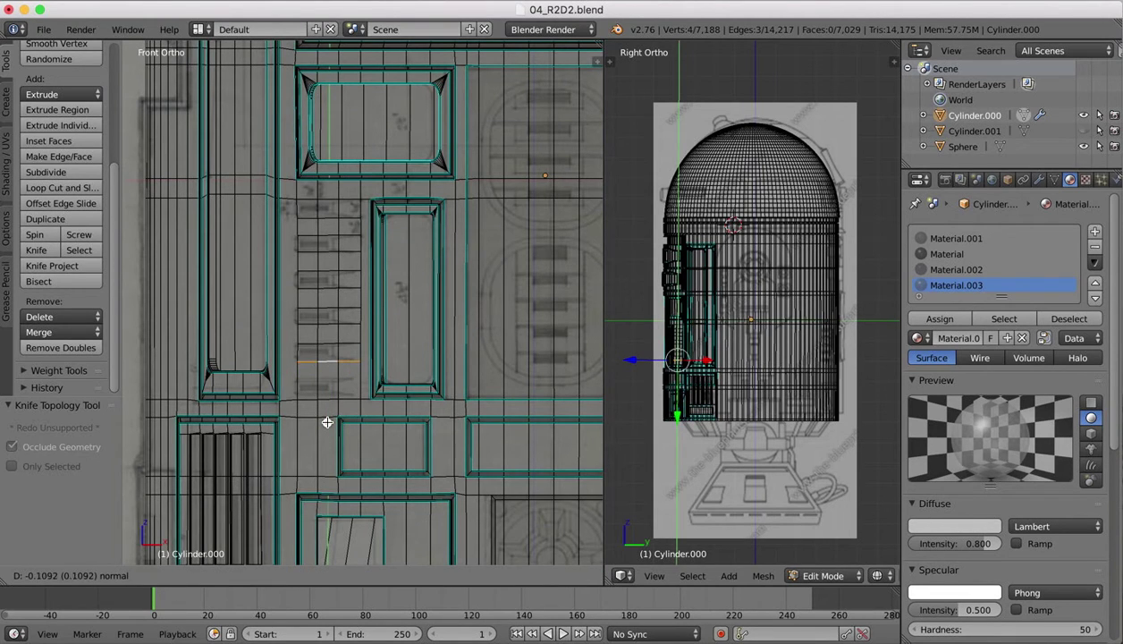
left_click(326, 422)
Knife-cut the sixth slot's upper edge across the column and raise it together with the fifth slot's lower edge by about 0.008.
left_click(35, 250)
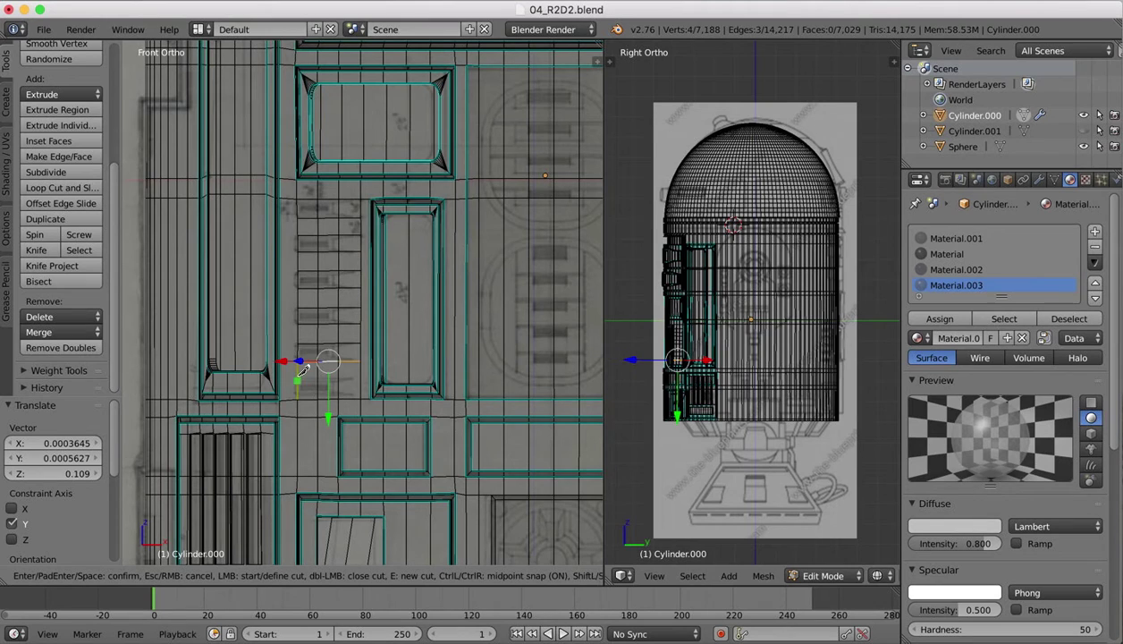
left_click(298, 376)
left_click(362, 376)
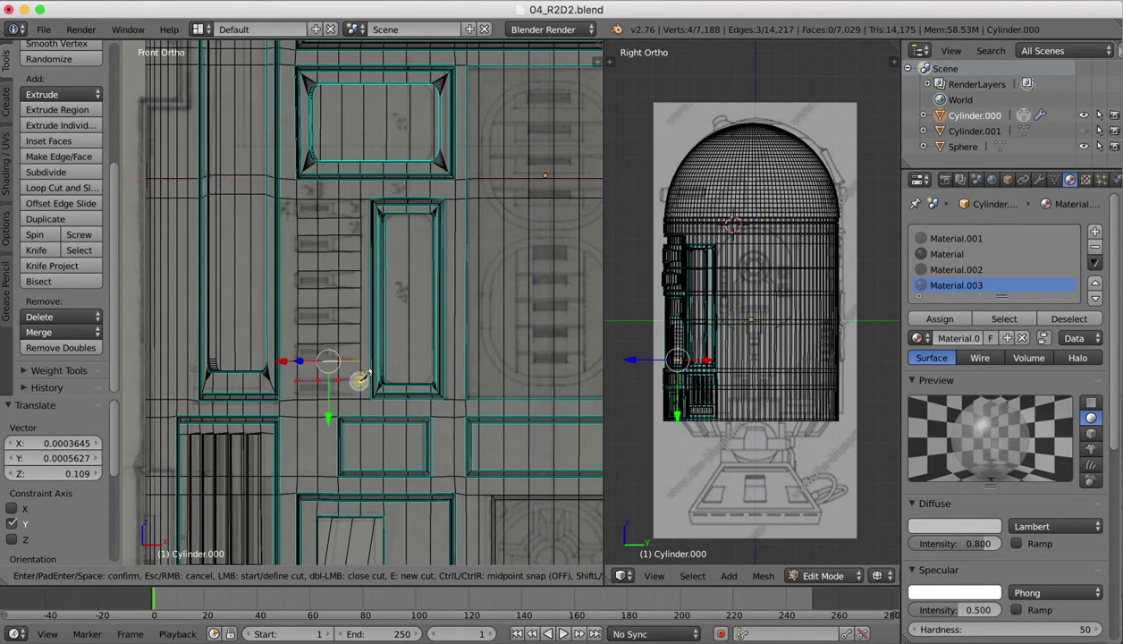
key("Return")
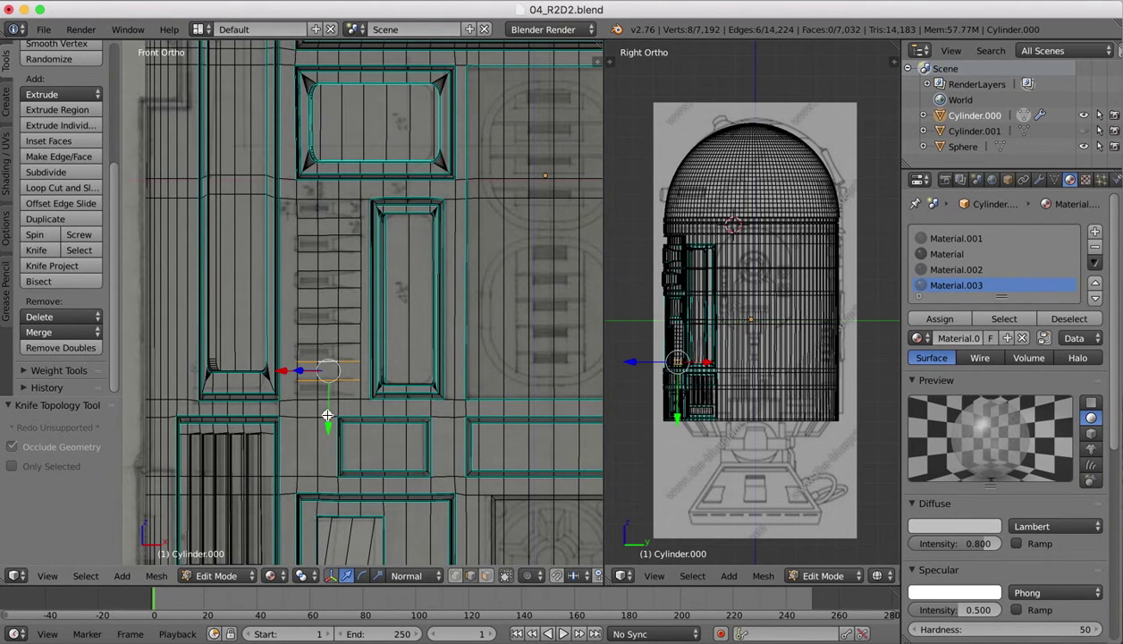
key("g")
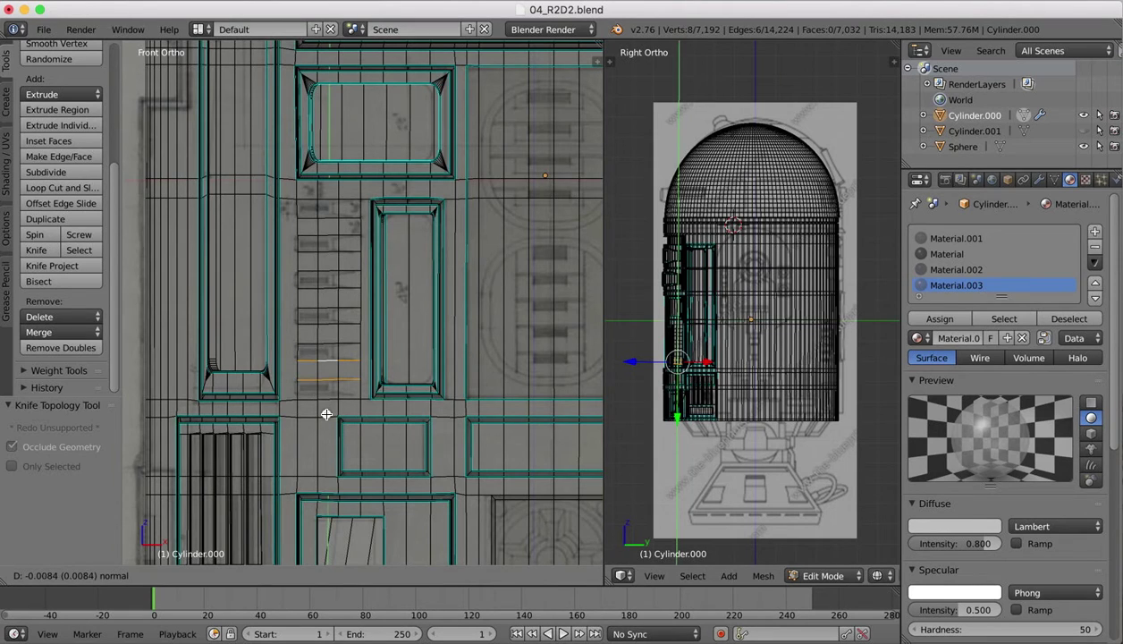
left_click(327, 414)
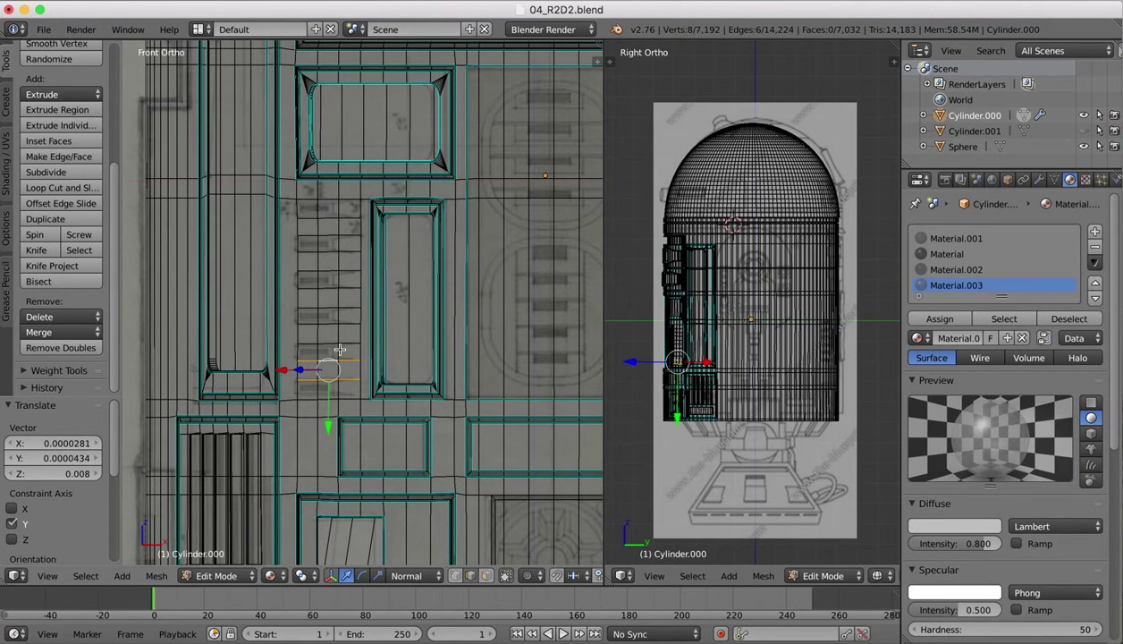
Extrude the three faces of each of the six slots outward from the body by about X -0.069 and Y -0.107.
right_click(347, 205)
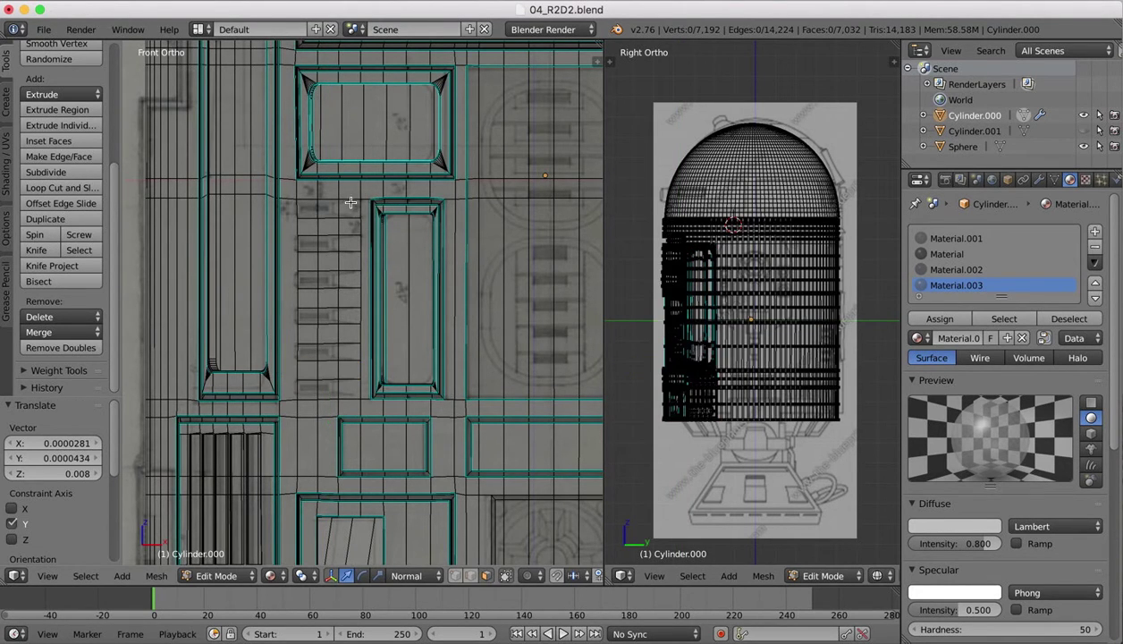
right_click(306, 208, "shift")
right_click(327, 208, "shift")
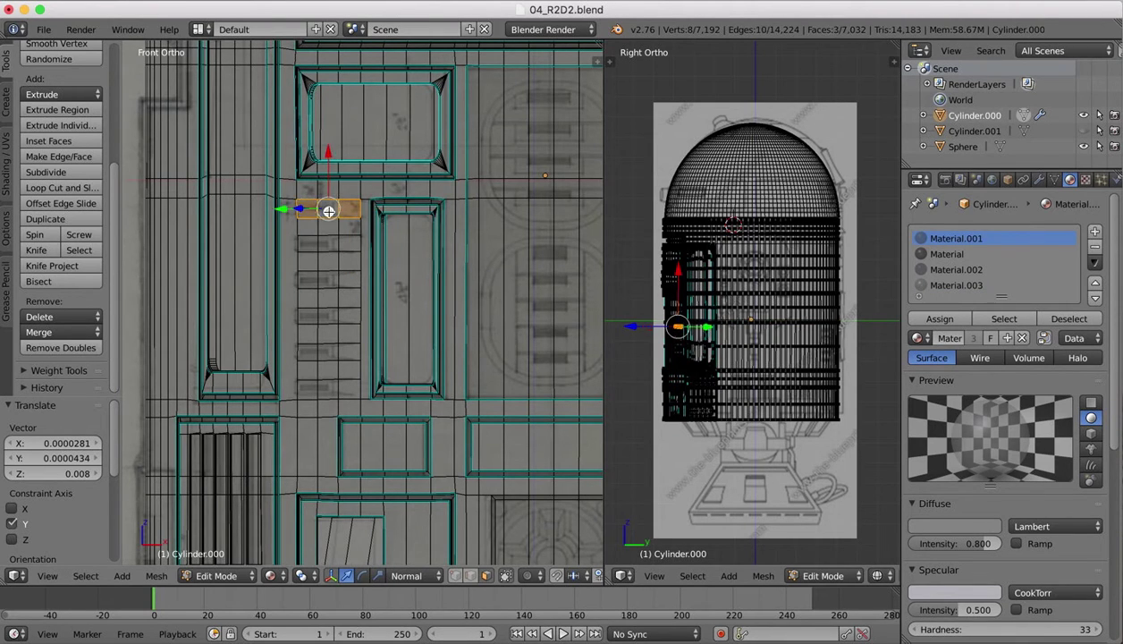
right_click(306, 241, "shift")
right_click(328, 240, "shift")
right_click(348, 241, "shift")
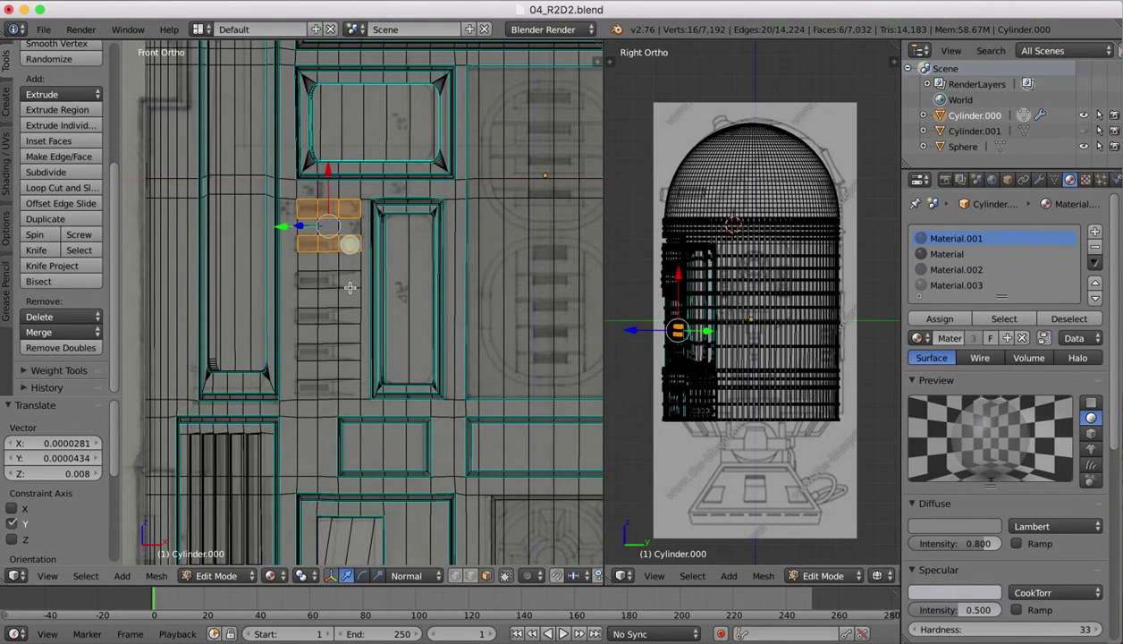
right_click(328, 279, "shift")
right_click(348, 279, "shift")
right_click(306, 279, "shift")
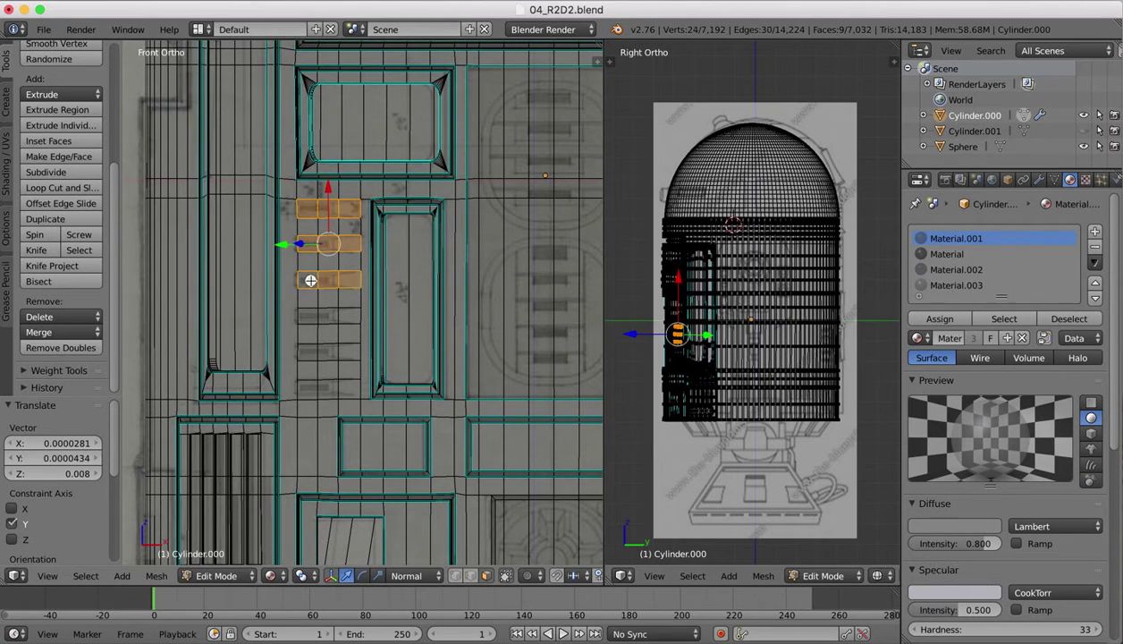
right_click(306, 315, "shift")
right_click(327, 315, "shift")
right_click(348, 315, "shift")
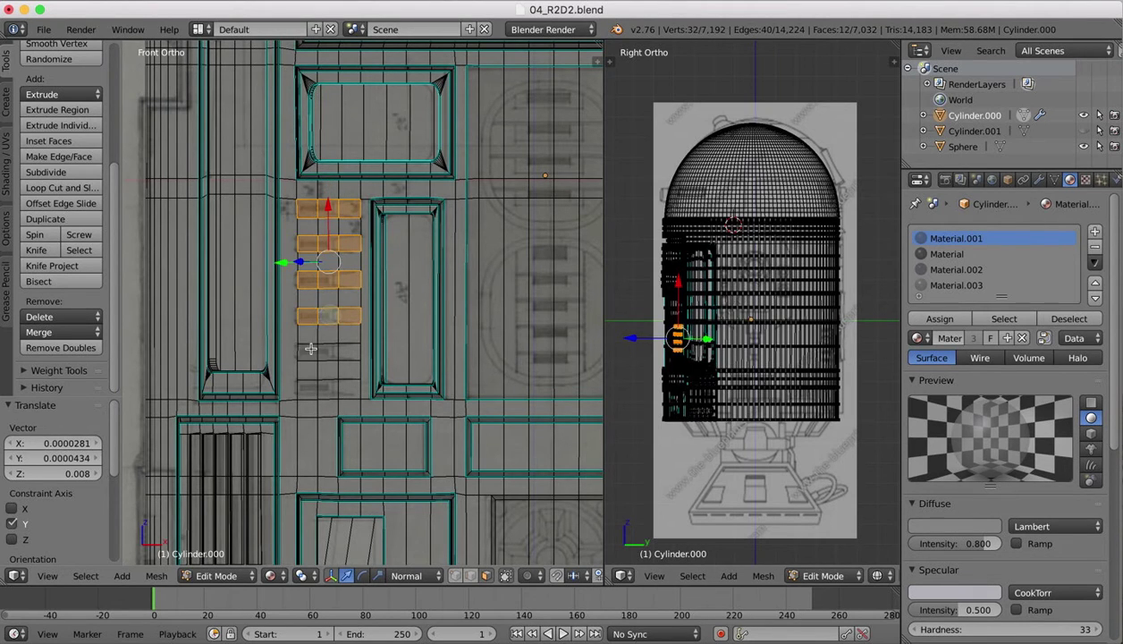
right_click(309, 349, "shift")
right_click(327, 349, "shift")
right_click(347, 350, "shift")
right_click(348, 389, "shift")
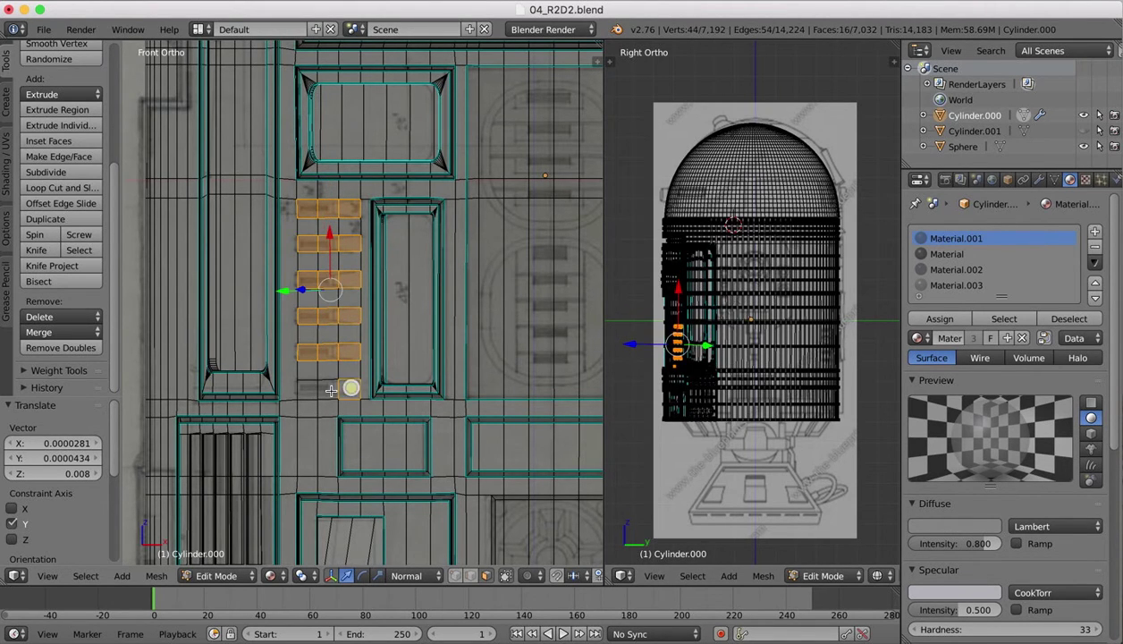
right_click(327, 389, "shift")
right_click(306, 386, "shift")
scroll(406, 193, "right", 5)
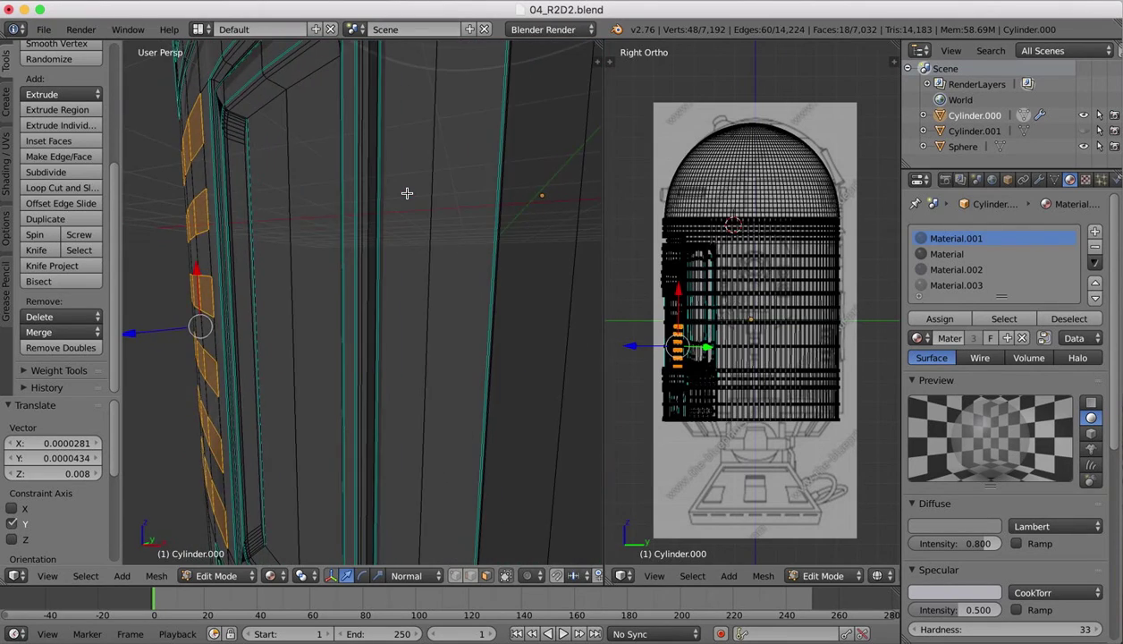
scroll(407, 193, "down", 3)
scroll(407, 193, "right", 5)
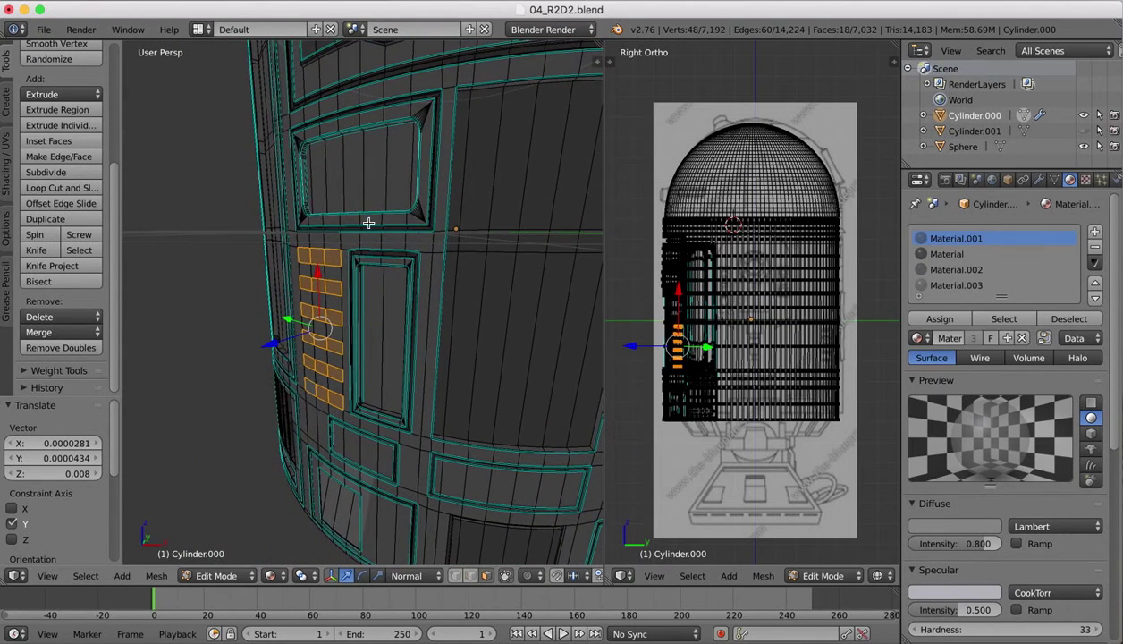
key("e")
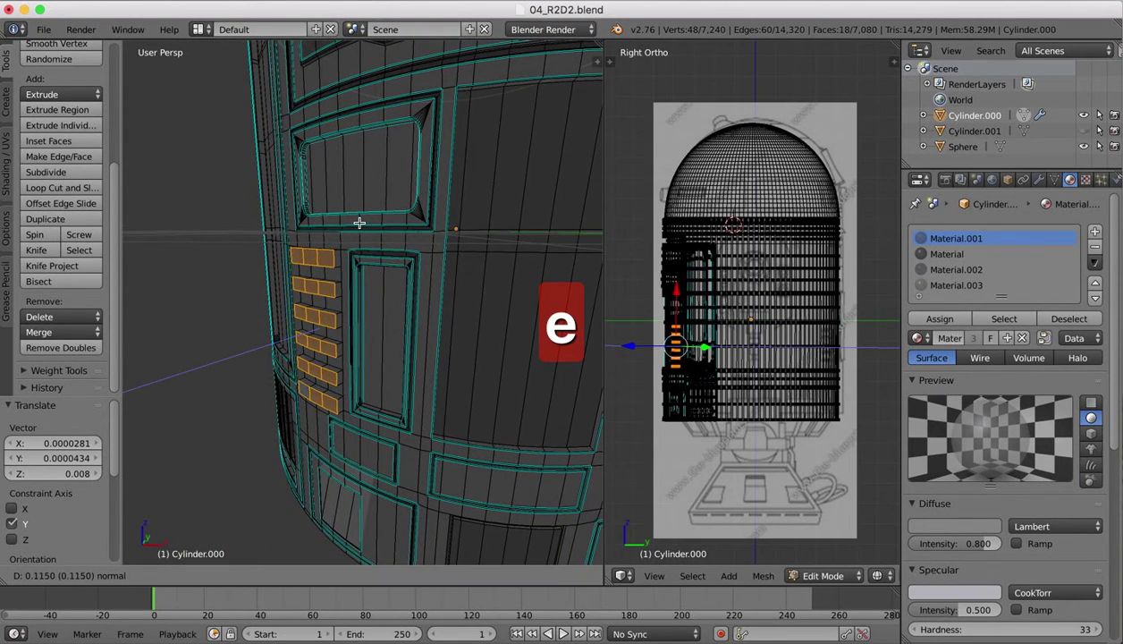
left_click(359, 223)
scroll(359, 223, "right", 10)
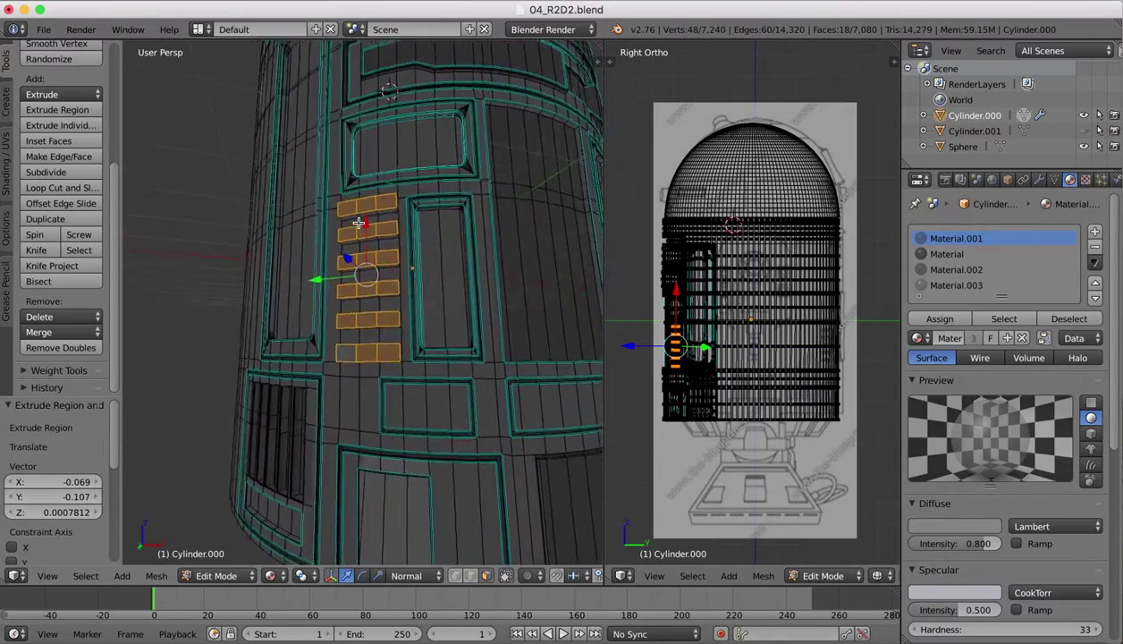
scroll(359, 222, "right", 10)
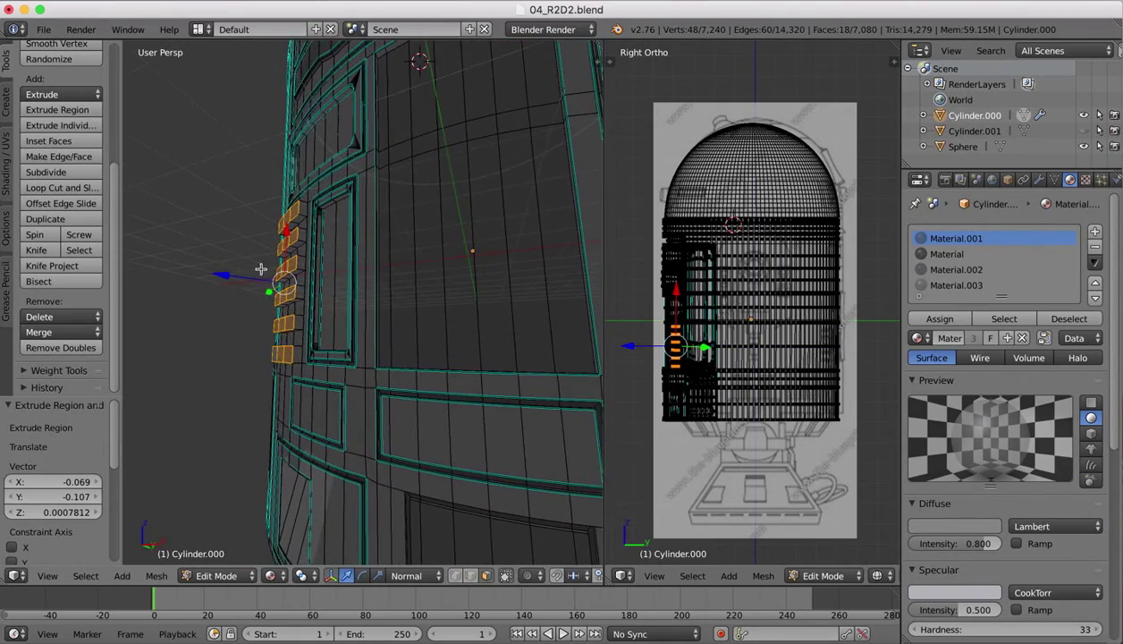
Move the selected outer faces of the six slots back toward the body by about X 0.013 and Y 0.020.
scroll(260, 270, "left", 10)
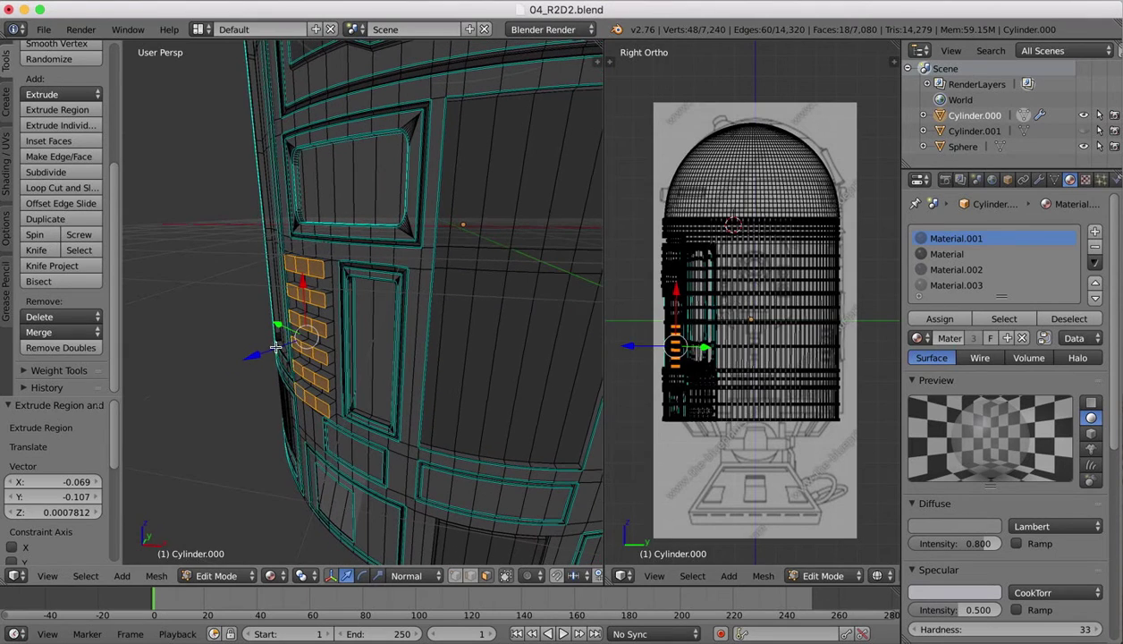
left_click_drag(256, 355, 257, 354)
scroll(354, 283, "left", 5)
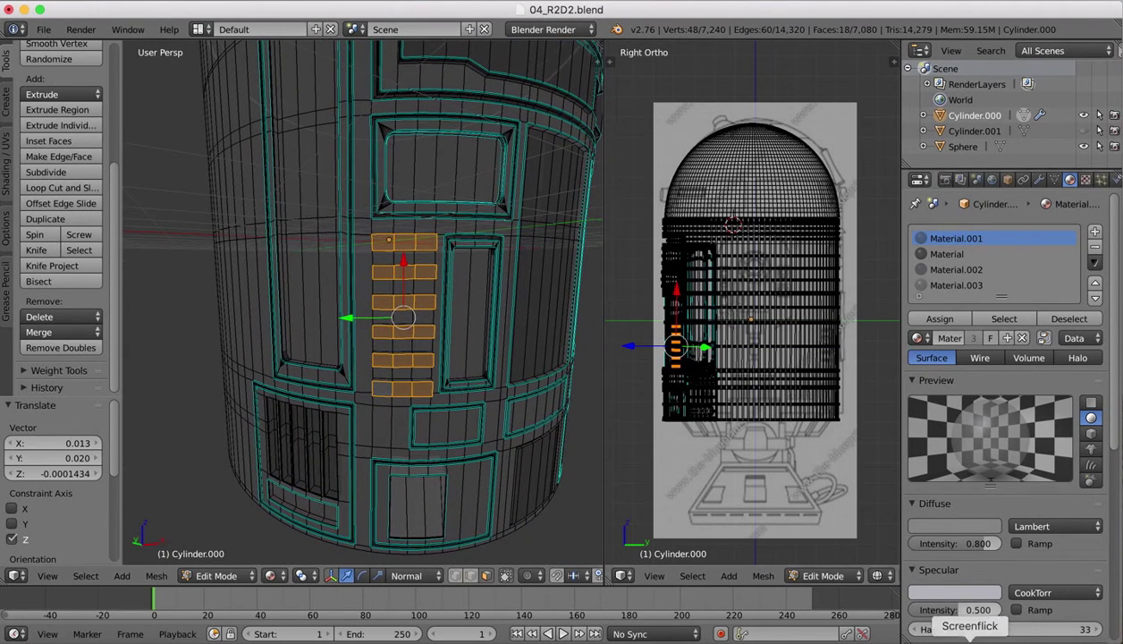
Check the slots against the R2-D2 reference photo and inset the outer faces of all six slots by 0.01.
left_click(939, 638)
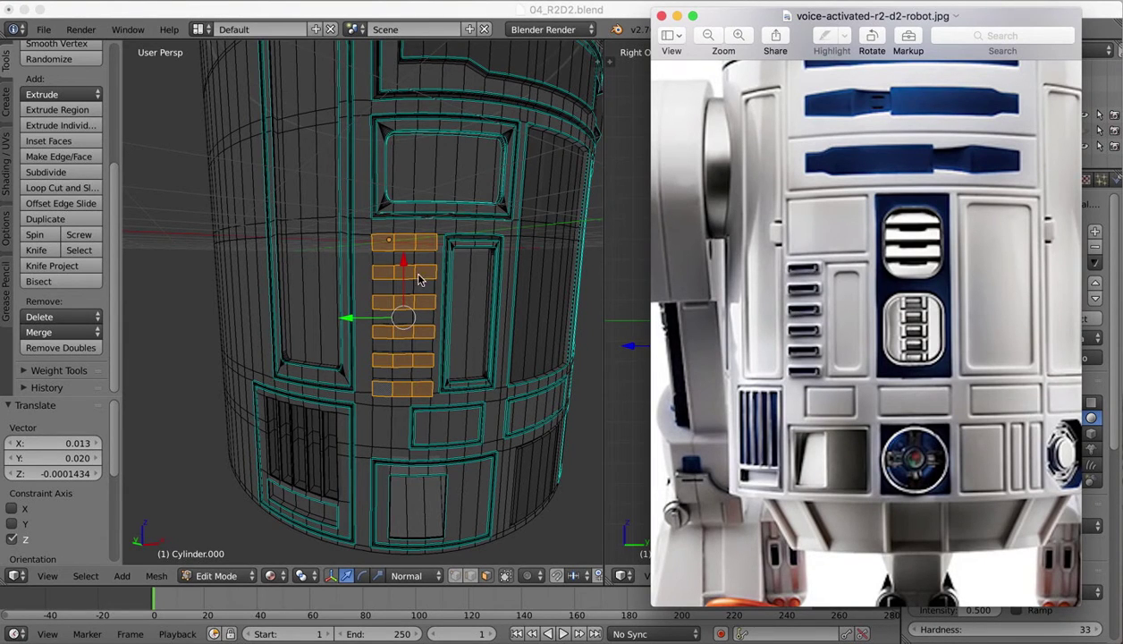
left_click(415, 220)
scroll(411, 238, "up", 3)
scroll(412, 239, "down", 1)
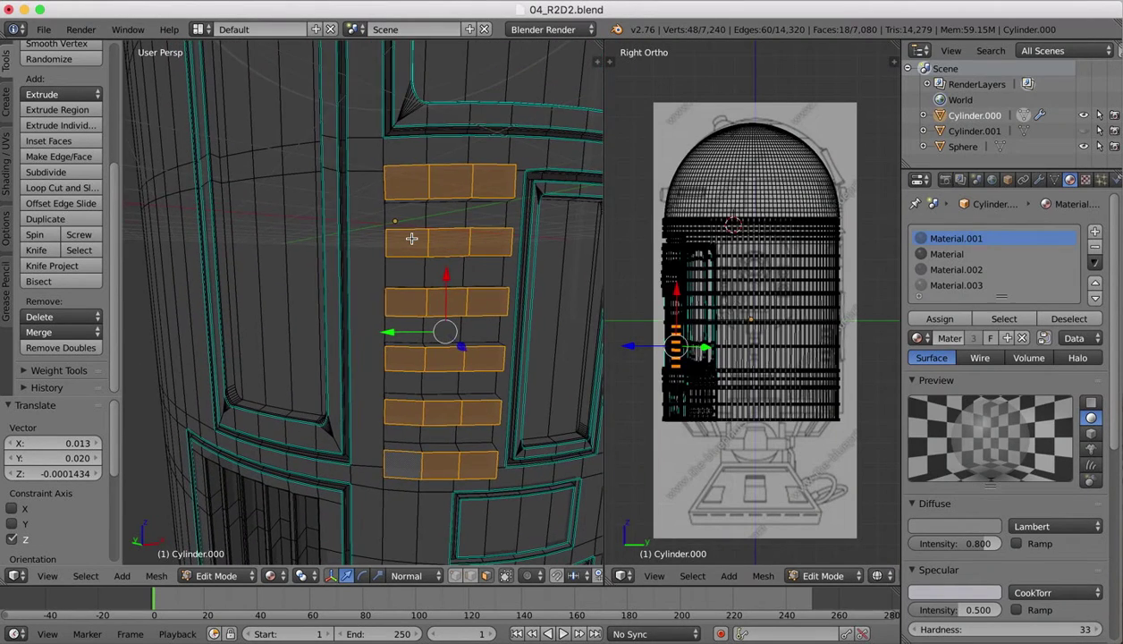
scroll(411, 239, "right", 3)
key("i")
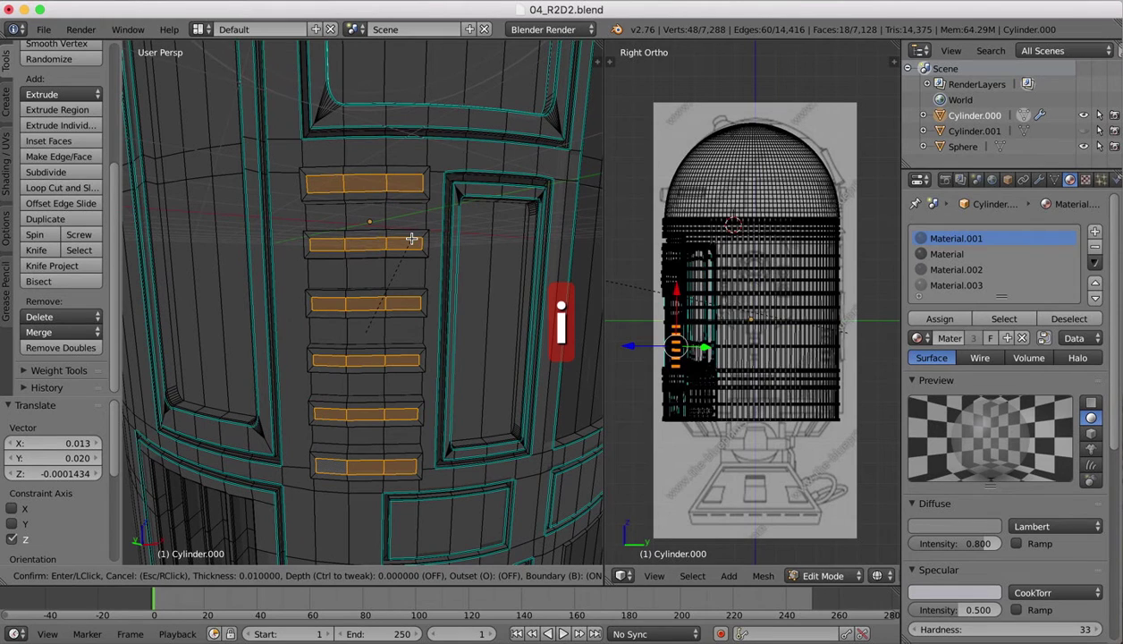
left_click(412, 238)
Extrude the inset faces of the six slots inward by about X 0.042 and Y 0.065 to form recesses.
scroll(463, 146, "right", 6)
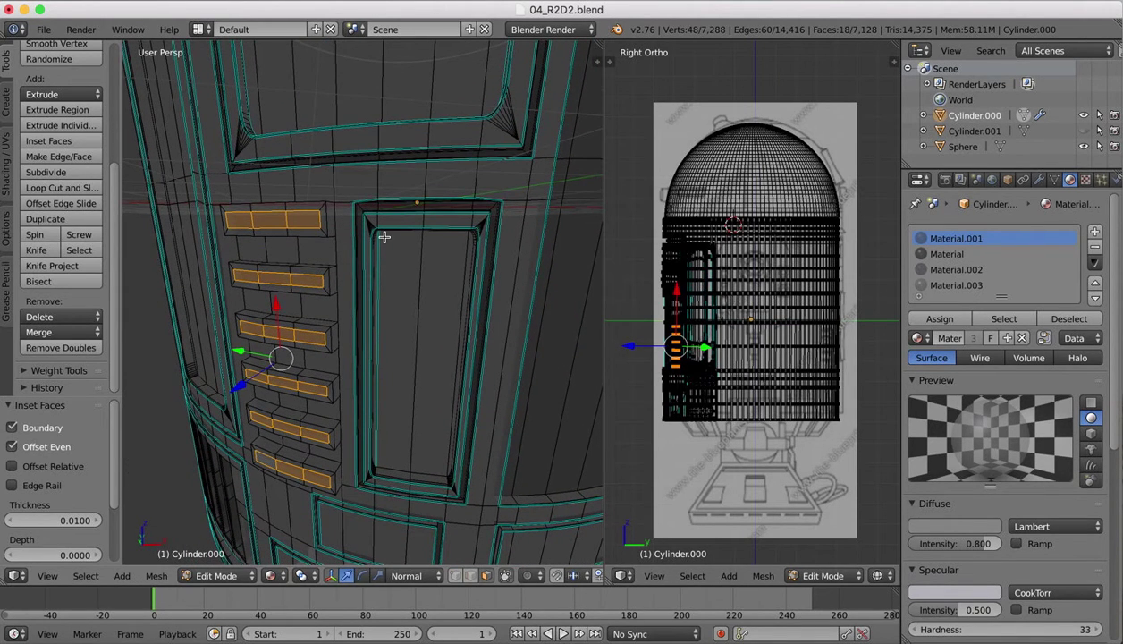
scroll(371, 292, "left", 6)
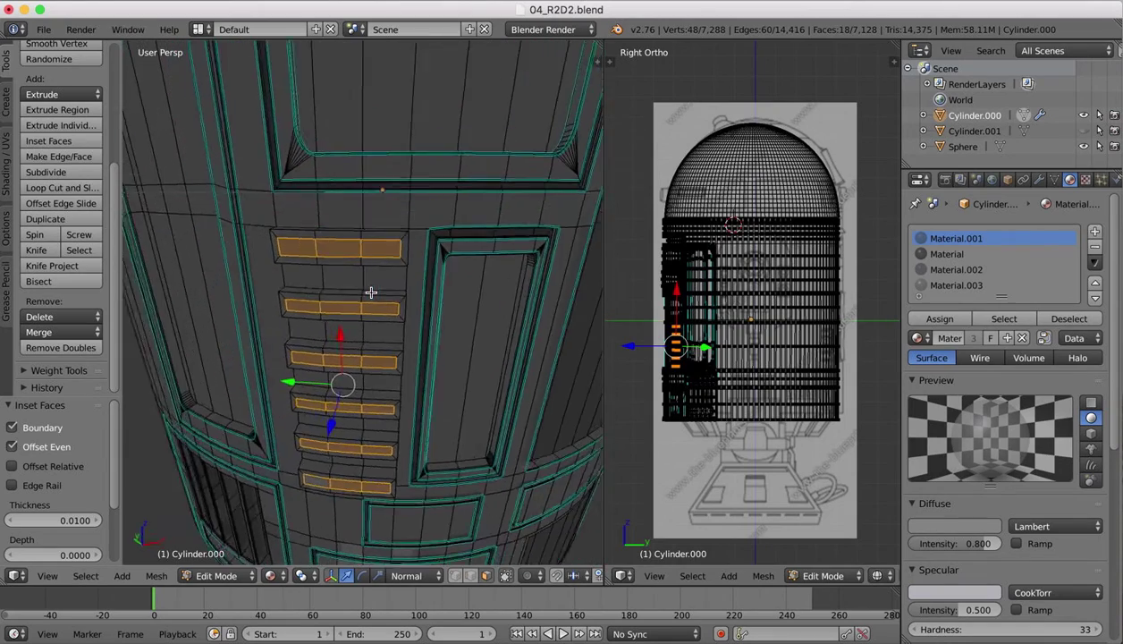
scroll(442, 352, "right", 5)
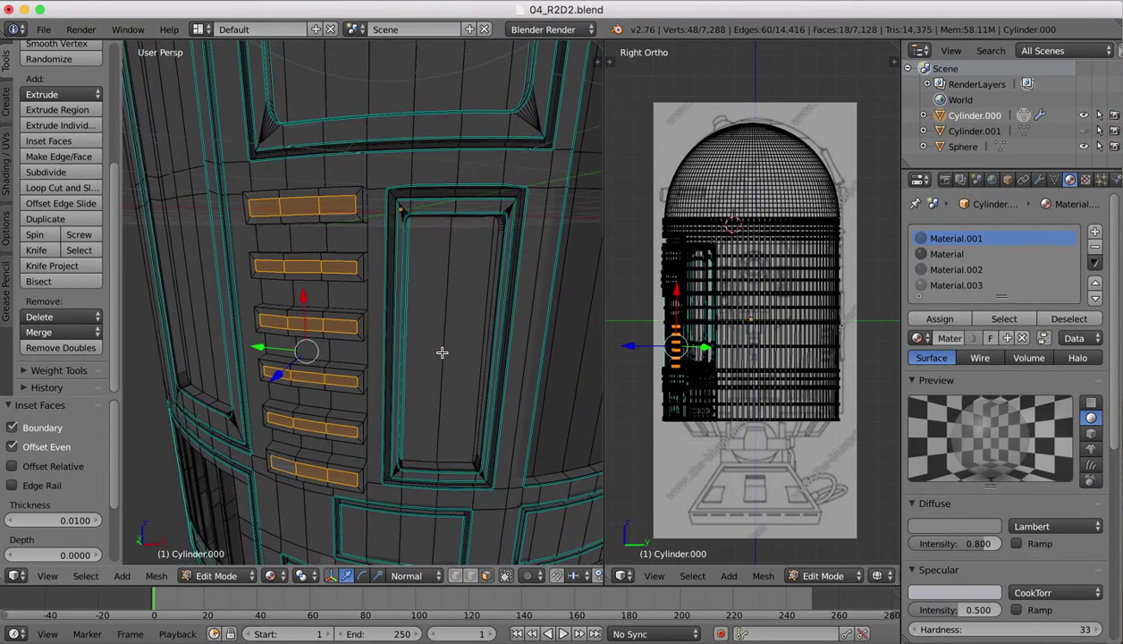
key("e")
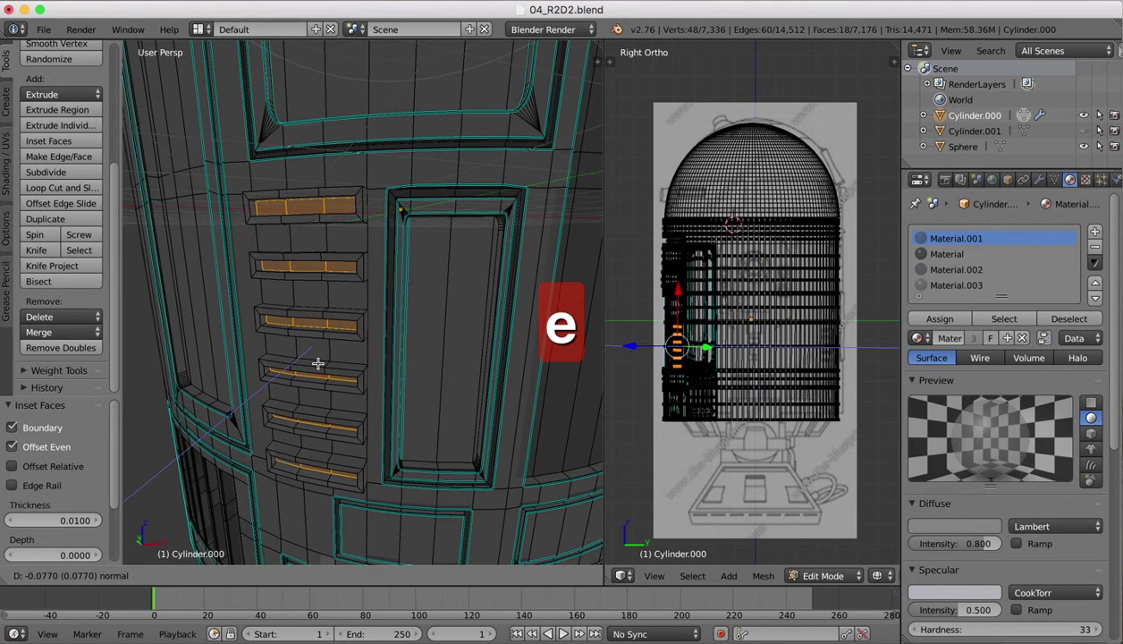
left_click(318, 363)
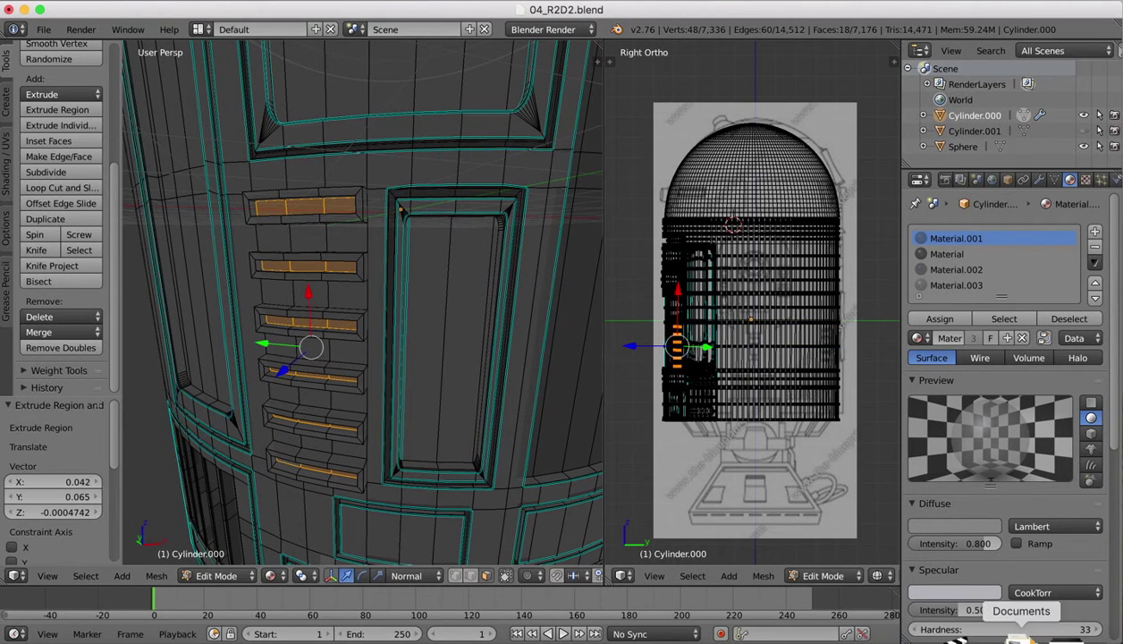
Examine the column of six slots up close in the R2-D2 reference photo.
left_click(933, 635)
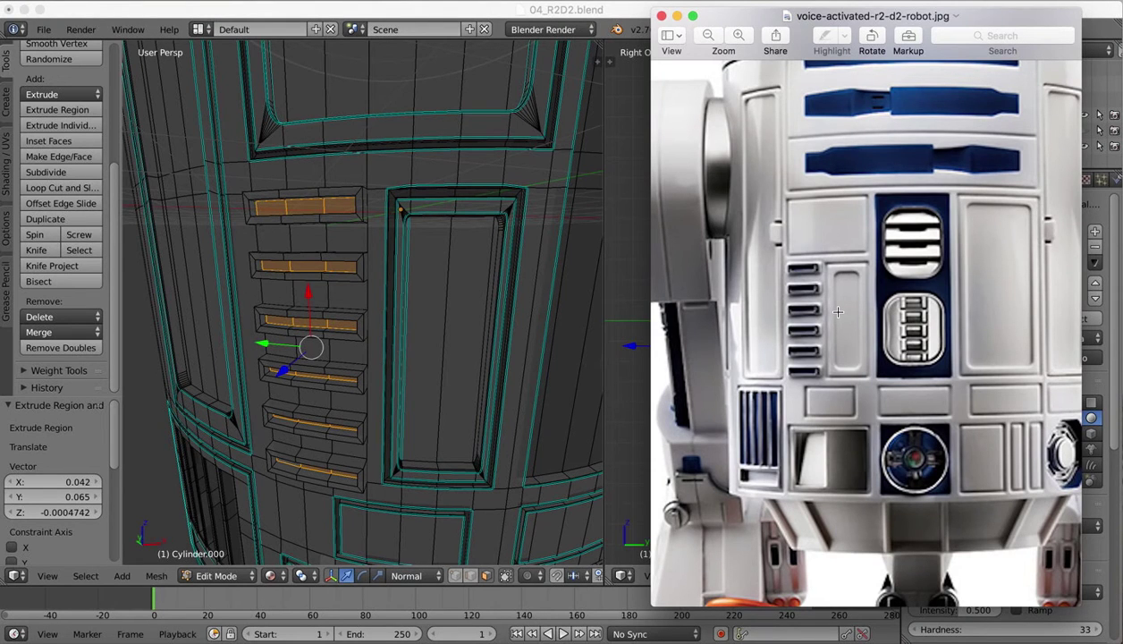
scroll(808, 289, "up", 3)
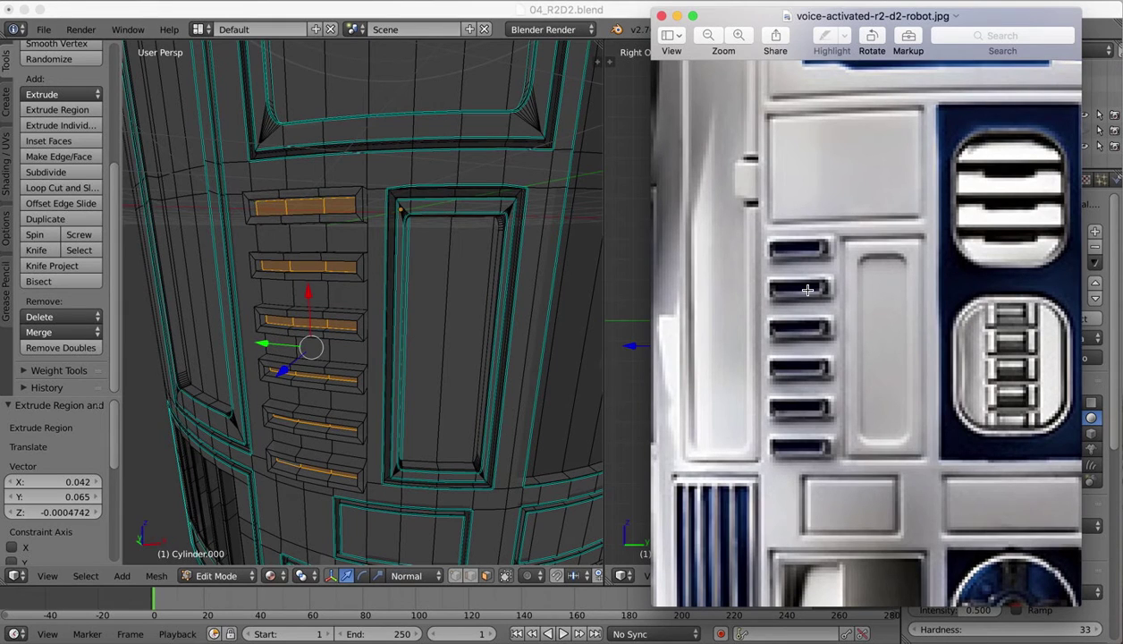
scroll(807, 290, "down", 3)
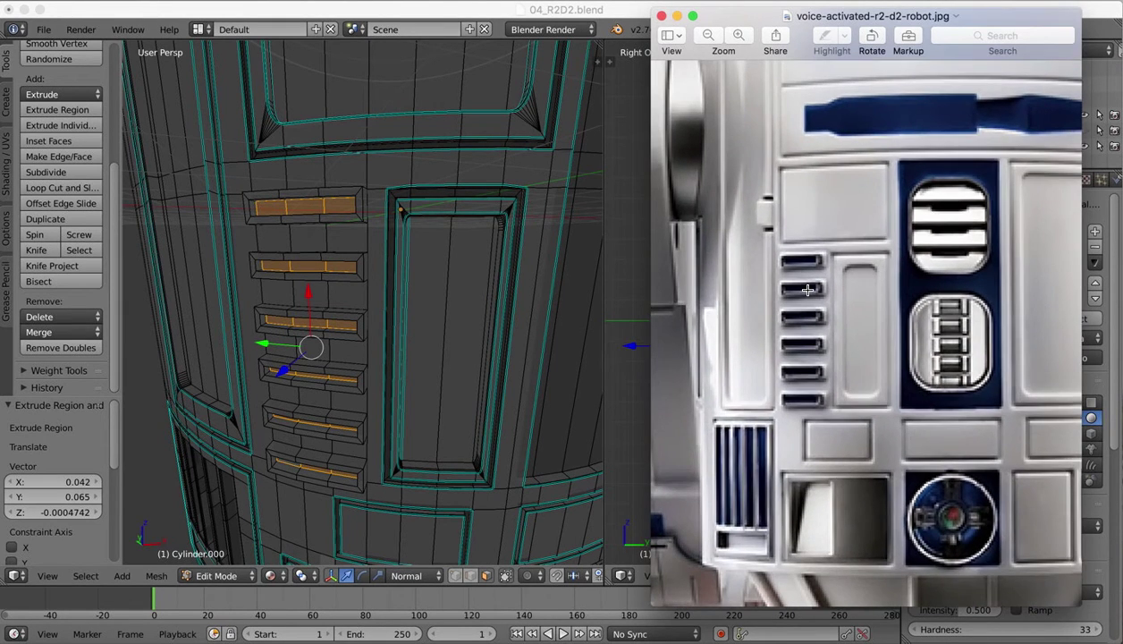
scroll(808, 290, "up", 4)
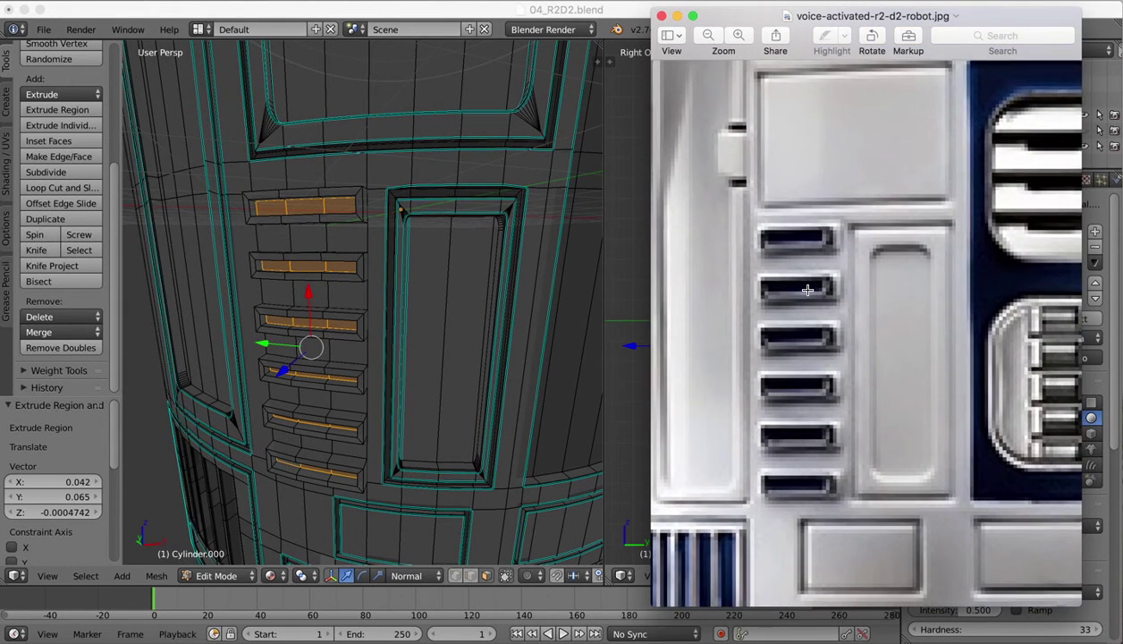
scroll(807, 289, "down", 3)
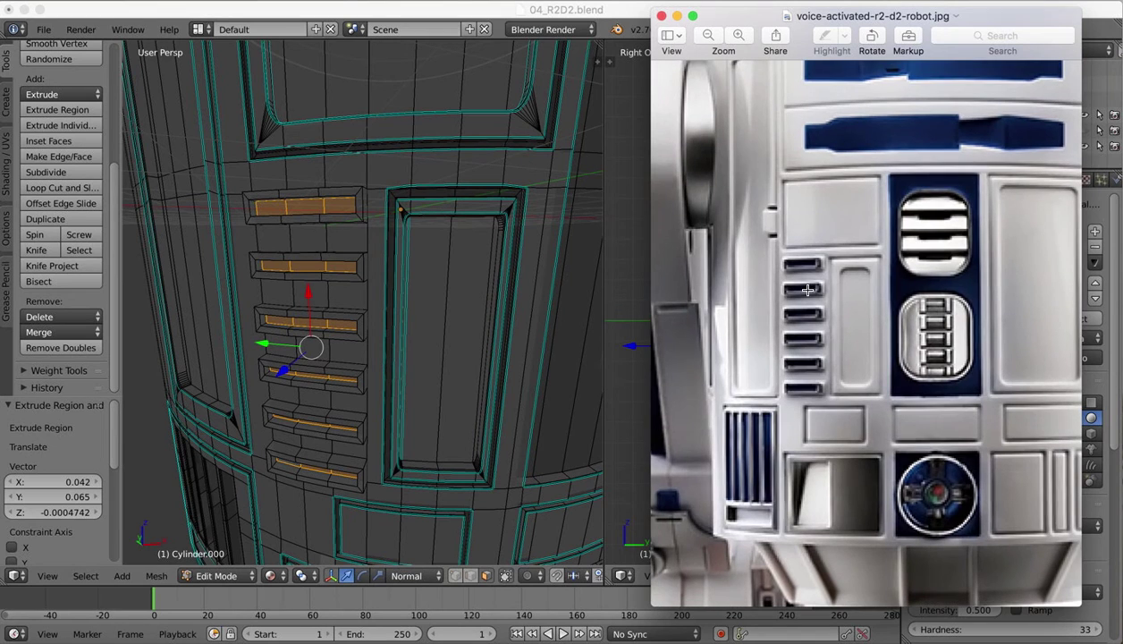
left_click(353, 9)
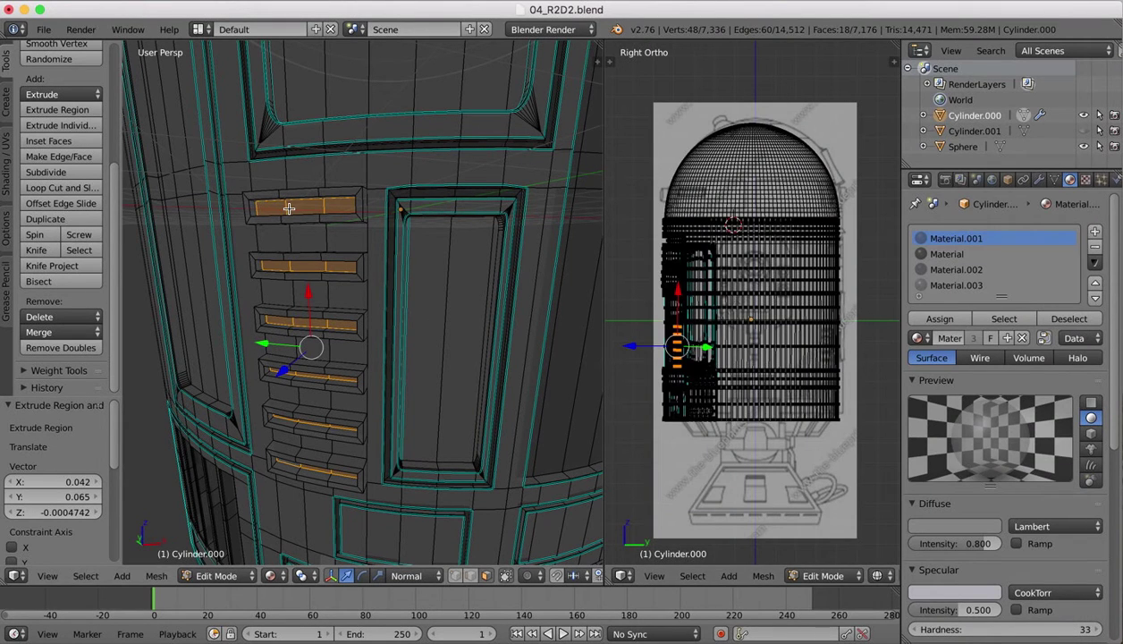
Add the inner wall faces of the upper five slots to the selected recess faces and assign Material.002 to them.
scroll(289, 209, "down", 3)
scroll(291, 141, "up", 2)
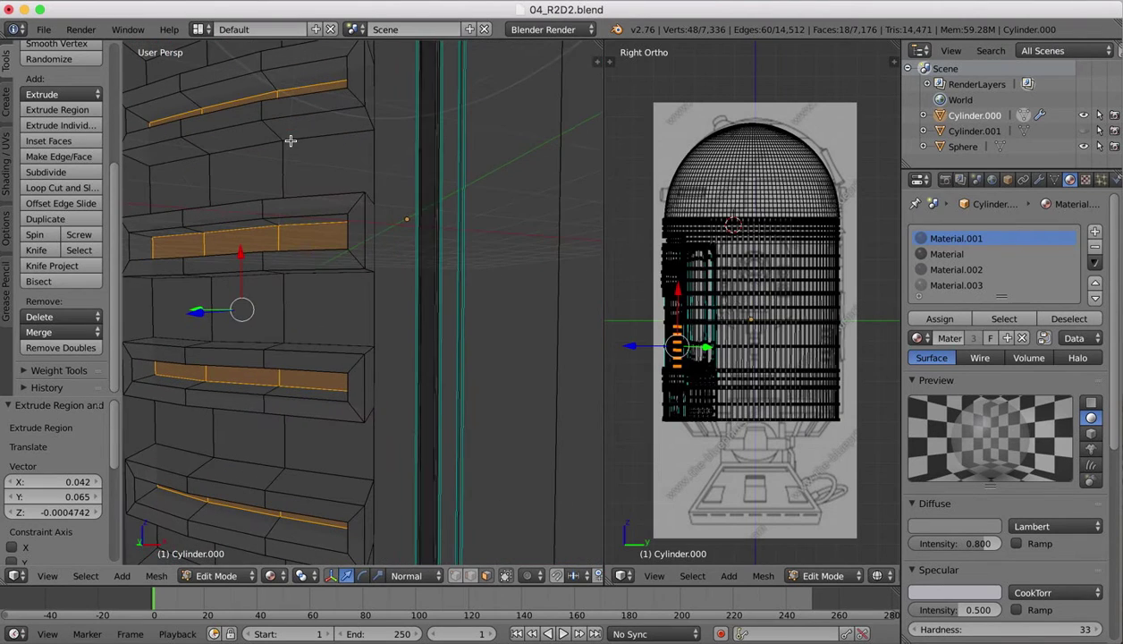
scroll(290, 140, "up", 3)
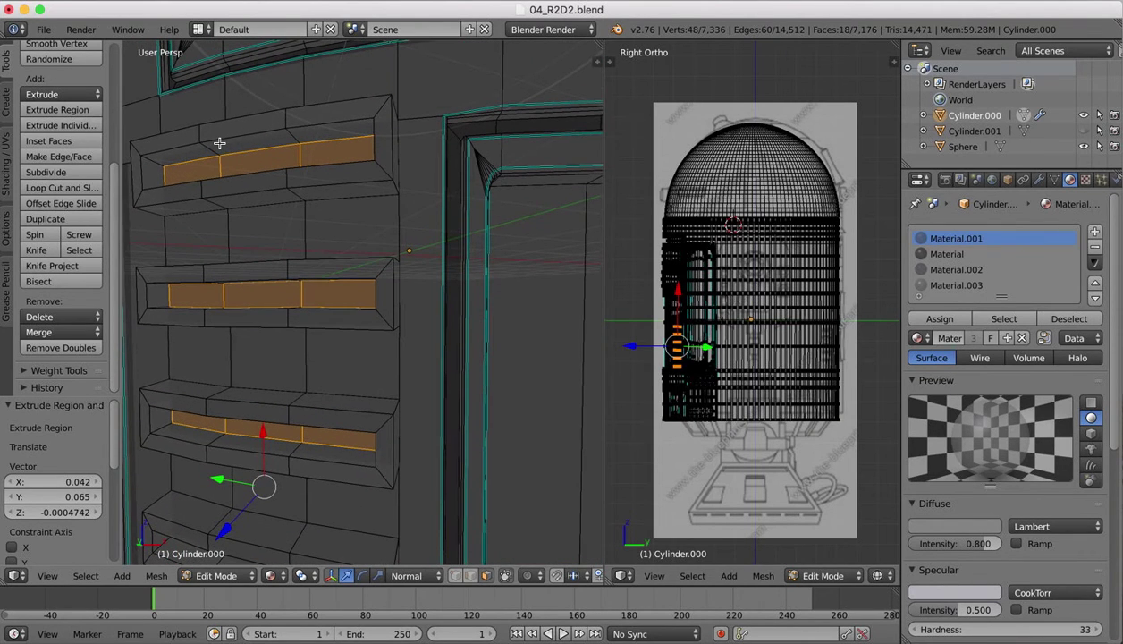
right_click(208, 145, "alt+shift")
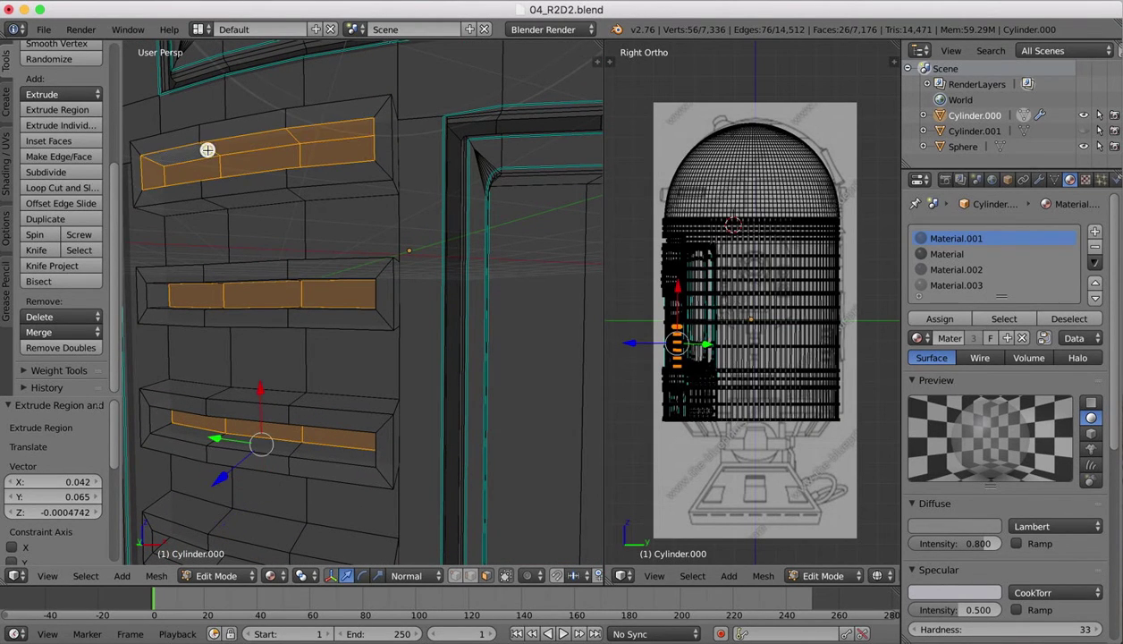
middle_click_drag(237, 309, 240, 299)
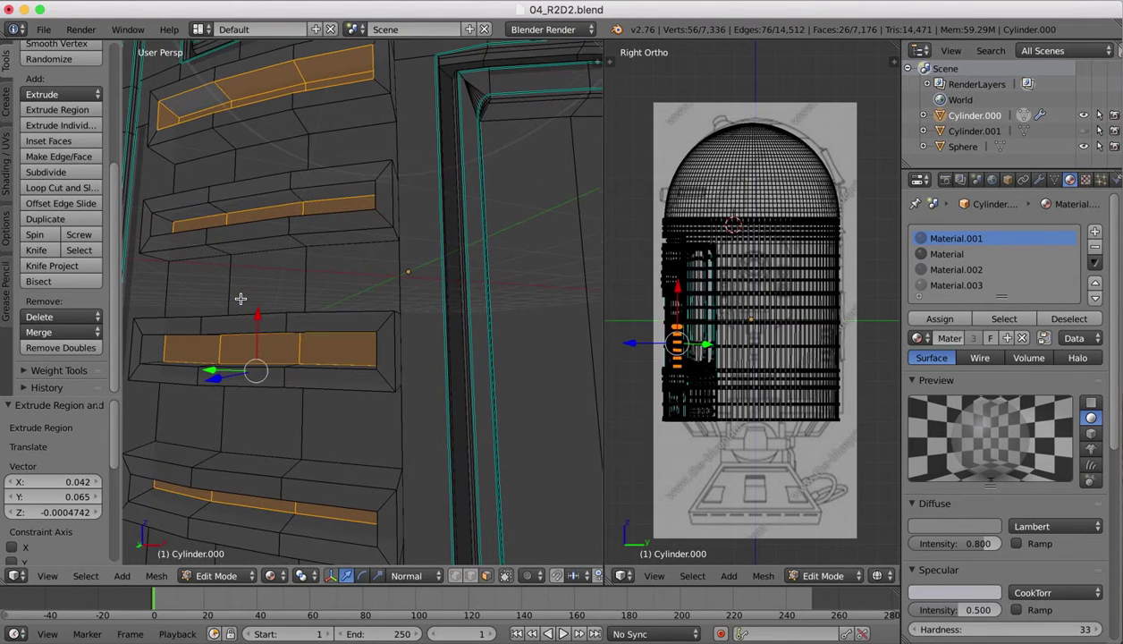
right_click(223, 212, "alt+shift")
middle_click_drag(237, 340, 250, 326)
right_click(211, 248, "alt+shift")
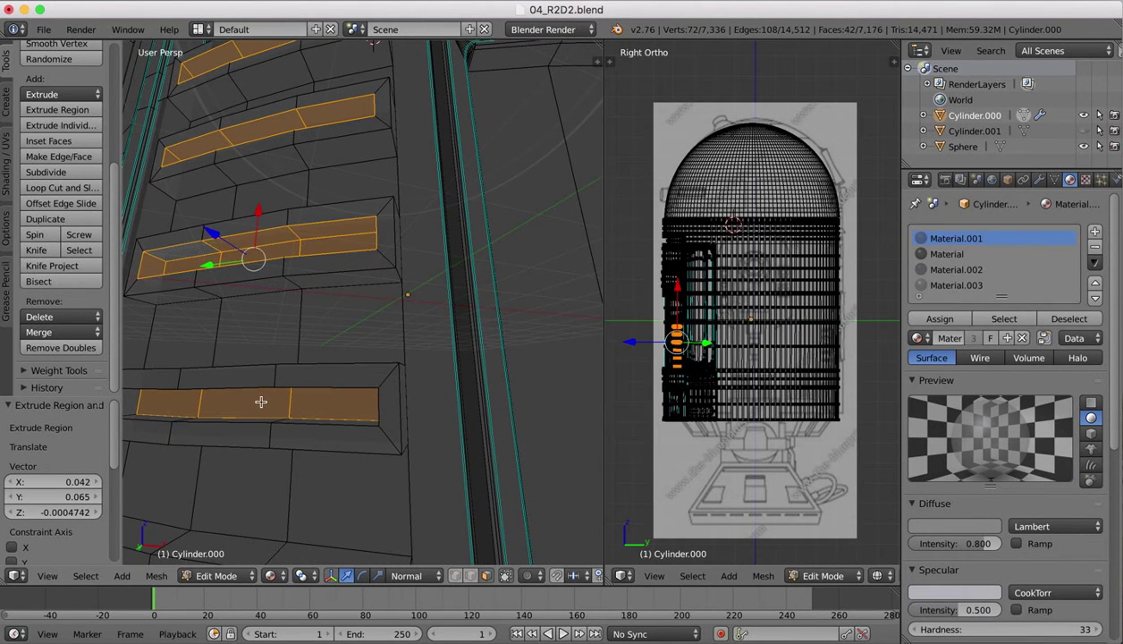
middle_click_drag(259, 399, 258, 393)
right_click(192, 268, "alt+shift")
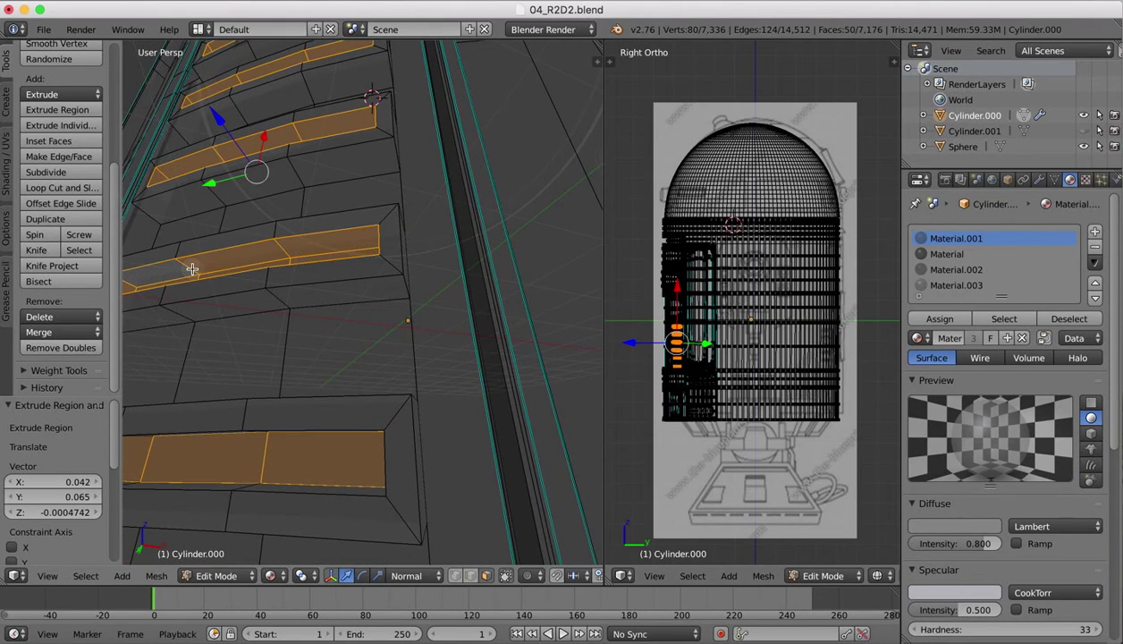
middle_click_drag(190, 268, 189, 264)
right_click(252, 319, "alt+shift")
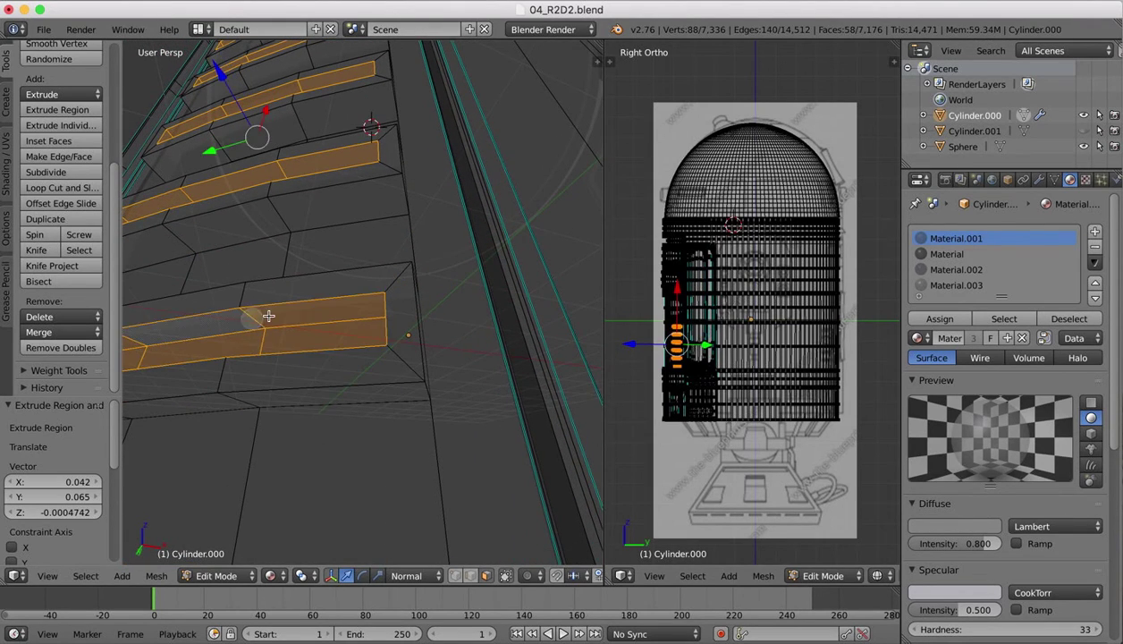
middle_click_drag(259, 313, 264, 313)
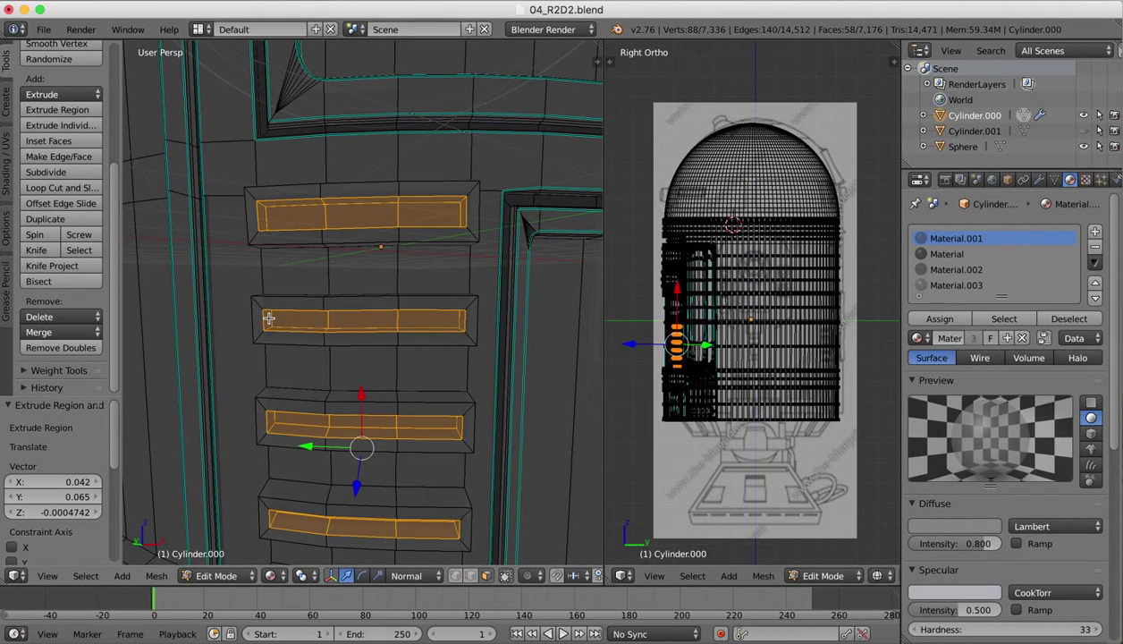
left_click(939, 271)
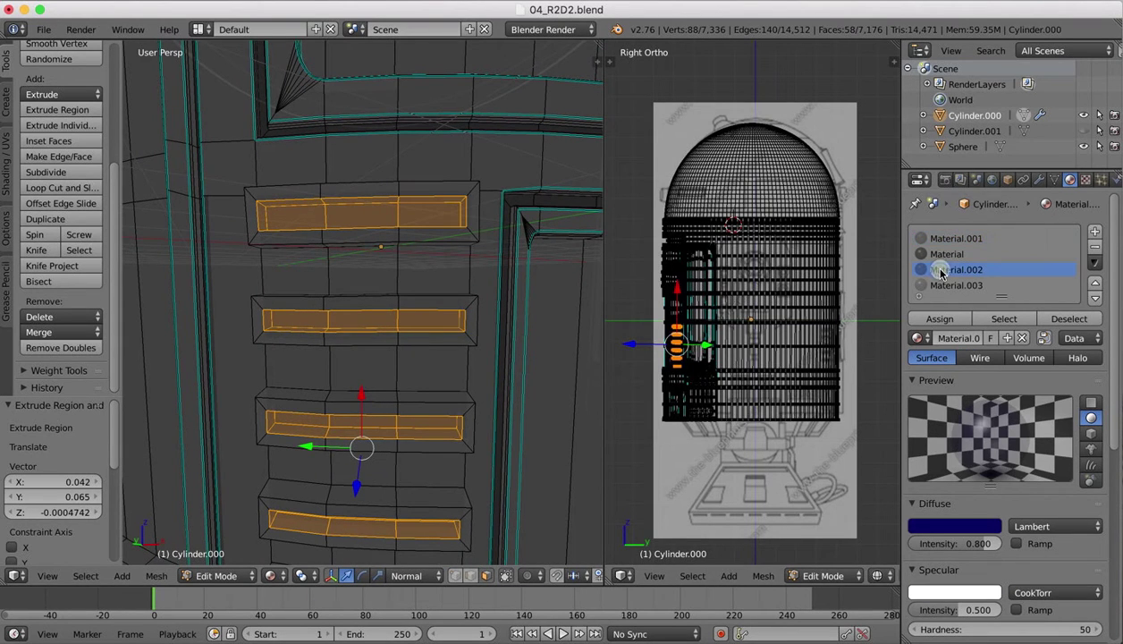
left_click(934, 318)
Select the front rims and outer side faces of the upper four slots and assign Material.003 to them.
right_click(272, 193)
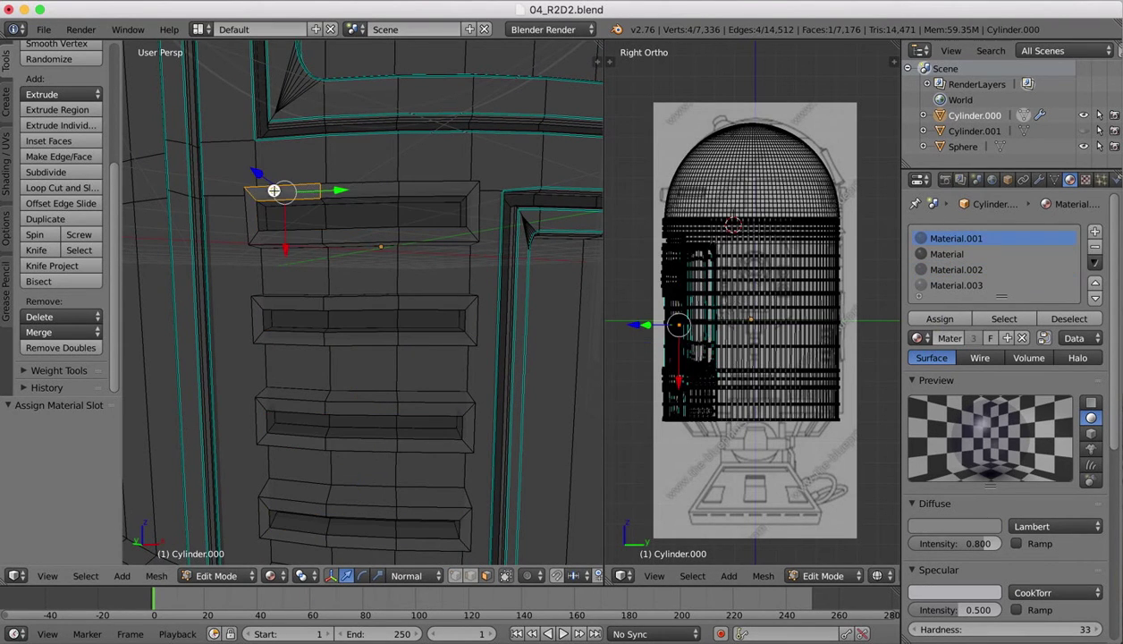
right_click(397, 189, "alt")
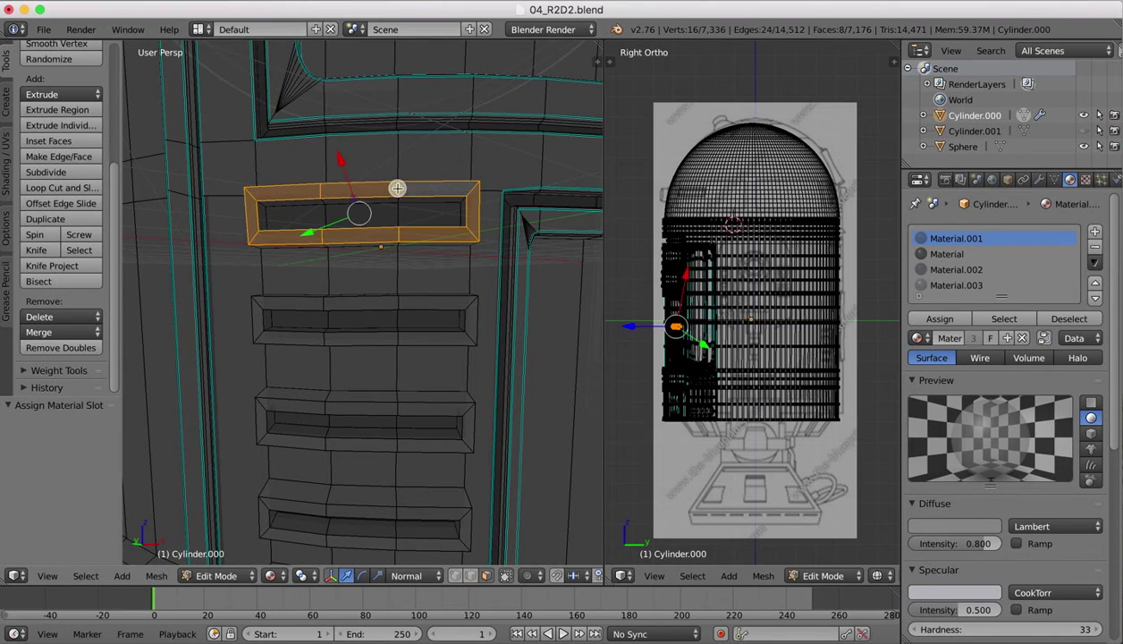
right_click(391, 301, "alt+shift")
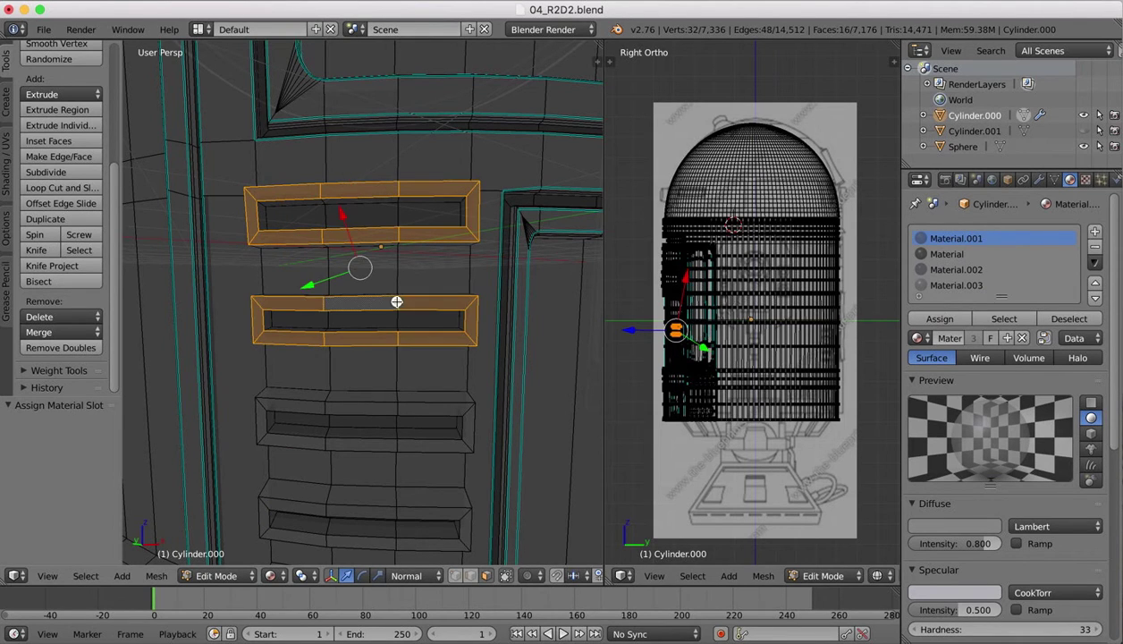
right_click(399, 407, "alt+shift")
right_click(395, 510, "alt+shift")
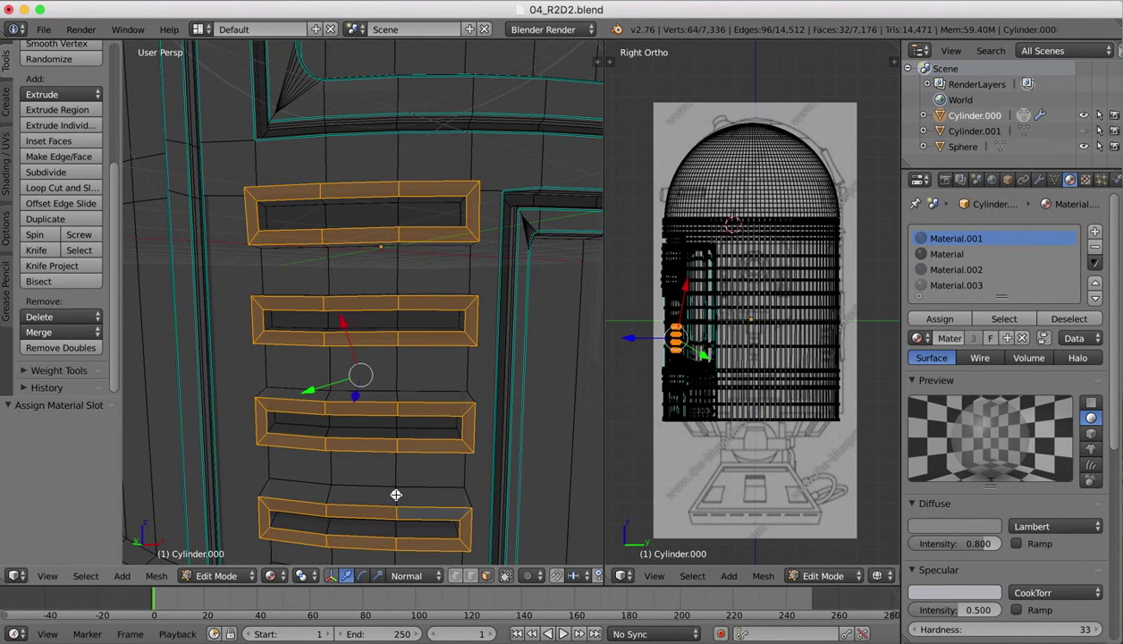
right_click(398, 479, "alt+shift")
right_click(395, 393, "alt+shift")
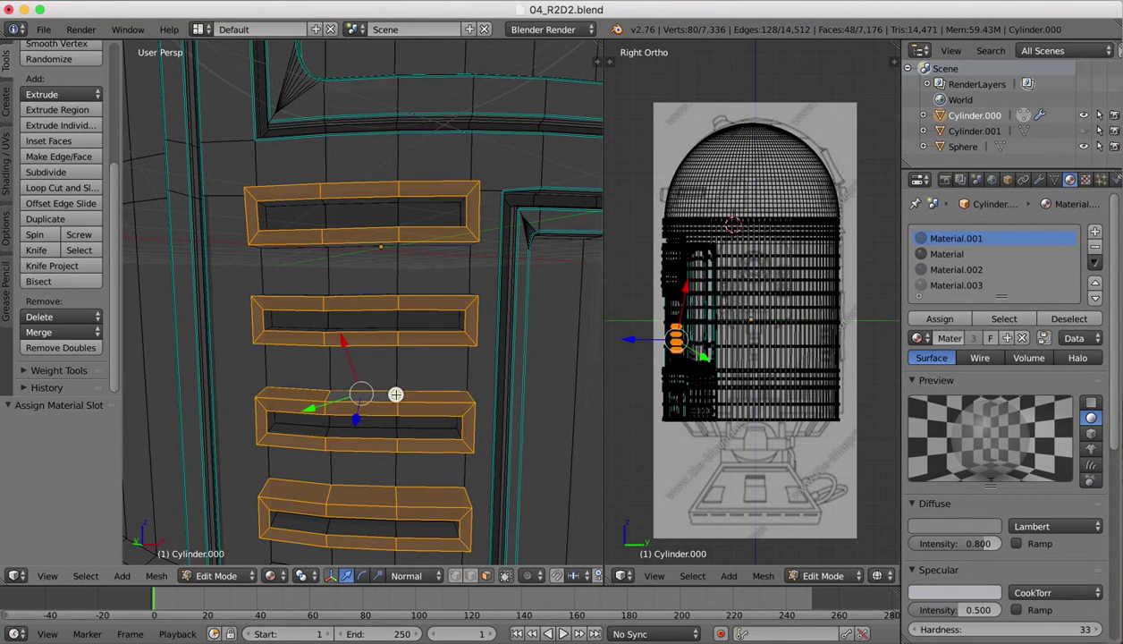
middle_click_drag(396, 393, 410, 391)
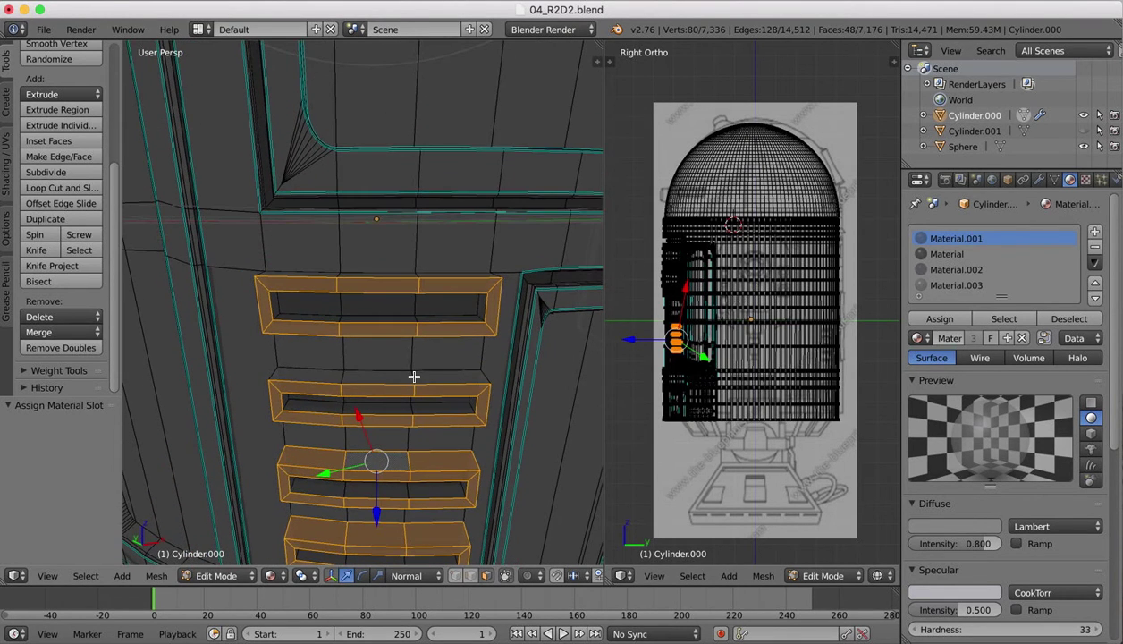
right_click(414, 376, "alt+shift")
scroll(415, 377, "up", 3)
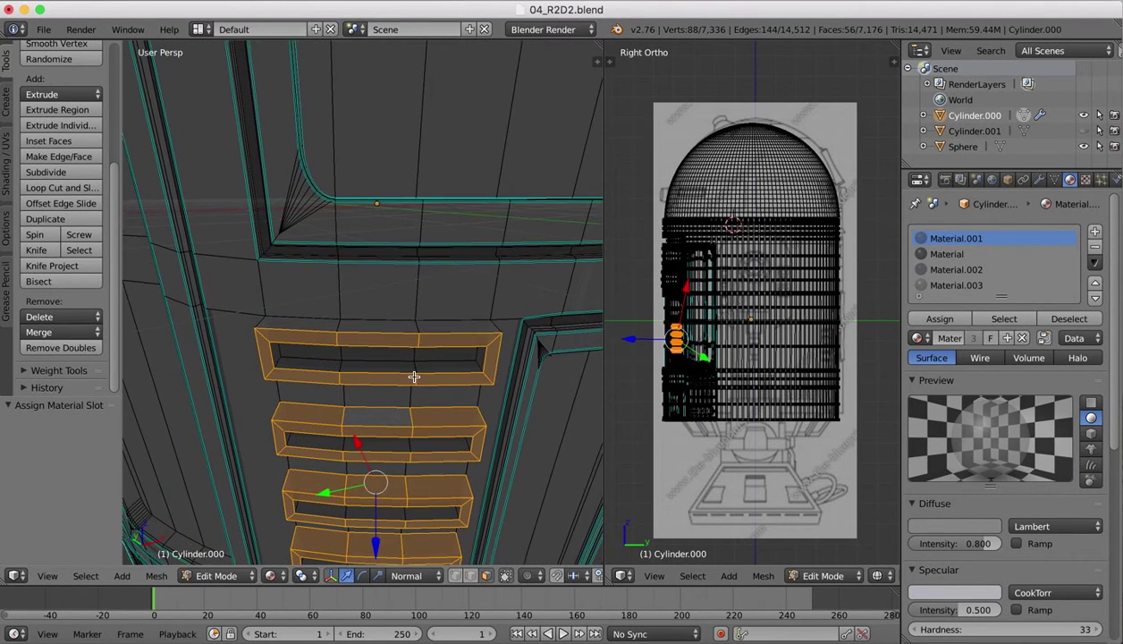
right_click(418, 324, "alt+shift")
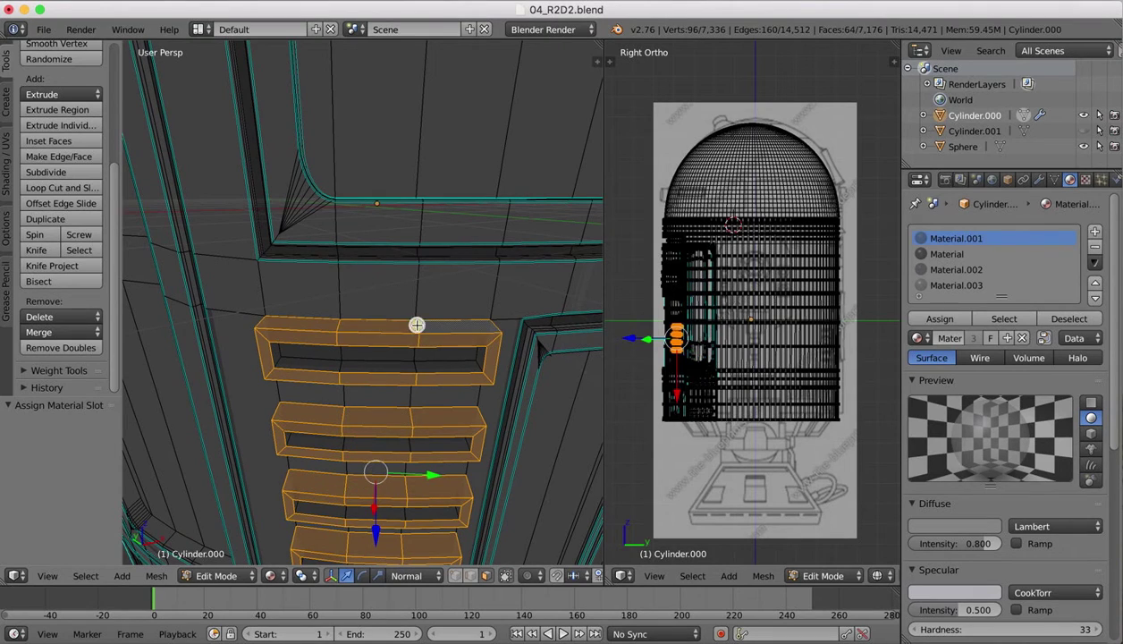
left_click(940, 256)
left_click(941, 268)
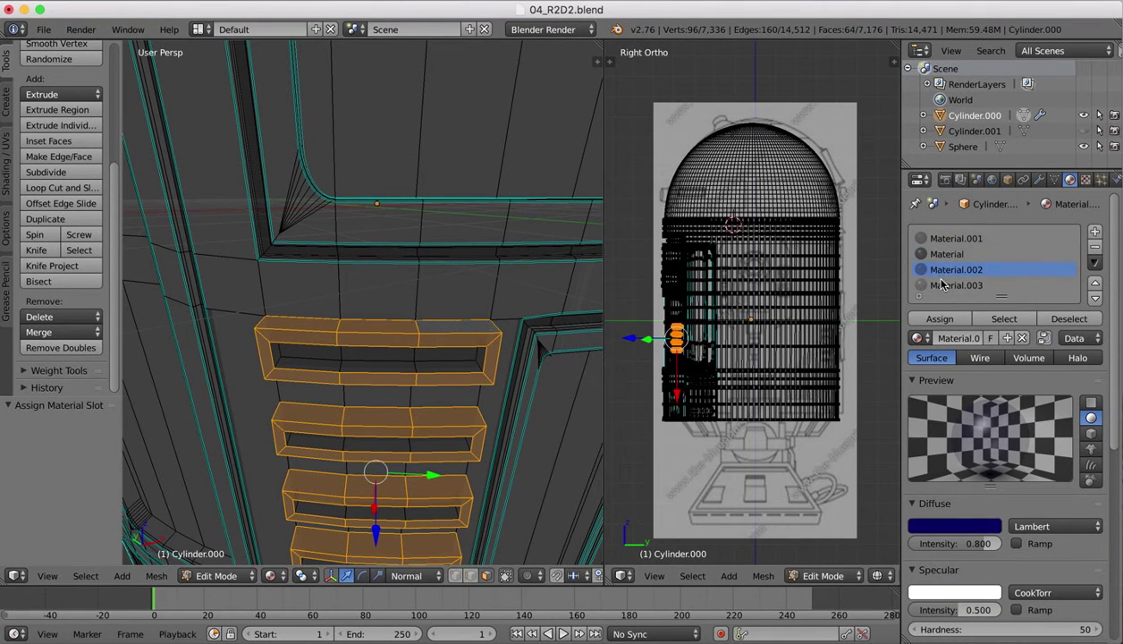
left_click(942, 284)
left_click(940, 318)
scroll(400, 277, "down", 2)
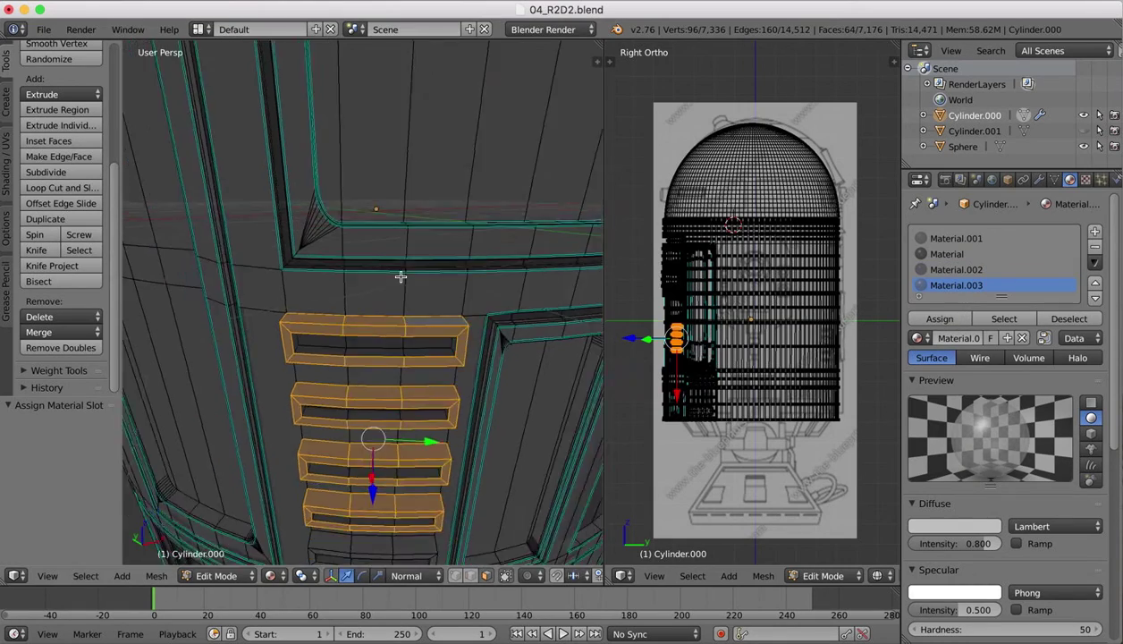
Select the three recess back faces in each of the bottom two slots of the column.
scroll(401, 277, "down", 3)
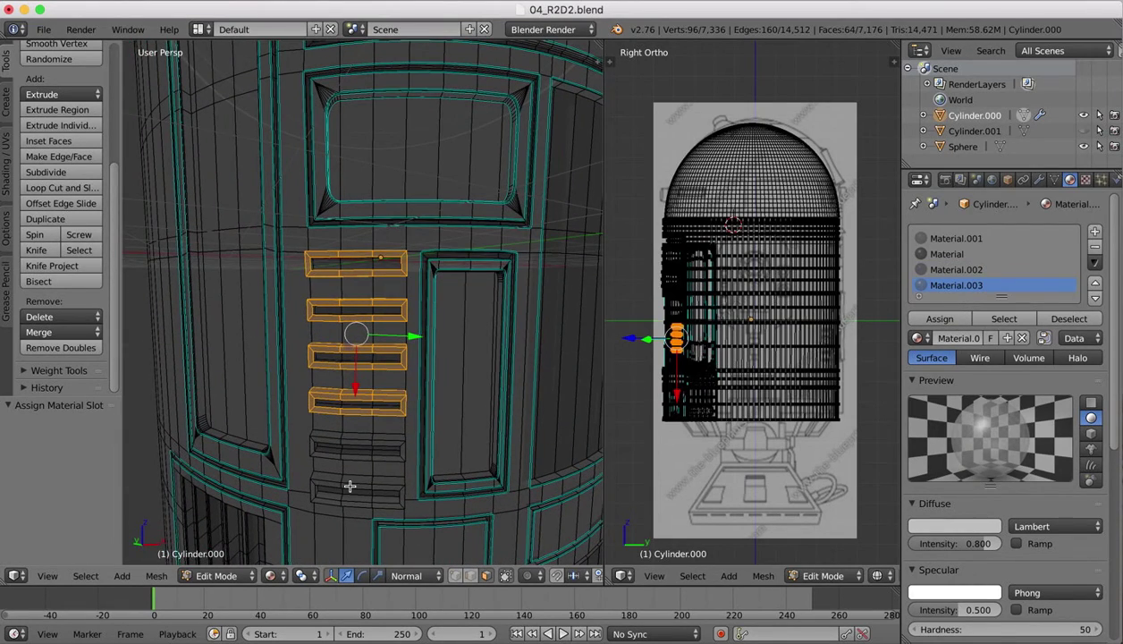
scroll(350, 485, "down", 6, "shift")
scroll(360, 358, "up", 3)
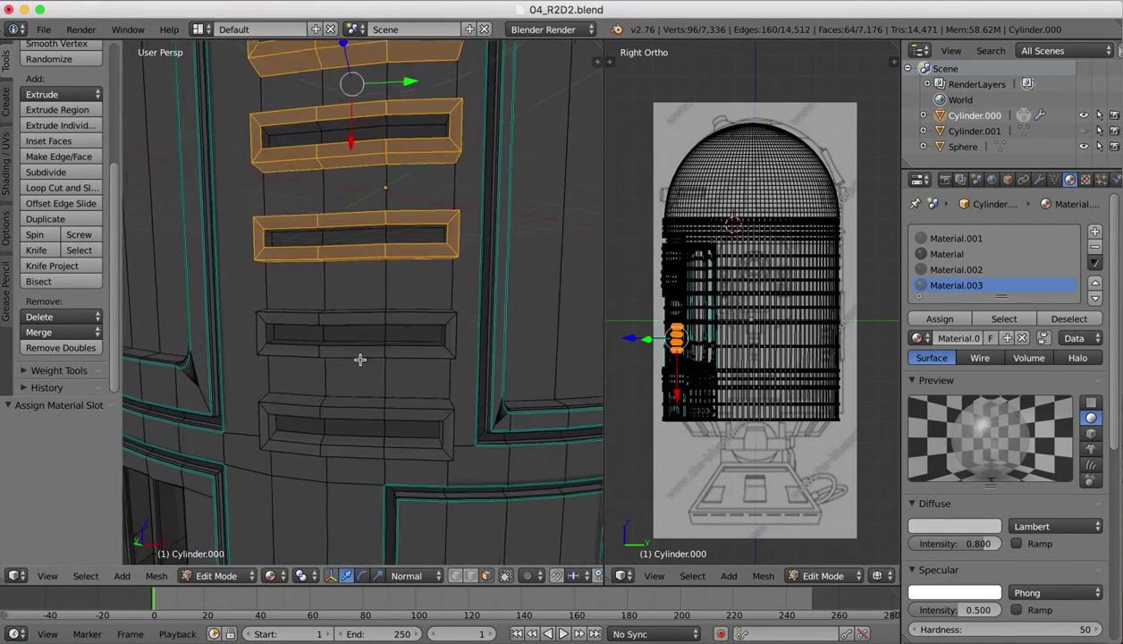
right_click(333, 336)
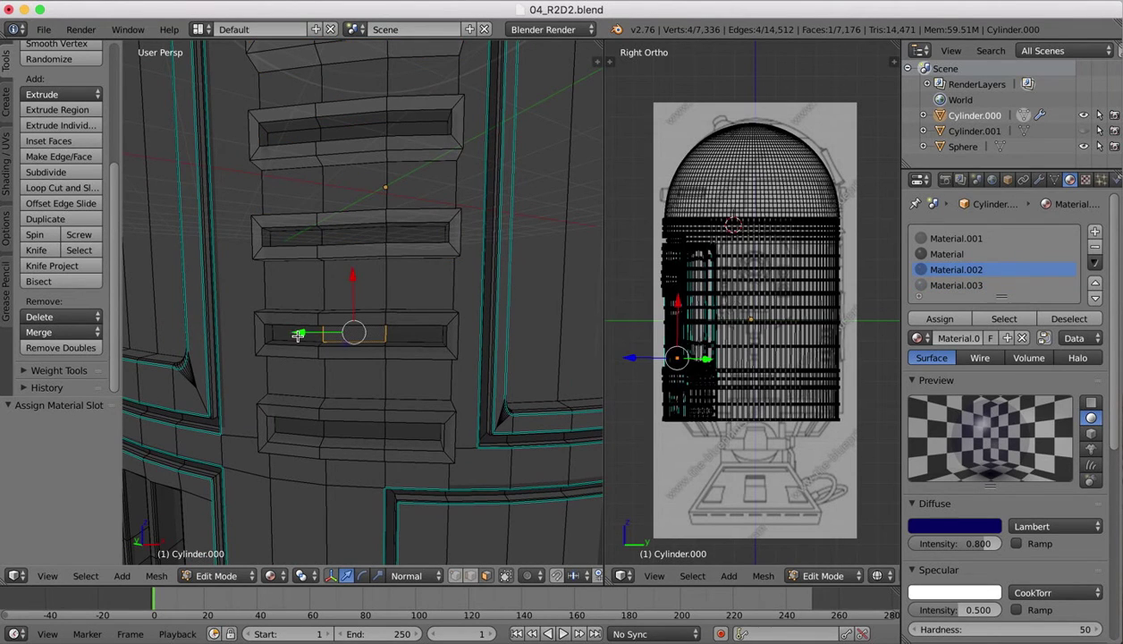
right_click(407, 333, "shift")
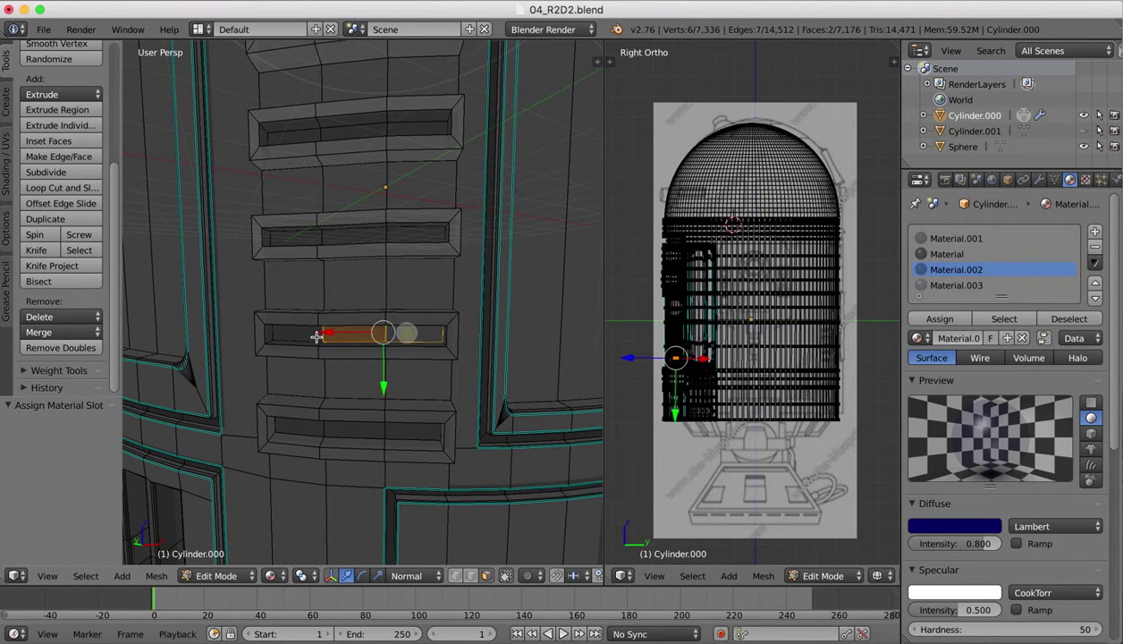
right_click(300, 334, "shift")
right_click(305, 430, "shift")
right_click(351, 430, "shift")
right_click(418, 430, "shift")
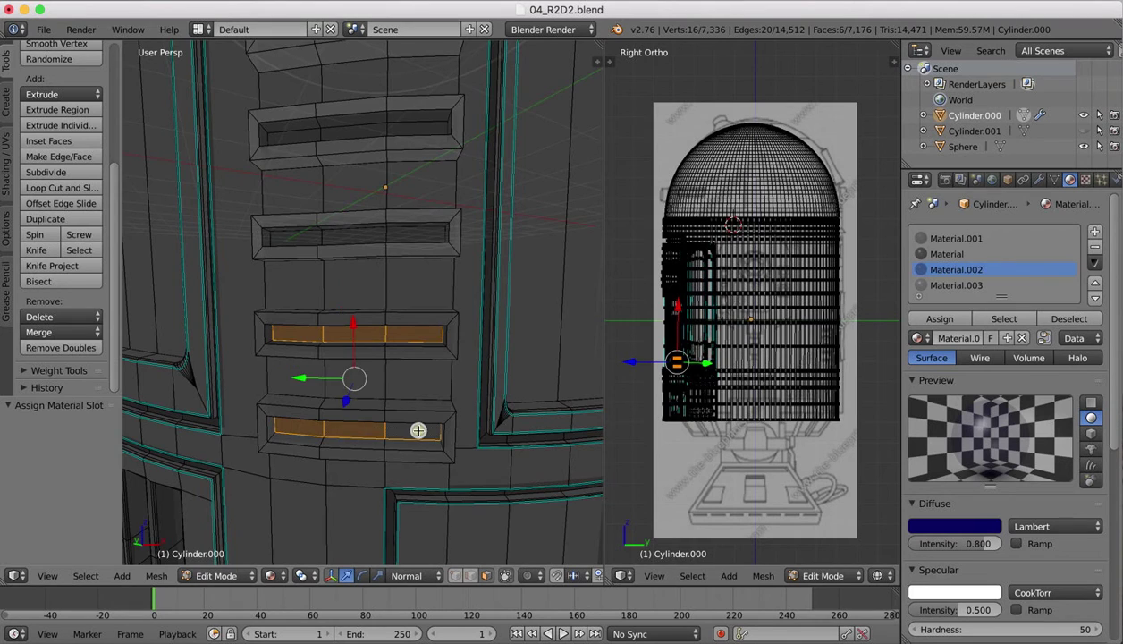
Add the inner wall faces of the bottom two slots to the selection and assign Material.002 to them.
scroll(418, 430, "down", 5)
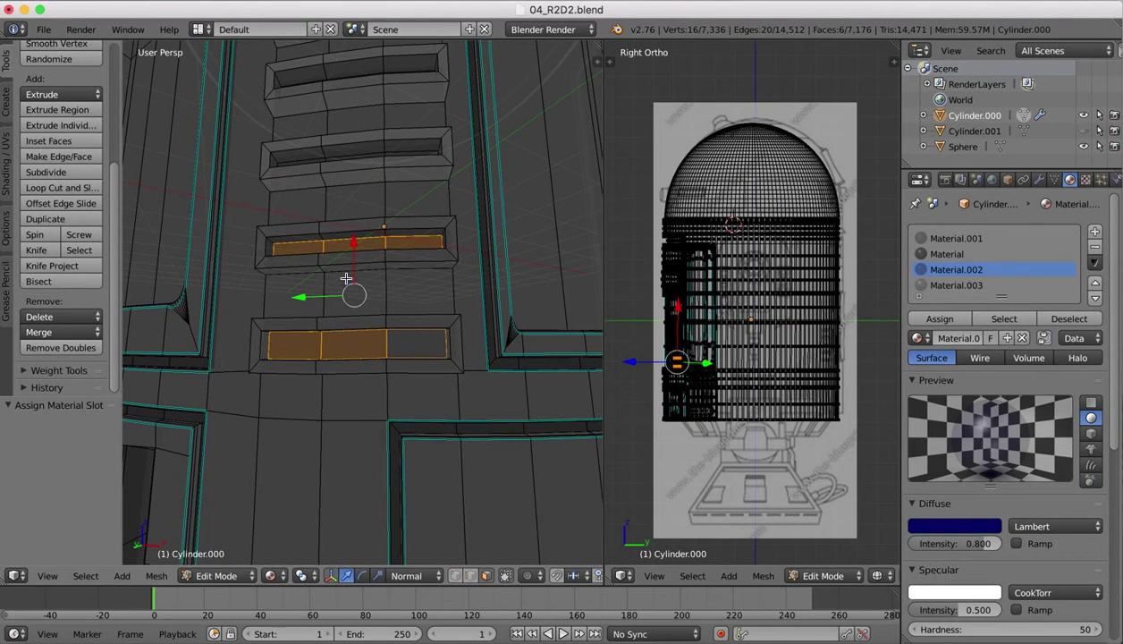
scroll(323, 240, "up", 5)
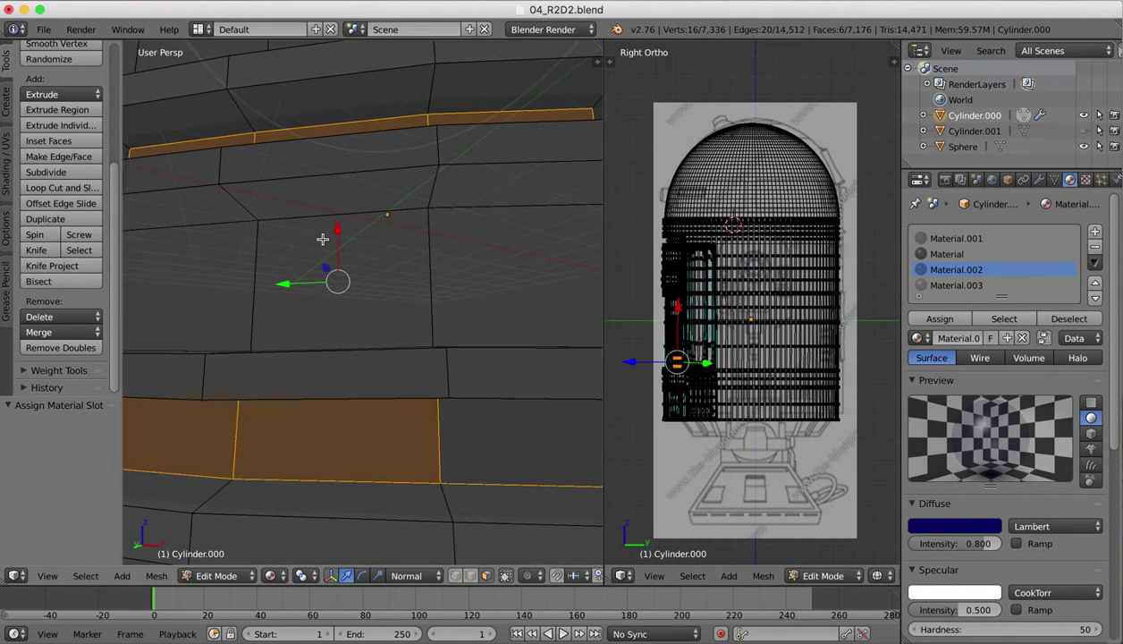
right_click(243, 105, "alt+shift")
scroll(286, 413, "down", 5)
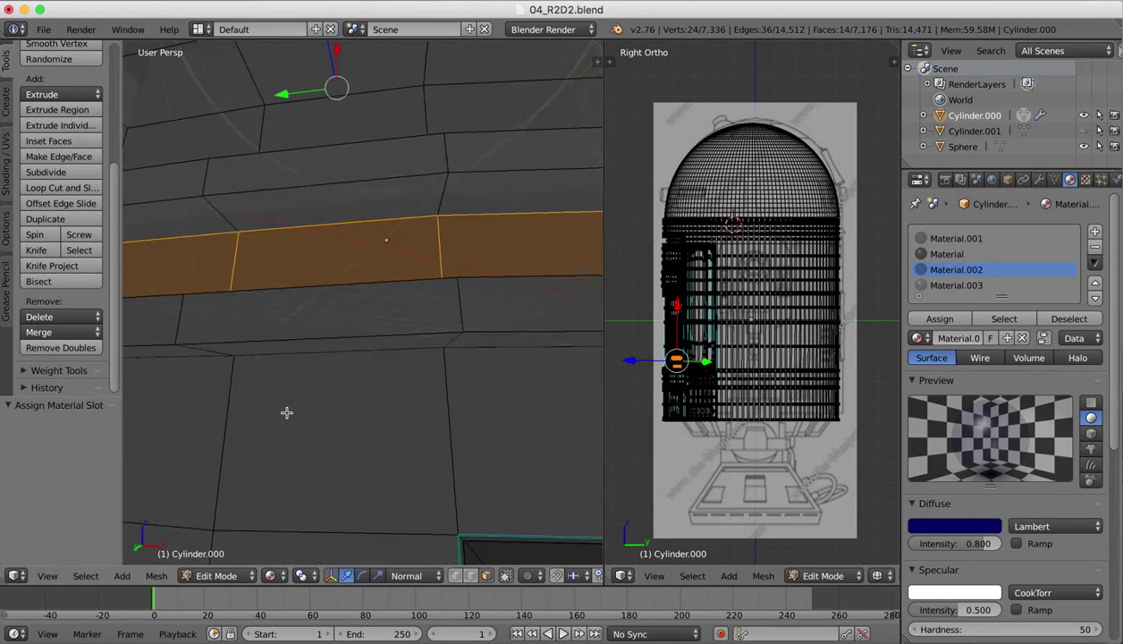
right_click(222, 188, "alt+shift")
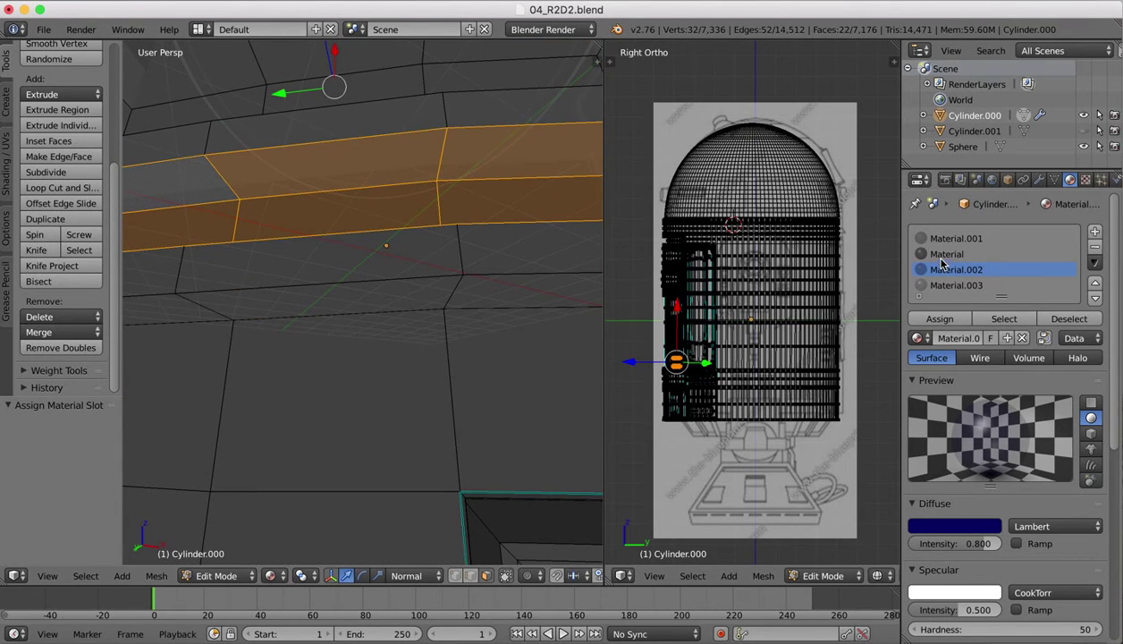
left_click(948, 315)
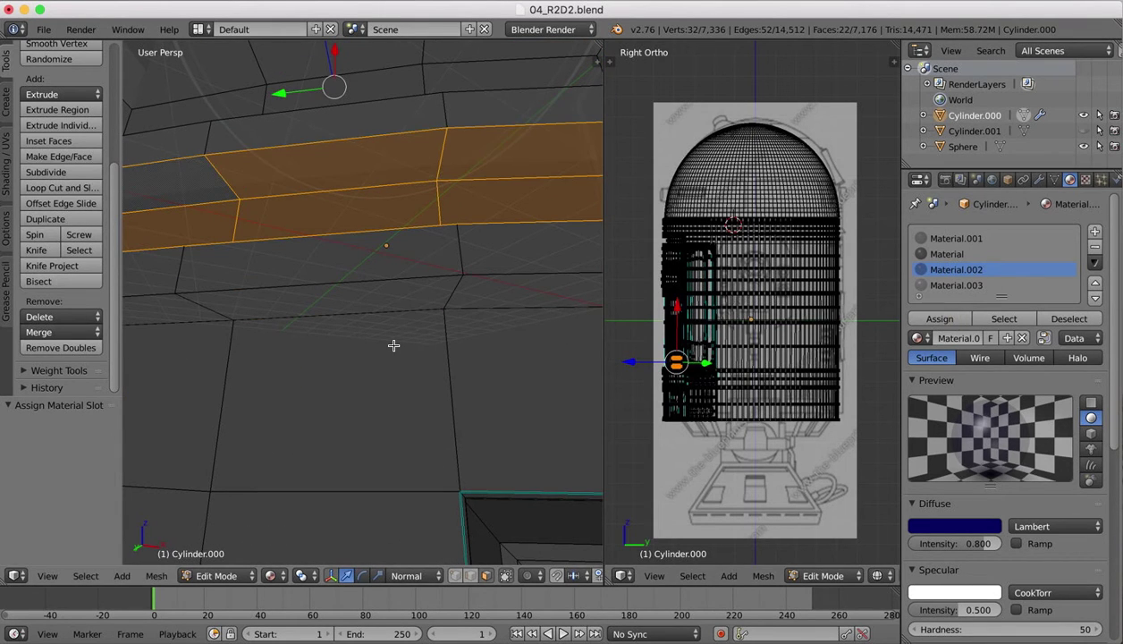
Set the perspective view's shading to Solid from Object Mode and return to Edit Mode.
left_click(202, 575)
left_click(226, 557)
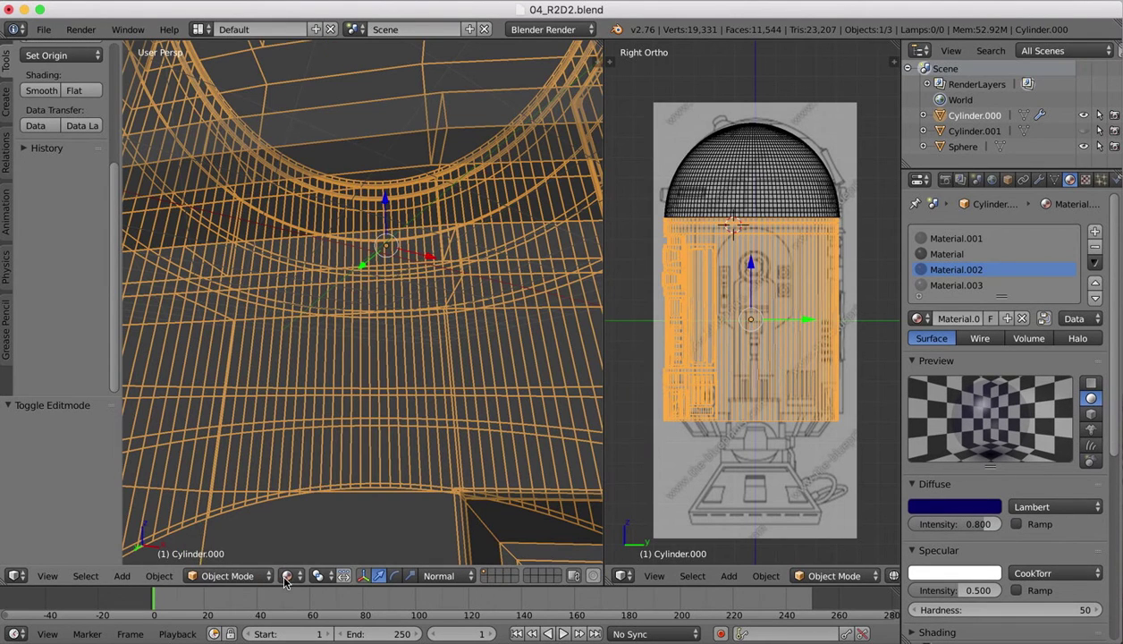
left_click(287, 575)
left_click(302, 528)
left_click(230, 575)
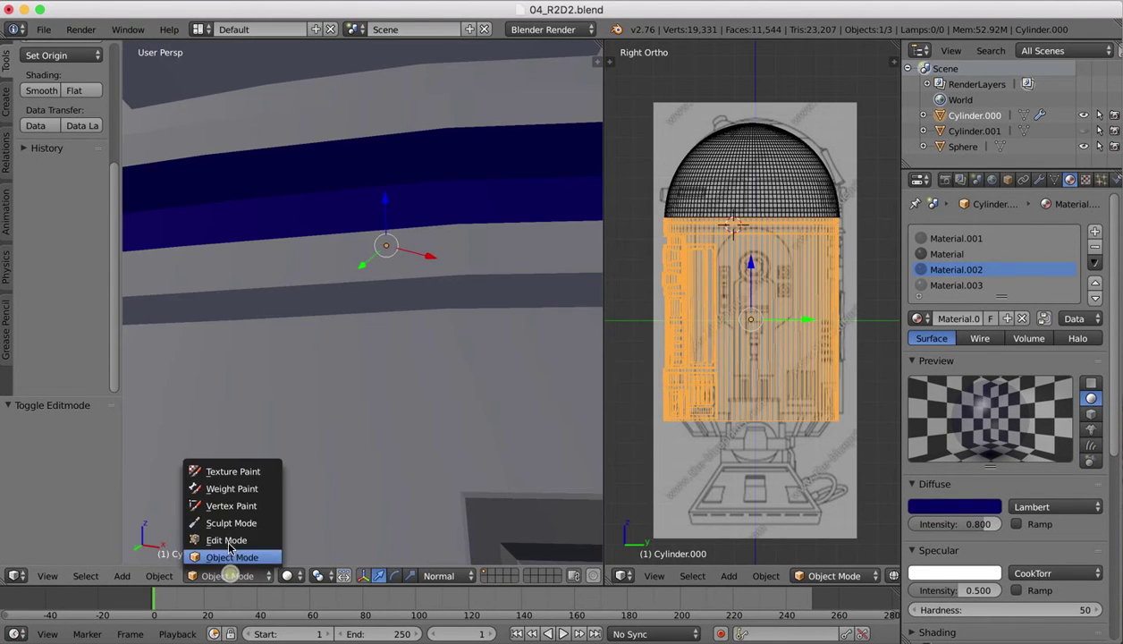
left_click(229, 540)
Select the front rims and outer side faces of the bottom two slots and assign Material.003 to them.
scroll(368, 319, "down", 6)
scroll(368, 320, "up", 5)
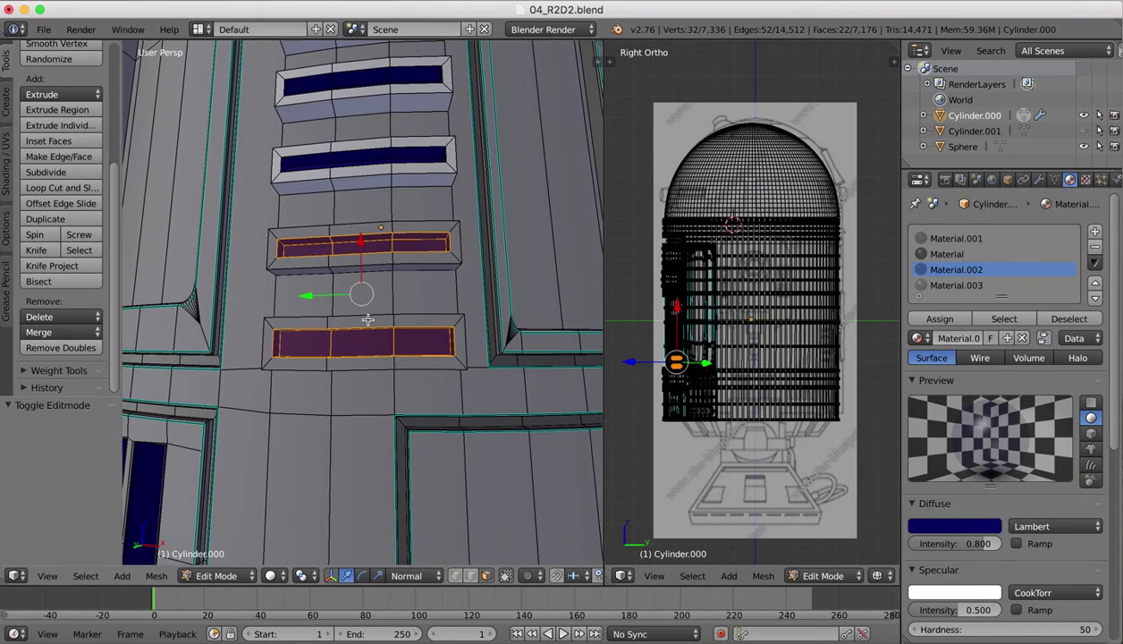
right_click(298, 235)
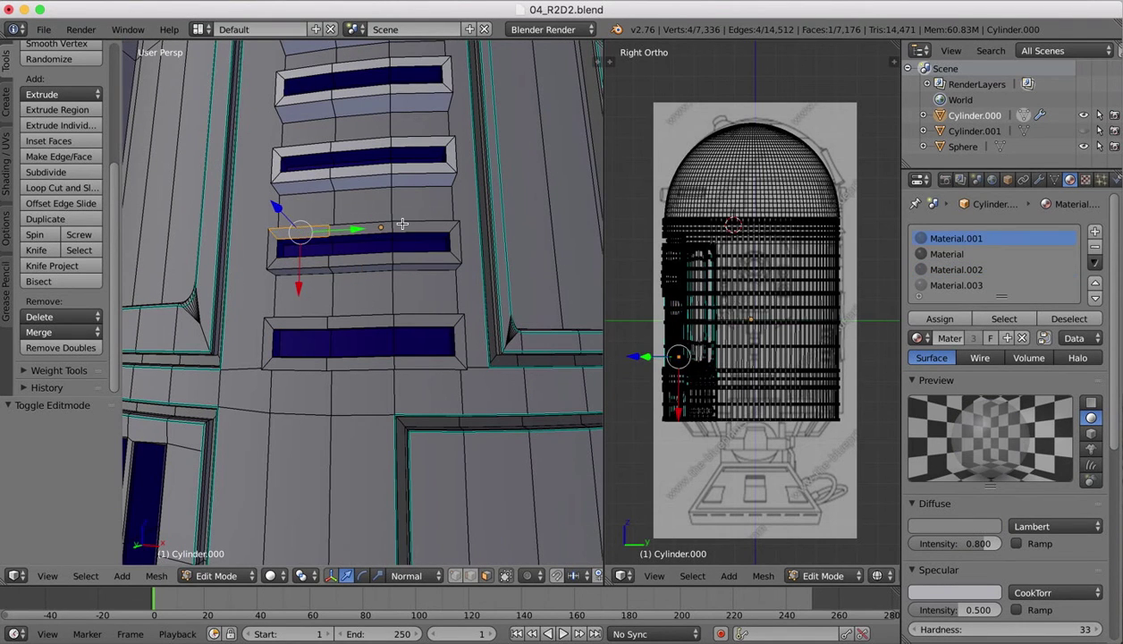
right_click(392, 227, "alt")
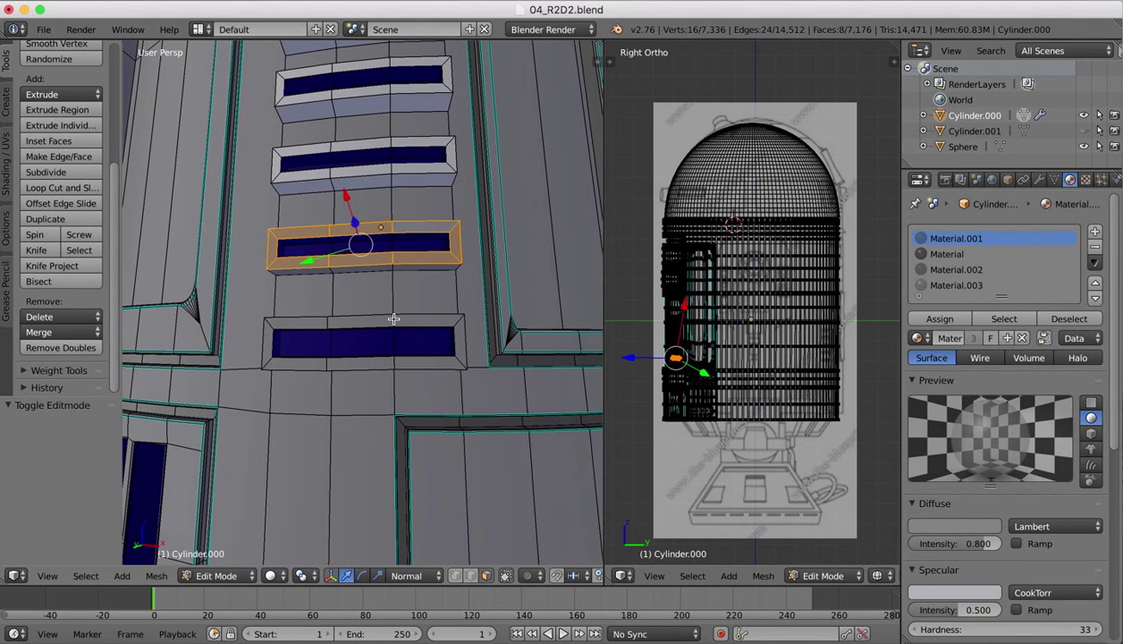
right_click(392, 318, "alt+shift")
scroll(393, 318, "up", 5)
scroll(394, 319, "up", 2, "shift")
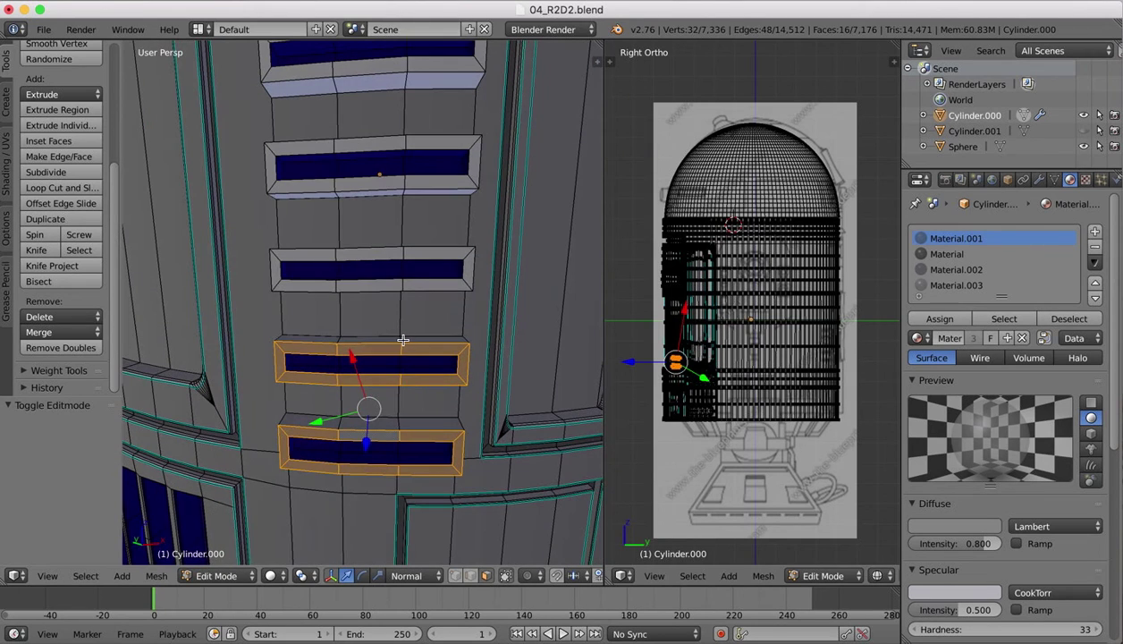
right_click(401, 340, "alt+shift")
right_click(397, 418, "alt+shift")
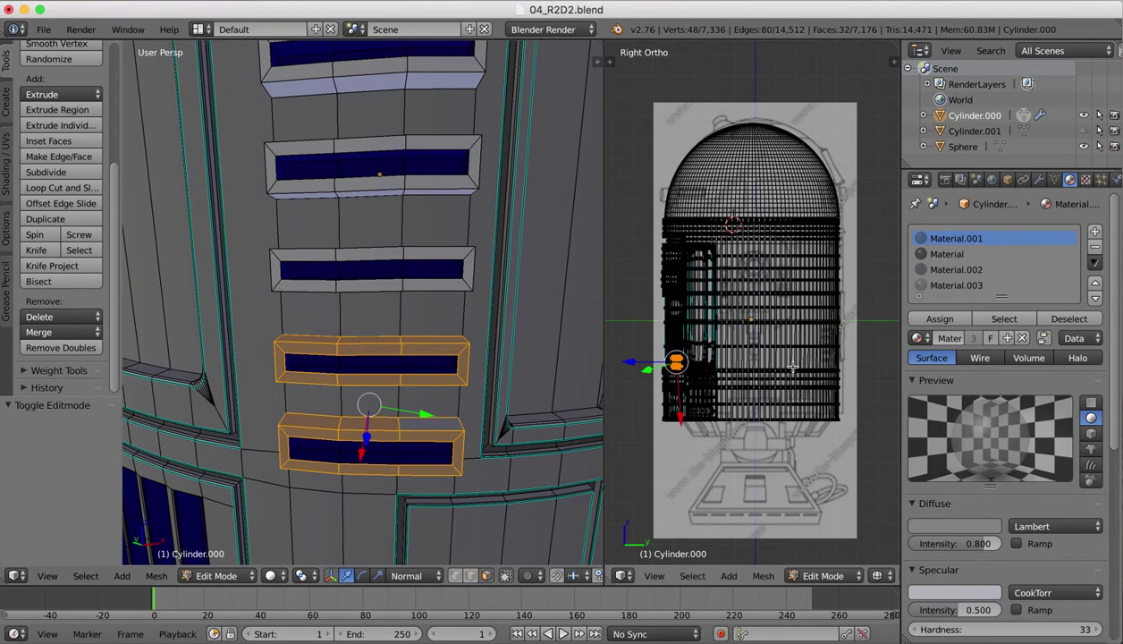
left_click(935, 285)
left_click(940, 319)
Return to Object Mode and examine the body's panels and the slot column from several angles and up close.
scroll(402, 313, "down", 3)
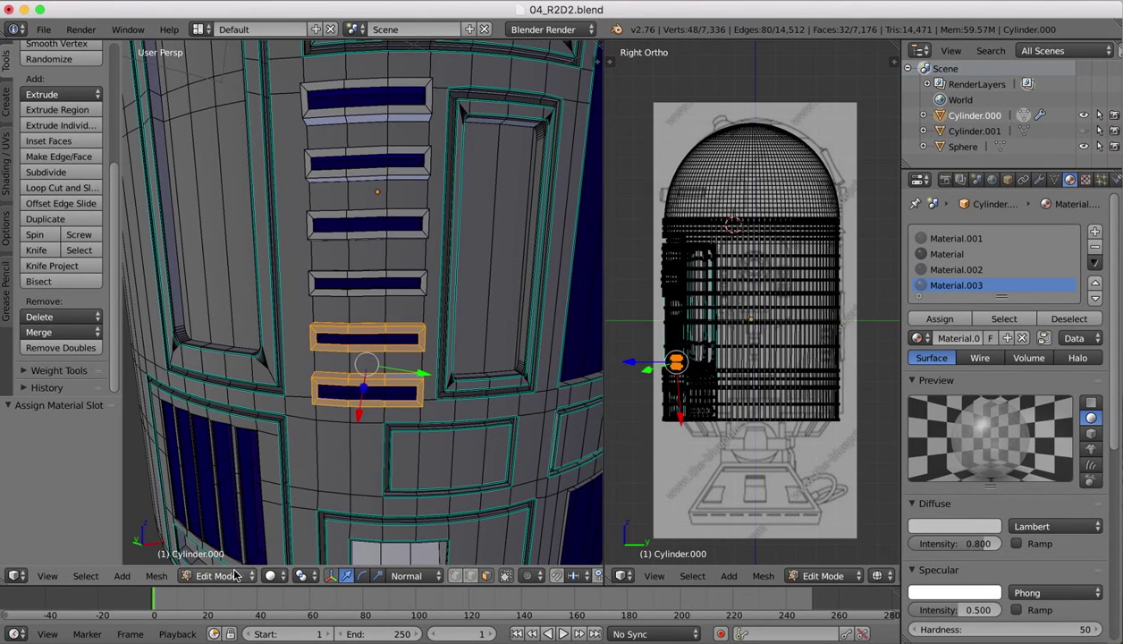
left_click(229, 575)
scroll(265, 227, "down", 4)
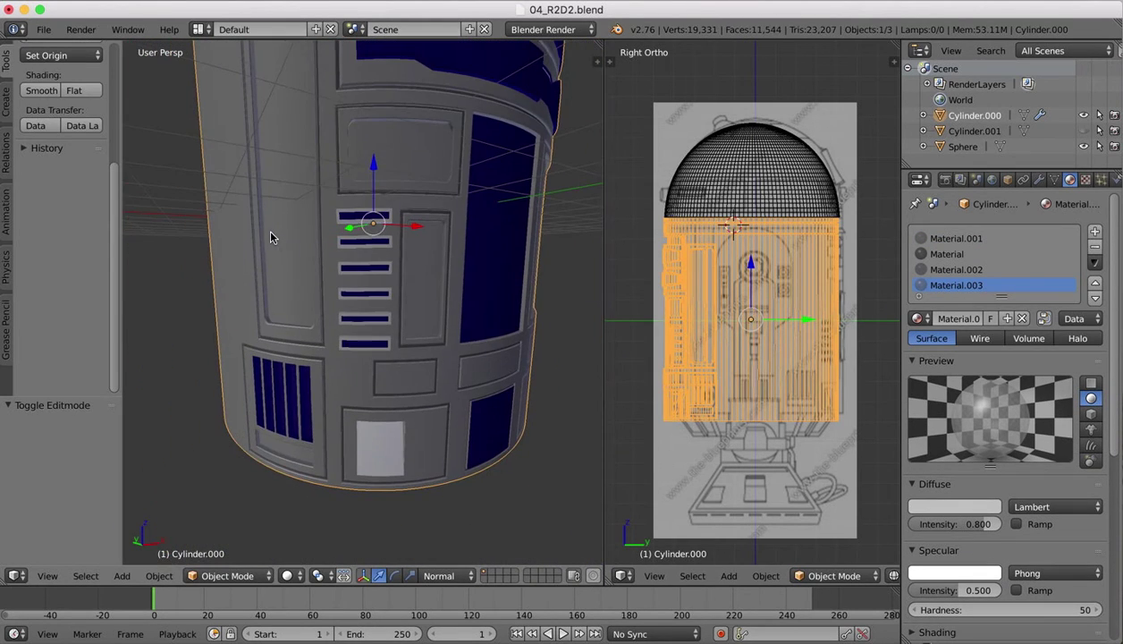
middle_click_drag(362, 117, 362, 165)
scroll(362, 166, "right", 5)
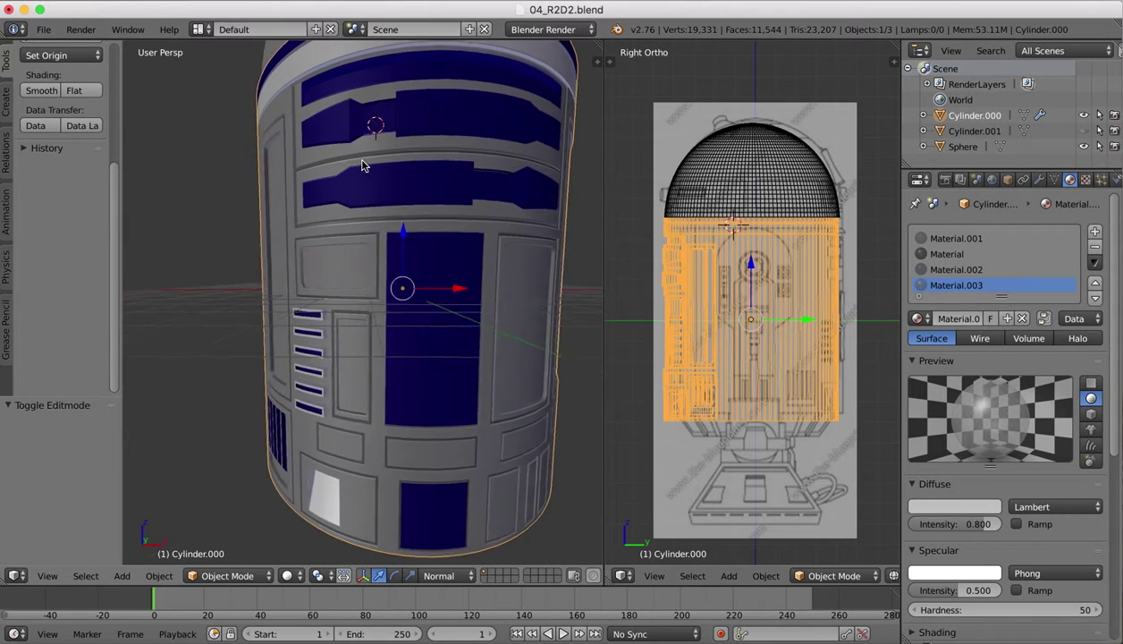
scroll(363, 165, "left", 2)
scroll(362, 166, "down", 3)
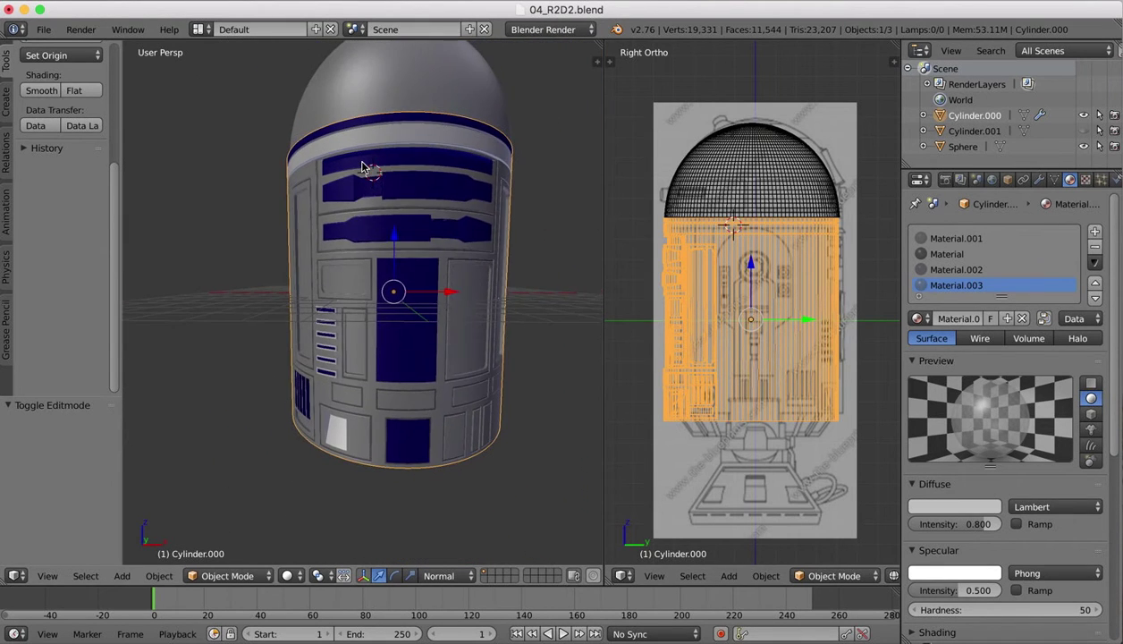
scroll(363, 167, "left", 2)
scroll(363, 168, "right", 4)
scroll(362, 167, "left", 5)
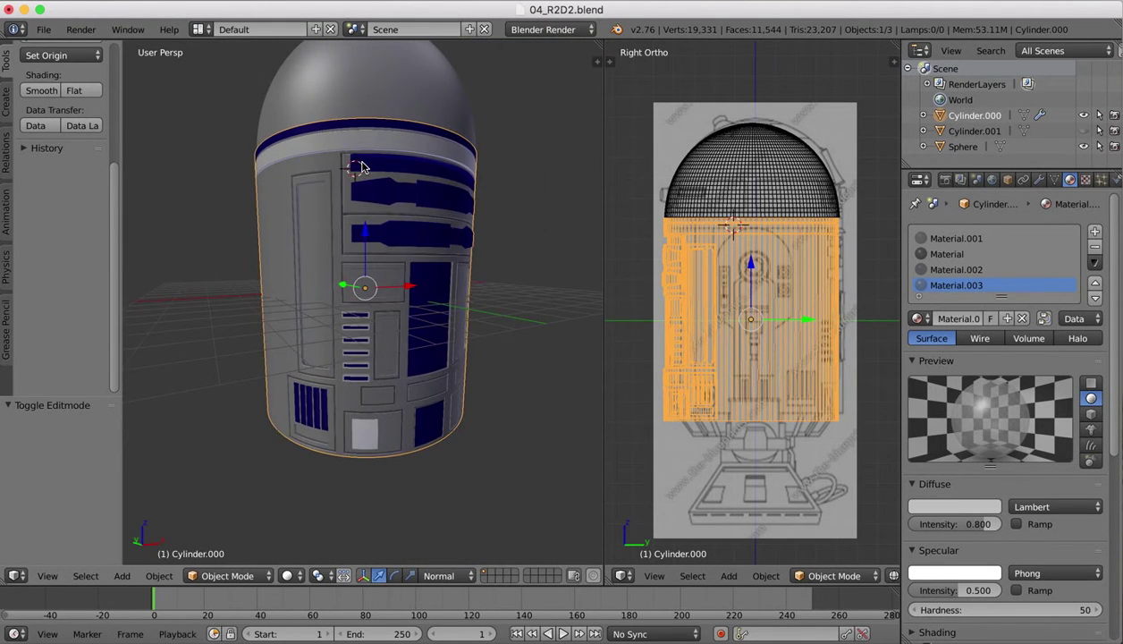
scroll(362, 168, "right", 4)
scroll(362, 168, "left", 3)
scroll(363, 165, "left", 3)
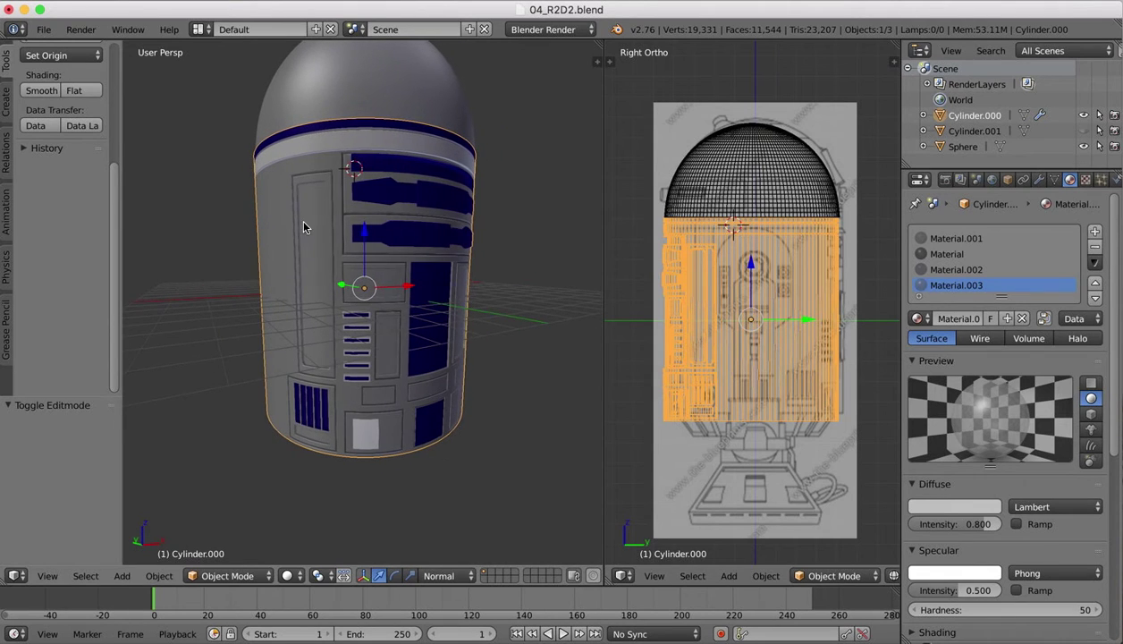
scroll(306, 379, "up", 3)
scroll(305, 384, "up", 8)
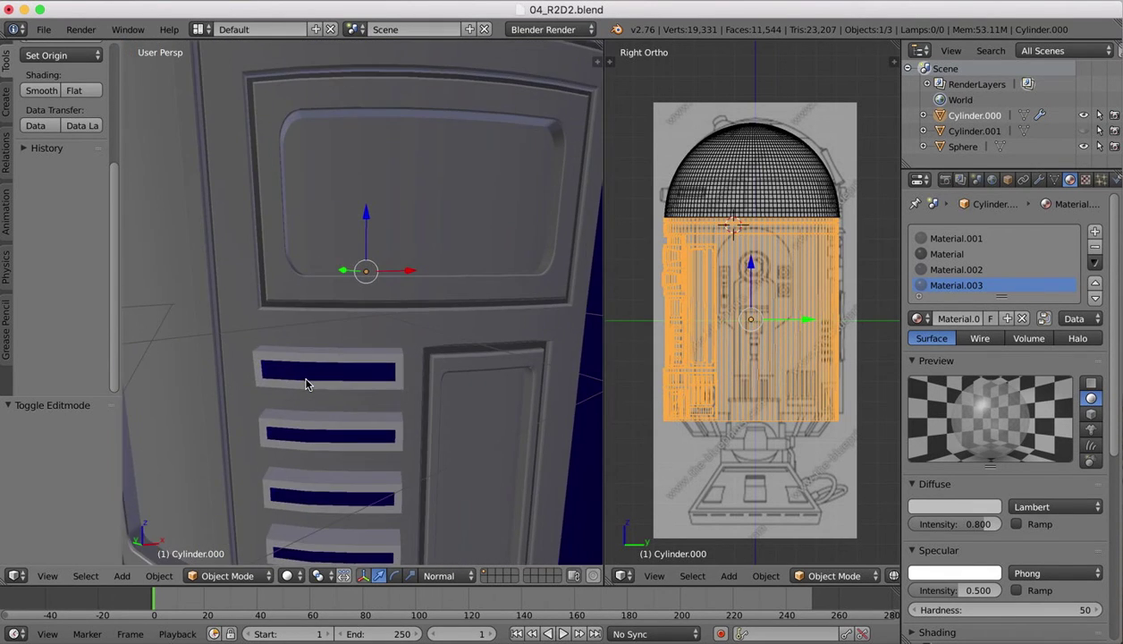
scroll(327, 473, "down", 5)
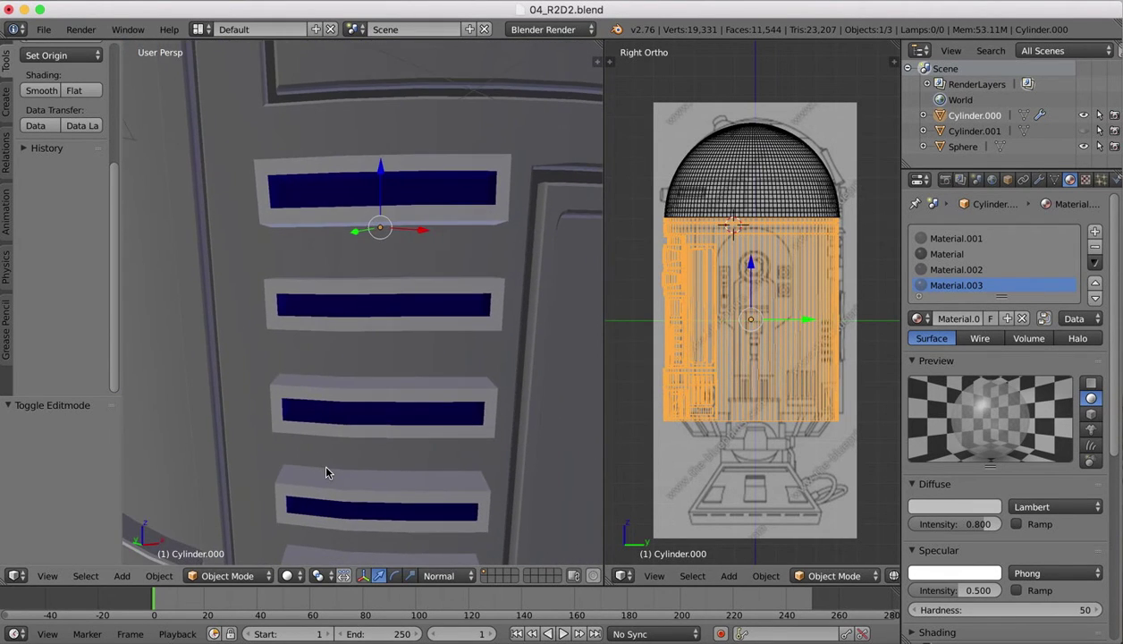
In Edit Mode with edge selection, select the outer and inner front edge loops of the upper four slots.
left_click(212, 577)
left_click(226, 540)
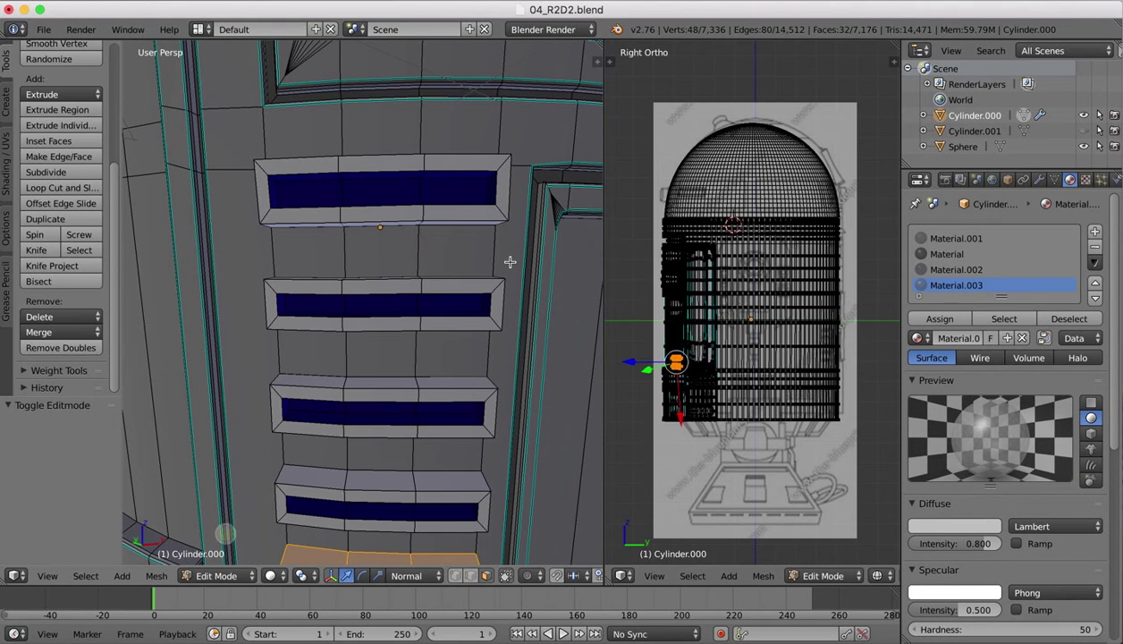
left_click(454, 577)
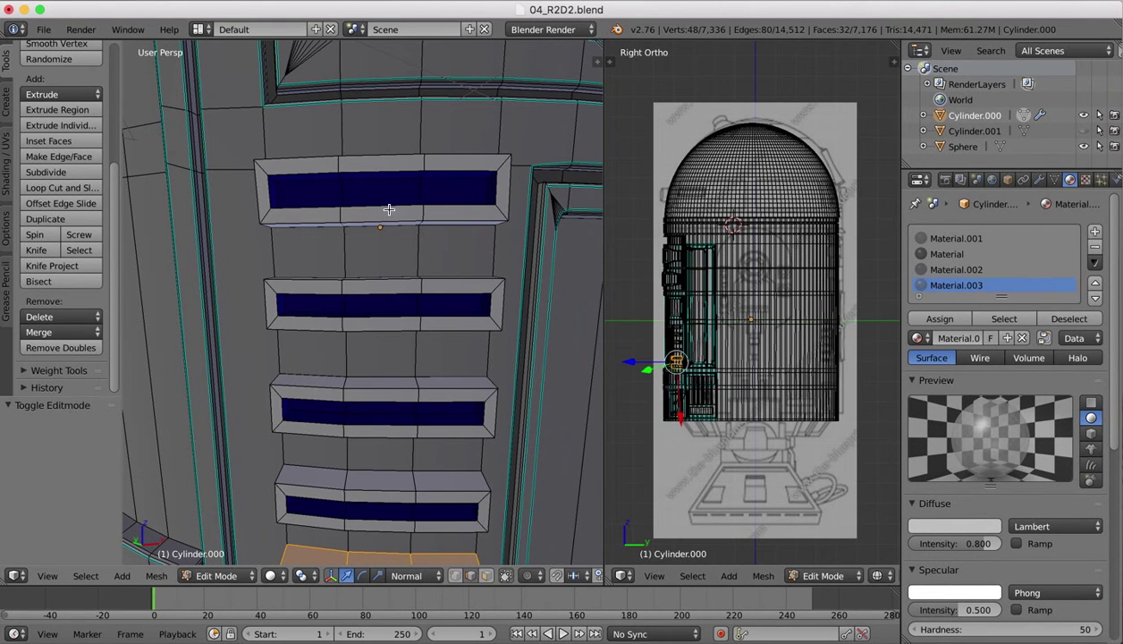
right_click(383, 159)
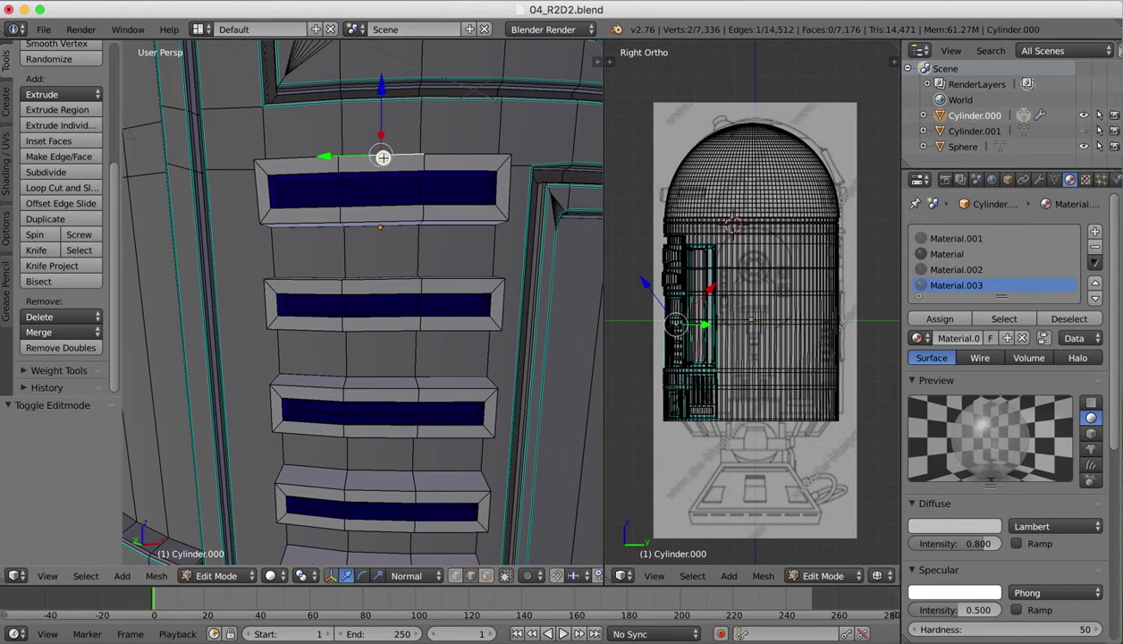
right_click(453, 158, "alt")
right_click(441, 167, "alt+shift")
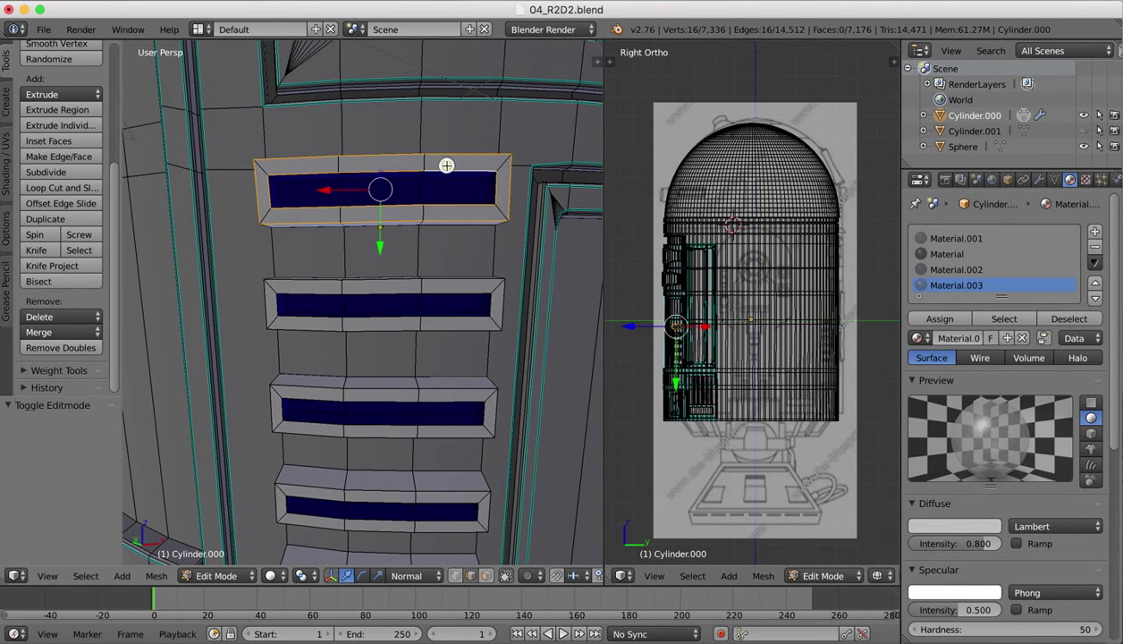
right_click(436, 286, "alt+shift")
right_click(435, 293, "alt+shift")
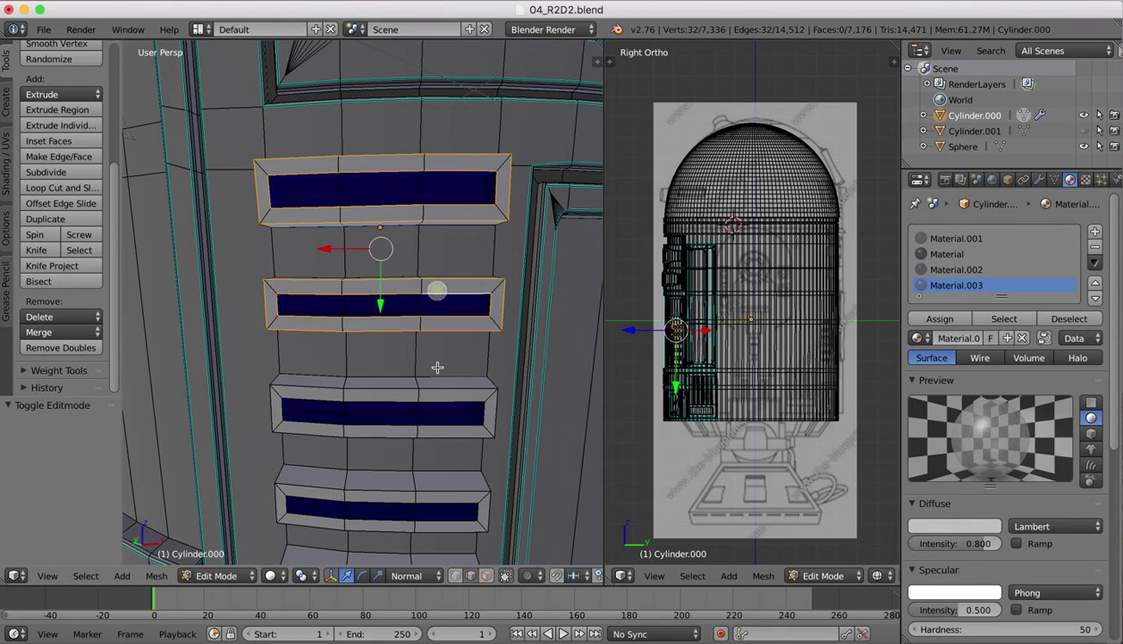
right_click(437, 393, "alt+shift")
right_click(438, 399, "alt+shift")
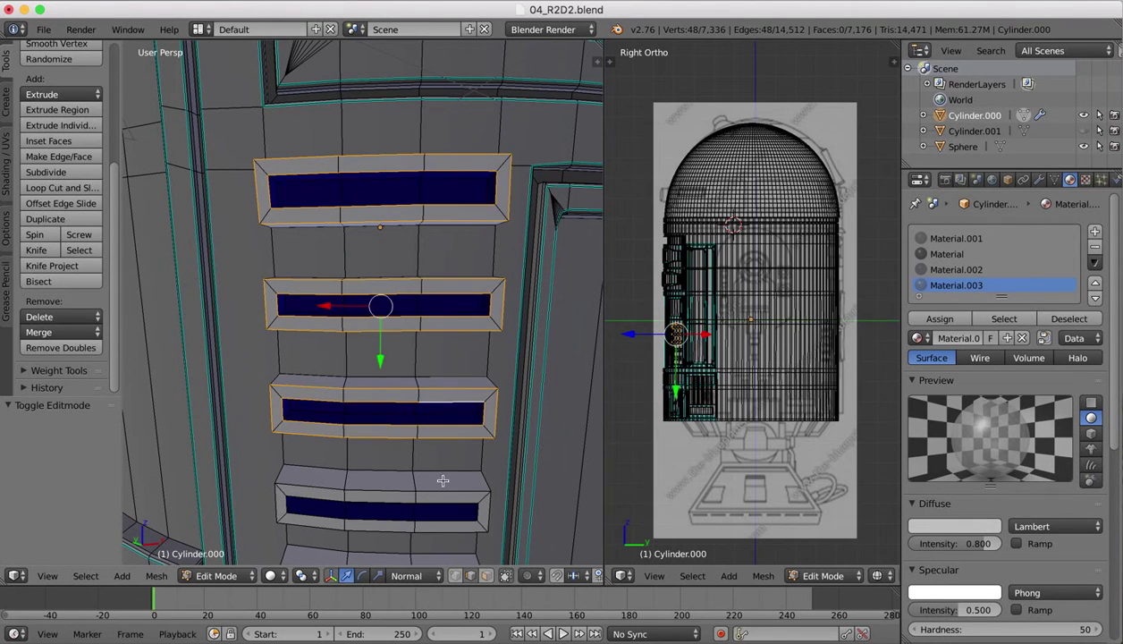
right_click(441, 494, "alt+shift")
right_click(440, 498, "alt+shift")
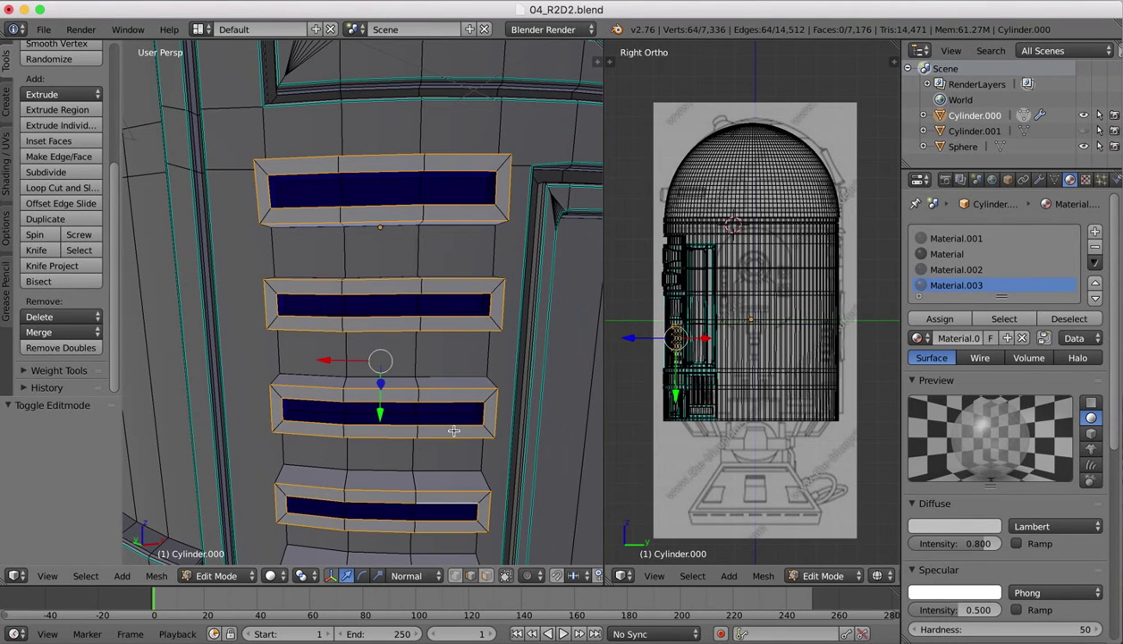
Add the outer and inner front edge loops of the bottom two slots to the selection.
middle_click_drag(439, 498, 454, 431, "shift")
scroll(456, 431, "down", 5, "shift")
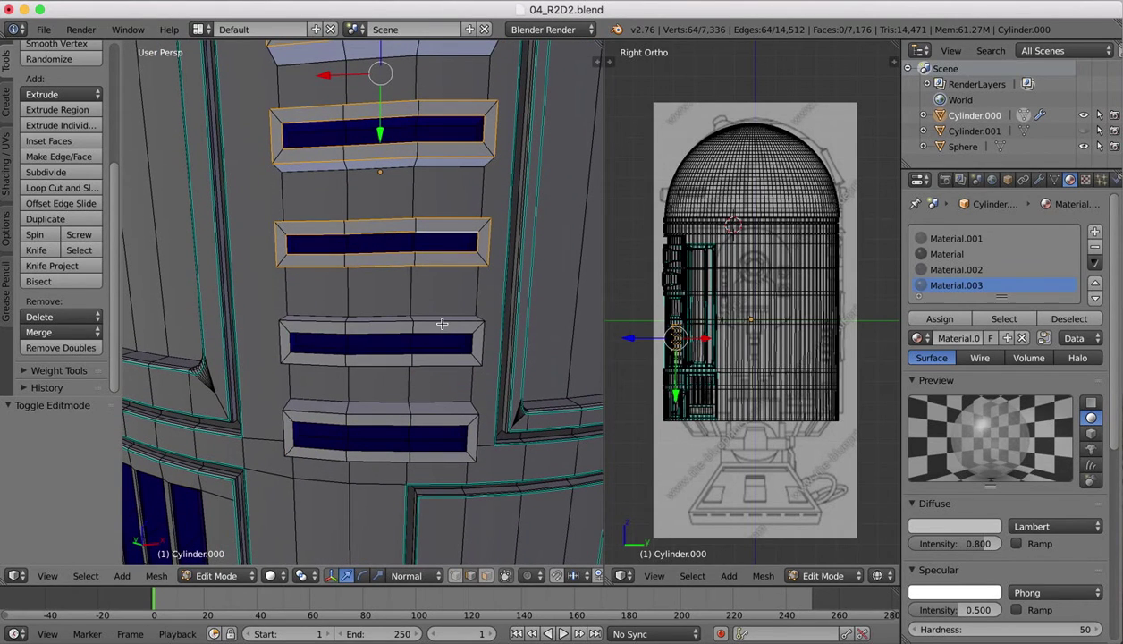
right_click(441, 324, "alt+shift")
right_click(439, 324, "alt+shift")
right_click(435, 418, "alt+shift")
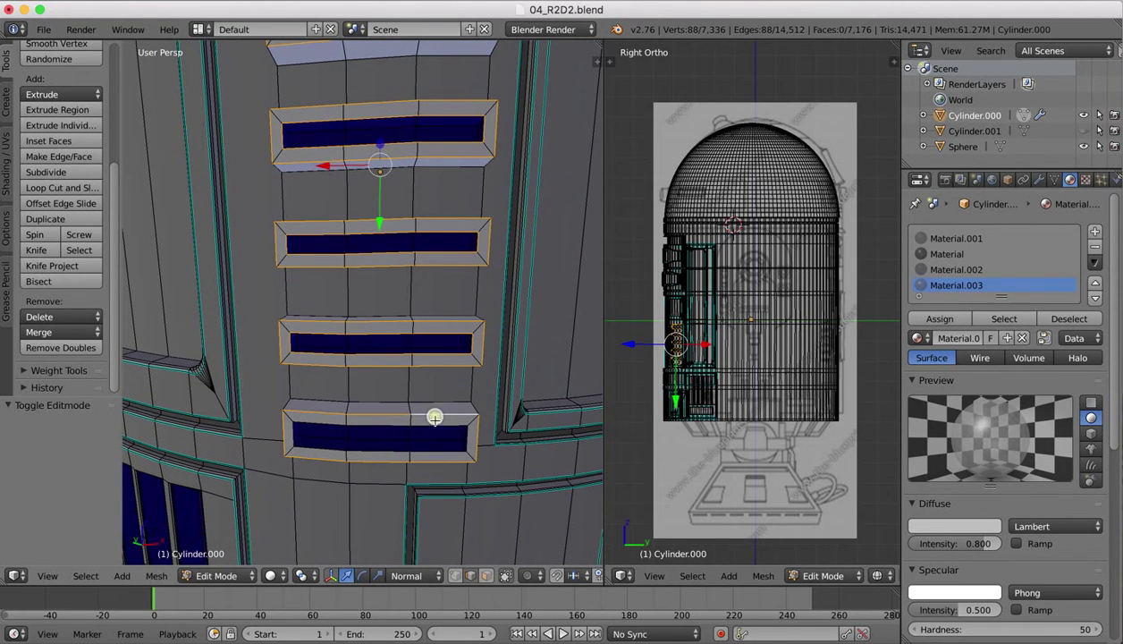
right_click(434, 419, "alt+shift")
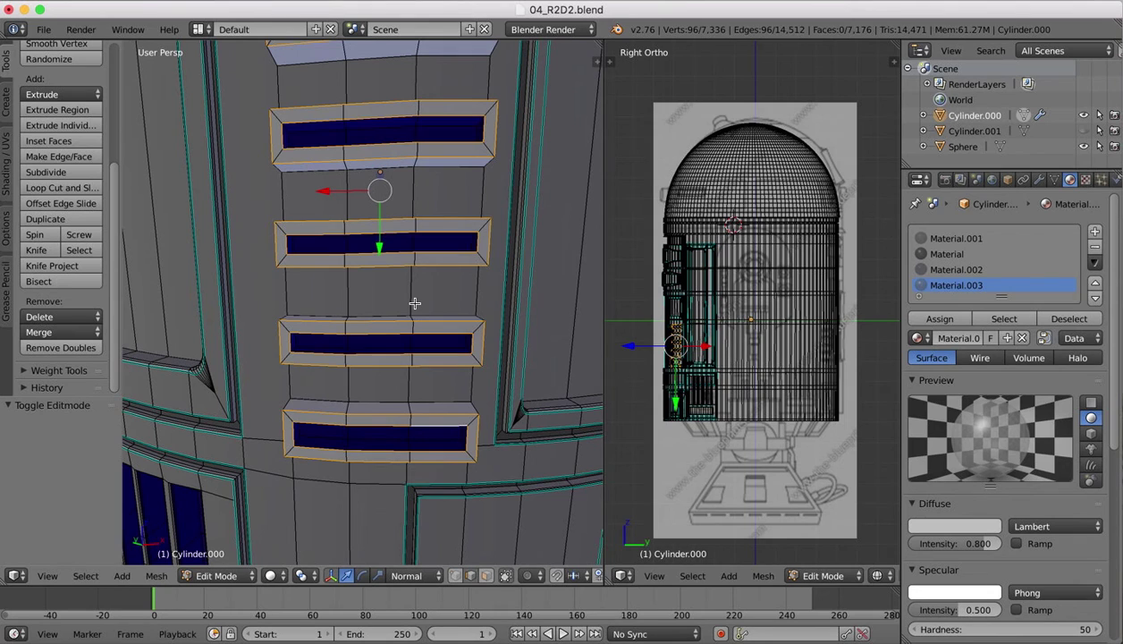
Bevel the selected slot rim edge loops with an offset of 0.003 and 2 segments, and return to Object Mode.
key("ctrl+b")
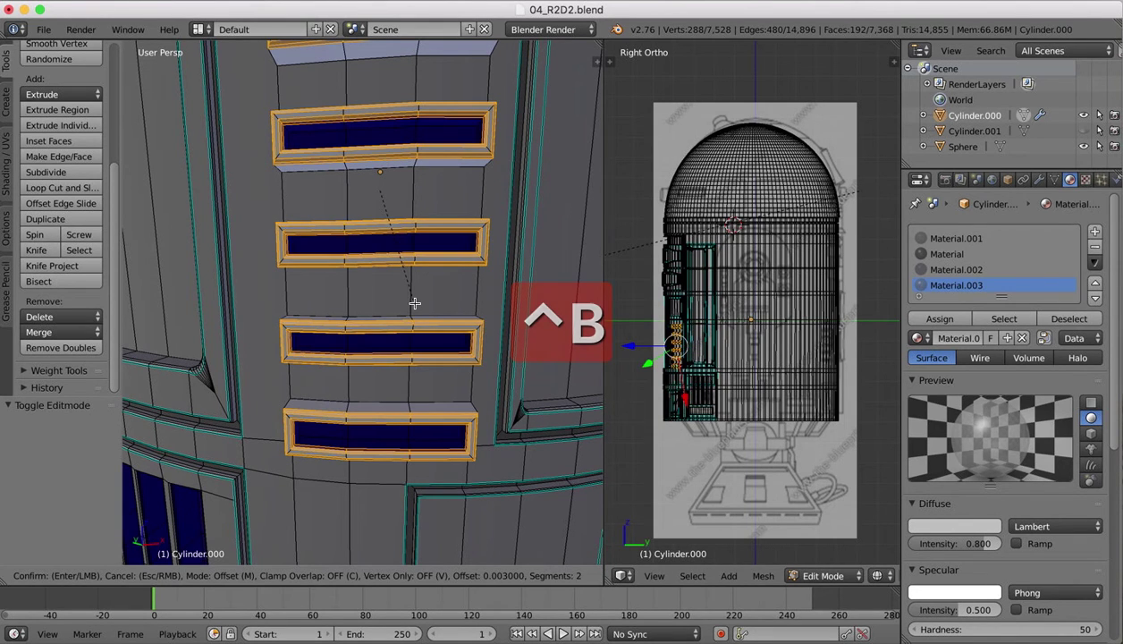
left_click(414, 303)
scroll(425, 295, "down", 3)
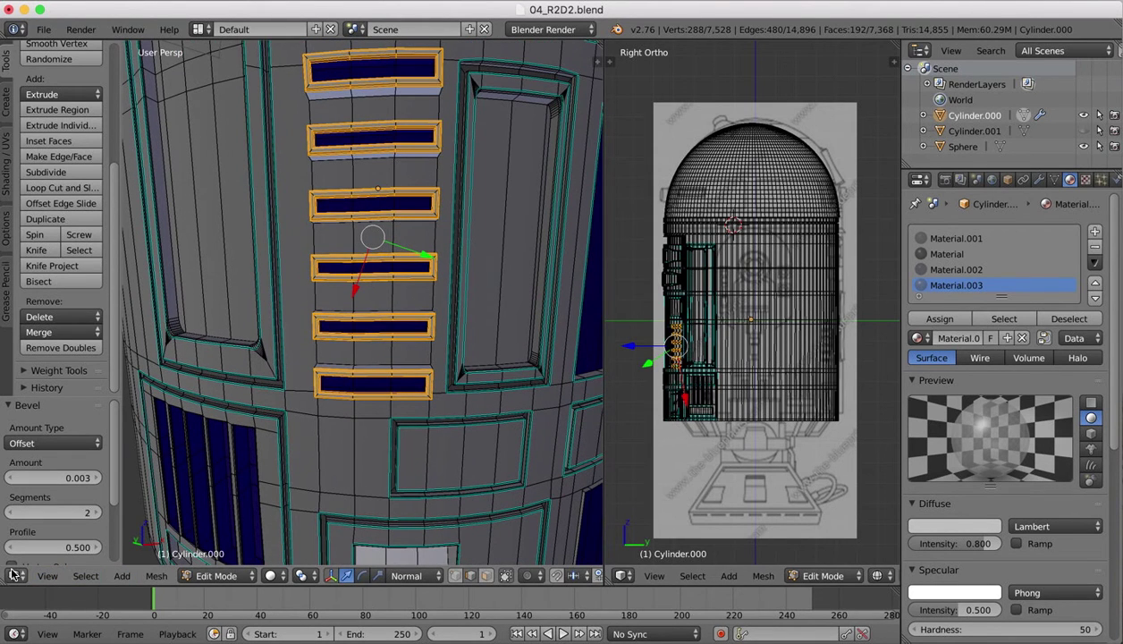
left_click(242, 582)
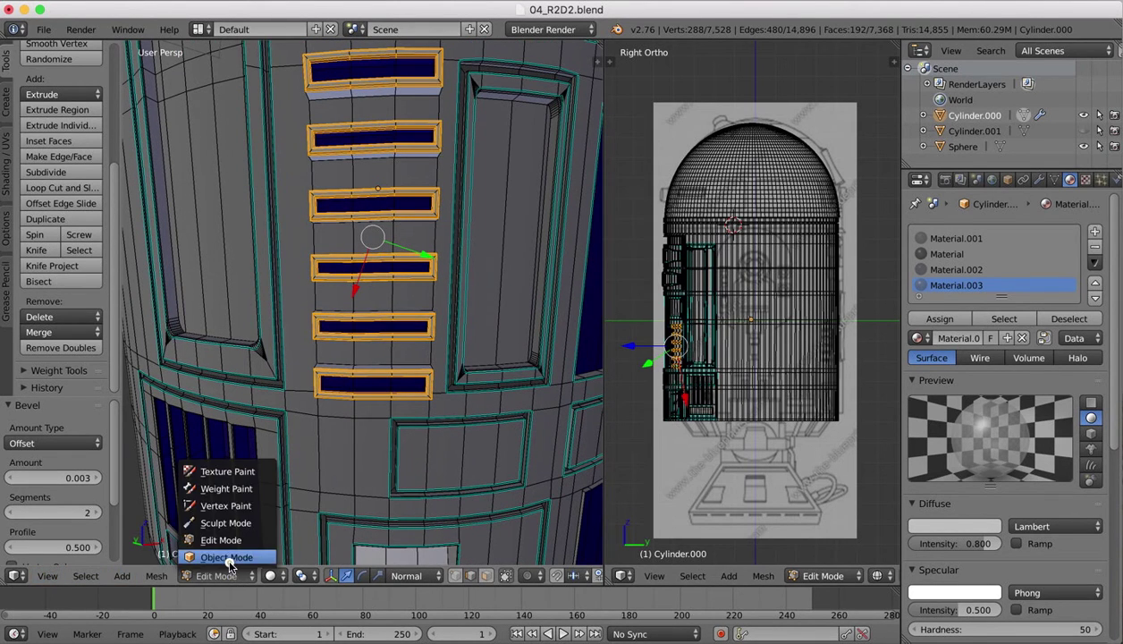
left_click(234, 555)
Deselect everything and examine the beveled slots, the surrounding body panels and the whole front from several angles and distances.
scroll(360, 216, "up", 5)
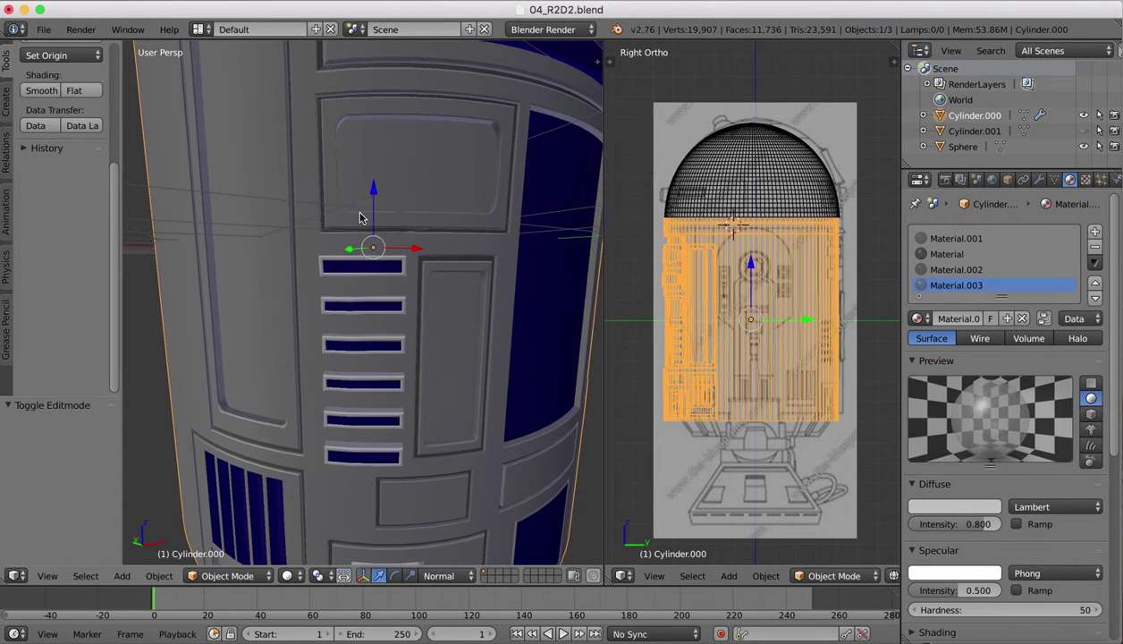
scroll(431, 268, "right", 5)
scroll(430, 273, "right", 5)
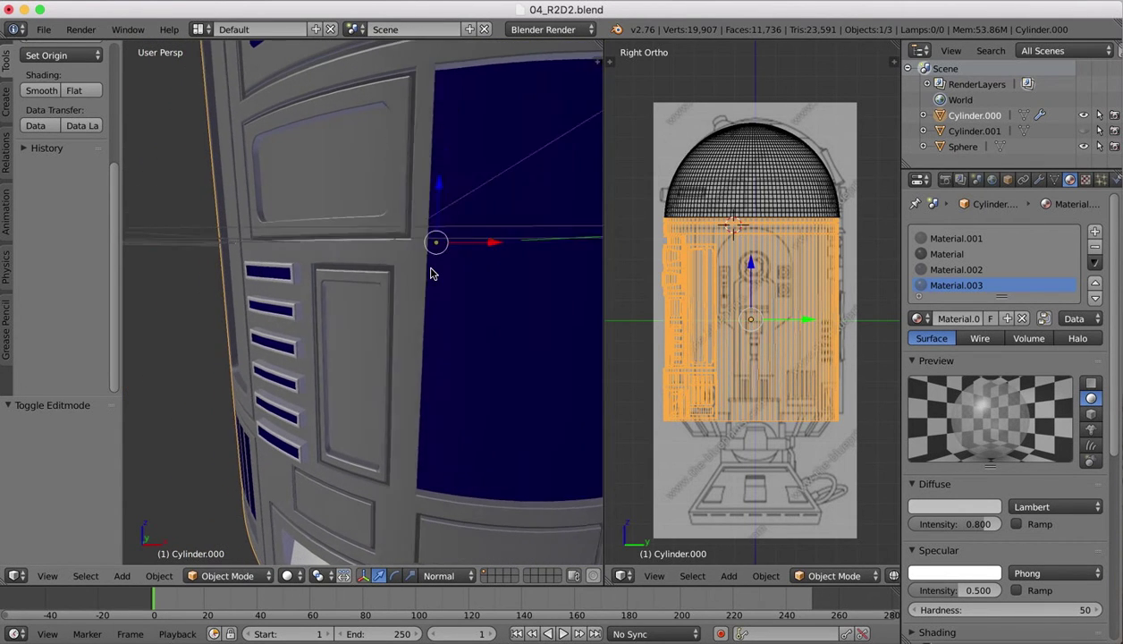
key("a")
scroll(430, 273, "down", 2)
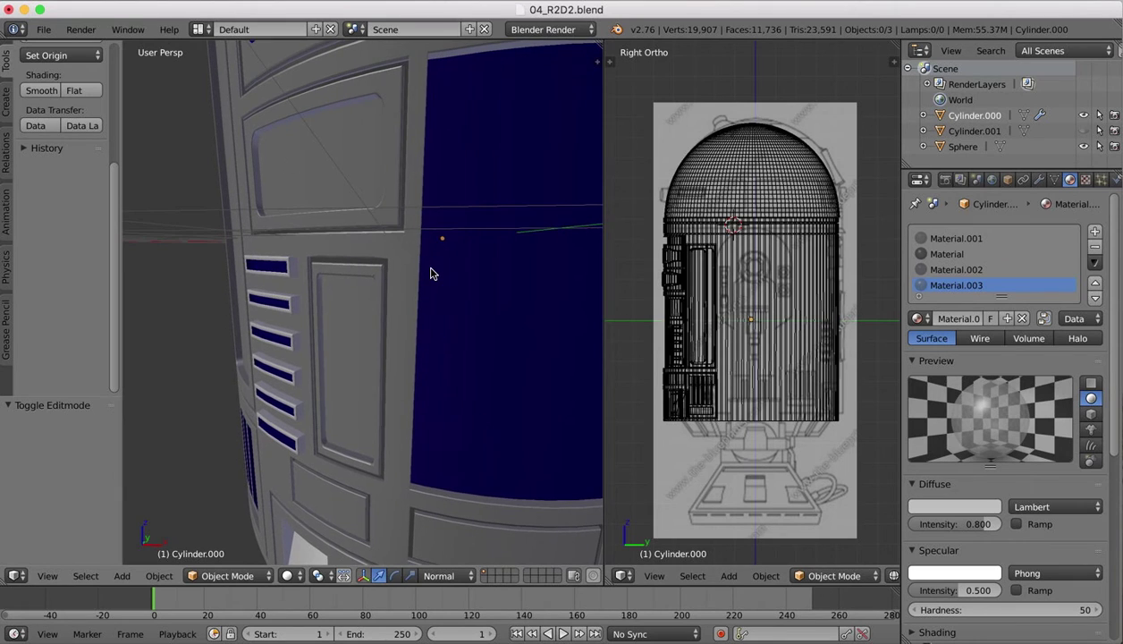
scroll(430, 272, "down", 5)
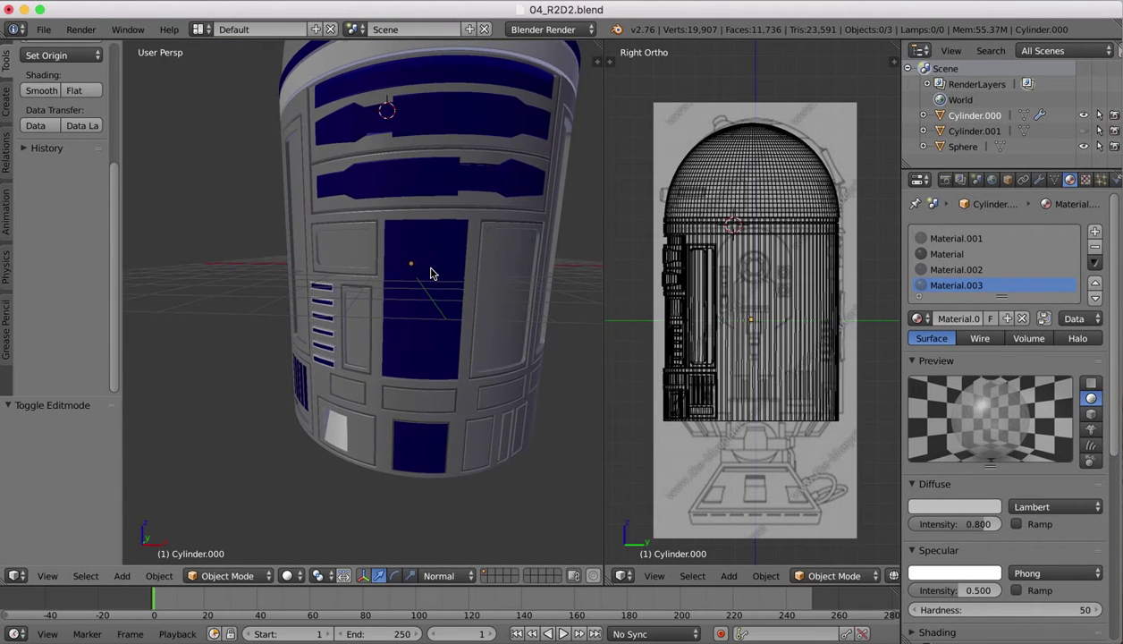
scroll(430, 272, "up", 3)
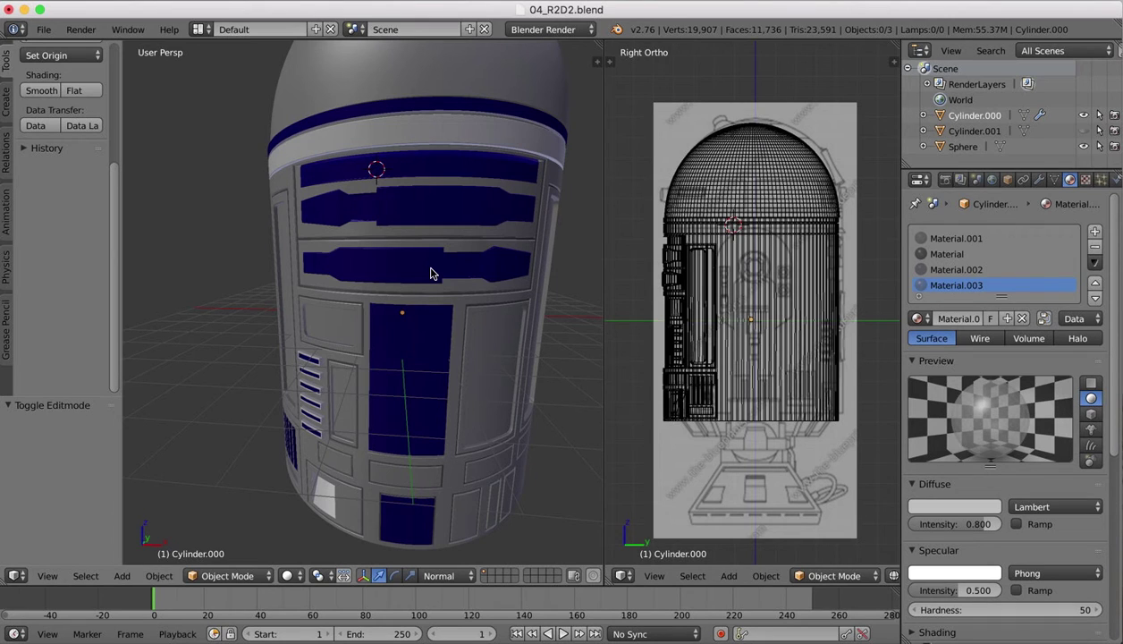
scroll(430, 273, "down", 2)
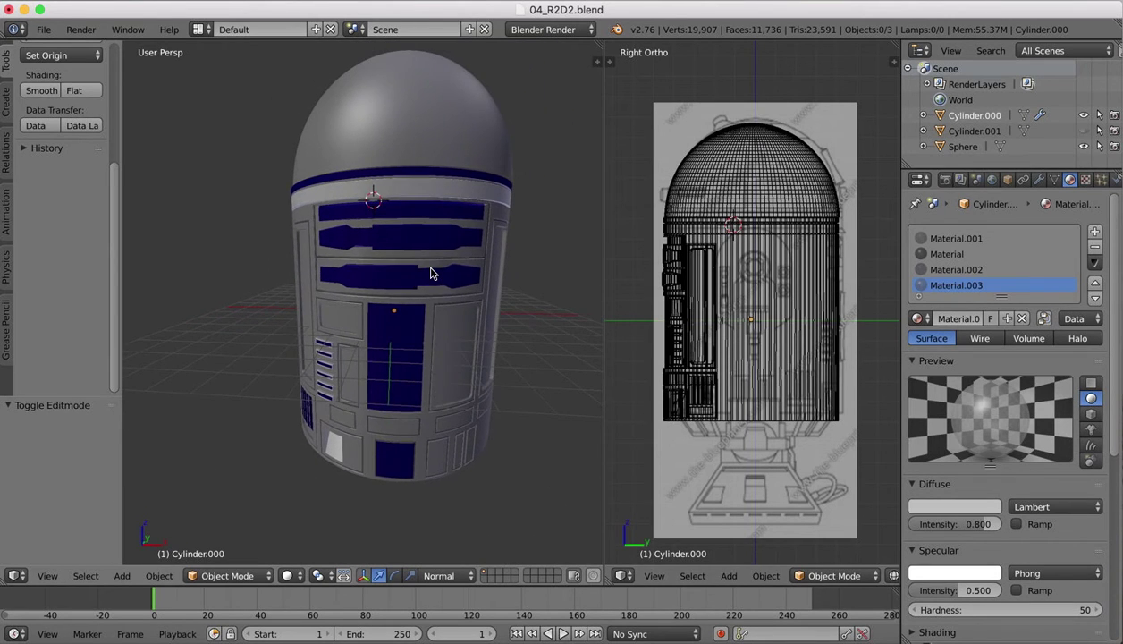
scroll(430, 273, "up", 1)
scroll(430, 273, "down", 2)
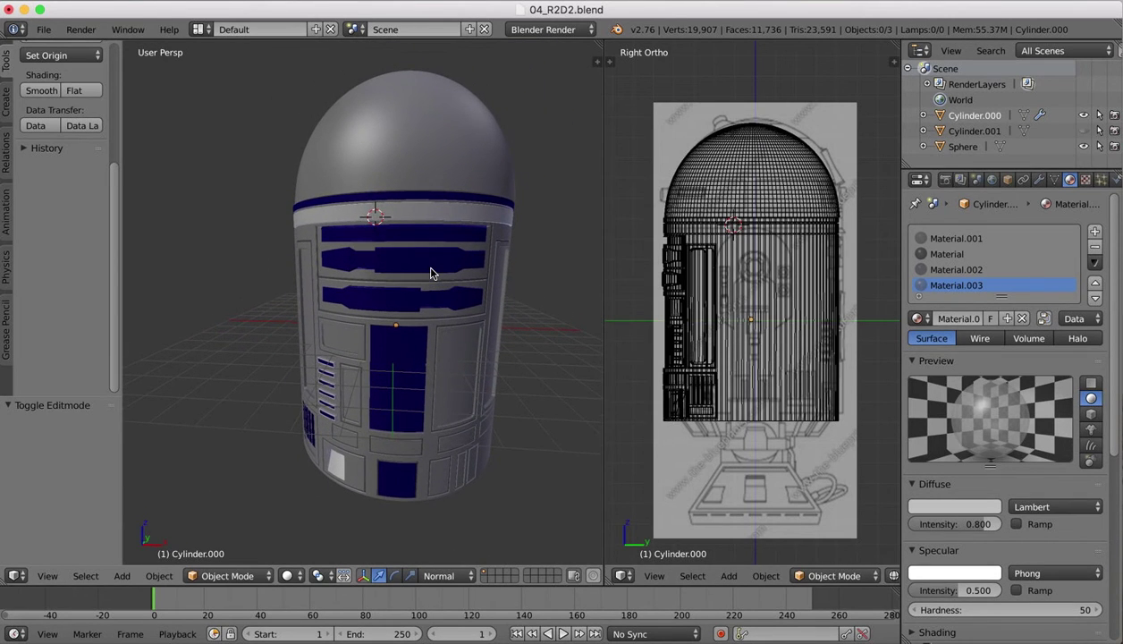
scroll(430, 273, "right", 5)
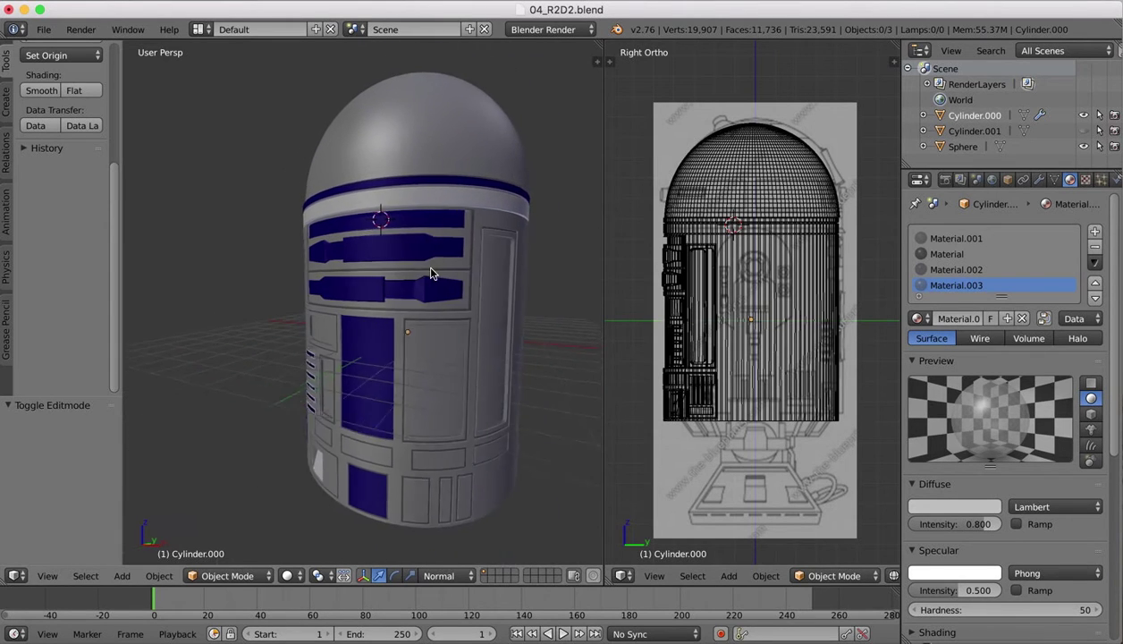
scroll(430, 273, "left", 3)
scroll(367, 370, "down", 2, "shift")
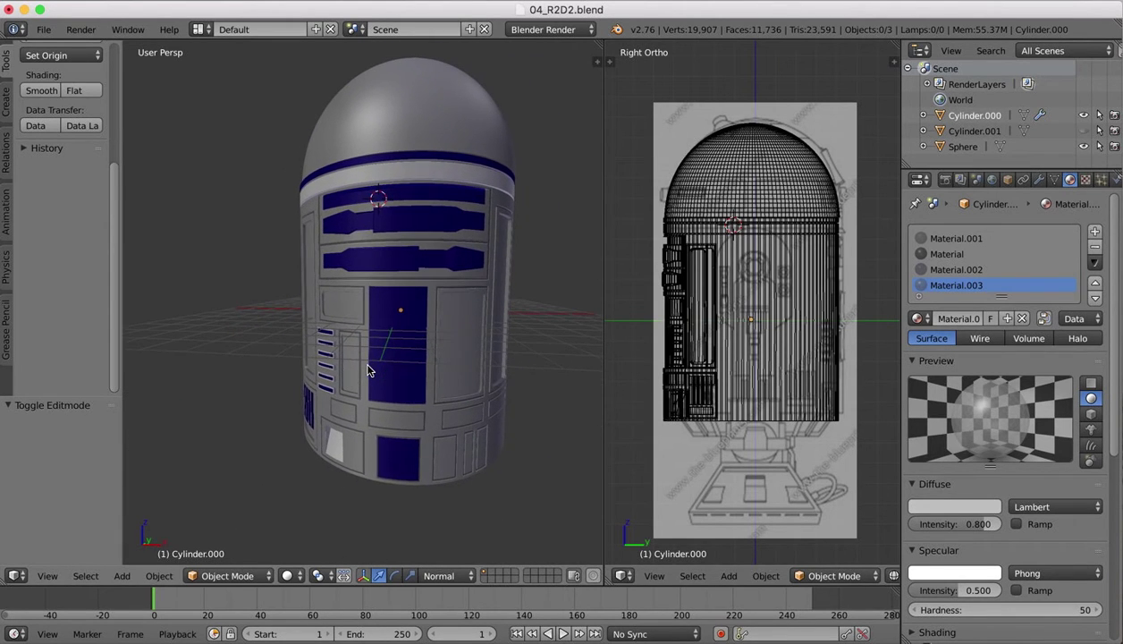
scroll(366, 369, "up", 3)
scroll(368, 370, "down", 3, "shift")
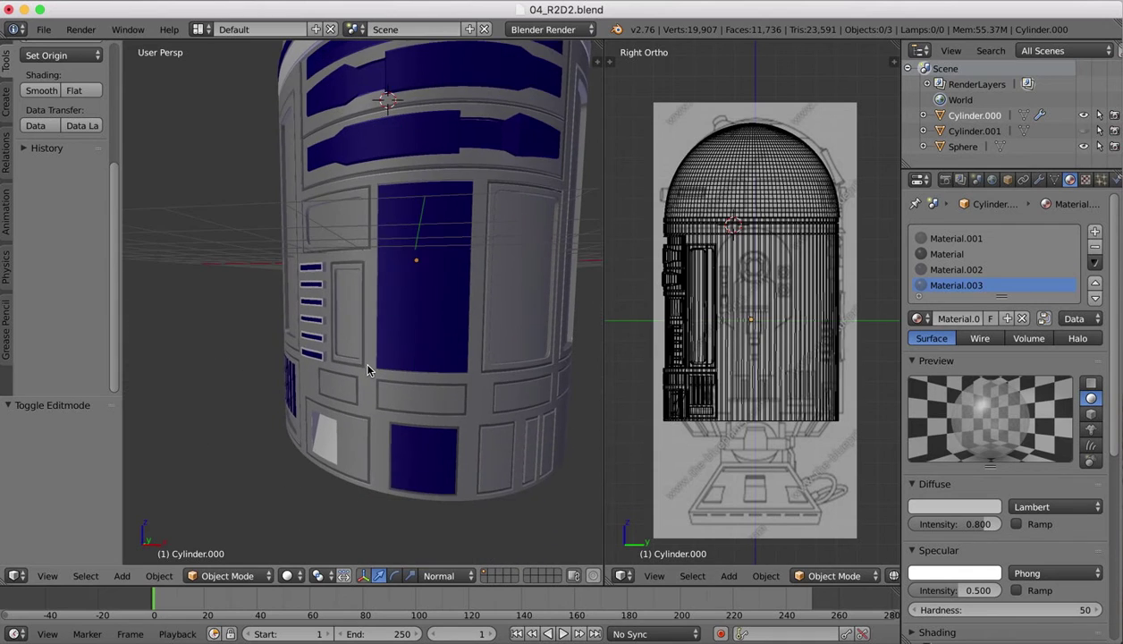
scroll(368, 370, "down", 3)
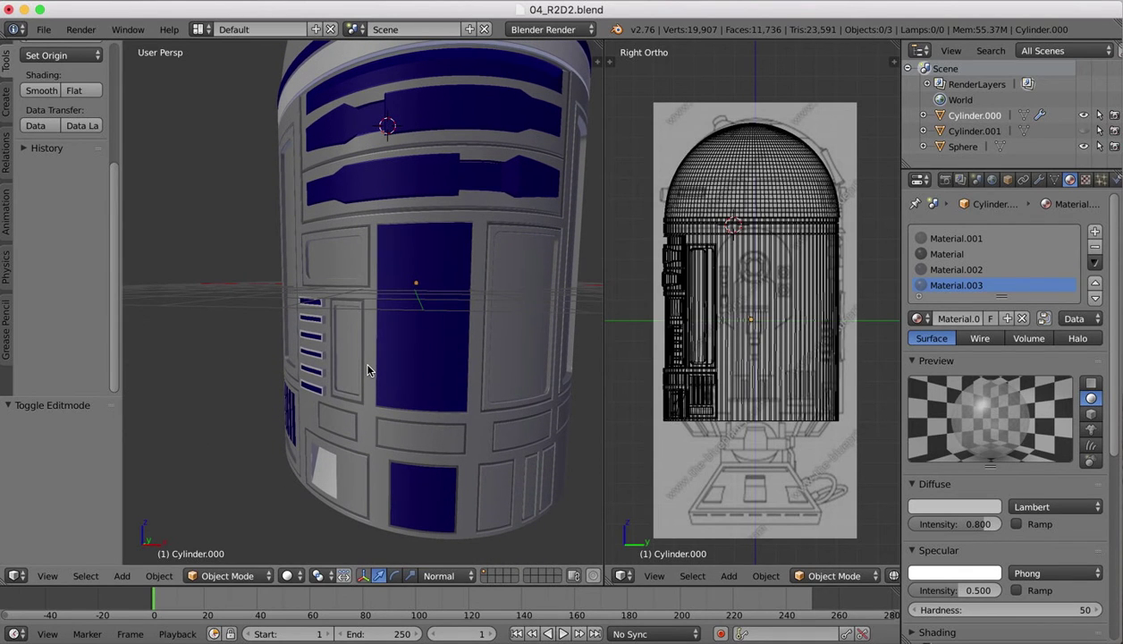
scroll(313, 225, "left", 5)
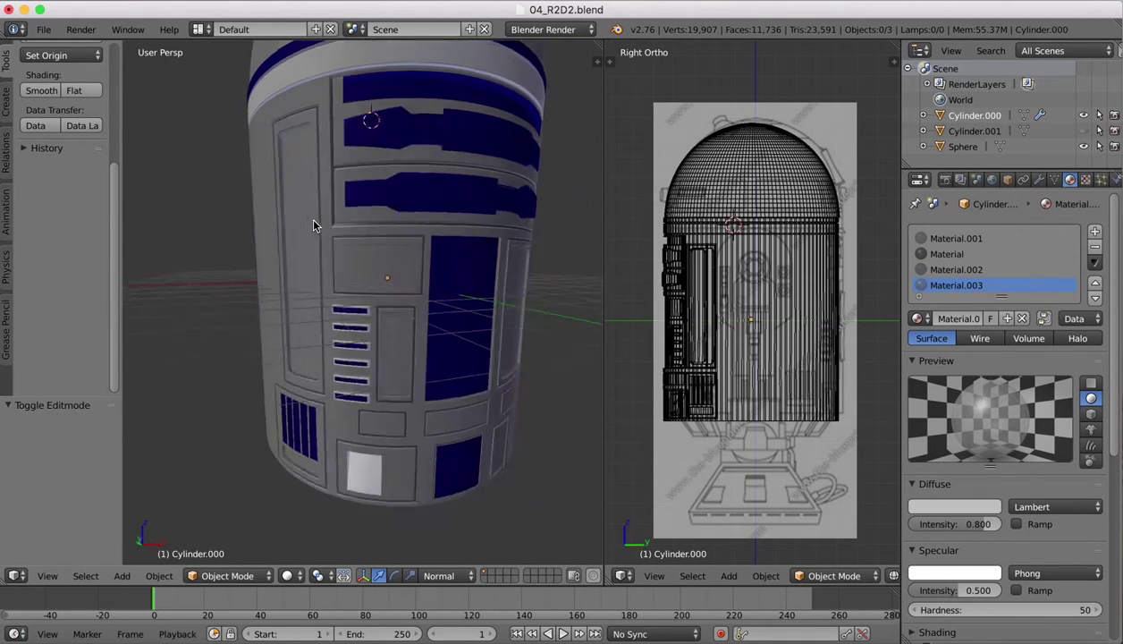
scroll(313, 225, "down", 5)
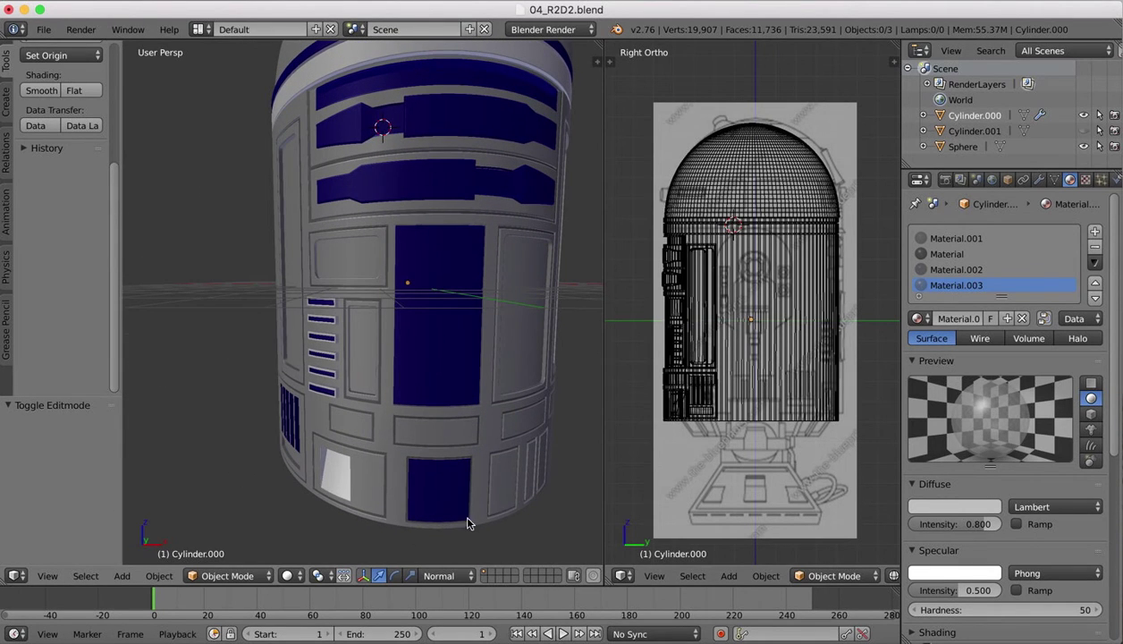
Switch to the reference photo voice-activated-r2-d2-robot.jpg, examine the body's front details and overall proportions, and return to Blender.
left_click(937, 635)
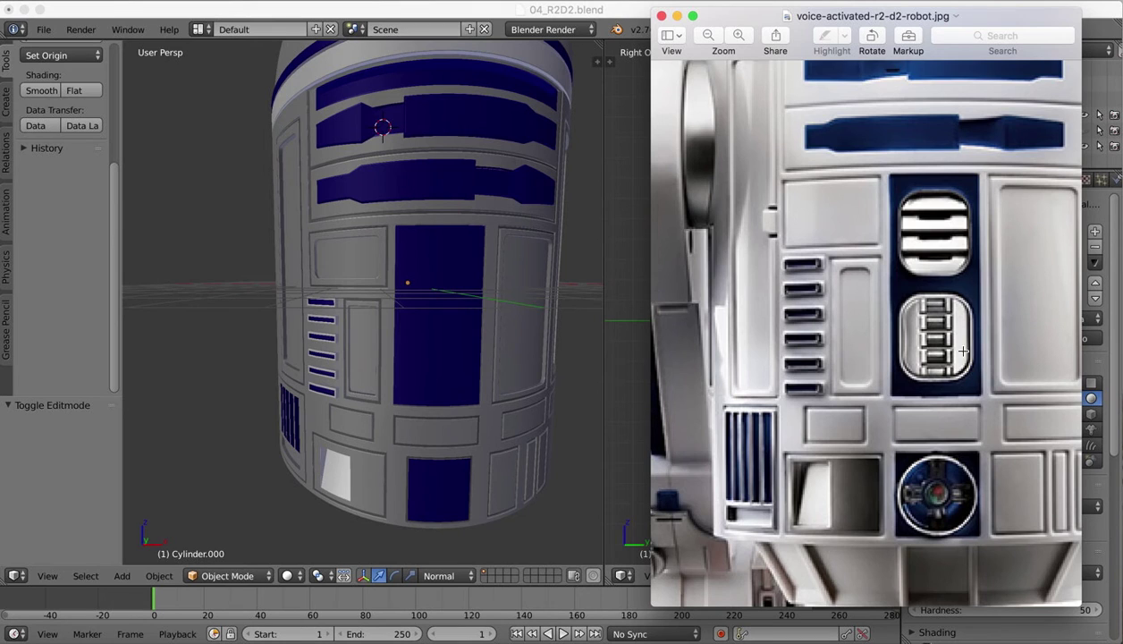
scroll(951, 495, "right", 5)
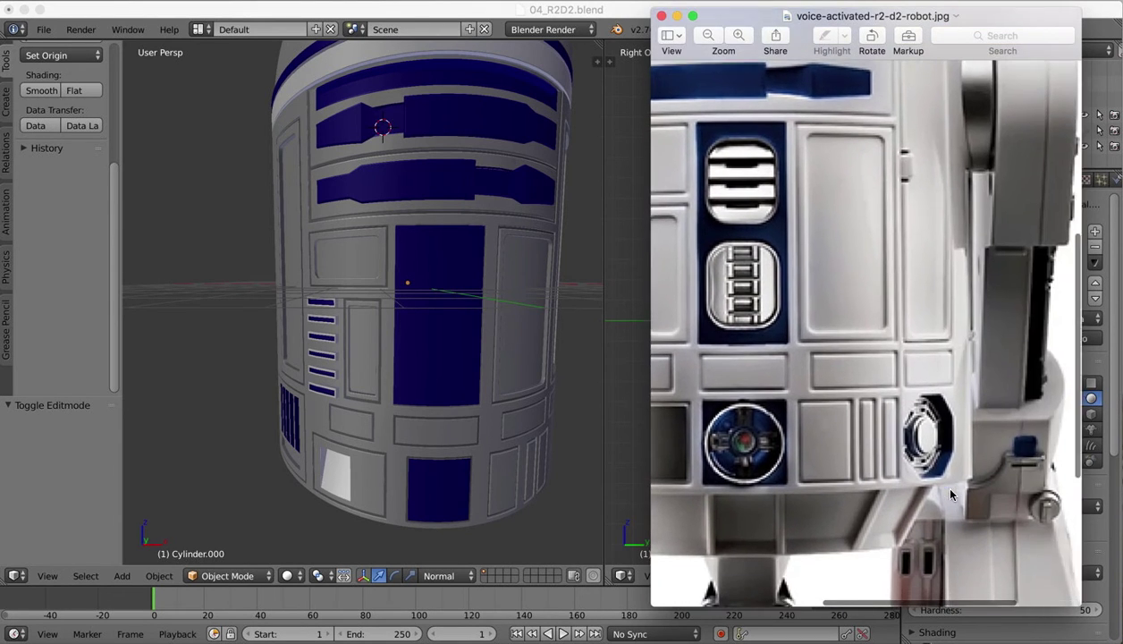
scroll(951, 495, "left", 3)
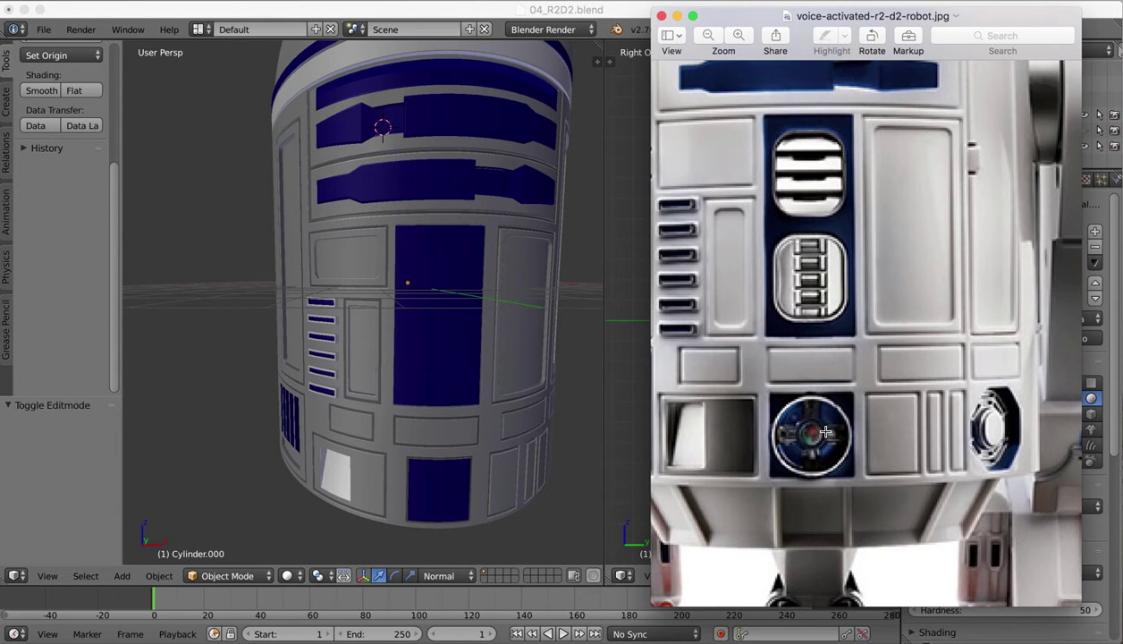
scroll(897, 347, "down", 5)
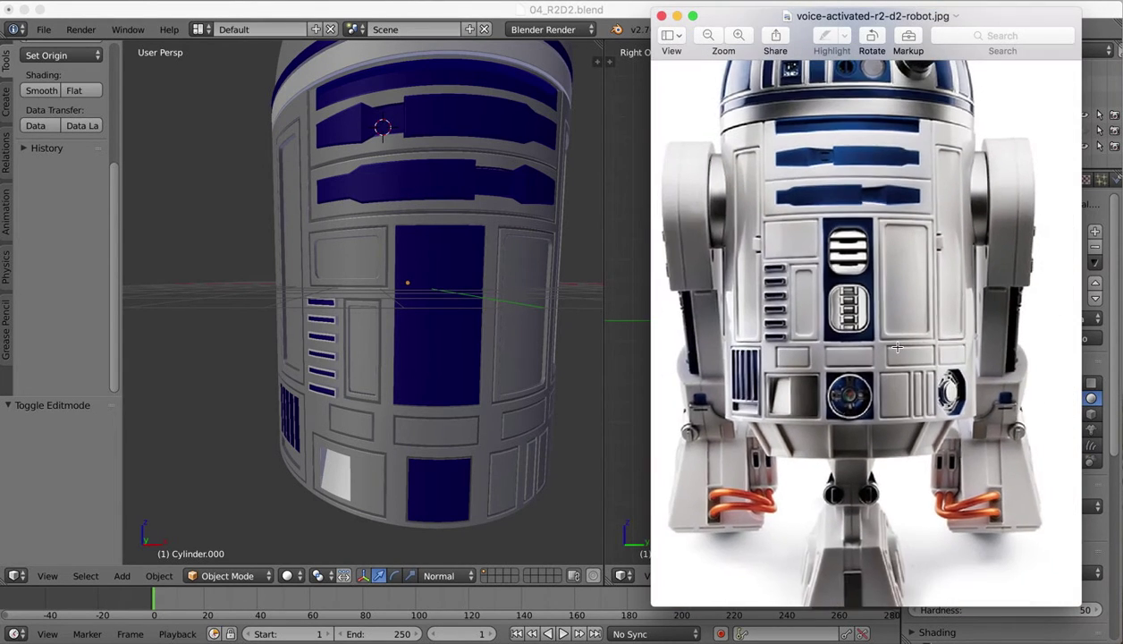
scroll(897, 347, "up", 3)
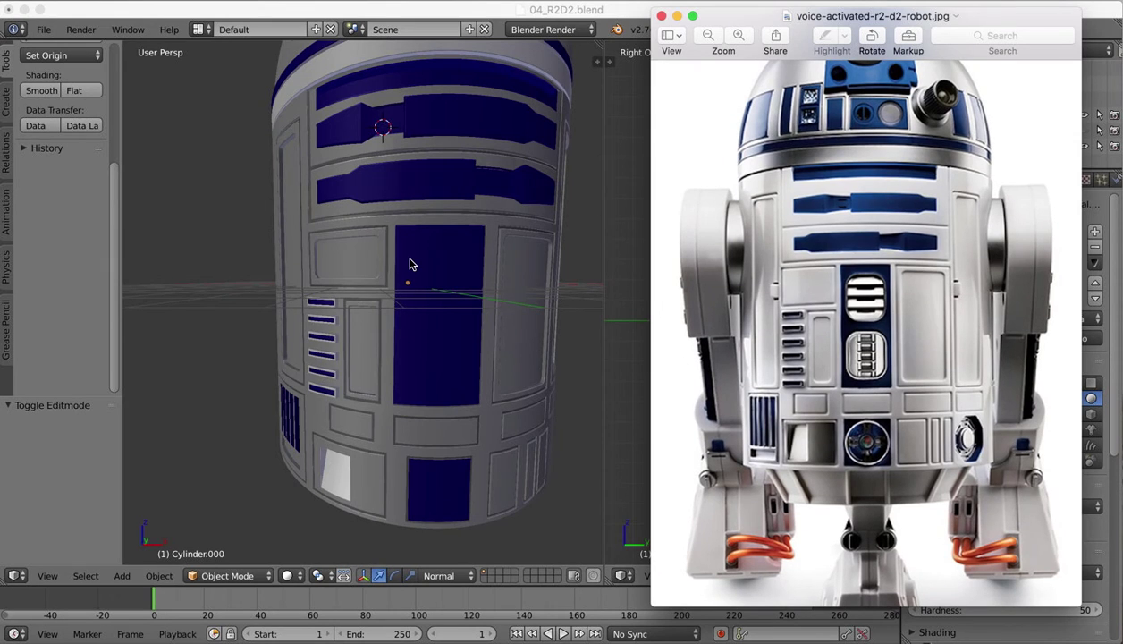
left_click(431, 235)
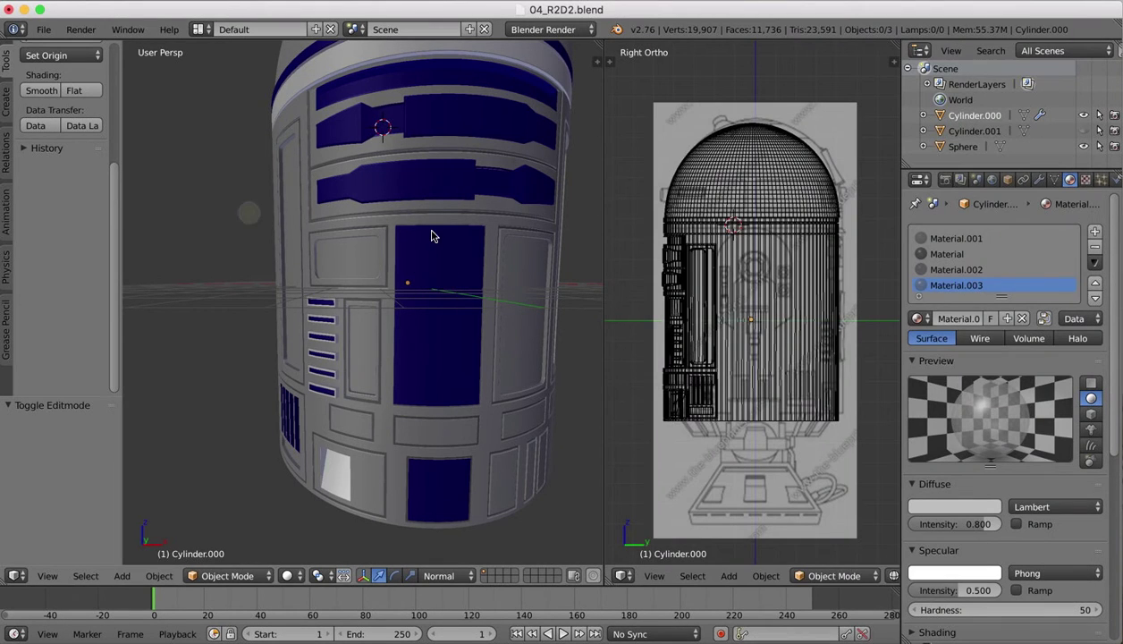
Examine the complete body and dome from the front, above, the sides and the back.
scroll(431, 235, "down", 3)
scroll(432, 235, "right", 8)
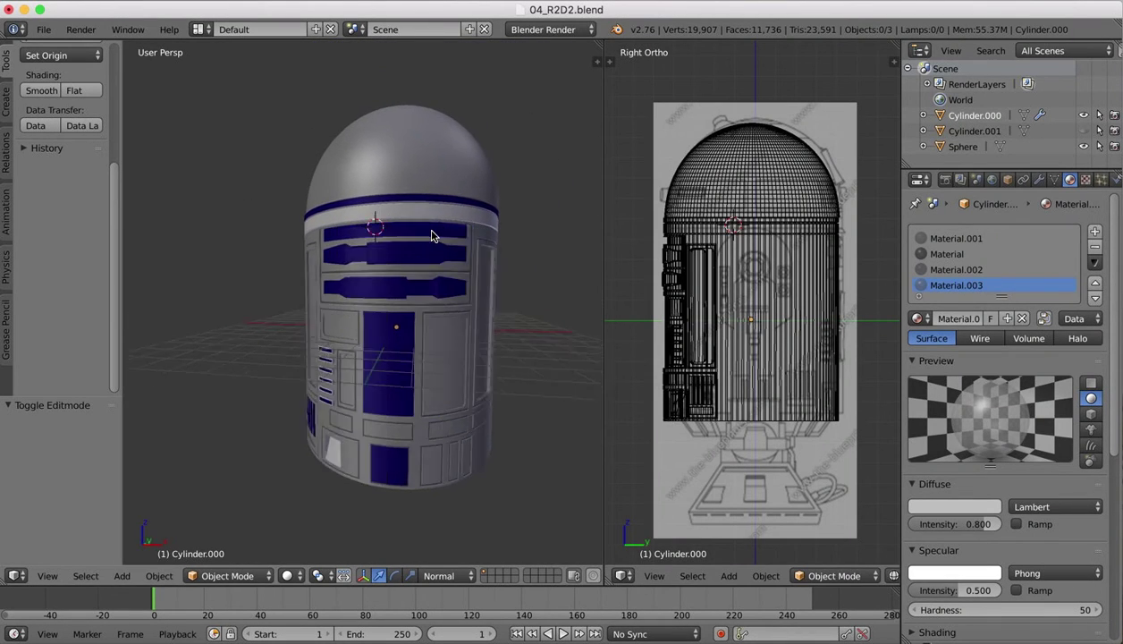
scroll(431, 236, "left", 10)
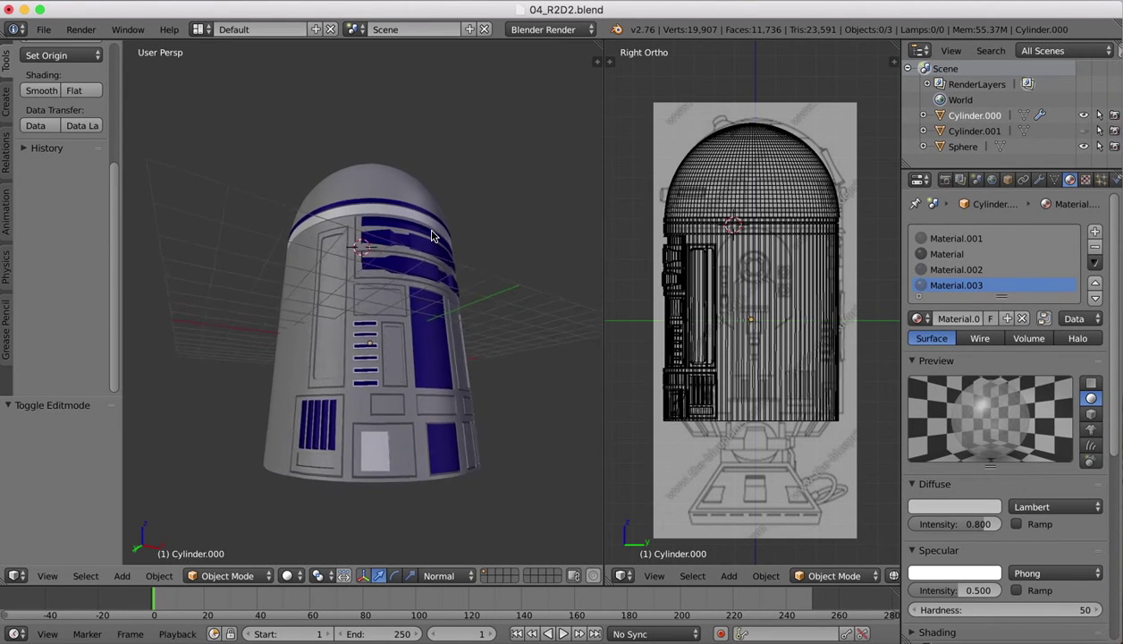
scroll(432, 235, "right", 8)
scroll(431, 235, "right", 10)
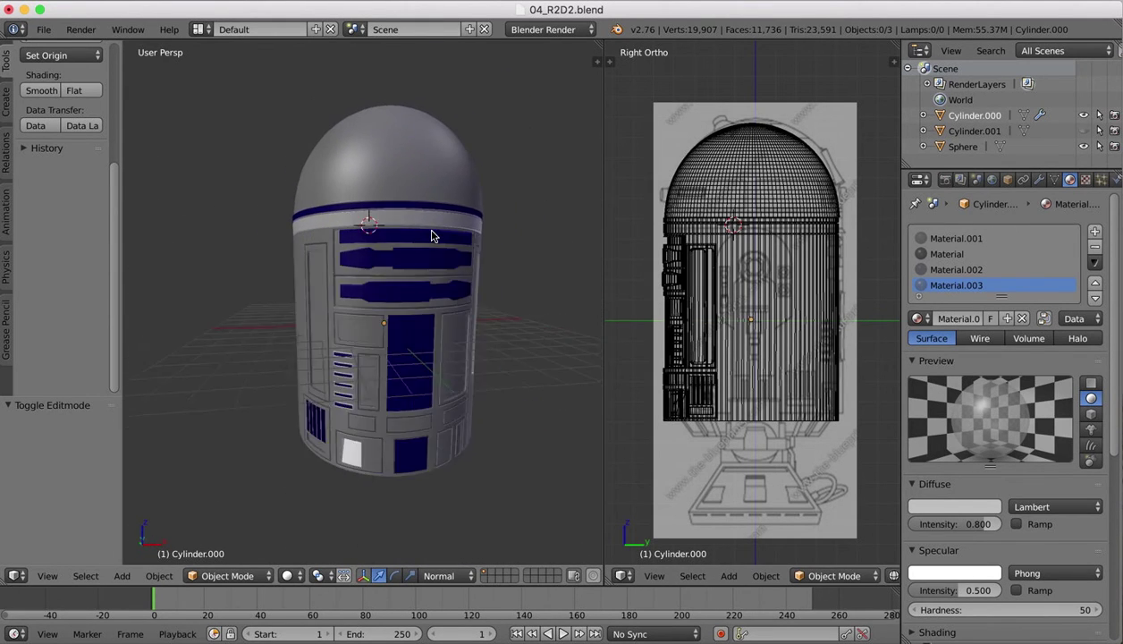
scroll(431, 235, "right", 10)
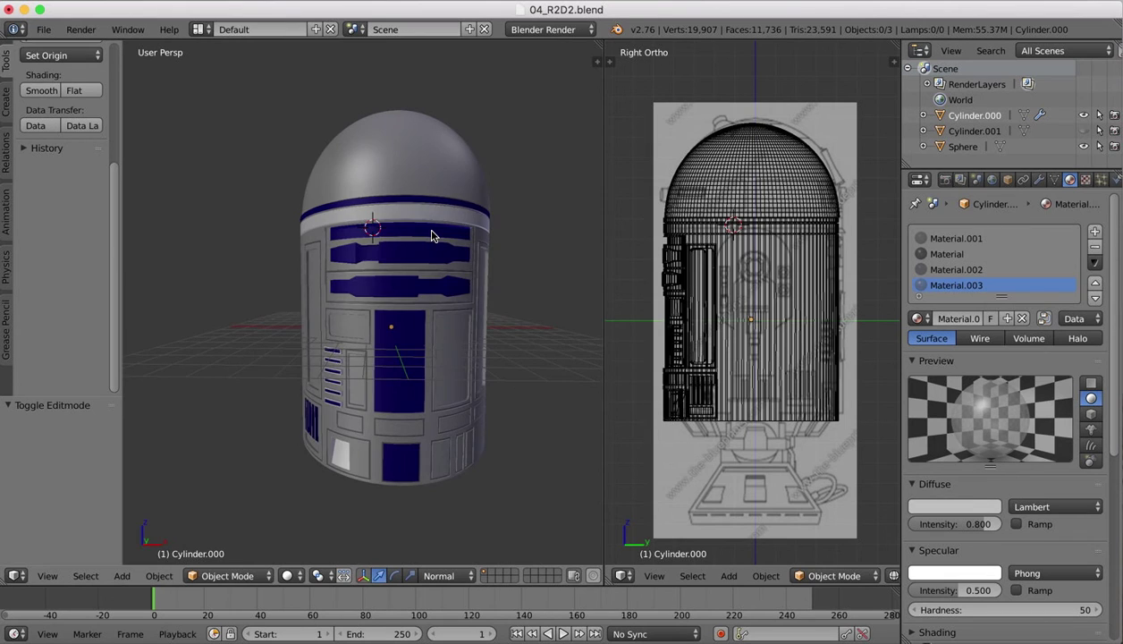
scroll(431, 235, "right", 10)
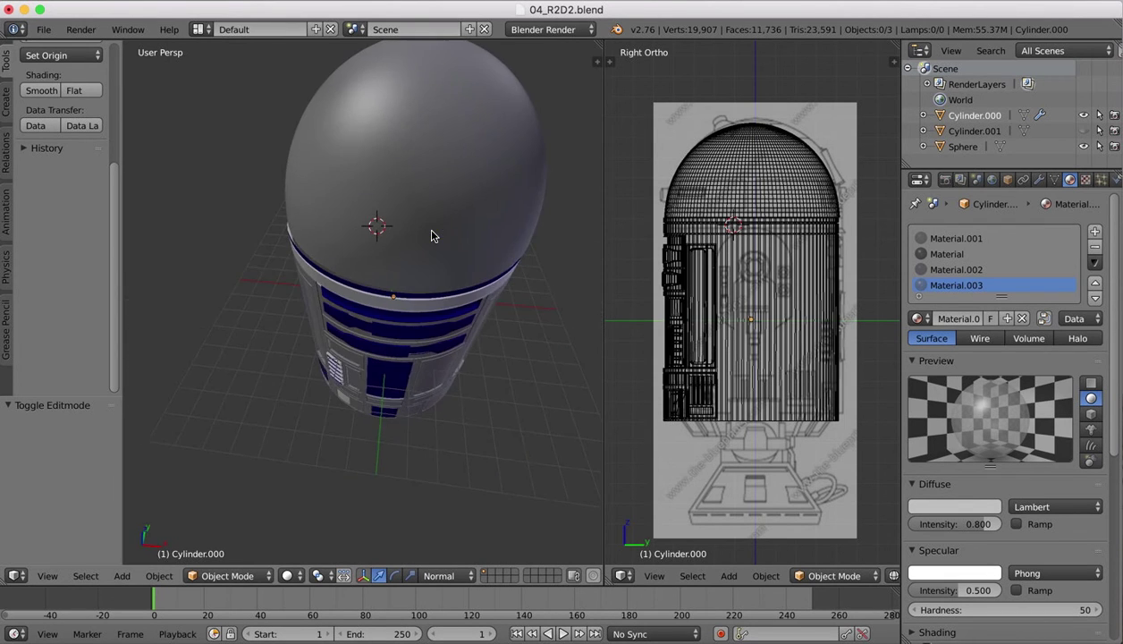
scroll(431, 235, "right", 8)
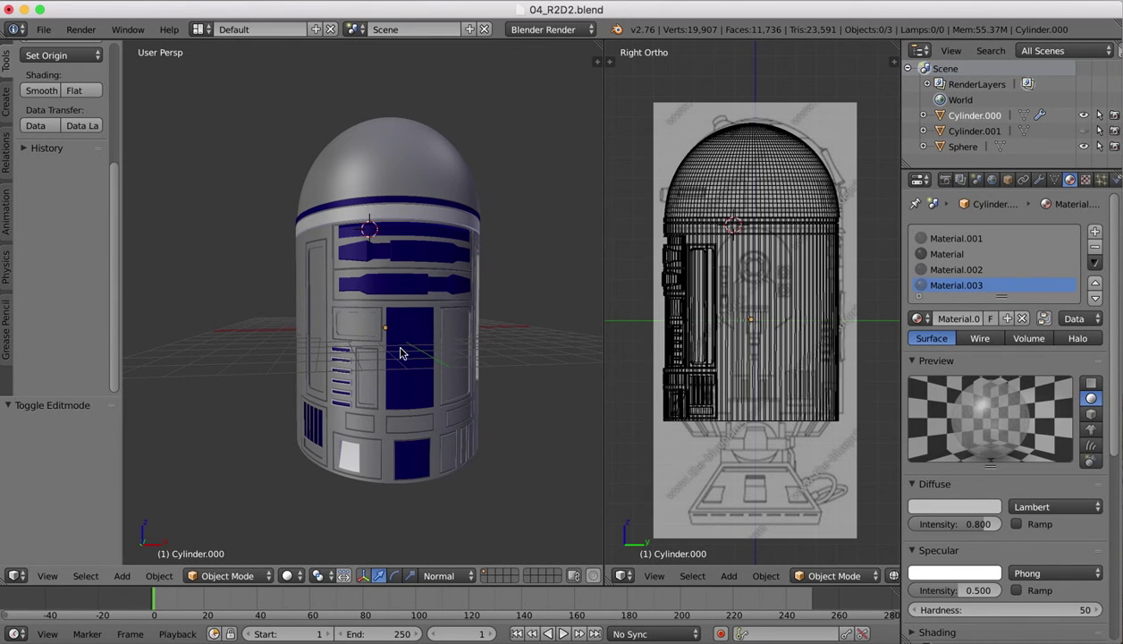
scroll(413, 372, "right", 3)
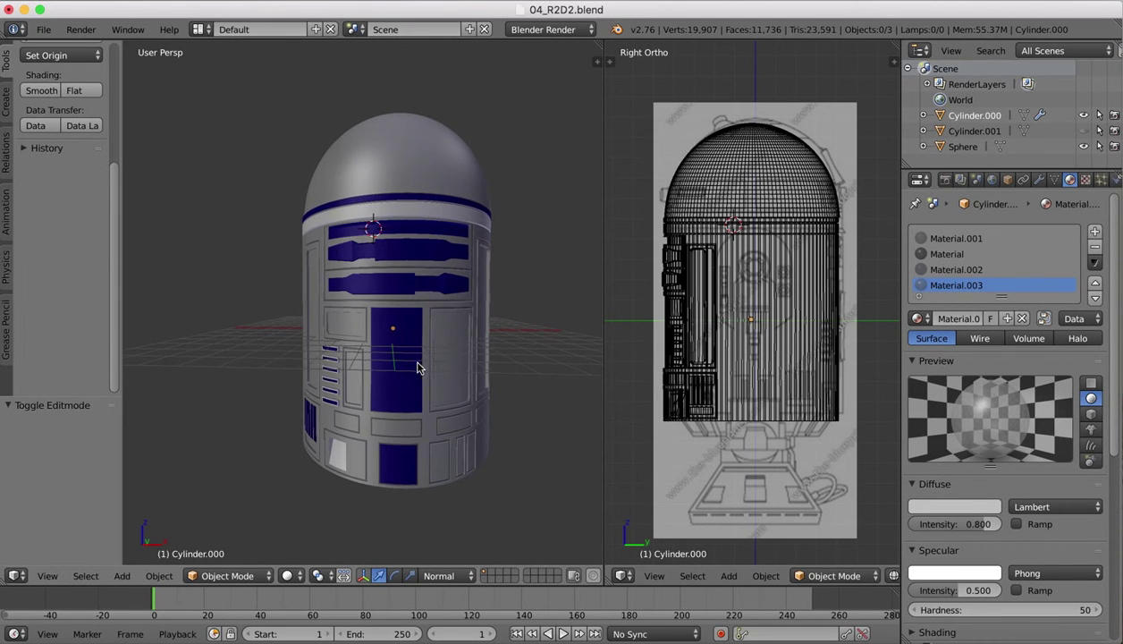
scroll(420, 368, "right", 3)
scroll(419, 368, "right", 5)
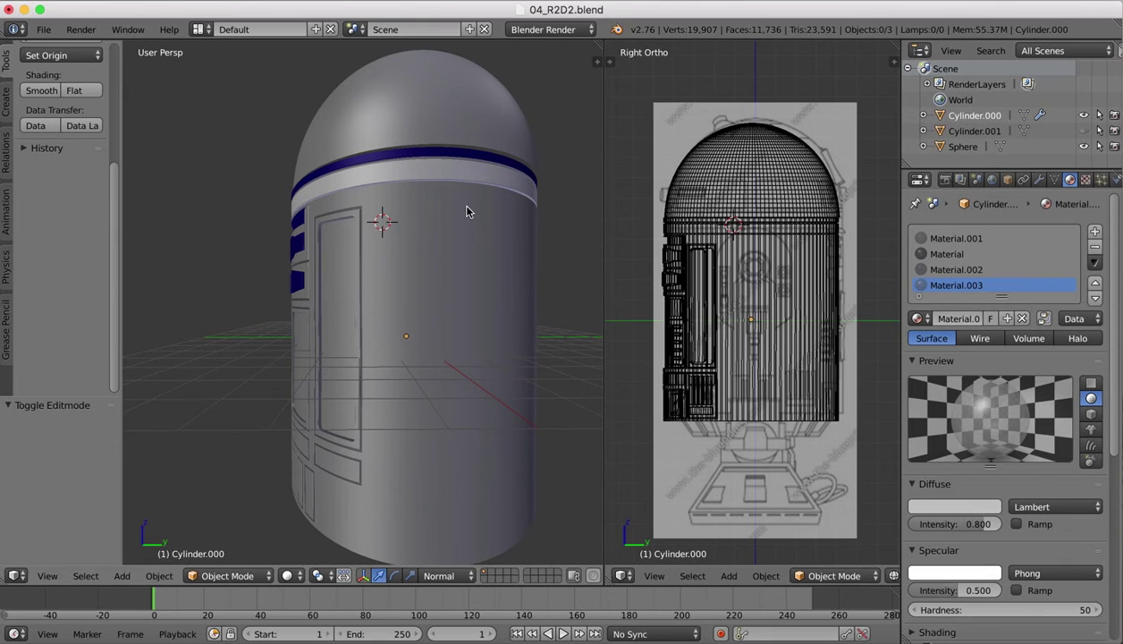
scroll(489, 410, "right", 6)
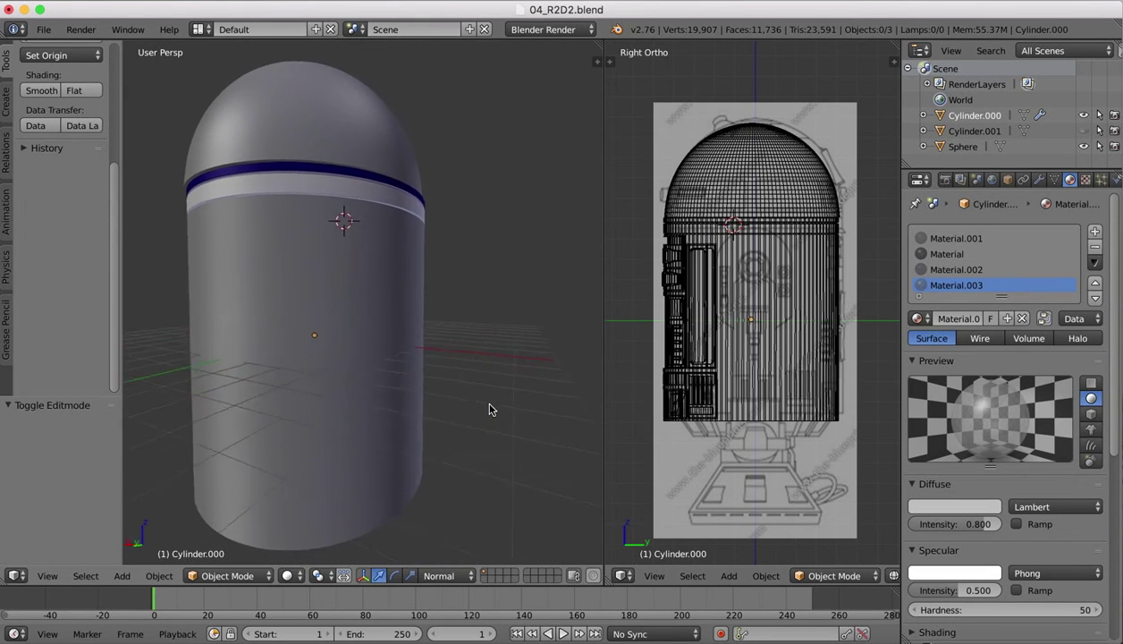
scroll(489, 409, "right", 6)
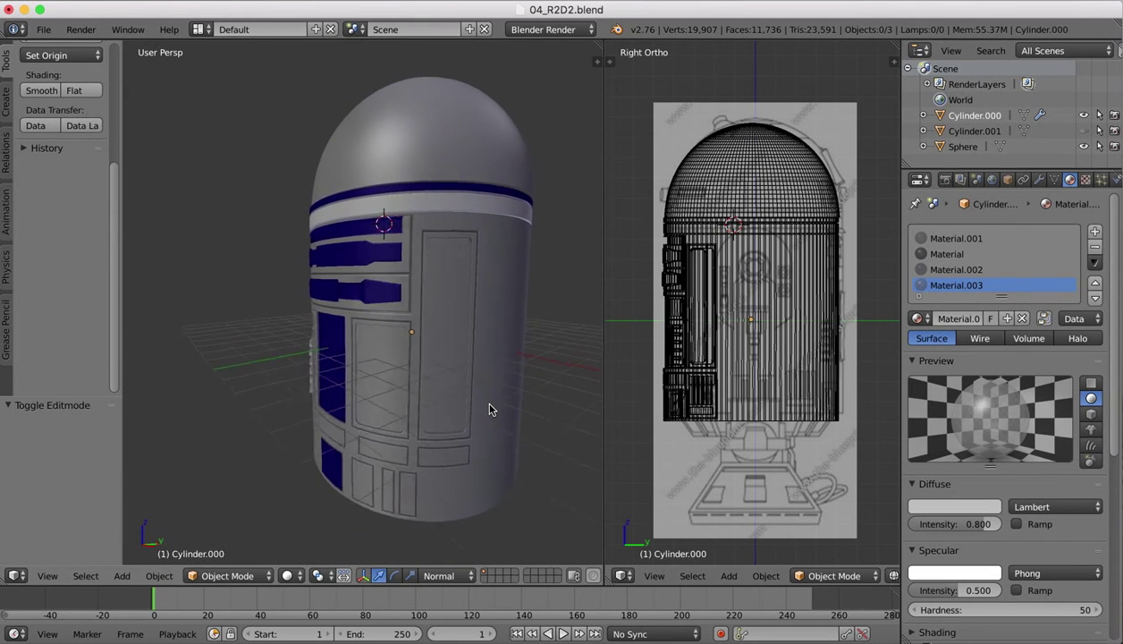
scroll(489, 410, "left", 5)
scroll(489, 409, "right", 6)
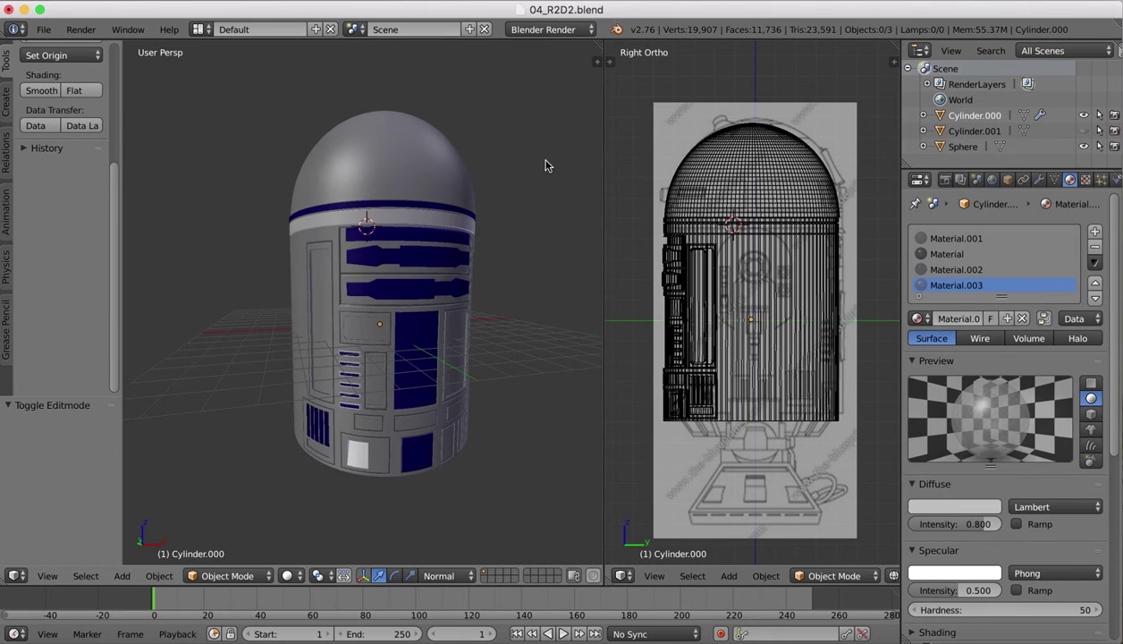
Select the dome and examine the assembled dome and body from below, the side and the front at several distances.
right_click(377, 156)
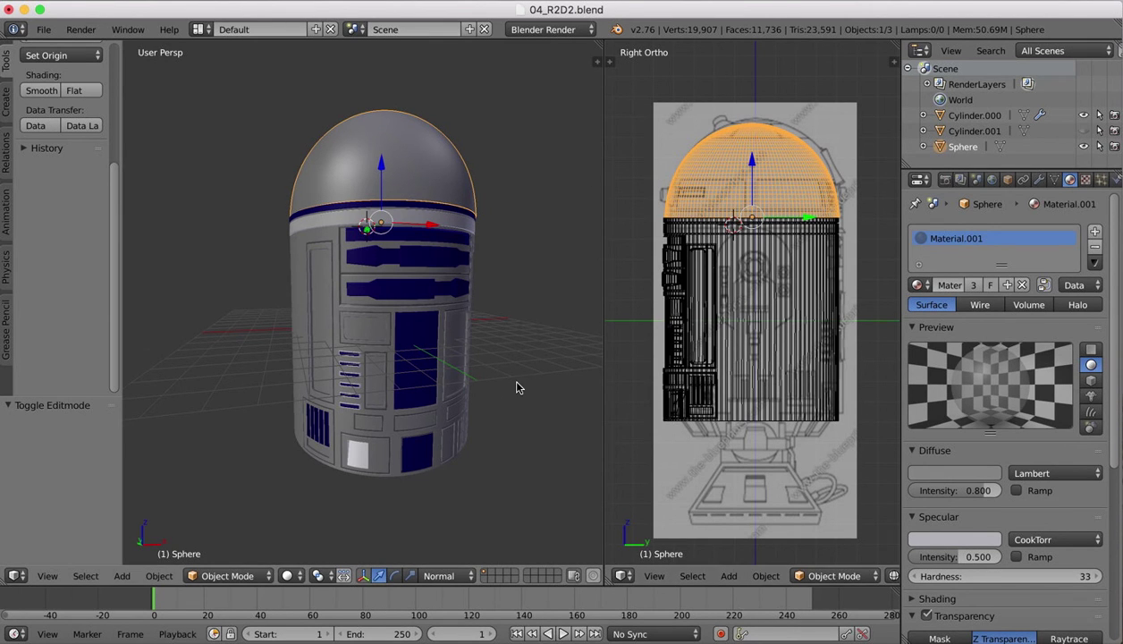
middle_click_drag(517, 387, 430, 438)
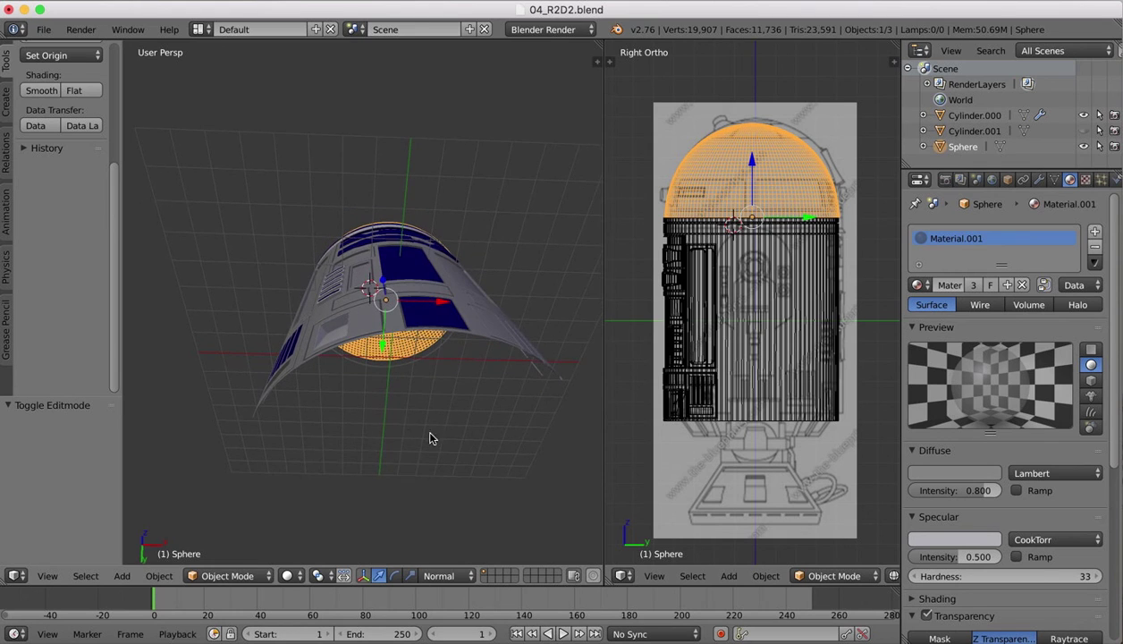
middle_click_drag(538, 347, 531, 338)
scroll(530, 335, "down", 2)
scroll(531, 338, "down", 2)
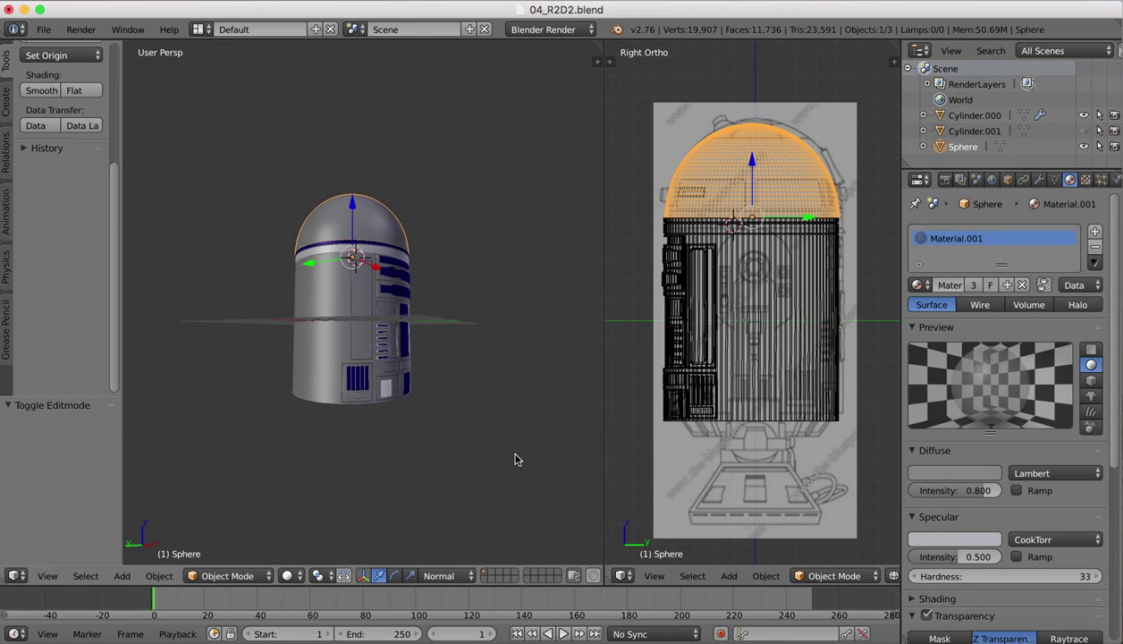
middle_click_drag(515, 458, 391, 305)
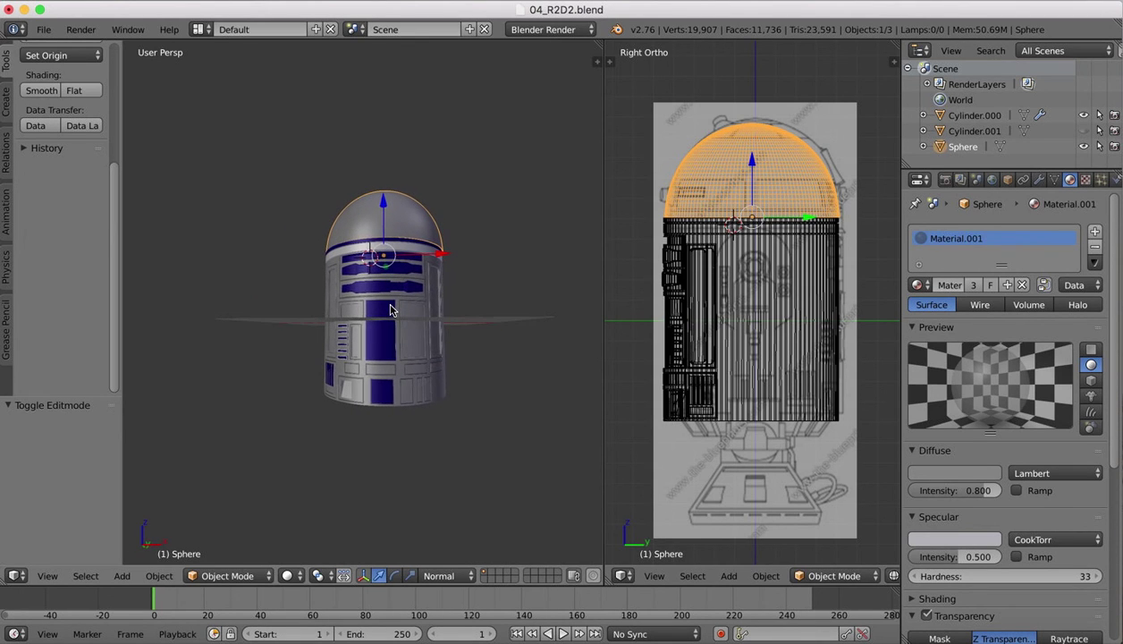
scroll(390, 310, "up", 5)
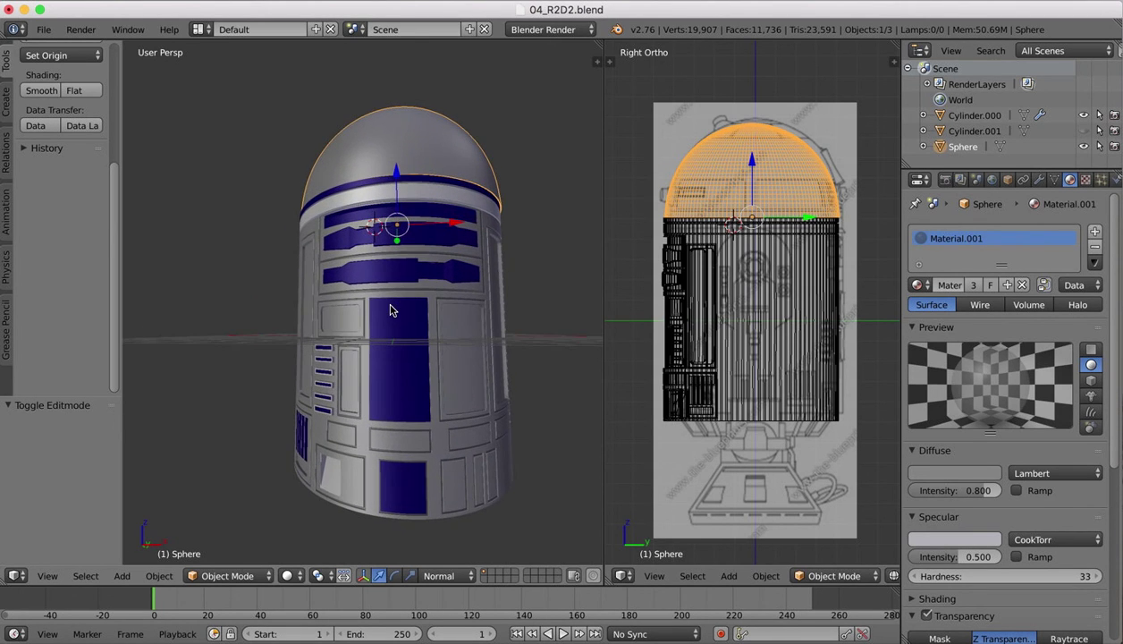
scroll(420, 248, "right", 3)
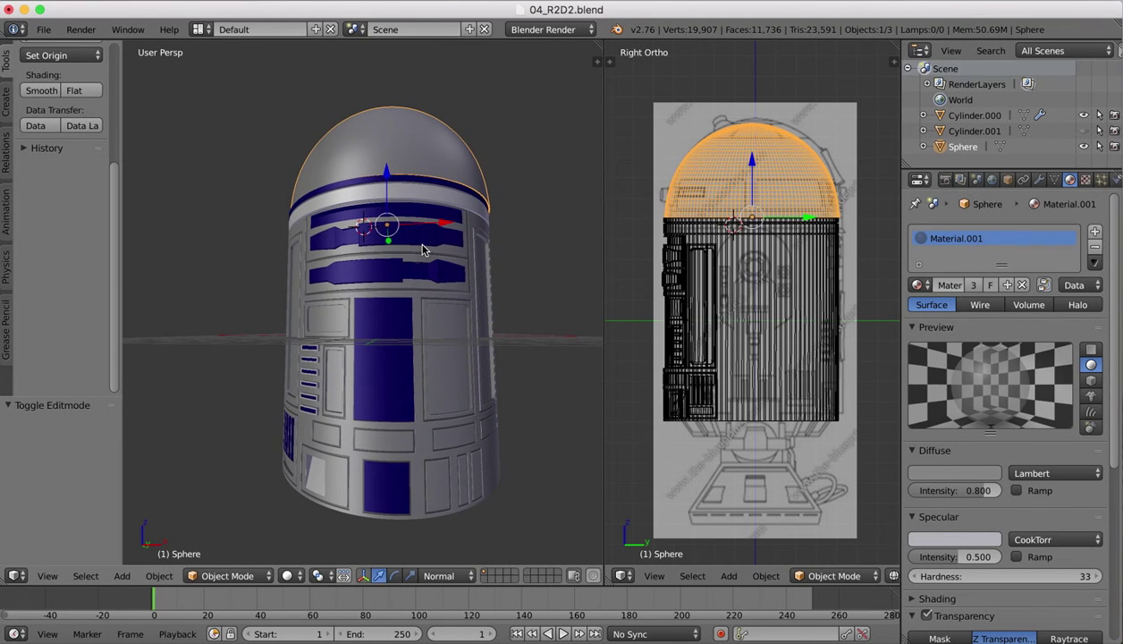
scroll(430, 305, "left", 3)
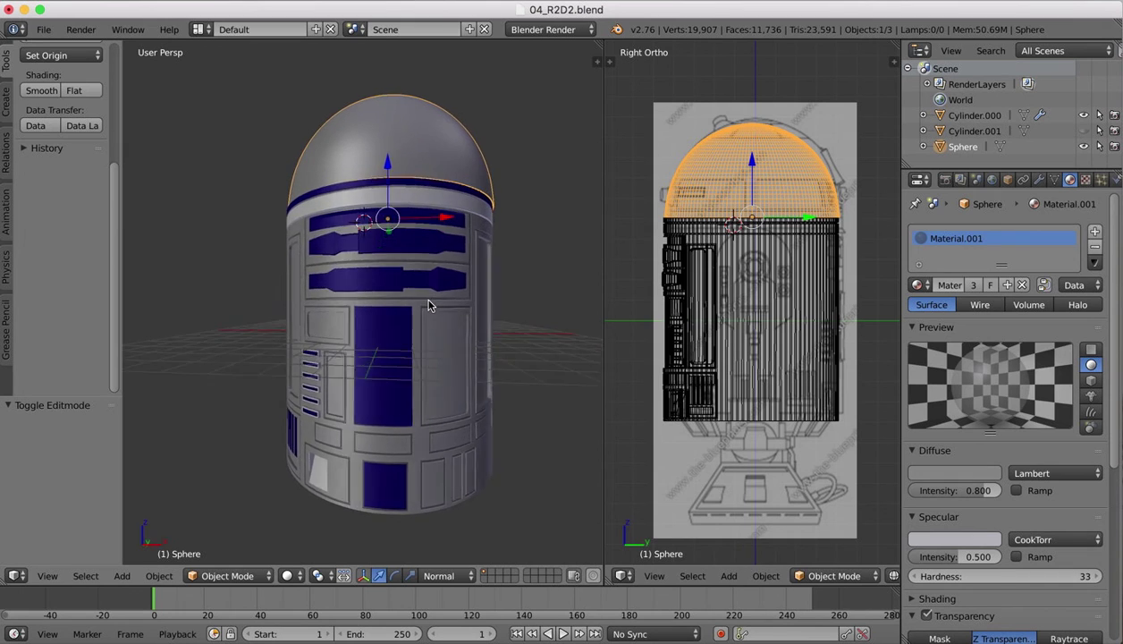
scroll(429, 305, "right", 5)
scroll(428, 305, "left", 5)
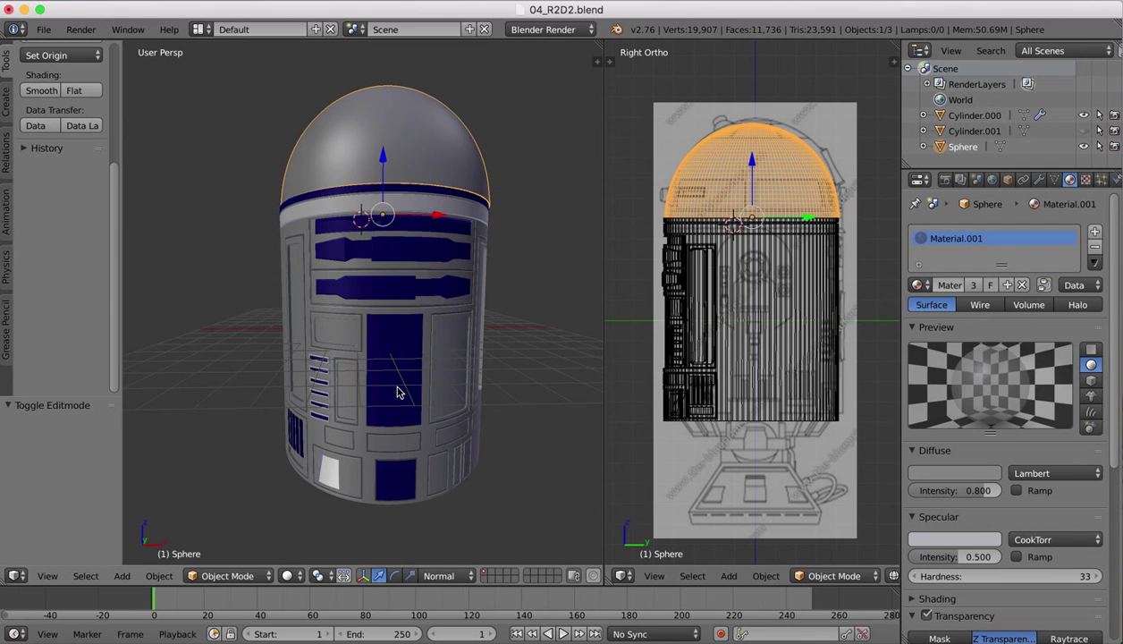
scroll(400, 390, "left", 5)
scroll(400, 390, "right", 3)
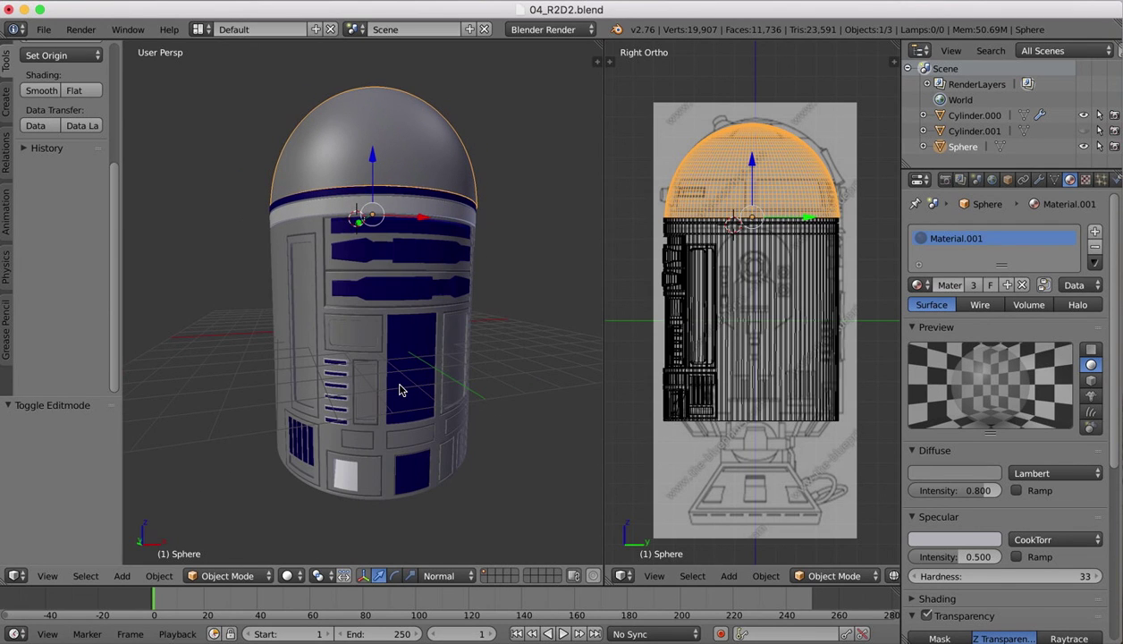